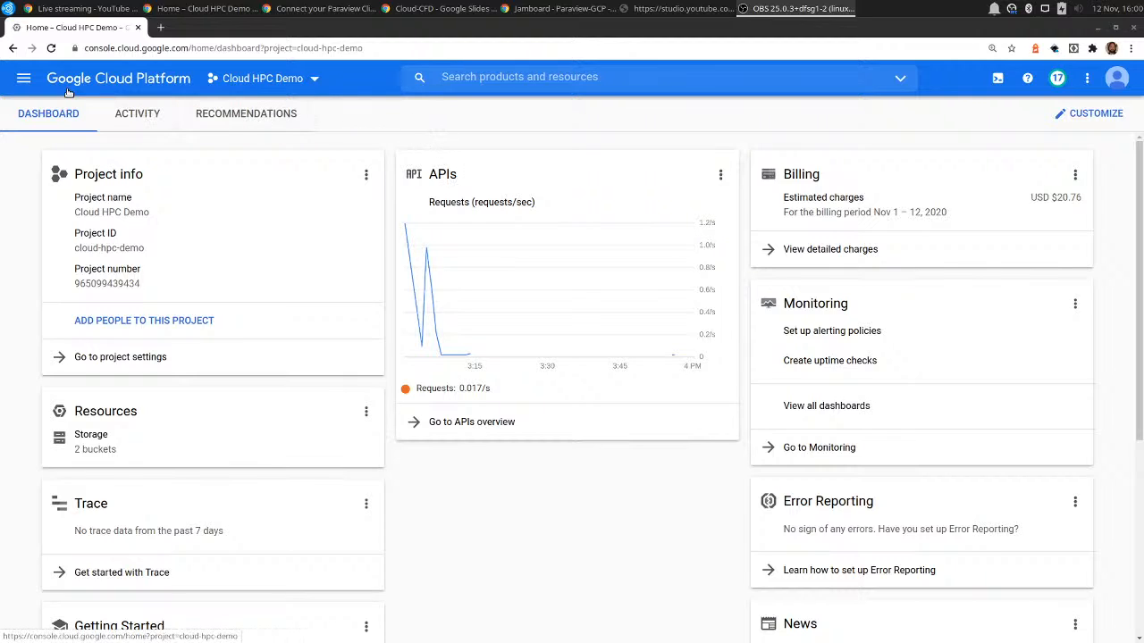
Search the Marketplace for openfoam and launch a new deployment of the Cloud CFD solution.
left_click(12, 78)
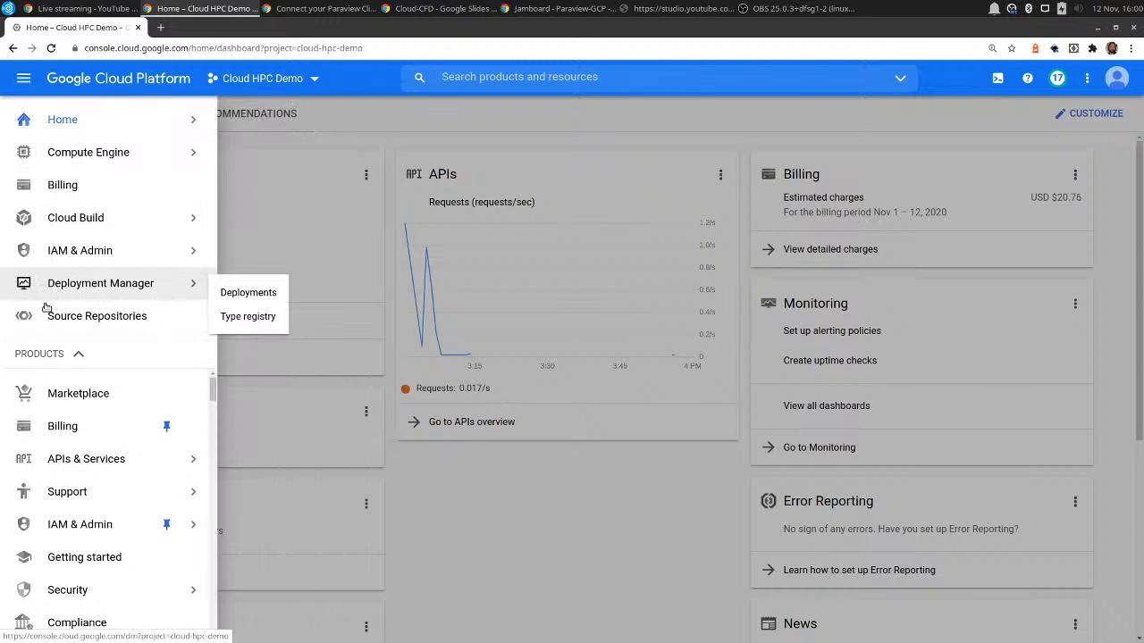
left_click(78, 393)
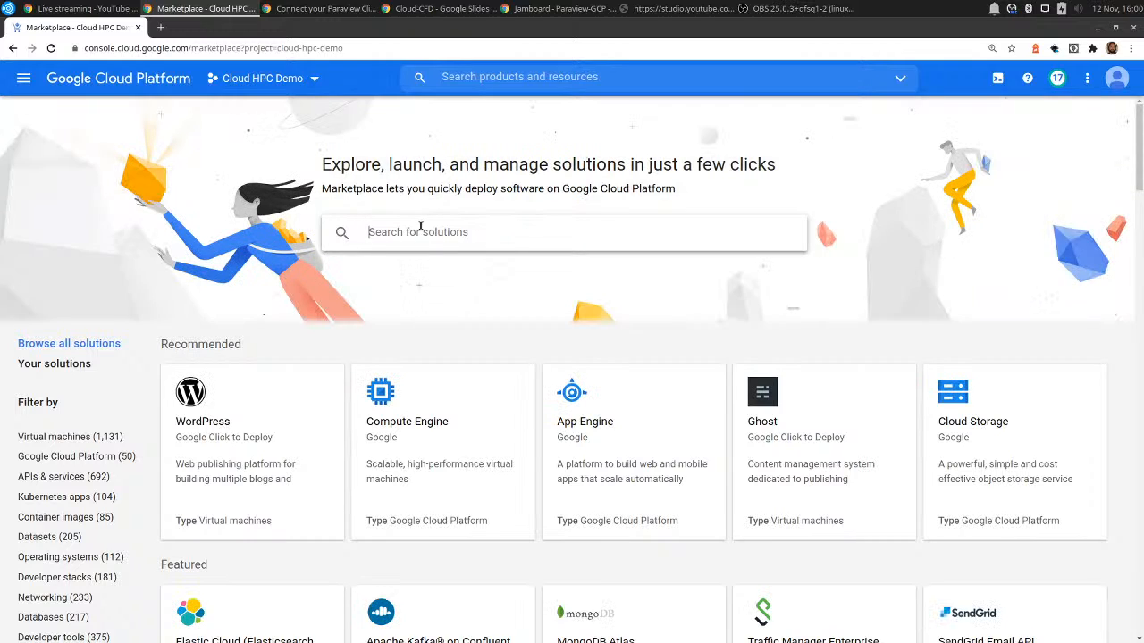
type("openfoam")
key("Return")
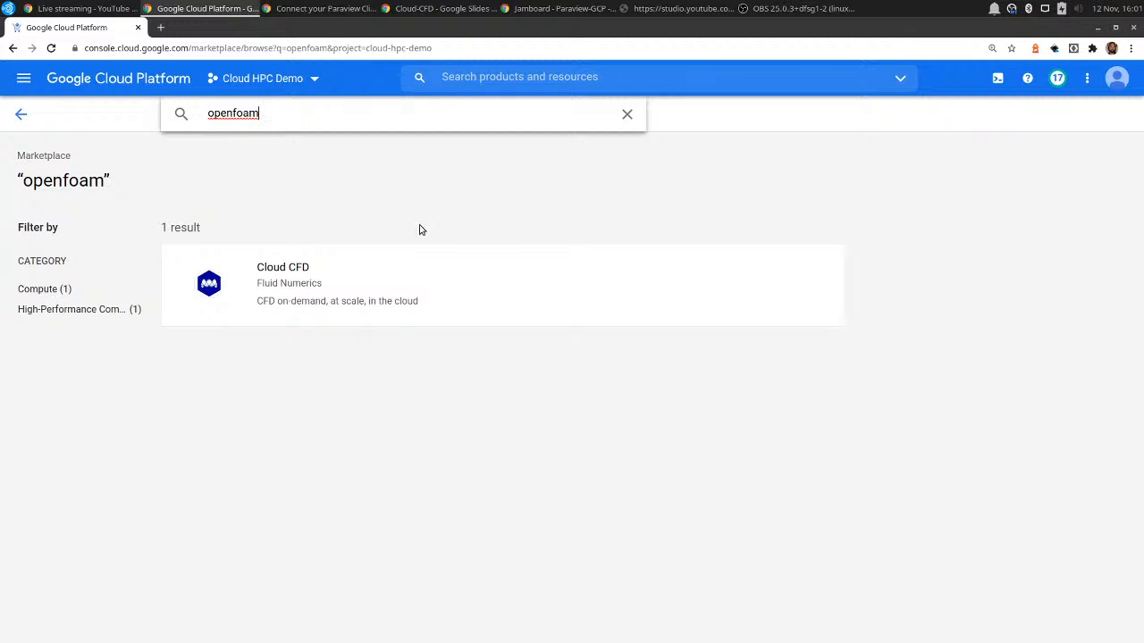
left_click(325, 279)
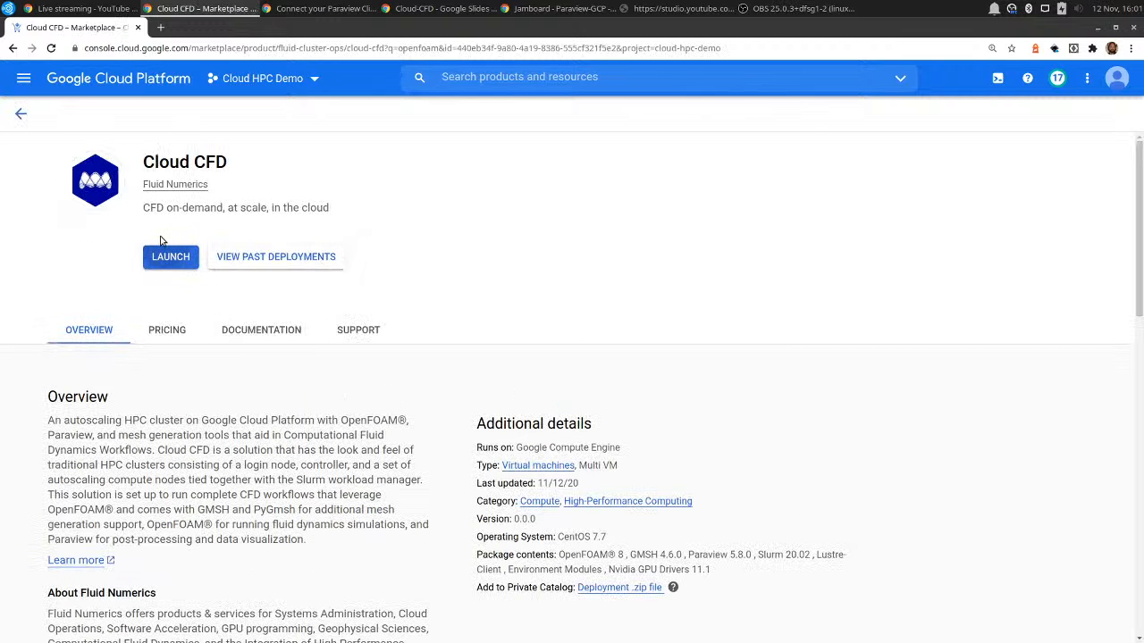
left_click(173, 257)
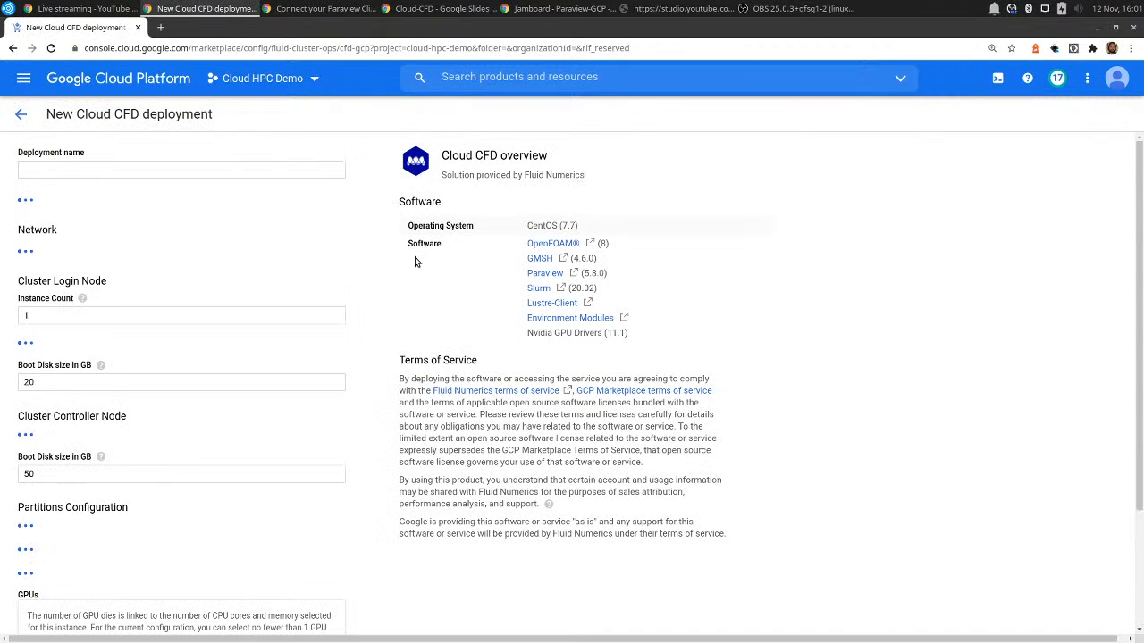
Name the deployment openfoam-demo and keep us-east1-b as its zone.
triple_click(51, 169)
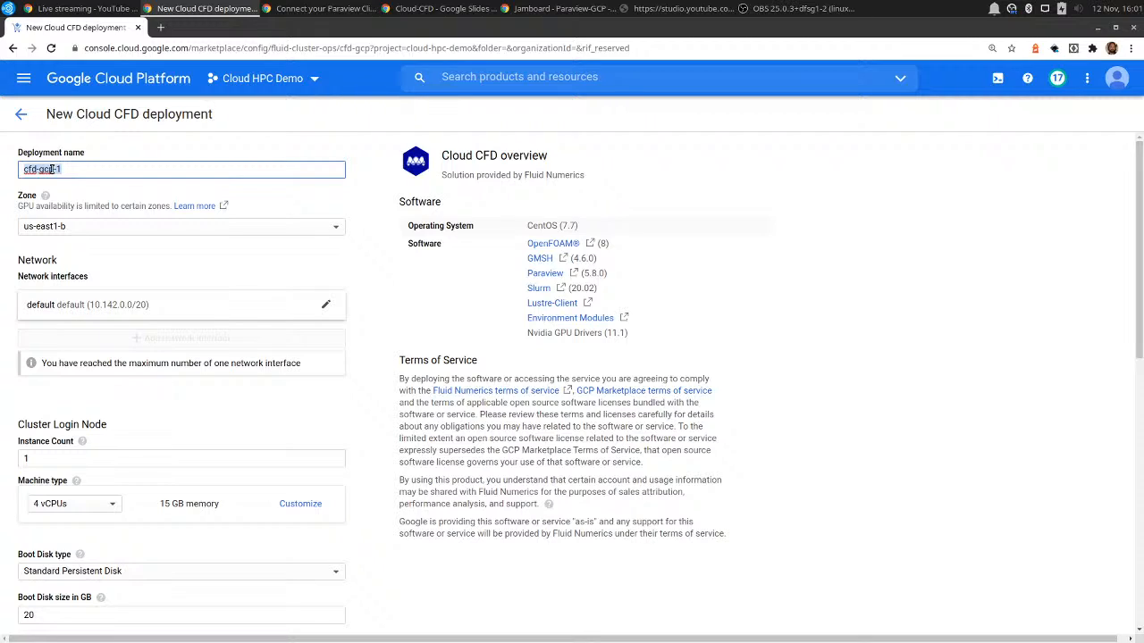
type("openfoam-demo")
left_click(91, 232)
left_click(91, 230)
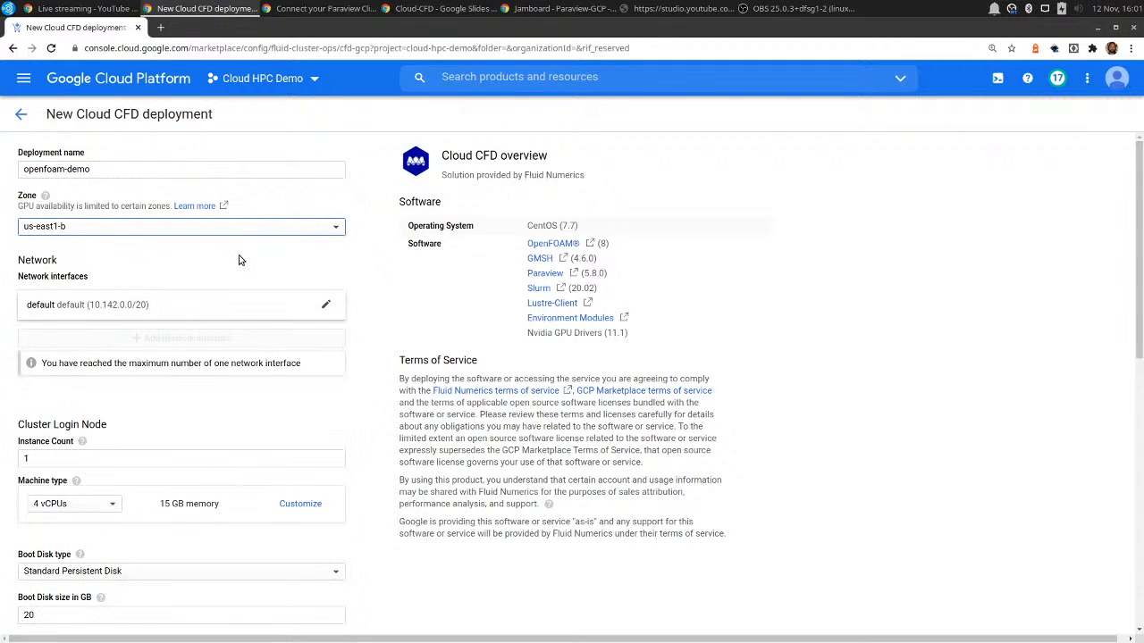
Review the cluster login node's instance count and its available machine types.
scroll(237, 259, "down", 3)
scroll(238, 261, "down", 3)
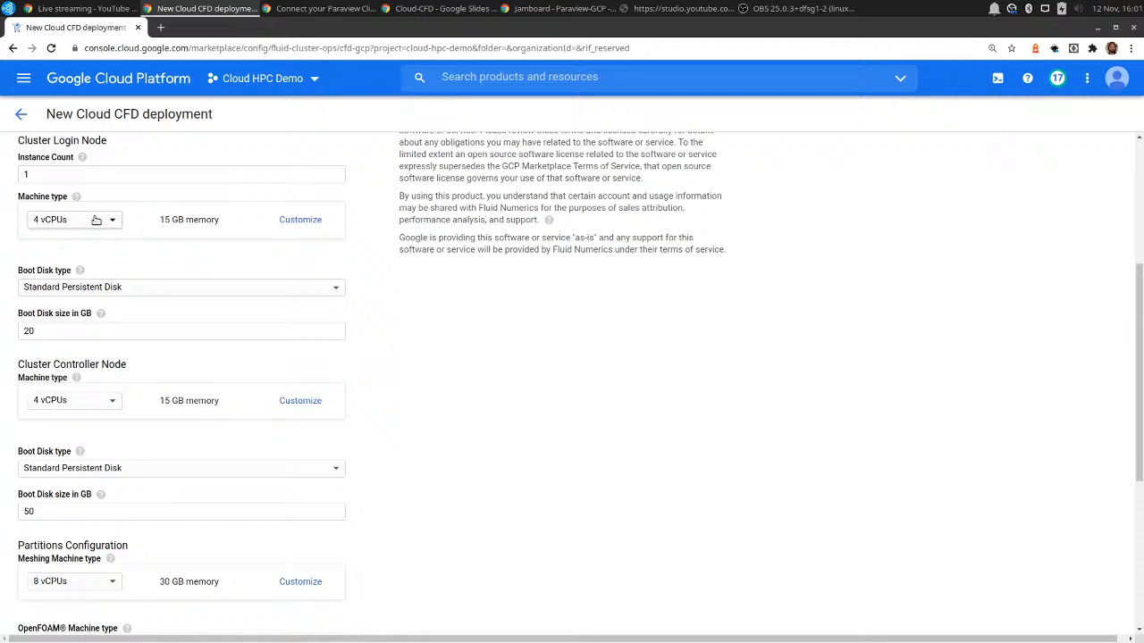
left_click(71, 180)
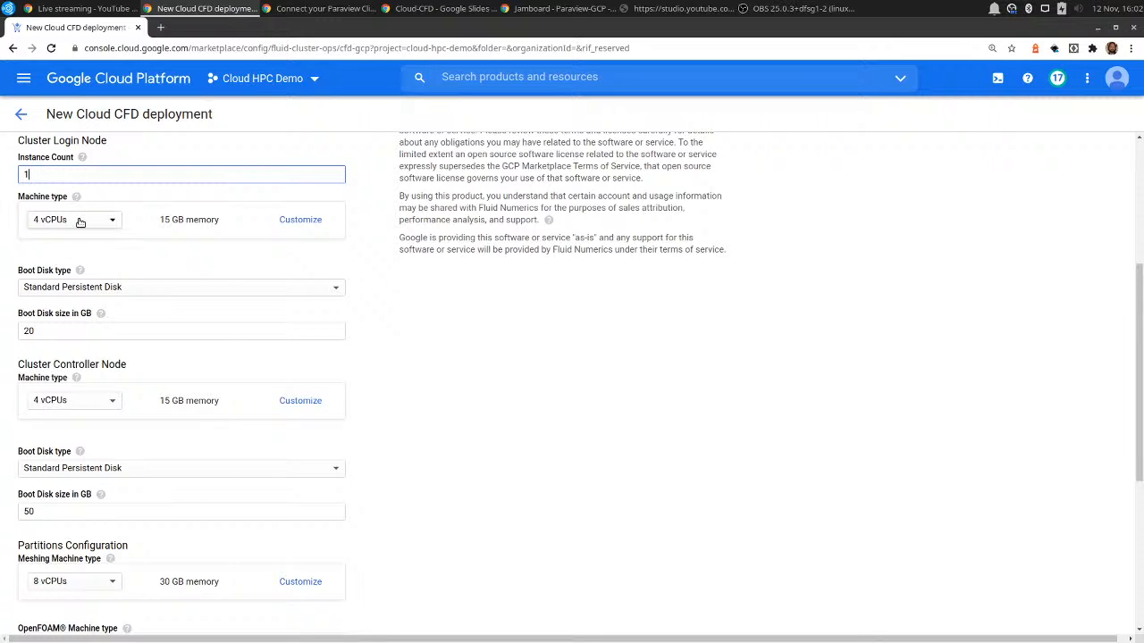
left_click(80, 221)
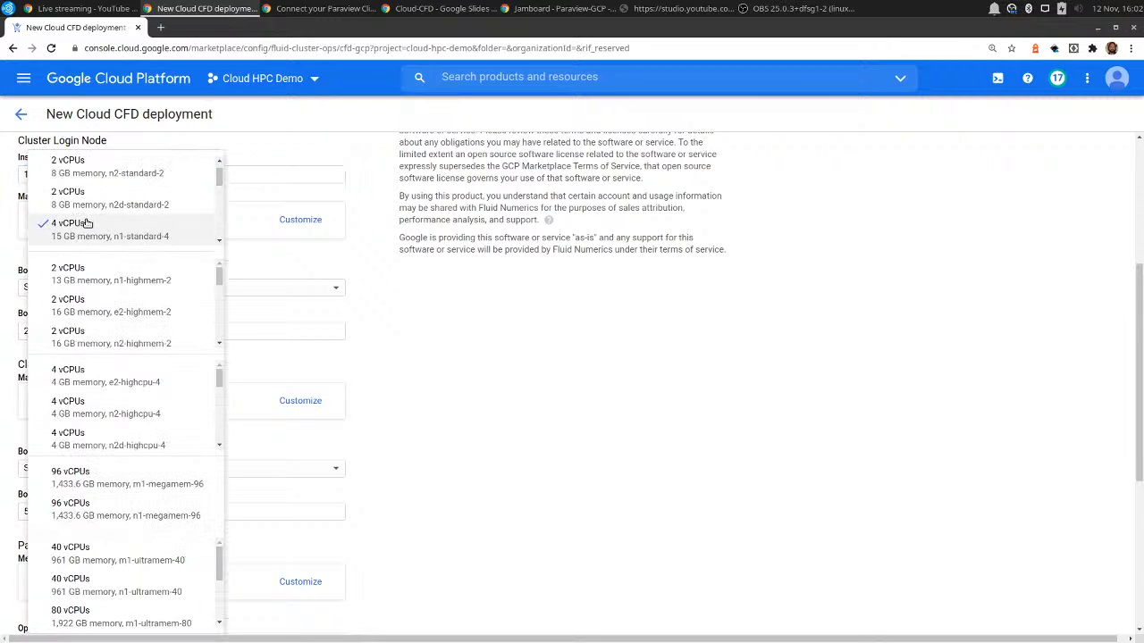
left_click(277, 265)
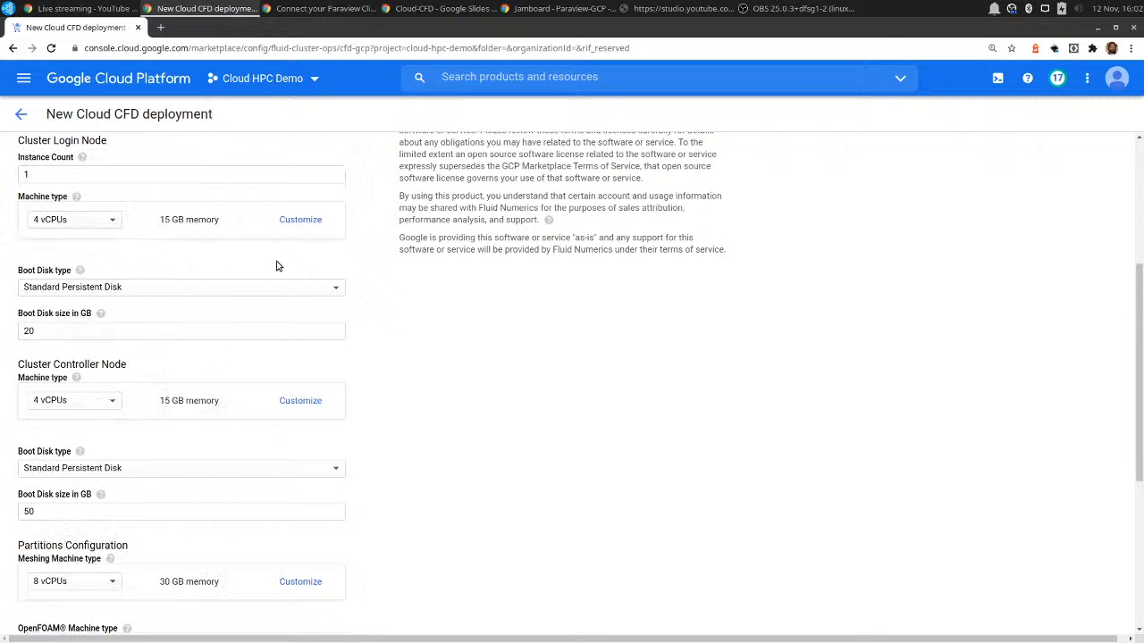
left_click(85, 176)
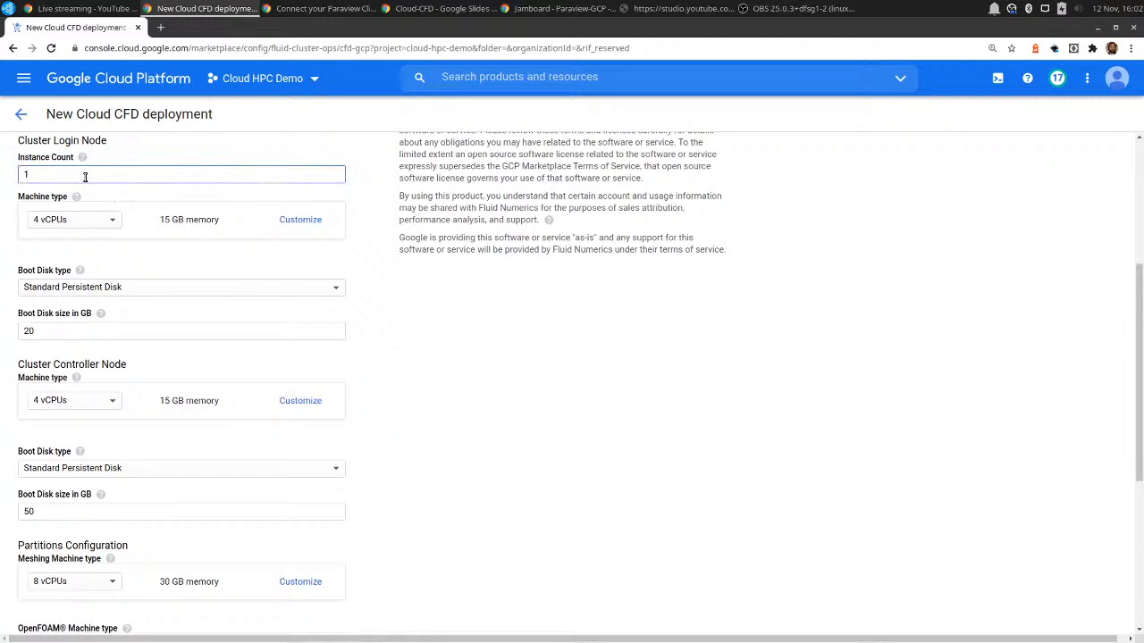
Set the OpenFOAM partition's machine type to 8 vCPUs with 30 GB memory (n1-standard-8).
scroll(169, 291, "down", 3)
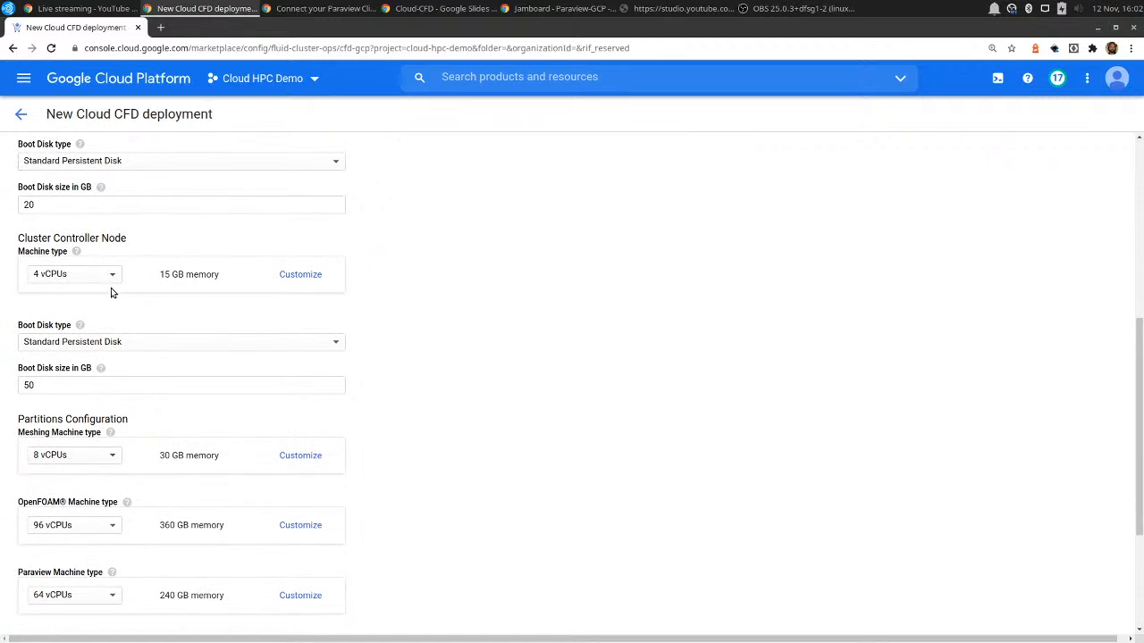
scroll(151, 294, "down", 4)
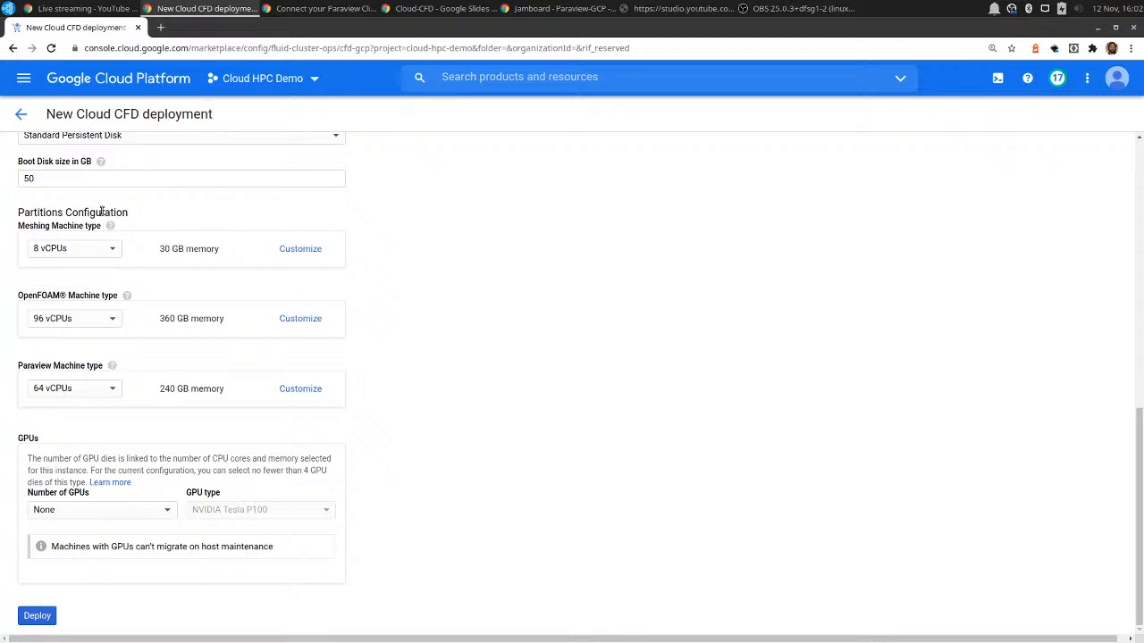
left_click(108, 320)
scroll(111, 303, "up", 2)
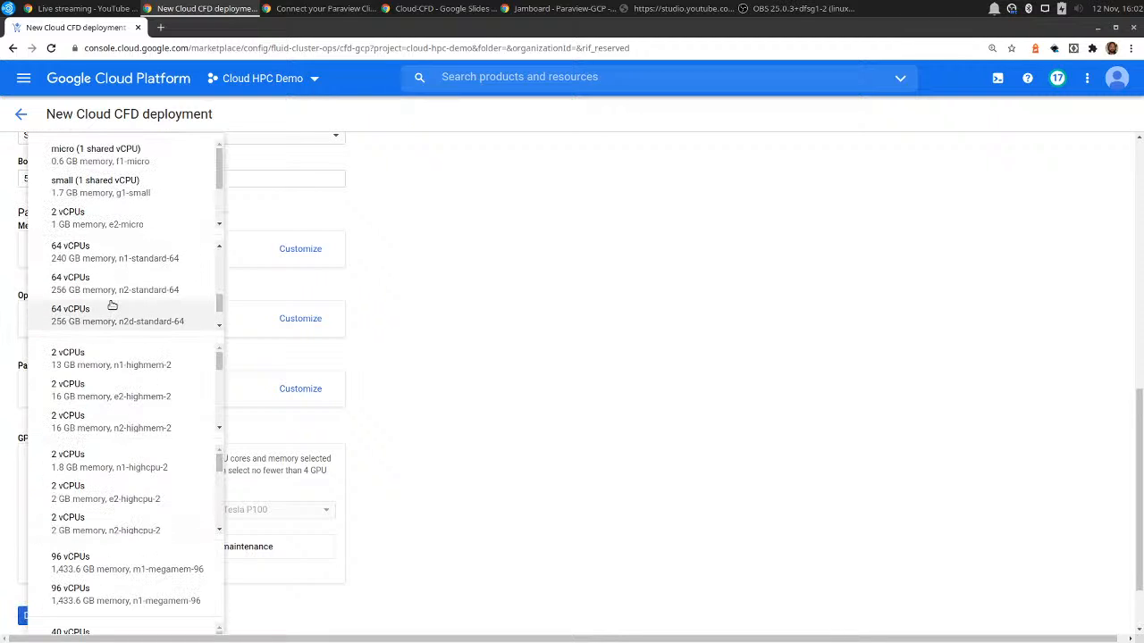
scroll(112, 306, "up", 4)
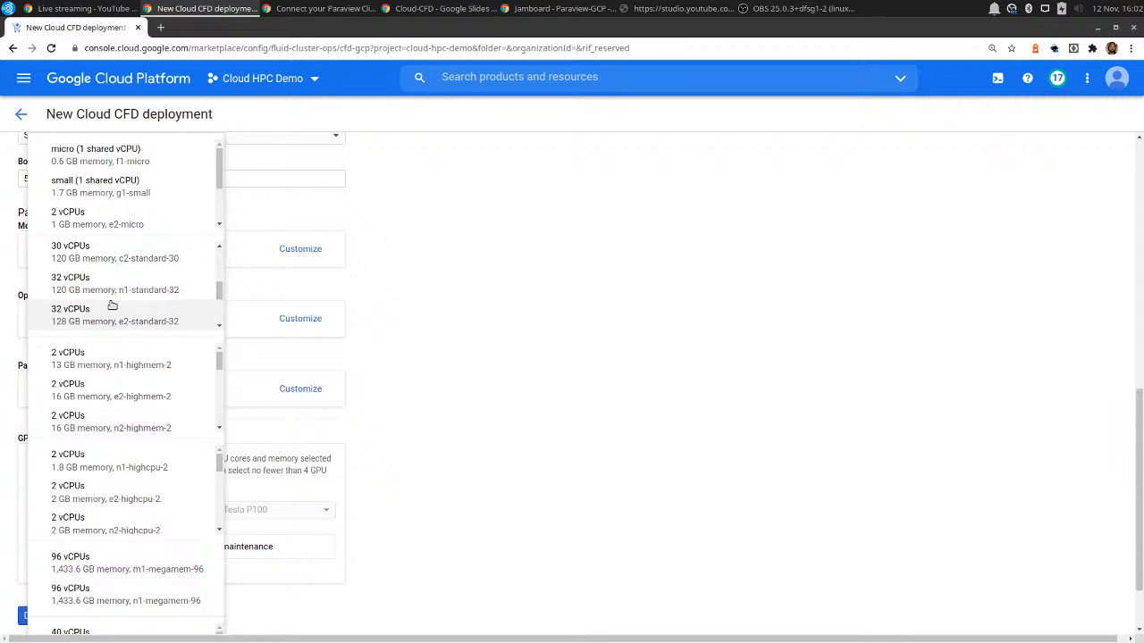
scroll(112, 306, "up", 4)
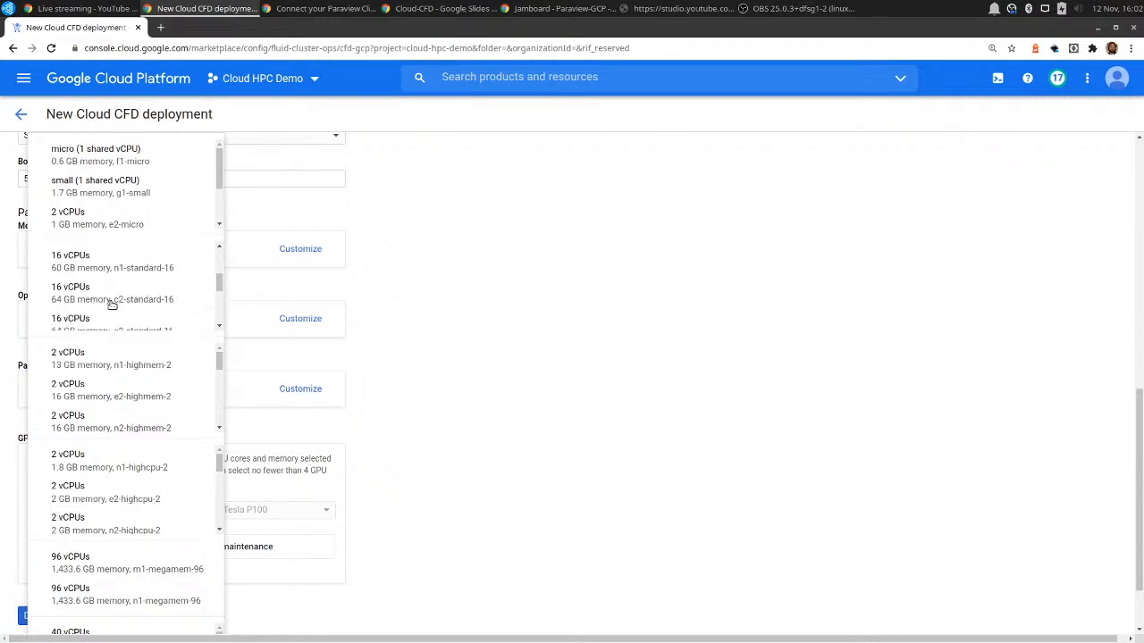
scroll(112, 305, "up", 4)
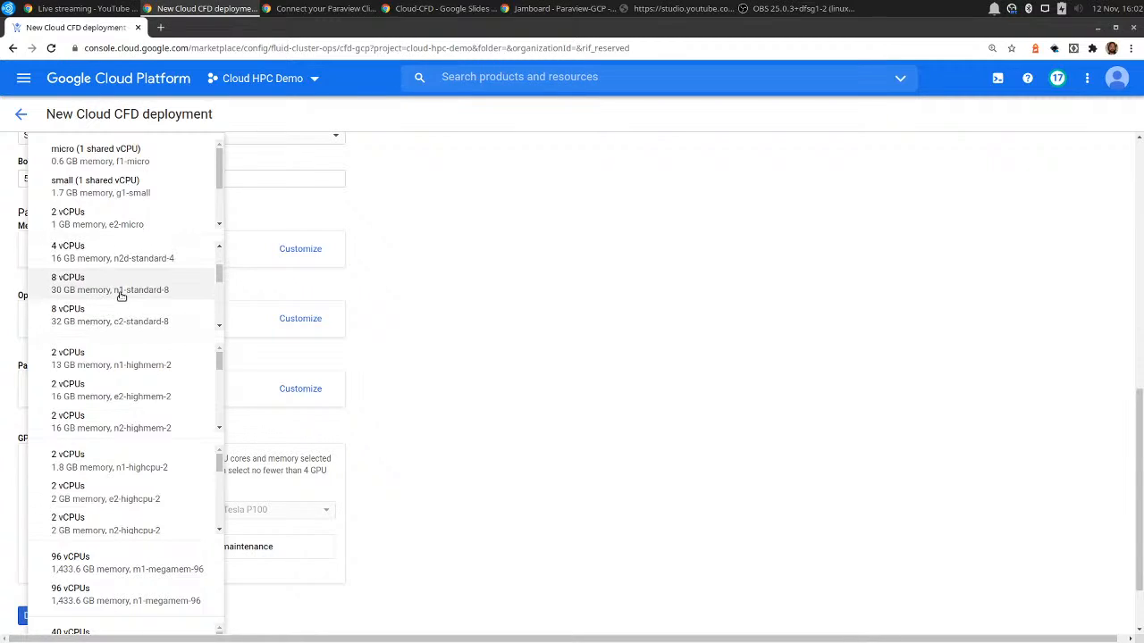
left_click(134, 288)
Set the Paraview partition's machine type to 8 vCPUs with 30 GB memory (n1-standard-8) and deploy the cluster.
left_click(110, 390)
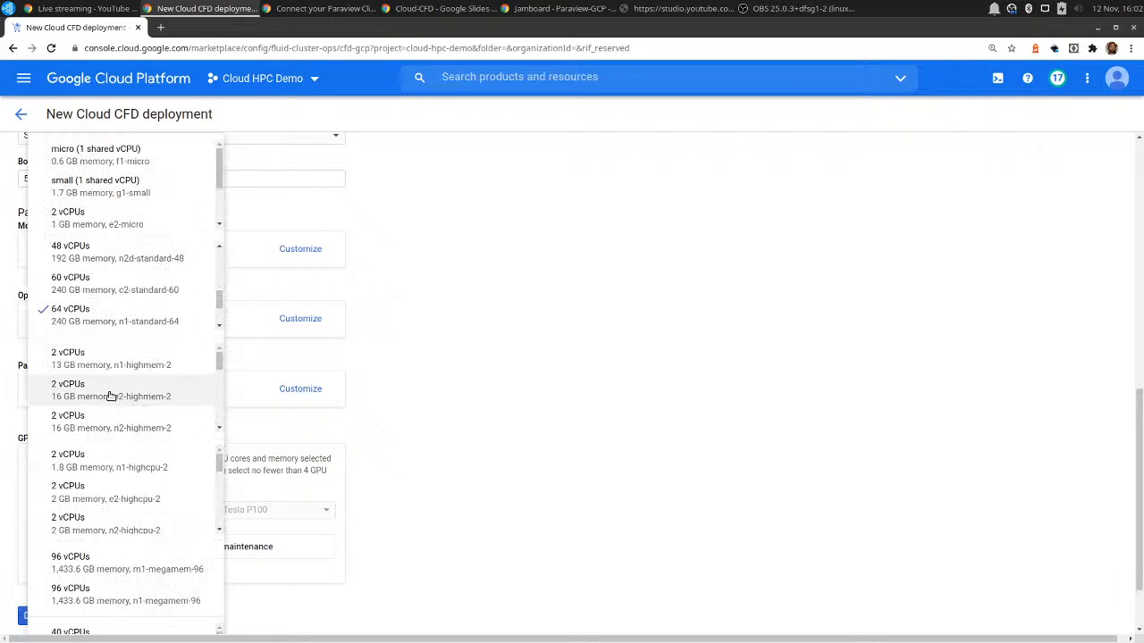
scroll(139, 326, "up", 6)
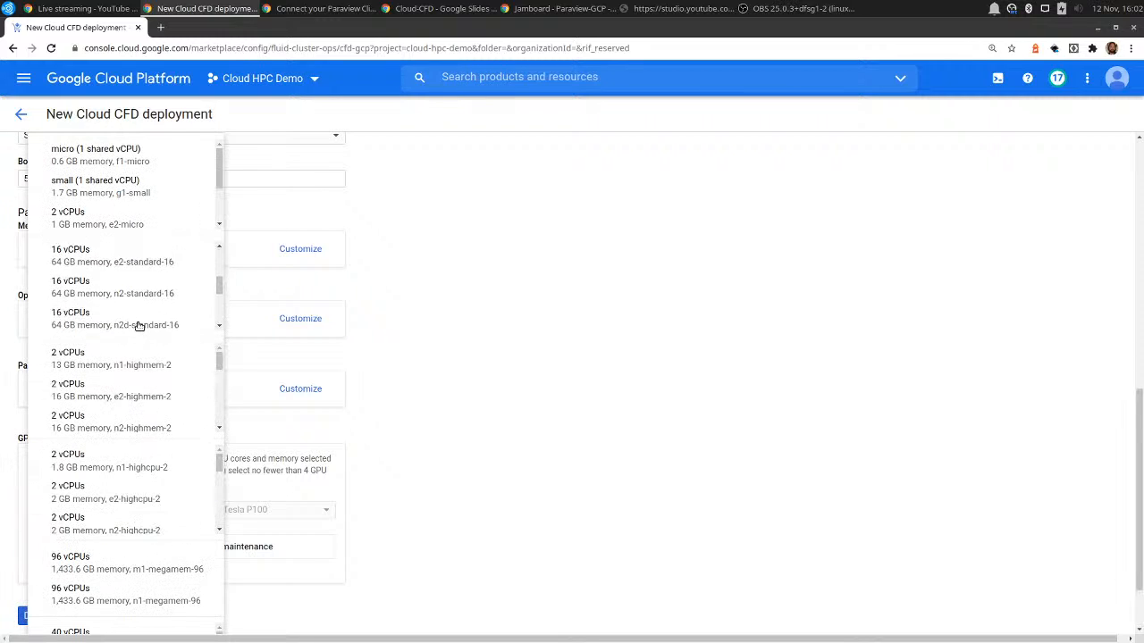
scroll(139, 325, "up", 5)
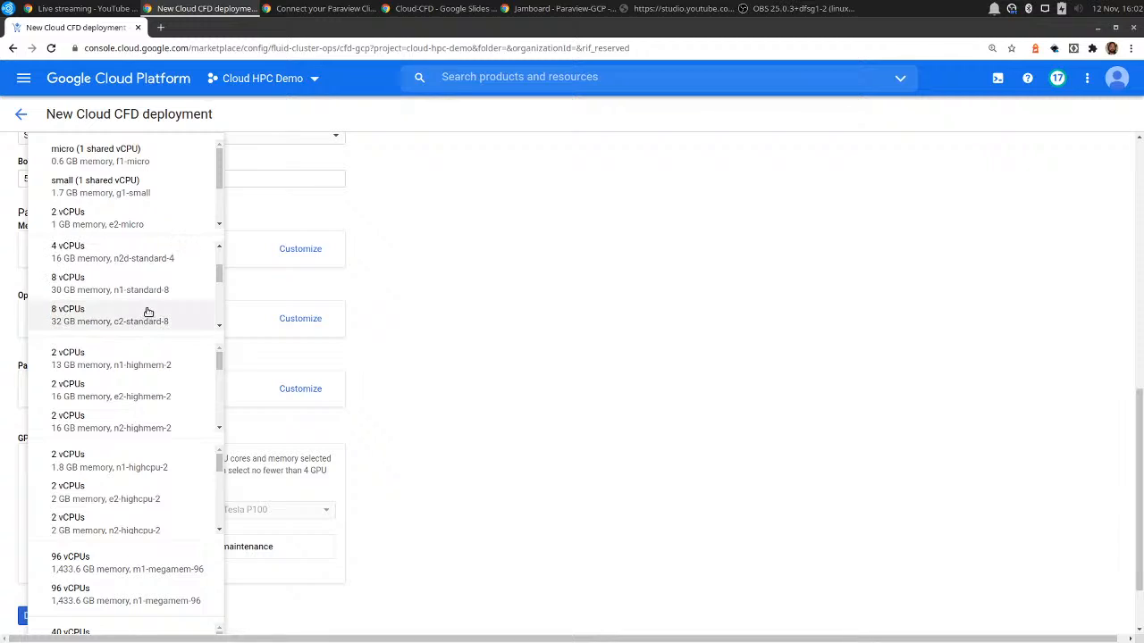
left_click(158, 297)
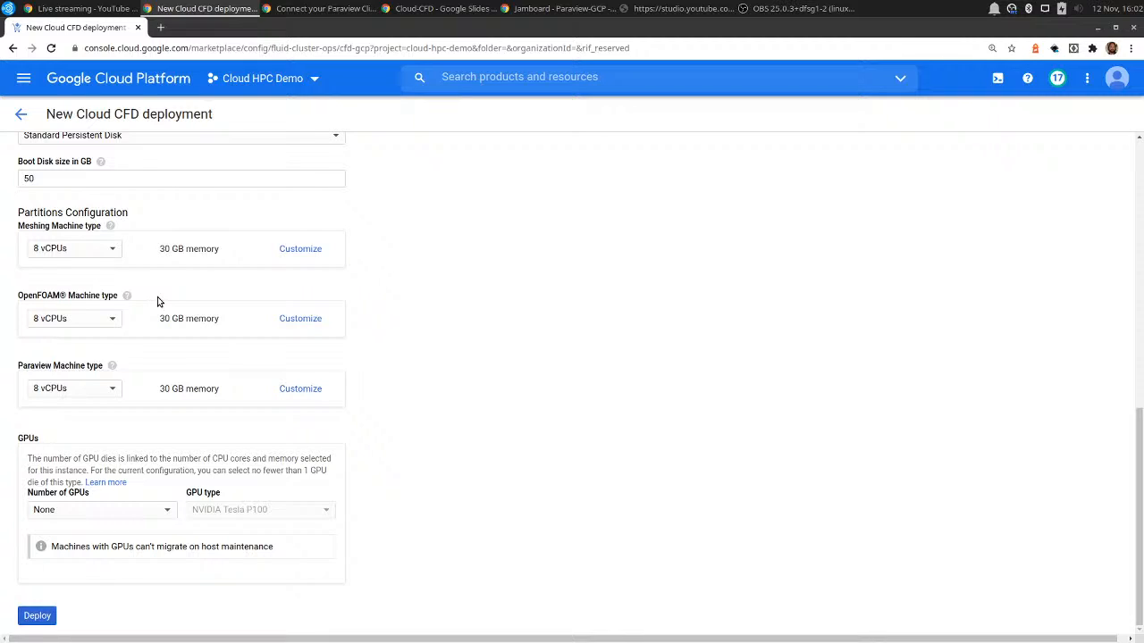
left_click(32, 616)
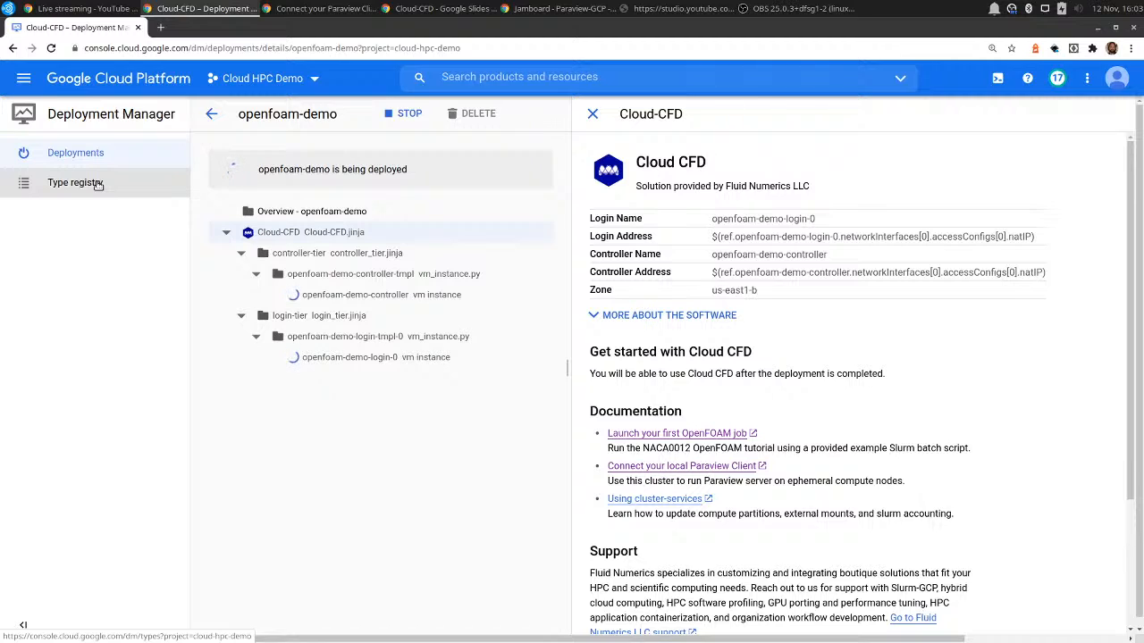
Open the IAM permissions page of the Cloud HPC Demo project.
left_click(25, 85)
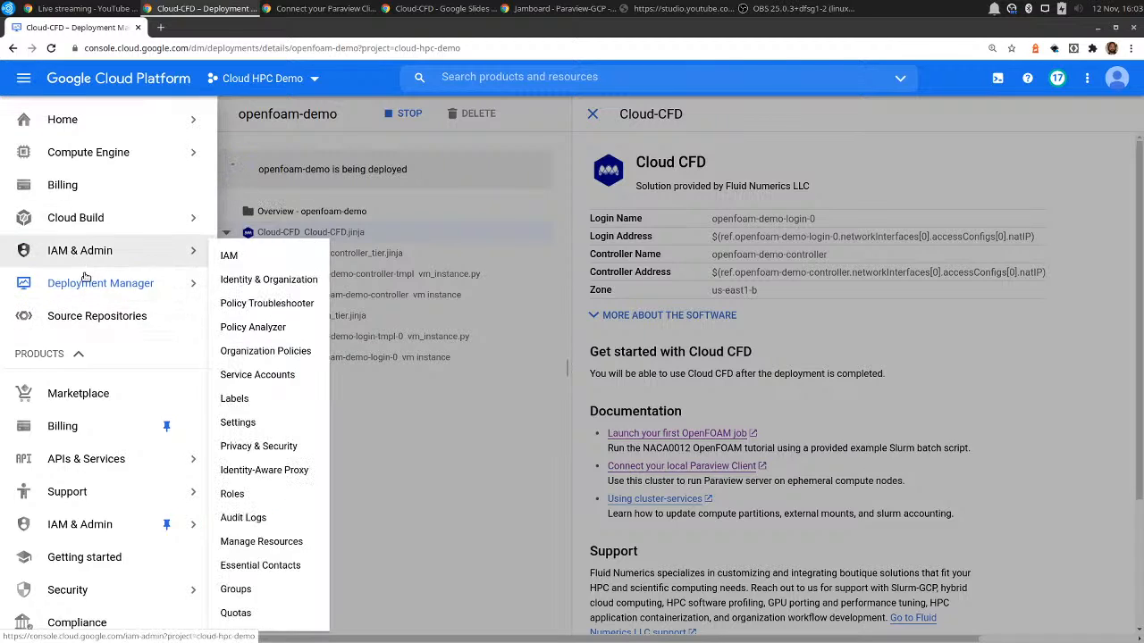
scroll(75, 470, "down", 2)
scroll(76, 463, "up", 2)
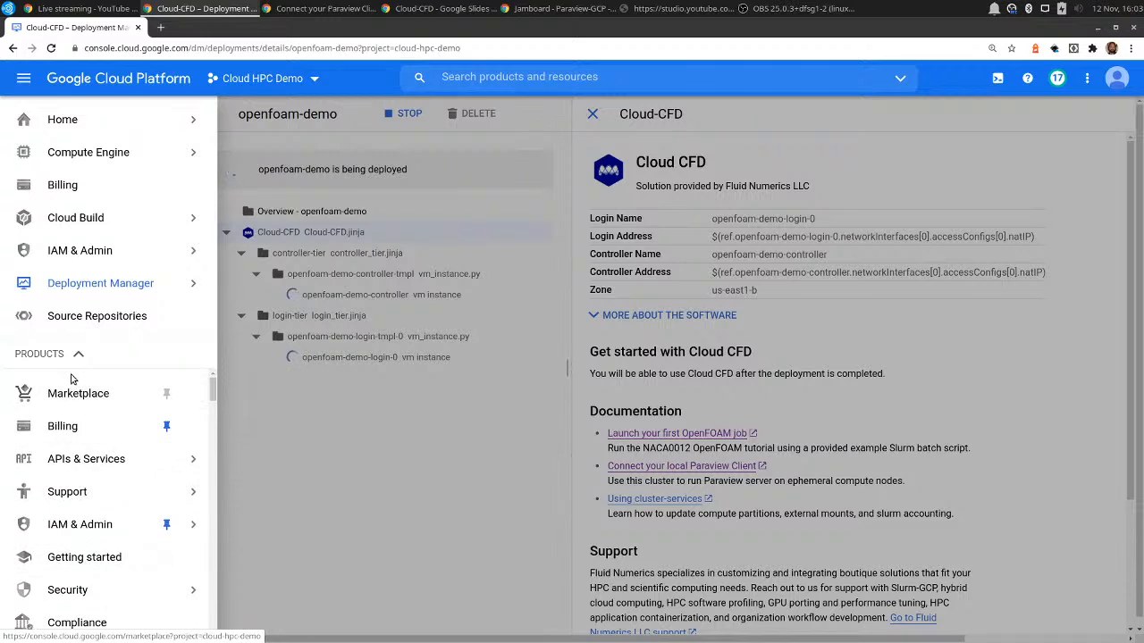
mouse_move(116, 529)
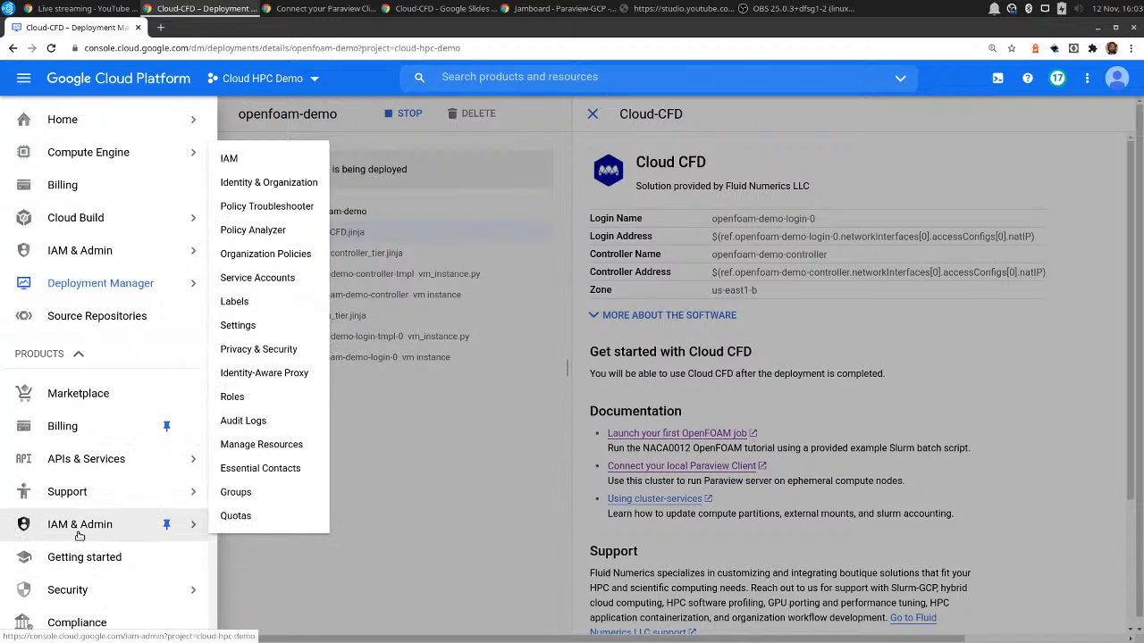
left_click(265, 158)
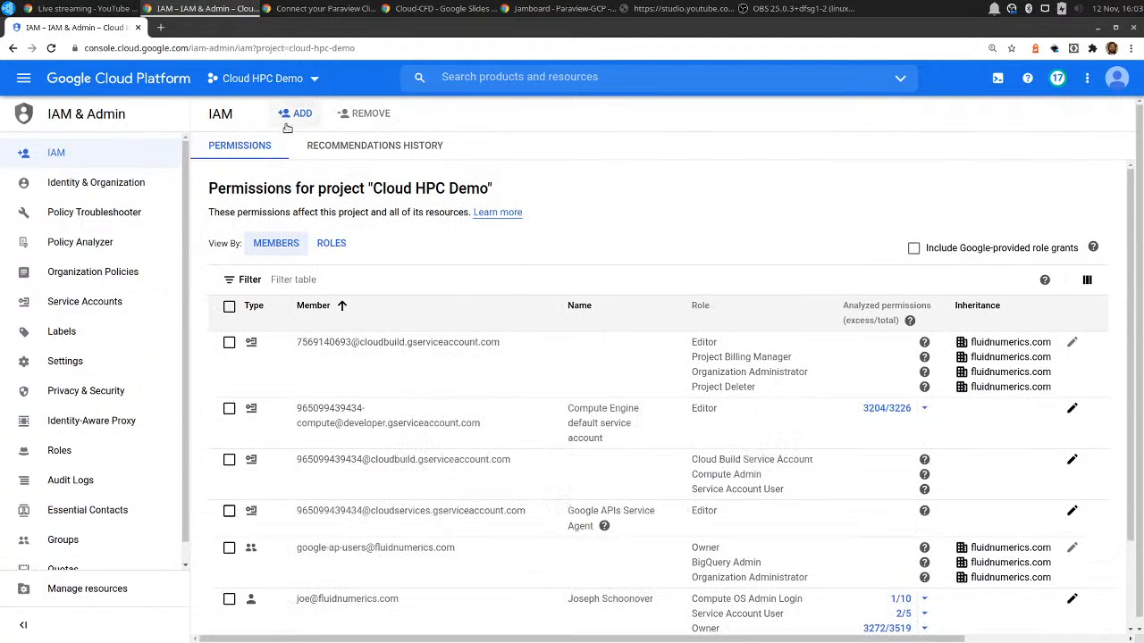
Start adding a member to the project and enter the member's e-mail address, picking the matching account.
left_click(295, 115)
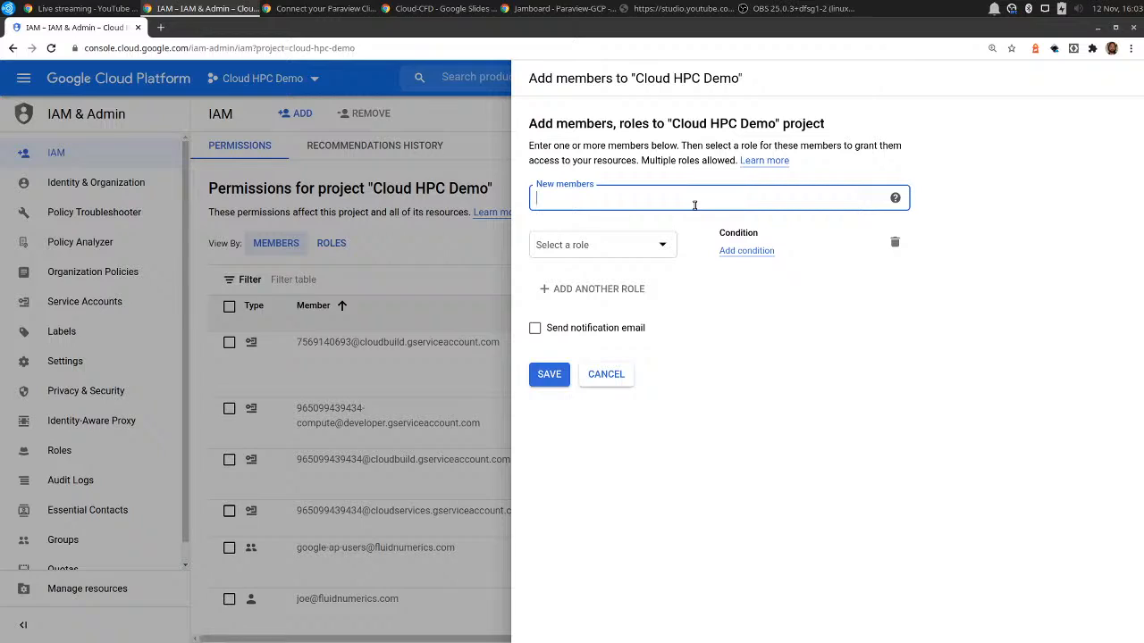
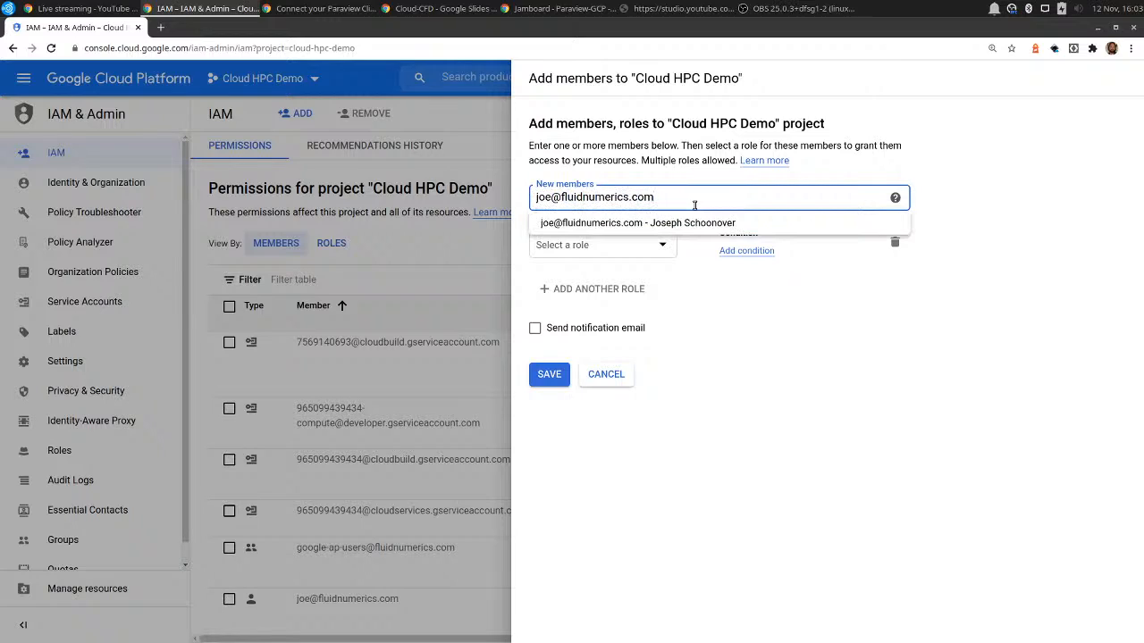
left_click(688, 222)
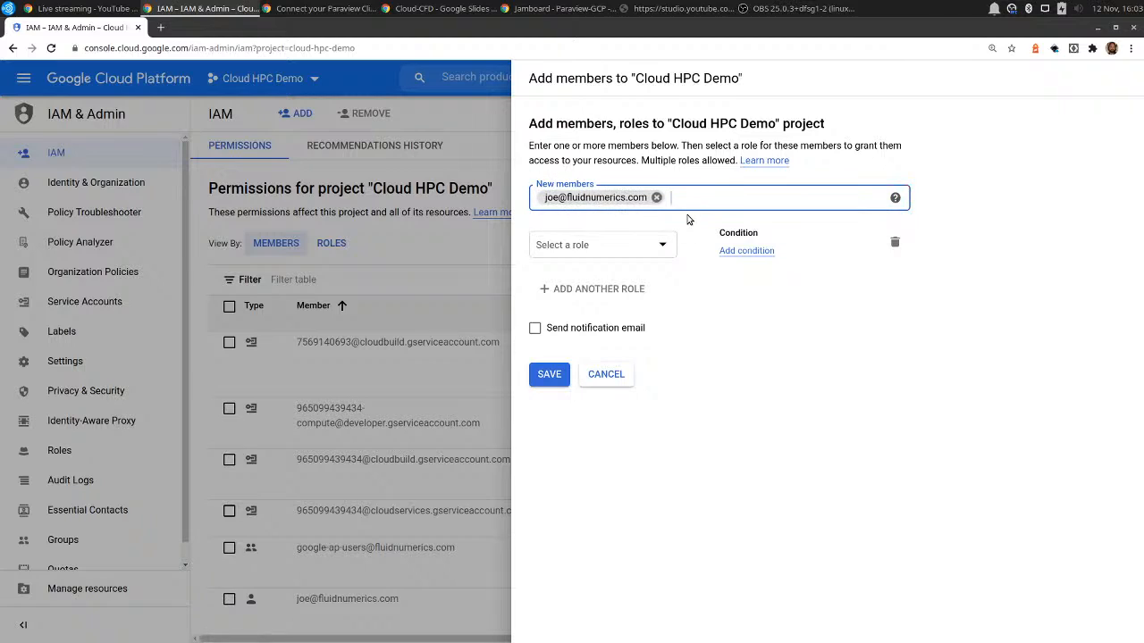
Assign the Compute OS Admin Login role to the new member.
left_click(633, 247)
type("Compute OS")
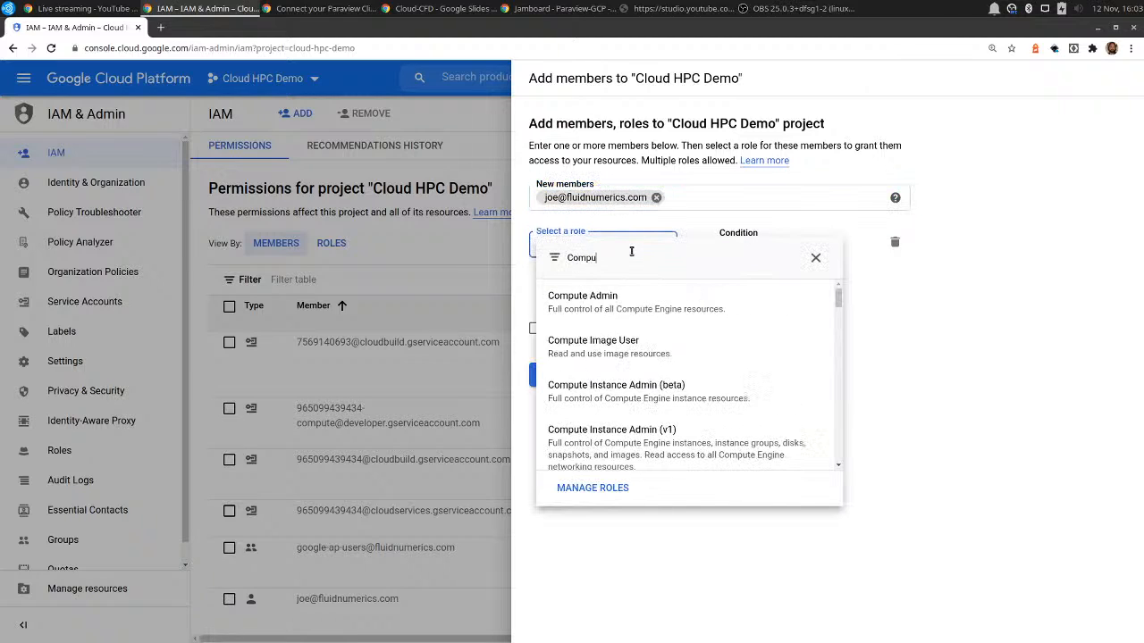
type("in")
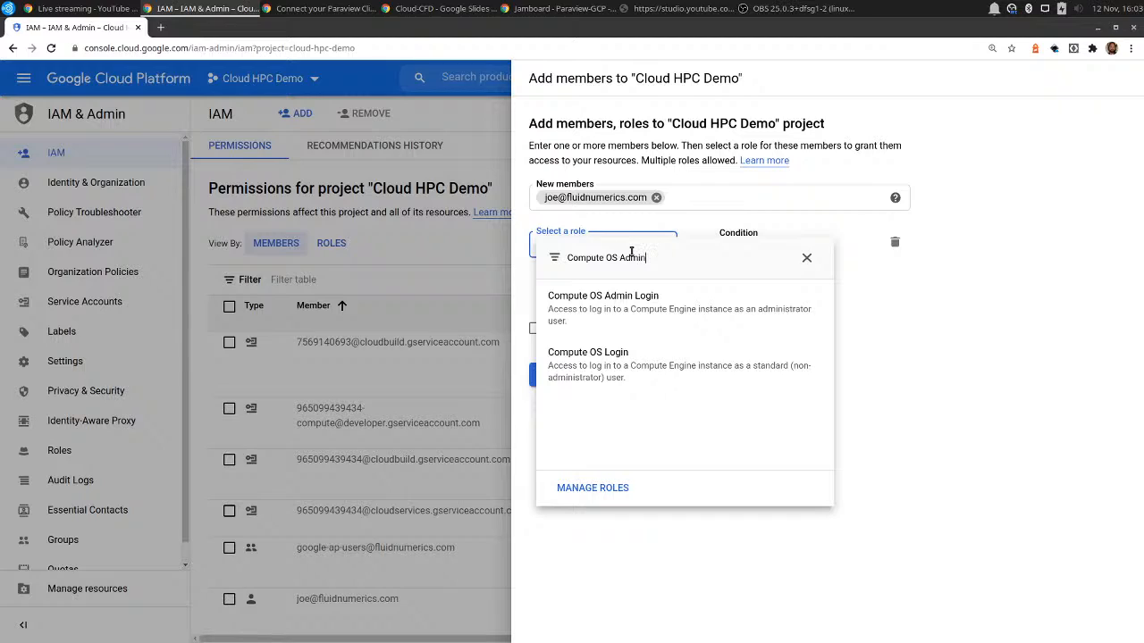
type(" Login")
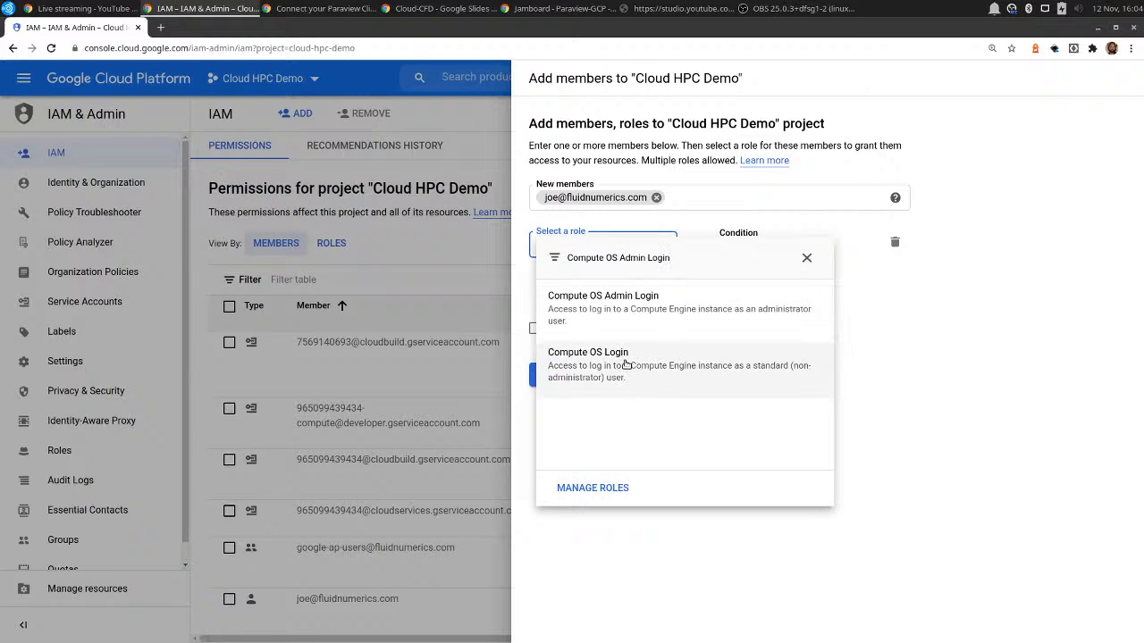
left_click(614, 296)
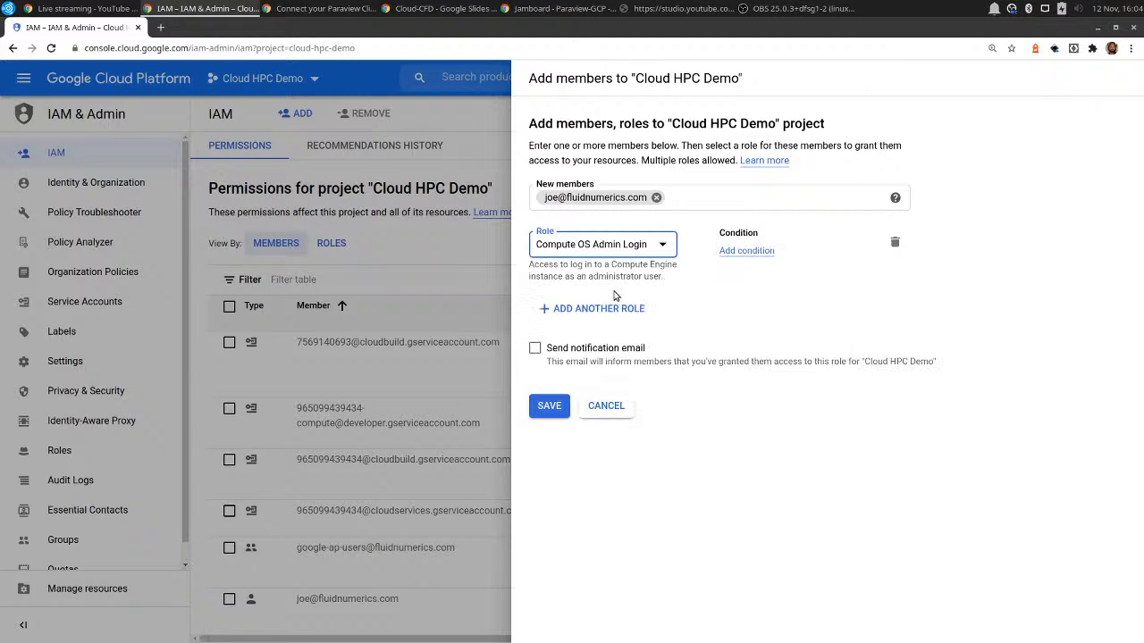
Add the Service Account User role as a second role for the new member and save the assignments.
left_click(590, 306)
left_click(585, 316)
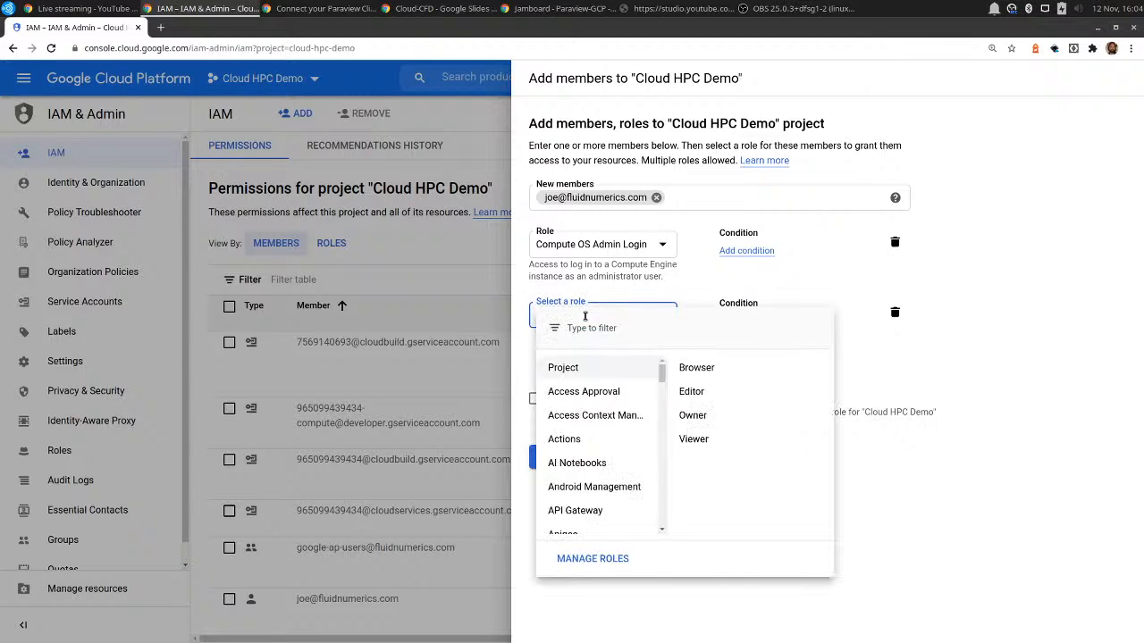
type("Service Account")
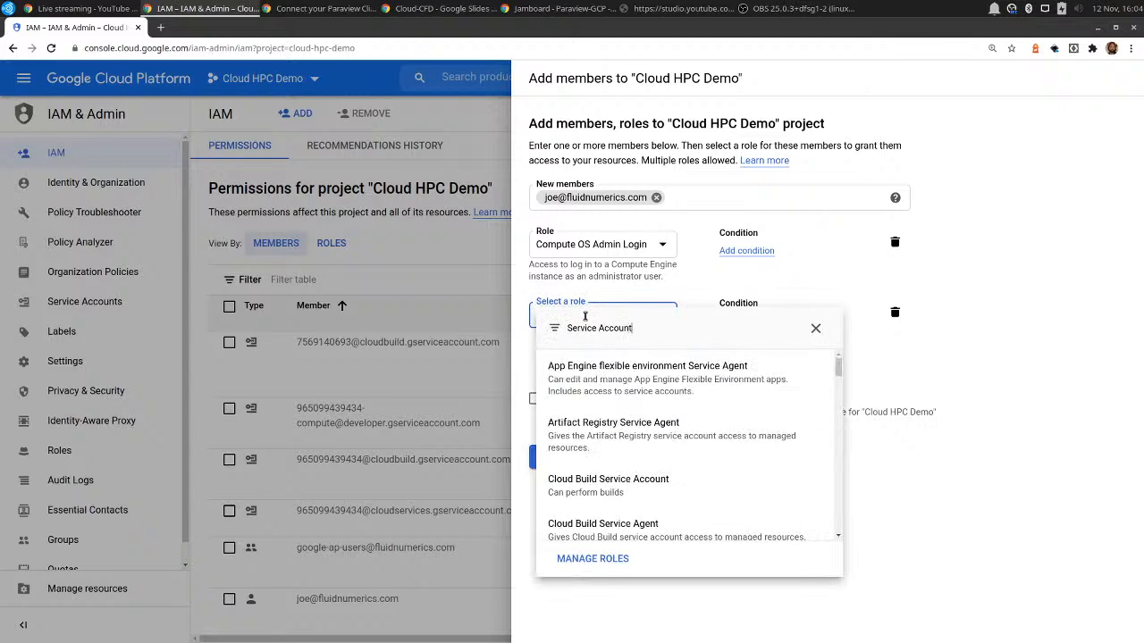
type(" User")
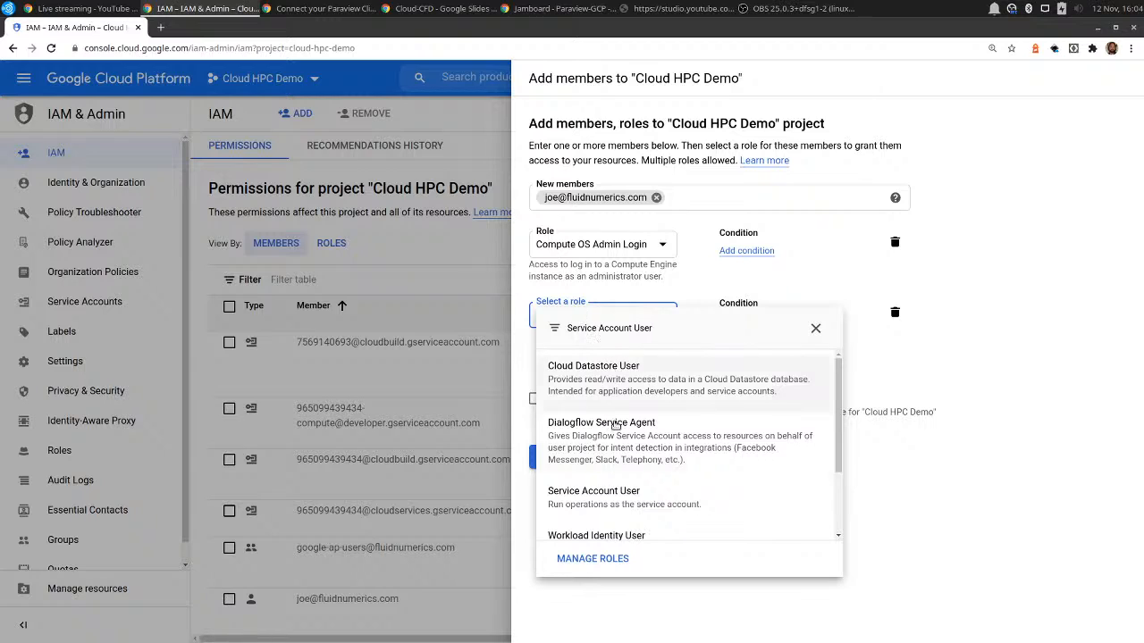
left_click(619, 500)
left_click(548, 462)
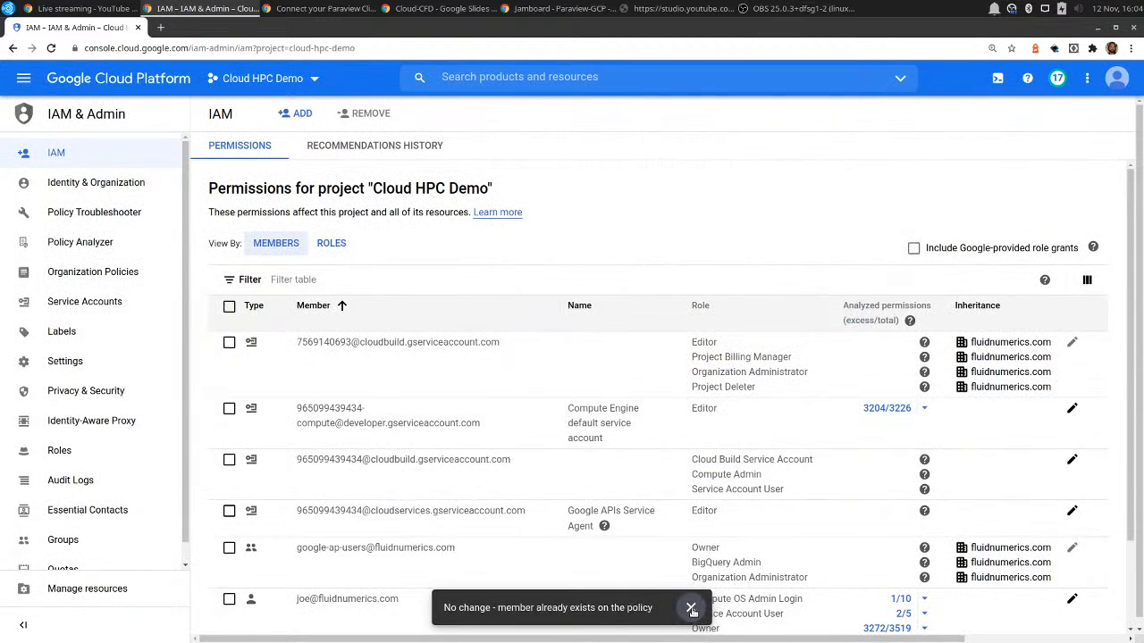
left_click(691, 609)
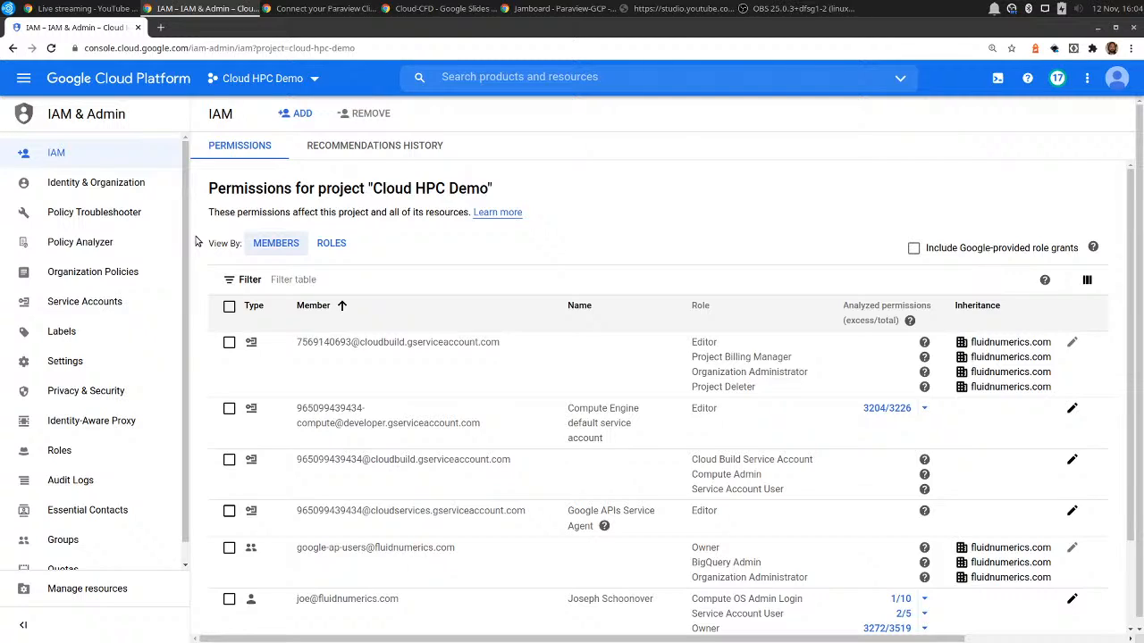
Open the Firewall page of the project's VPC network.
left_click(19, 78)
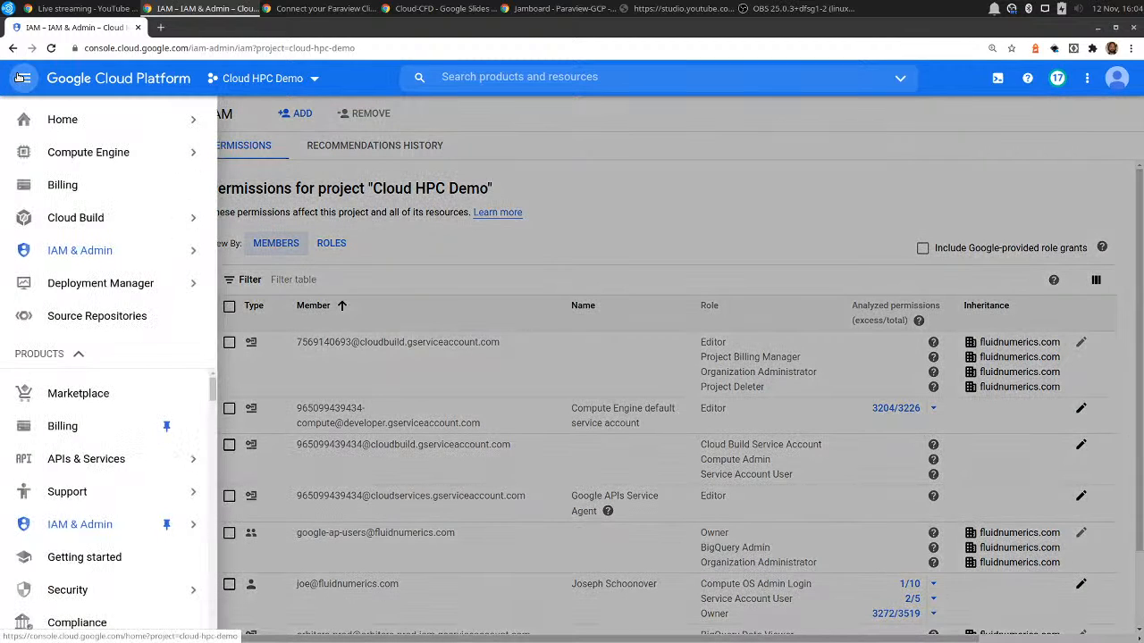
scroll(102, 396, "down", 3)
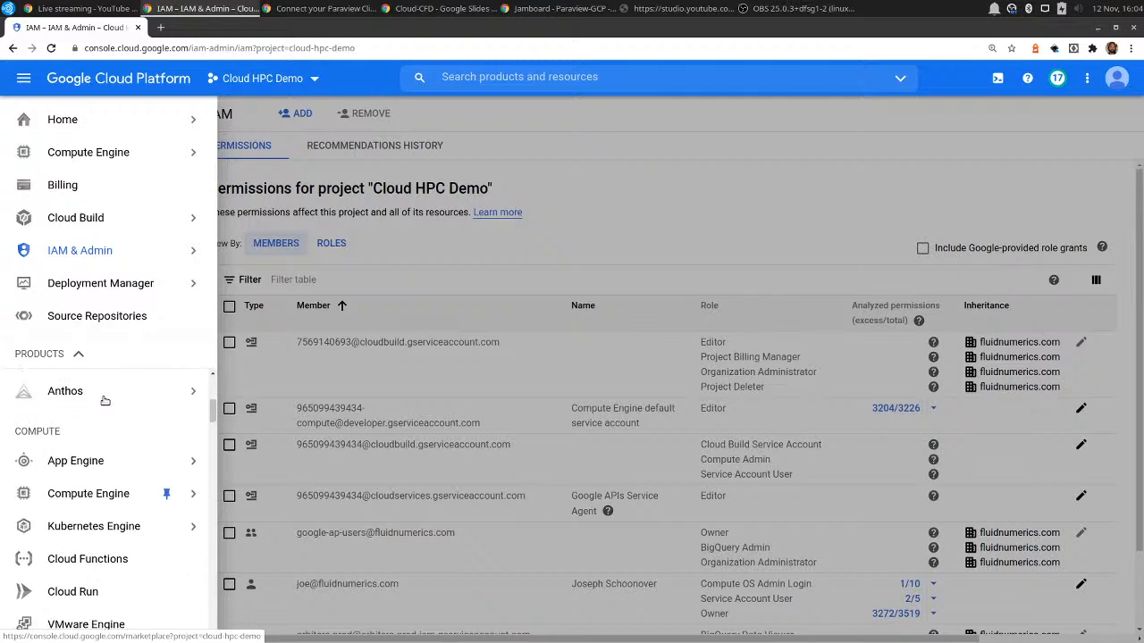
scroll(106, 401, "down", 6)
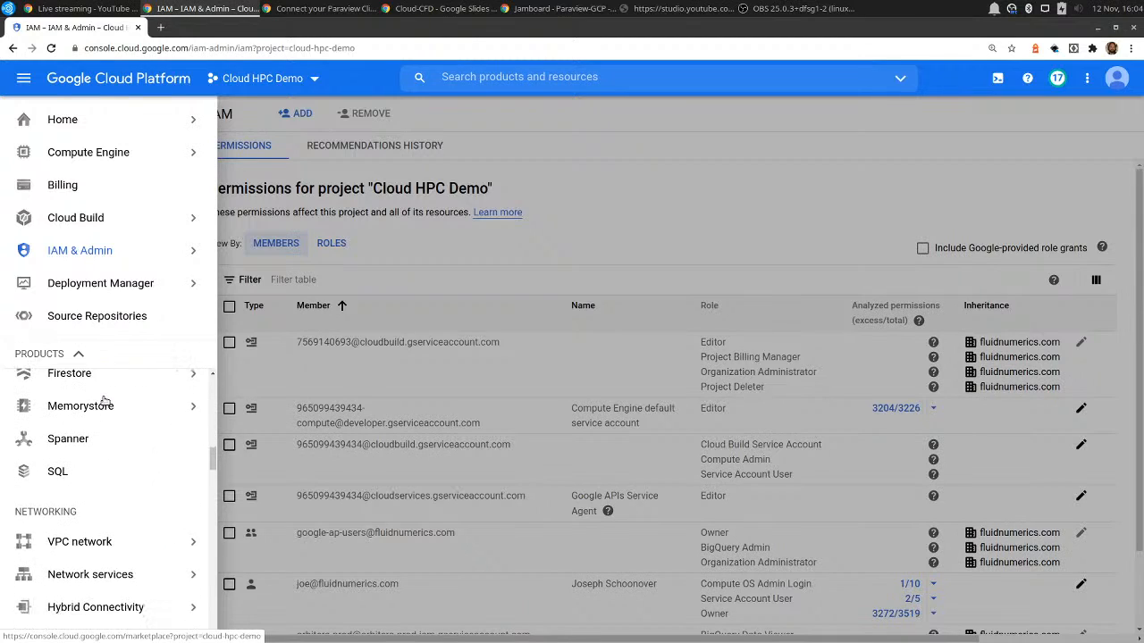
scroll(105, 401, "down", 2)
mouse_move(109, 386)
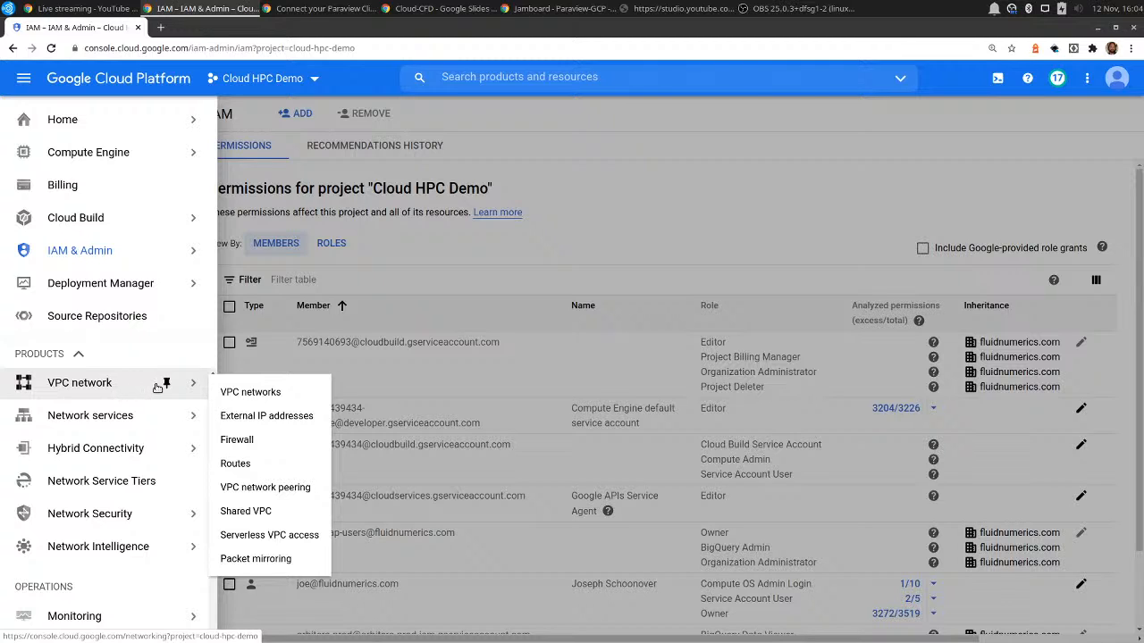
left_click(237, 439)
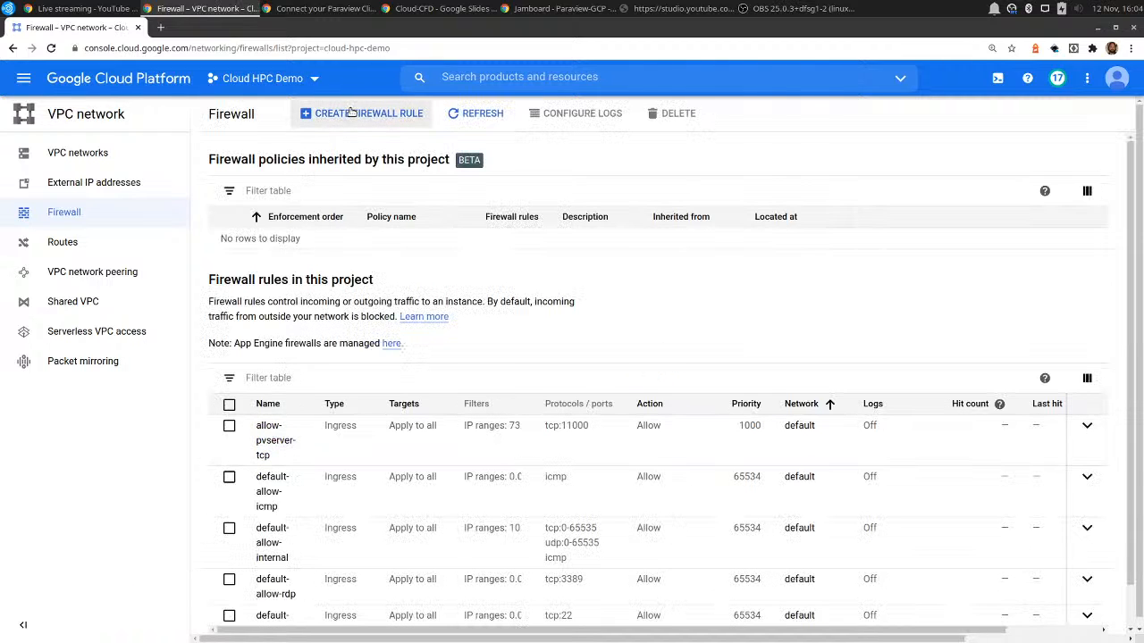
Start creating a firewall rule and name it allow-pvserver-tcp.
left_click(350, 112)
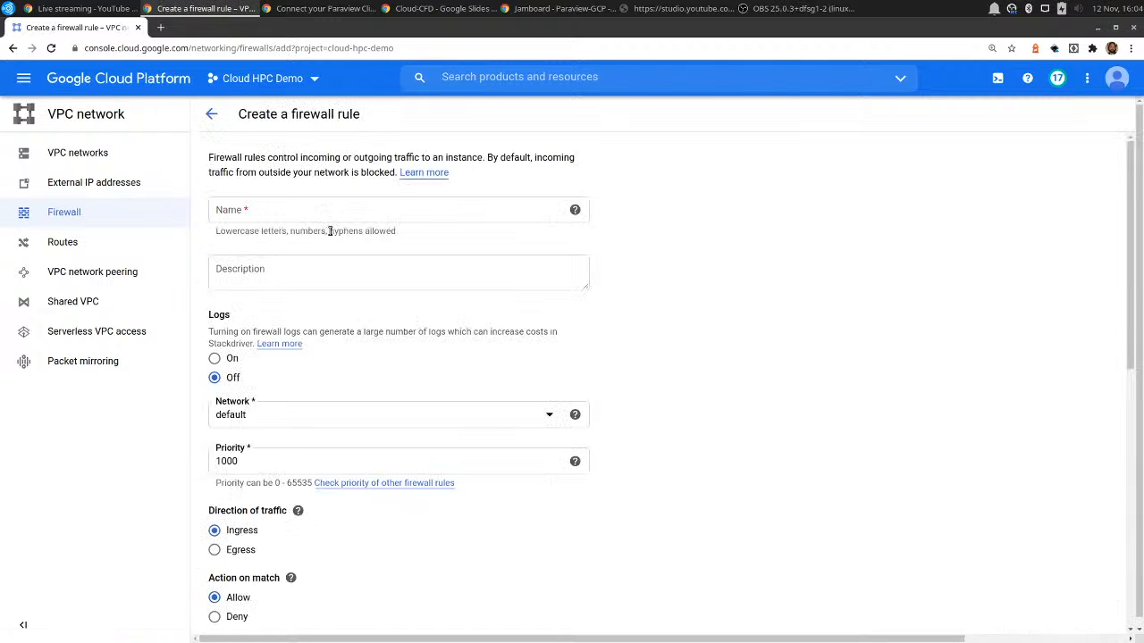
left_click(332, 215)
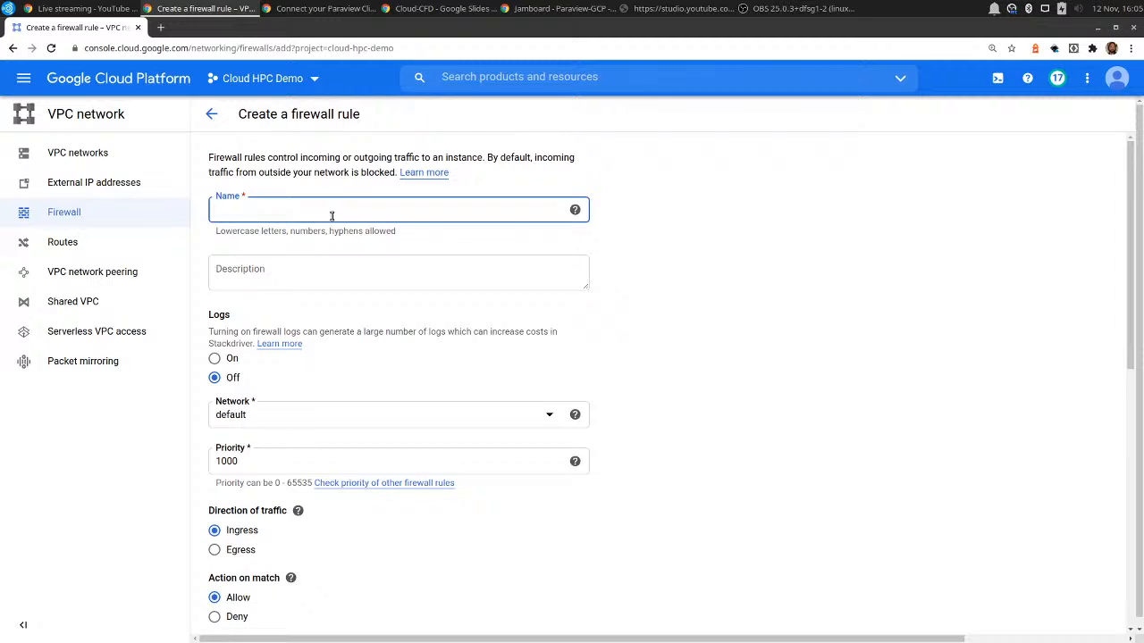
type("all")
key("Down")
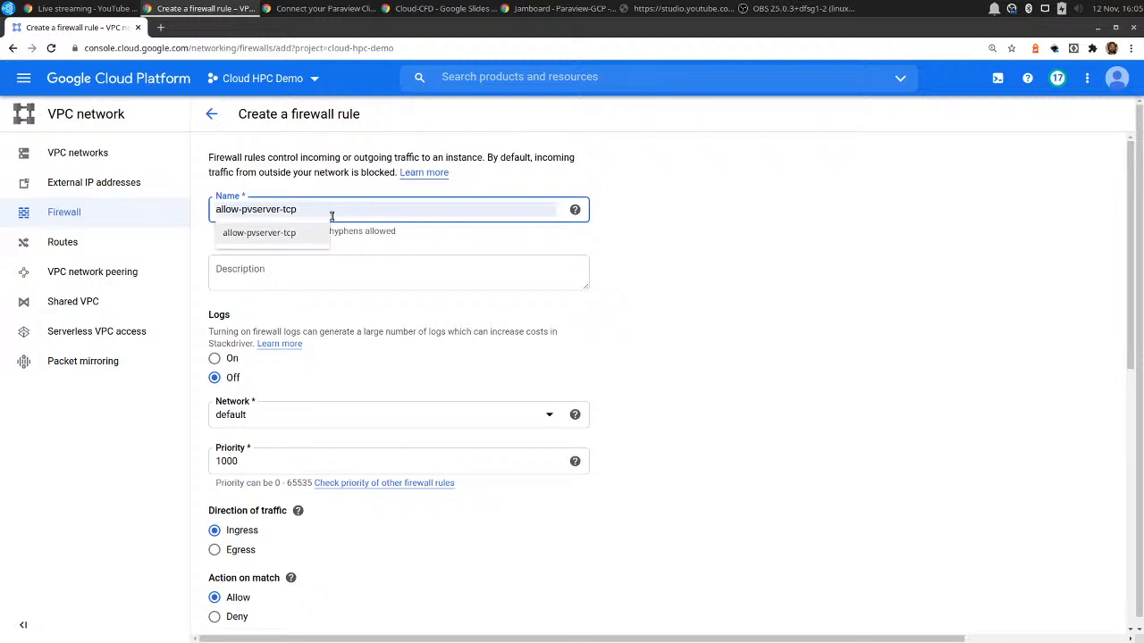
key("Return")
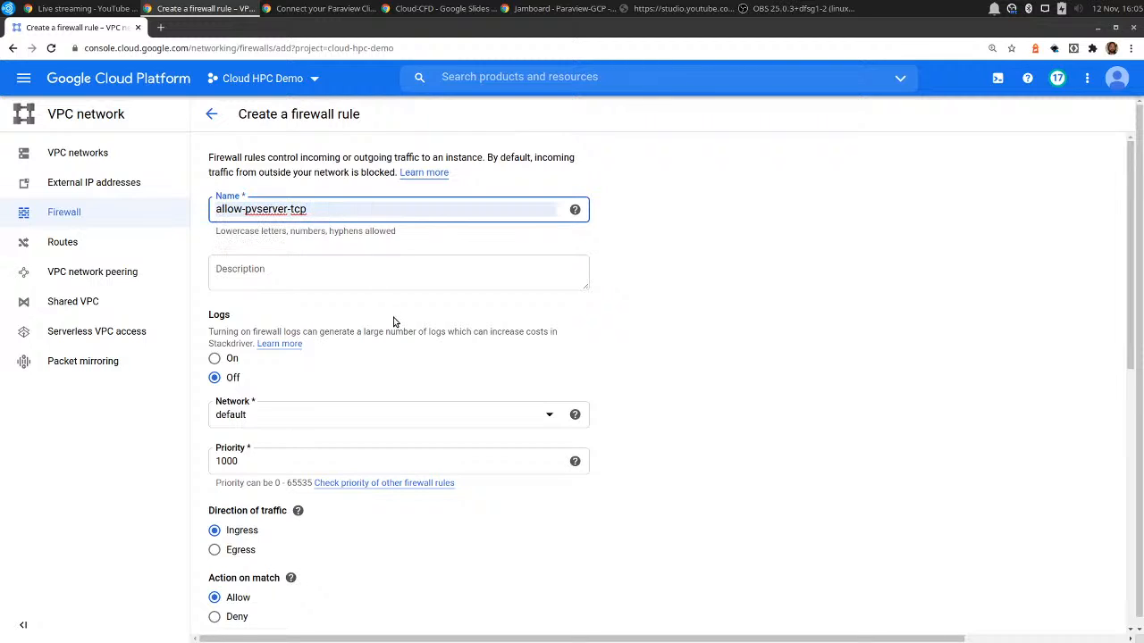
Keep the firewall rule on the default network and set its targets to all instances in the network.
scroll(395, 322, "down", 2)
left_click(275, 288)
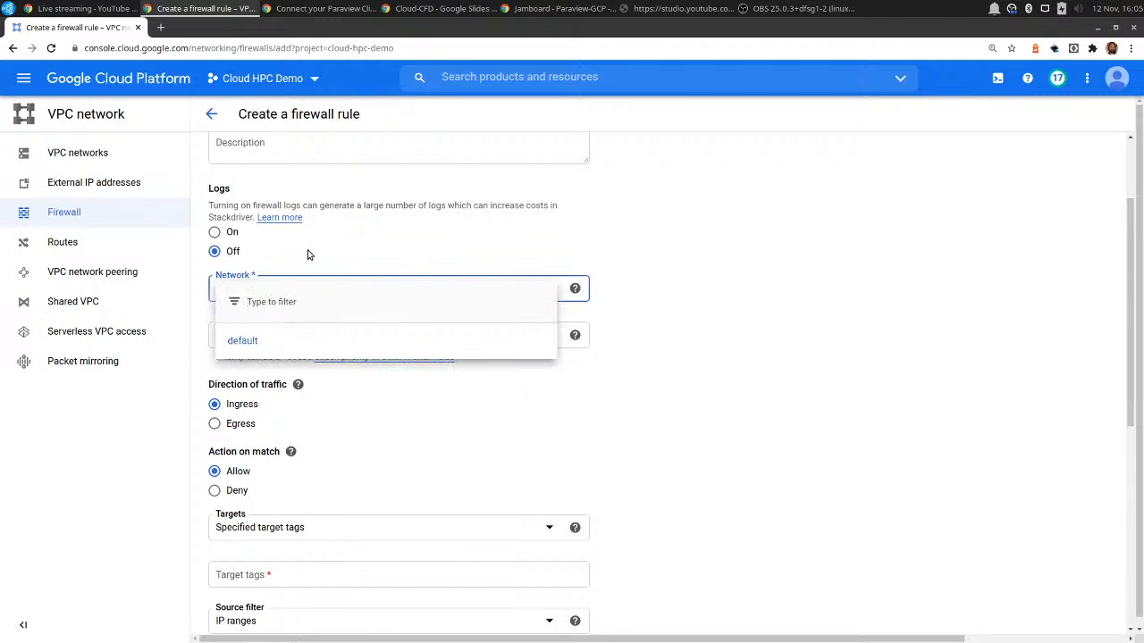
key("Return")
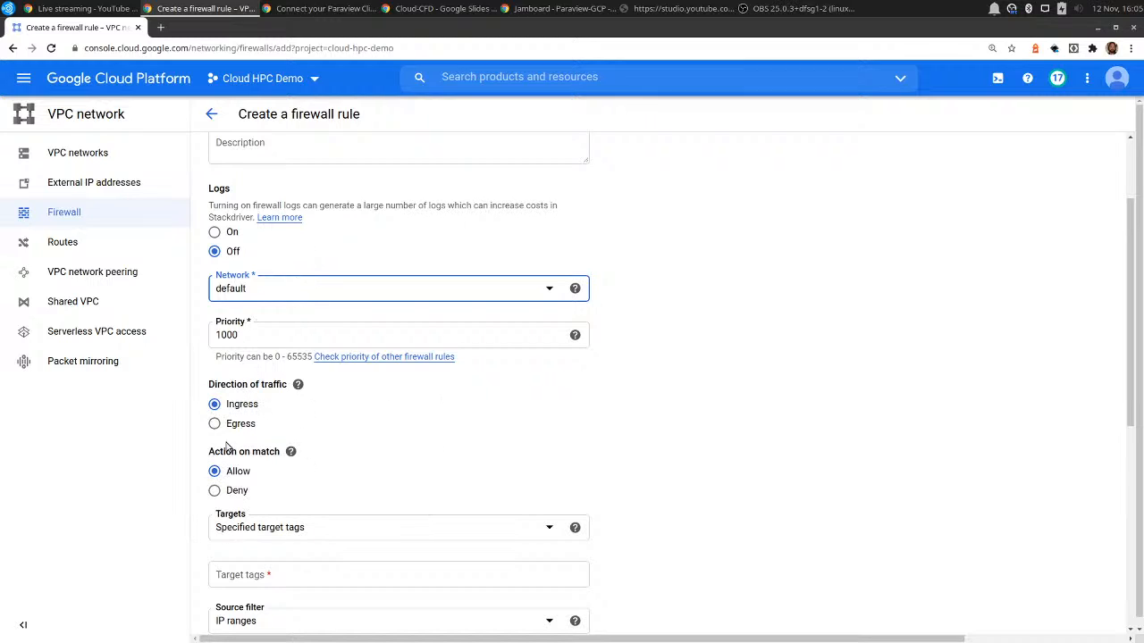
scroll(399, 419, "down", 2)
left_click(267, 404)
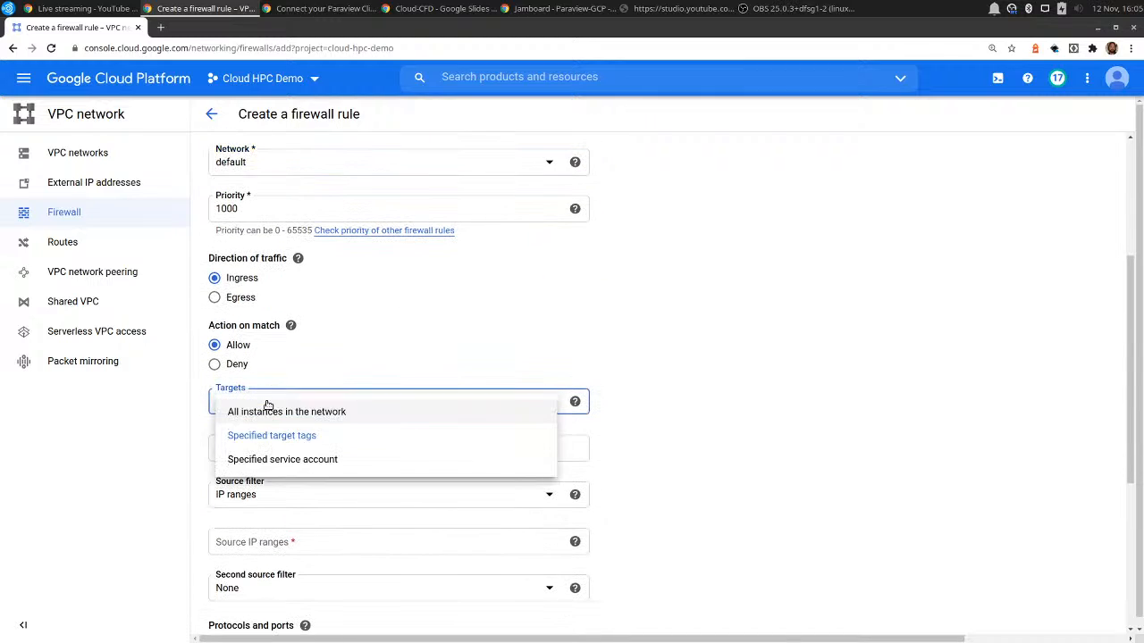
left_click(264, 413)
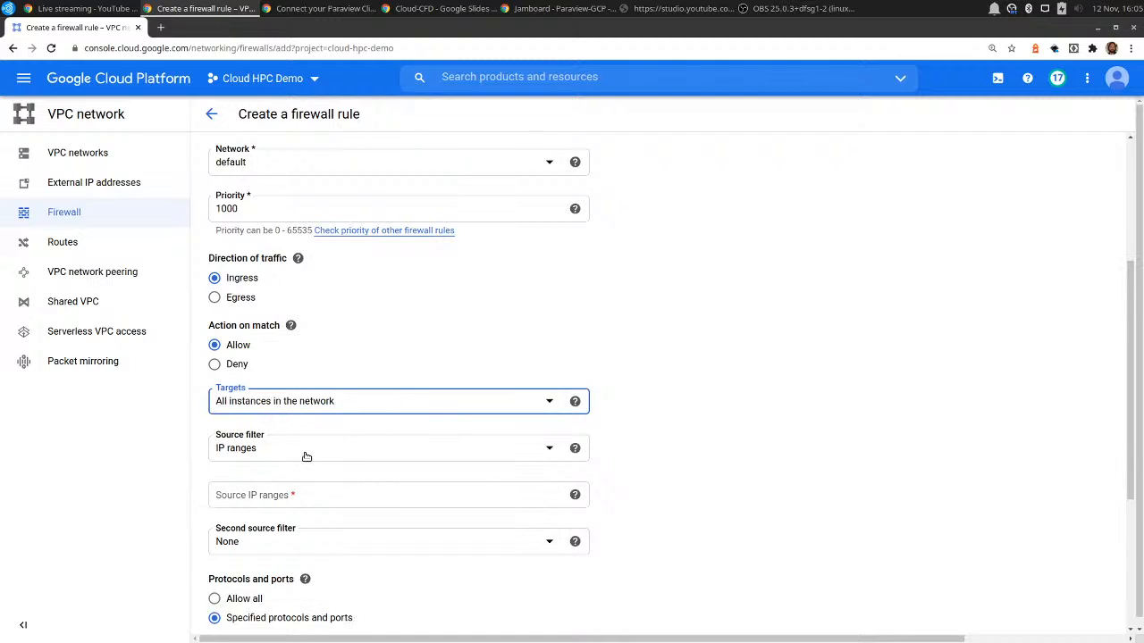
Limit the firewall rule to the tcp protocol on port 11000, leaving the source IP ranges empty.
left_click(288, 494)
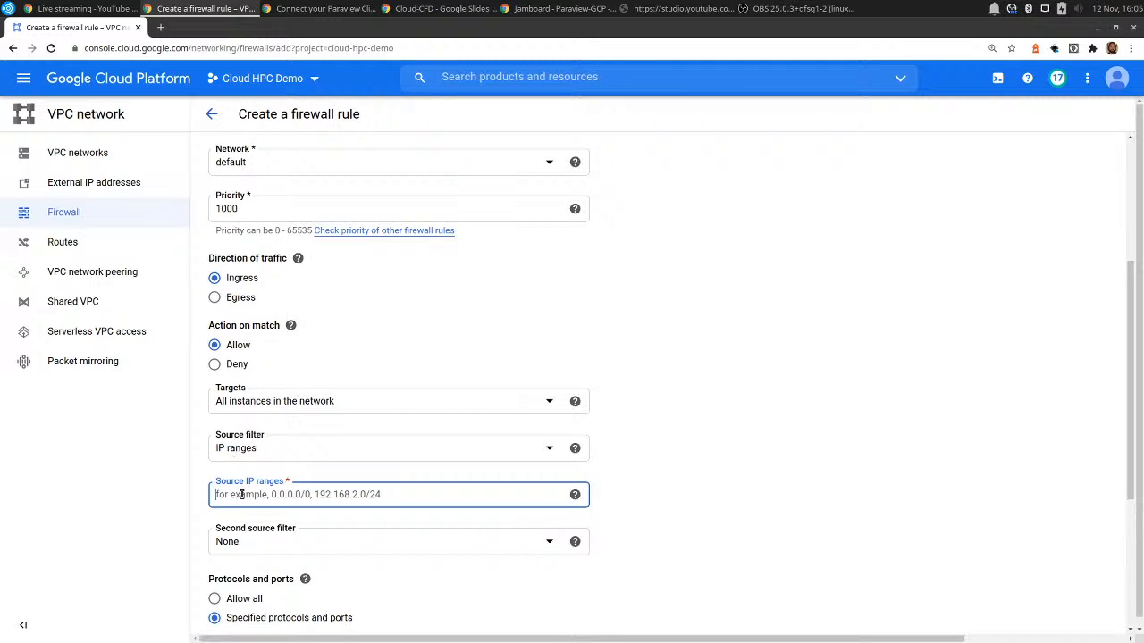
scroll(241, 494, "down", 4)
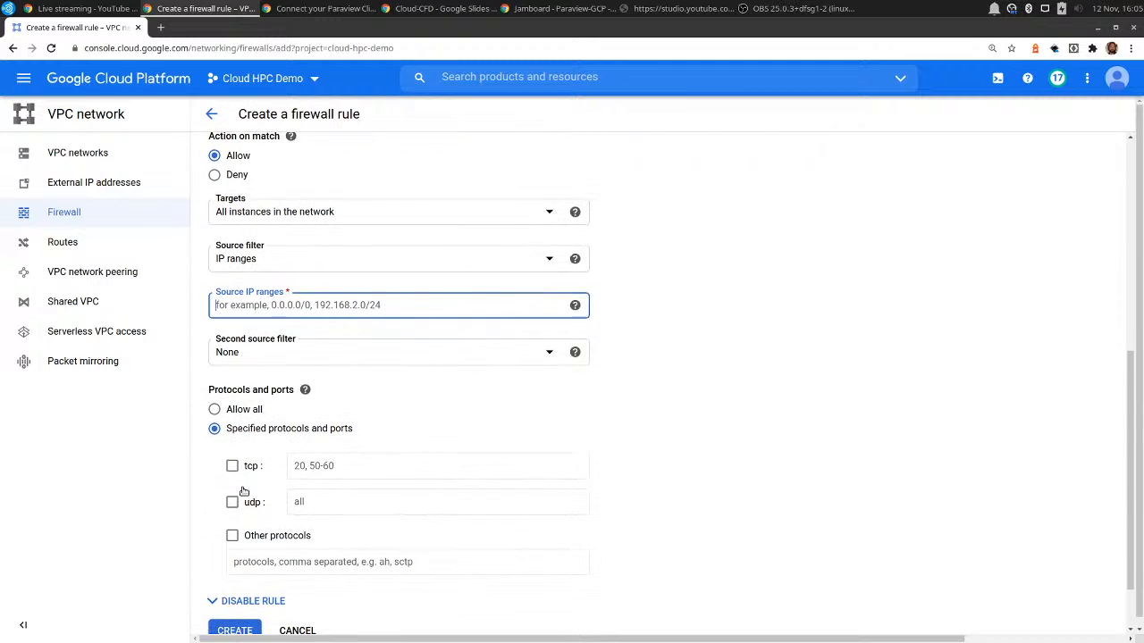
left_click(232, 465)
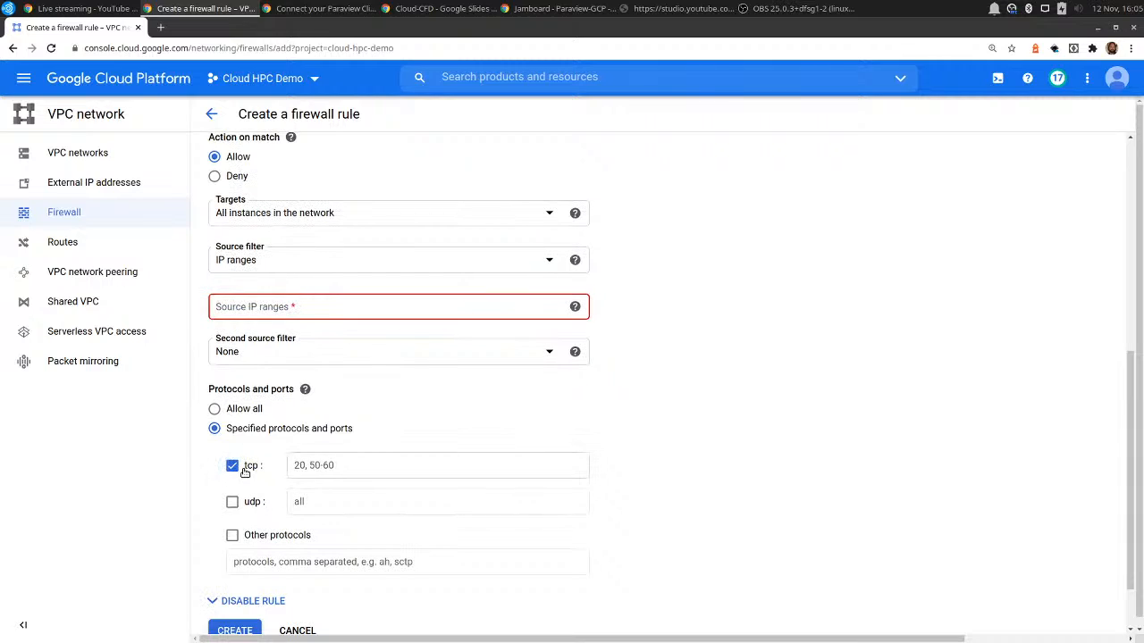
left_click(323, 464)
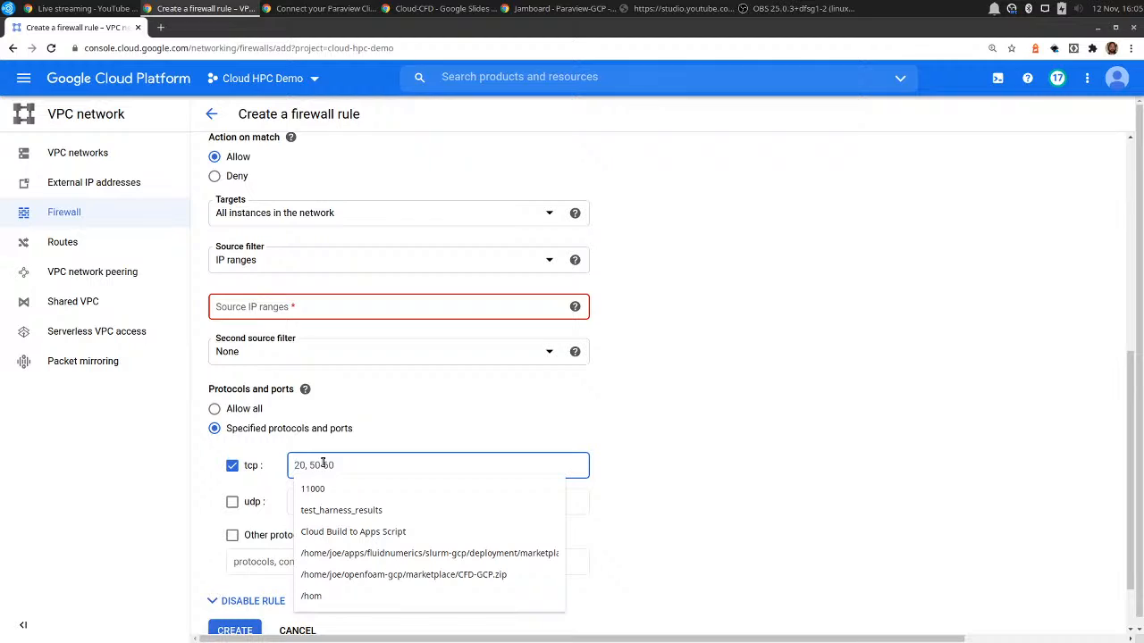
type("11000")
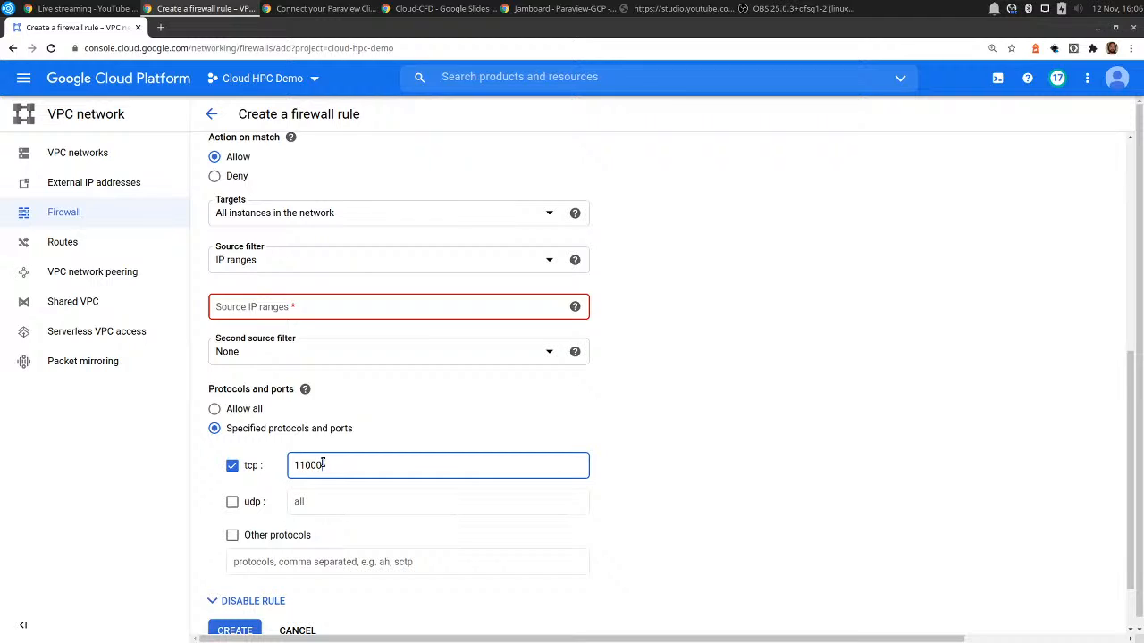
type("[")
type("100")
type("]")
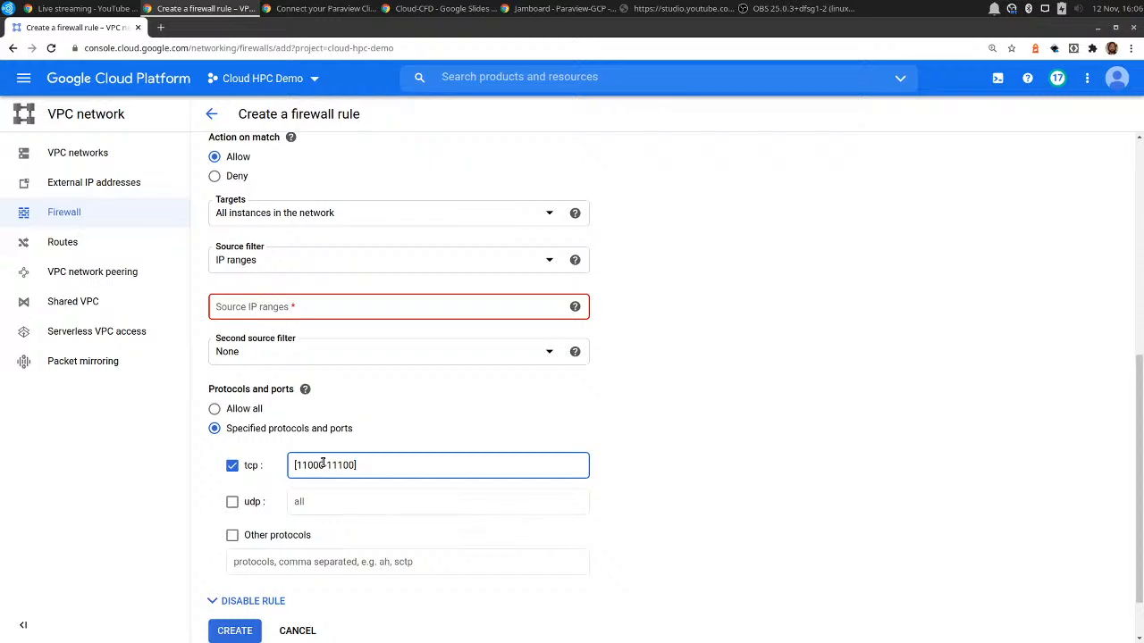
Set the tcp port back to 11000 and return to the firewall list without creating the rule.
key("ctrl+a")
type("11000")
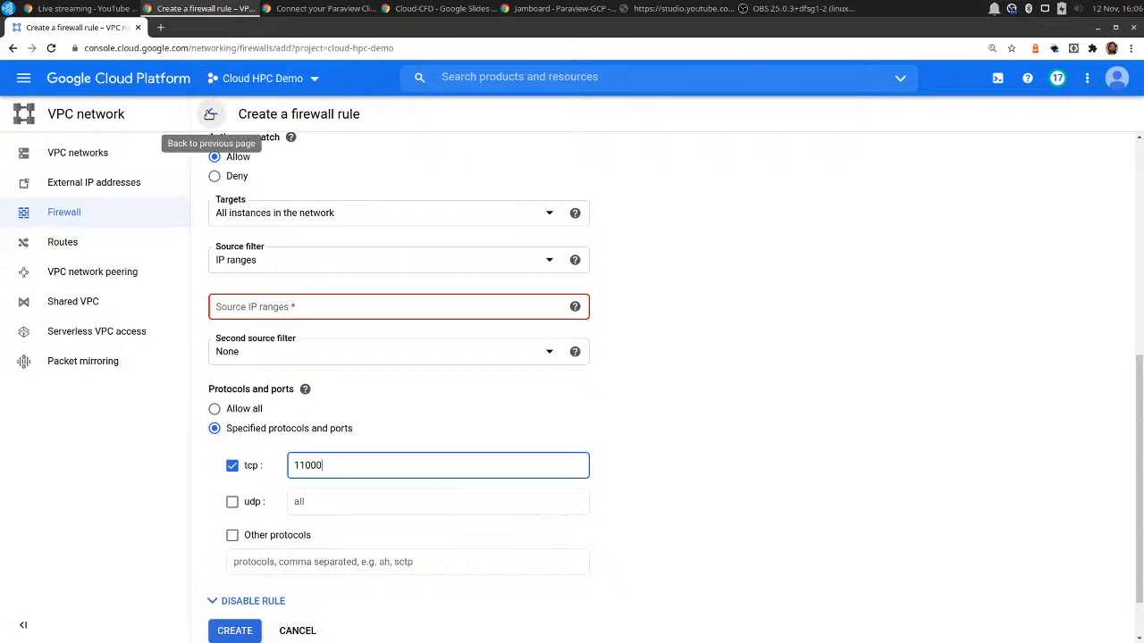
left_click(210, 114)
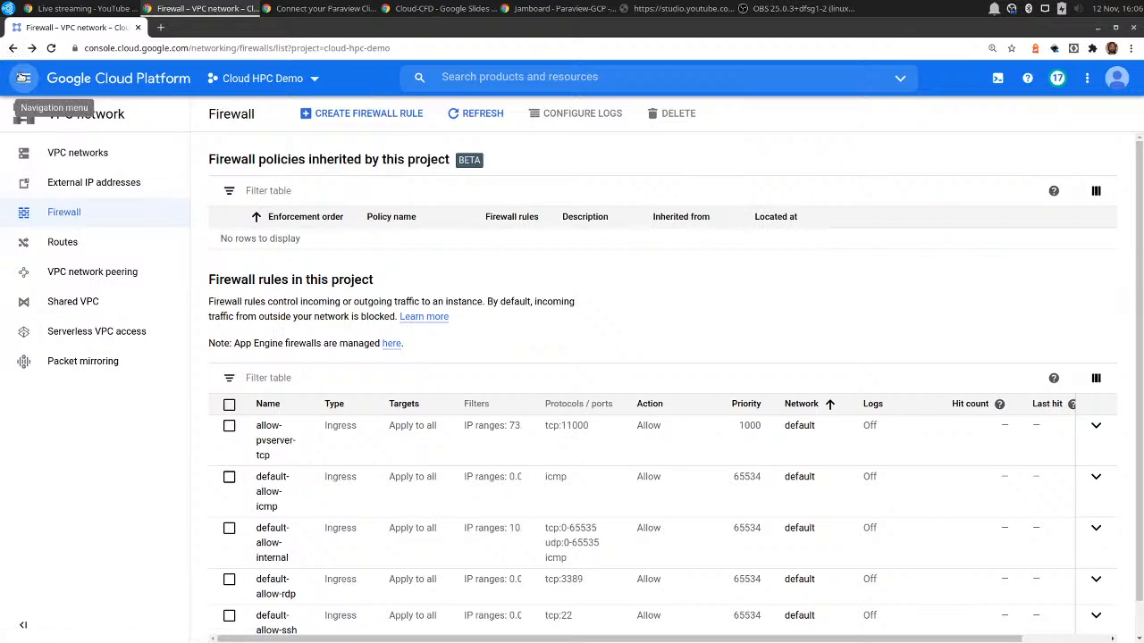
Open the details of the openfoam-demo deployment in Deployment Manager.
left_click(21, 77)
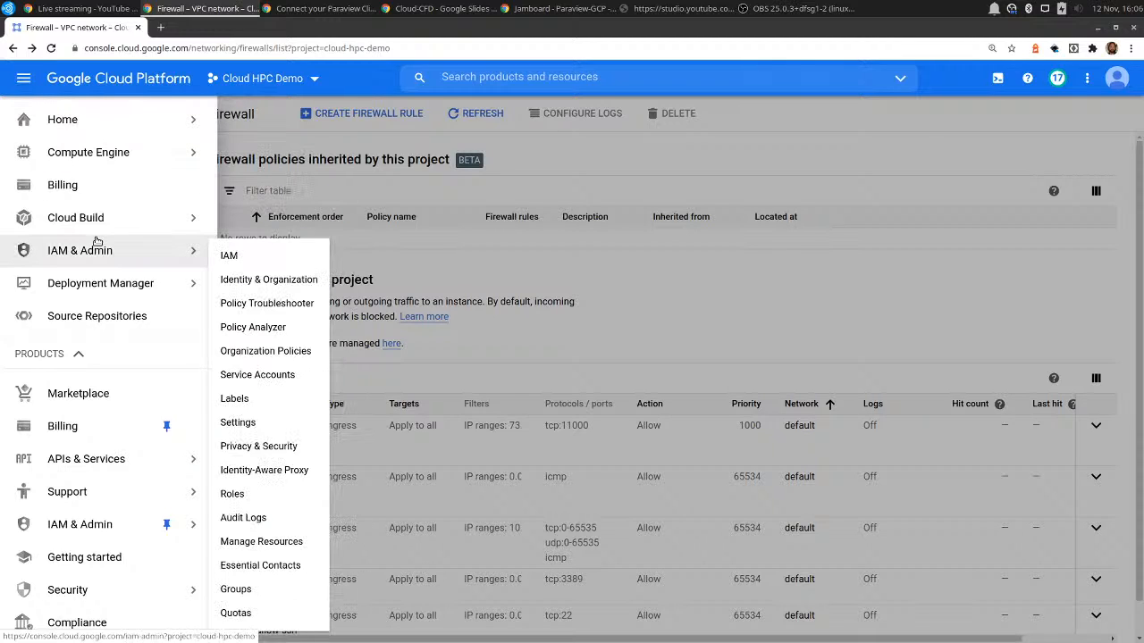
left_click(85, 287)
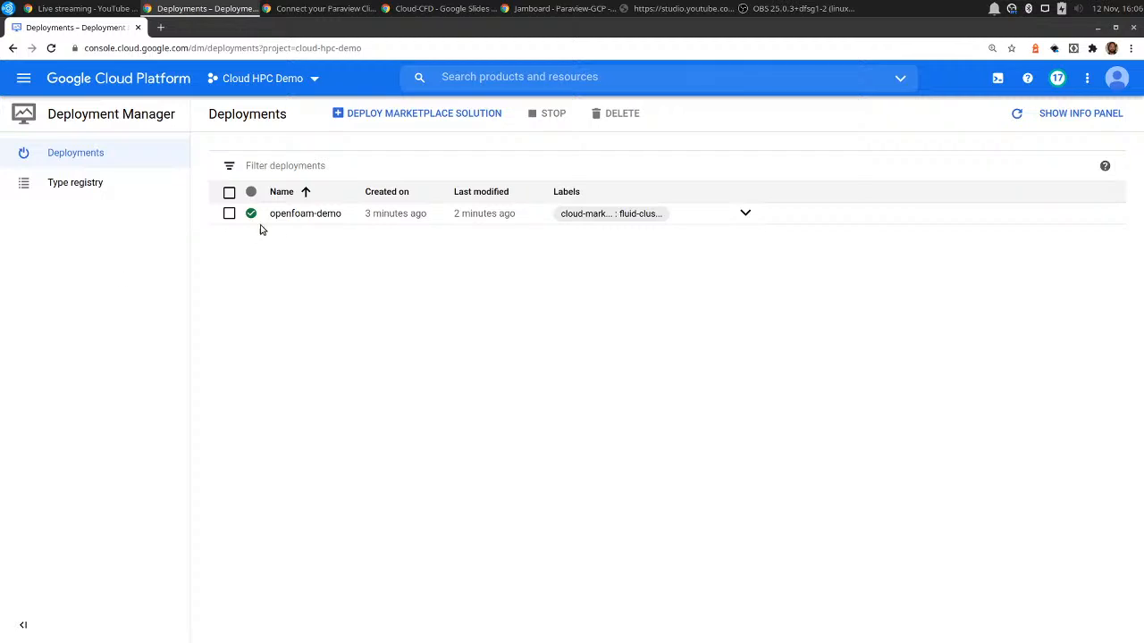
left_click(284, 214)
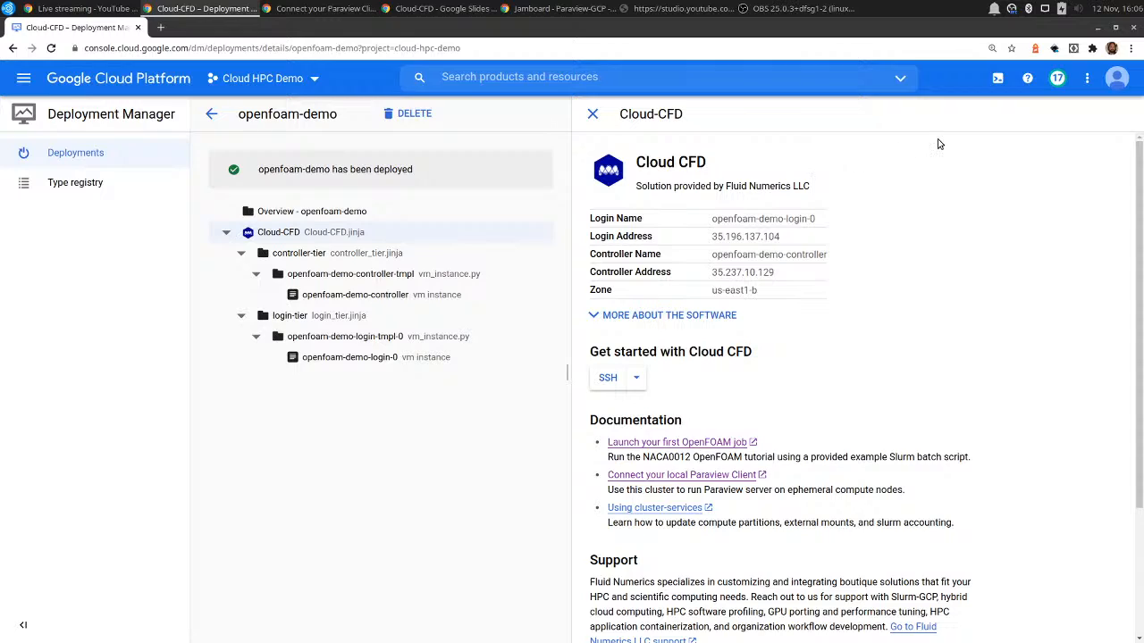
Activate Cloud Shell, enlarge its terminal pane upward and clear the terminal output.
left_click(998, 81)
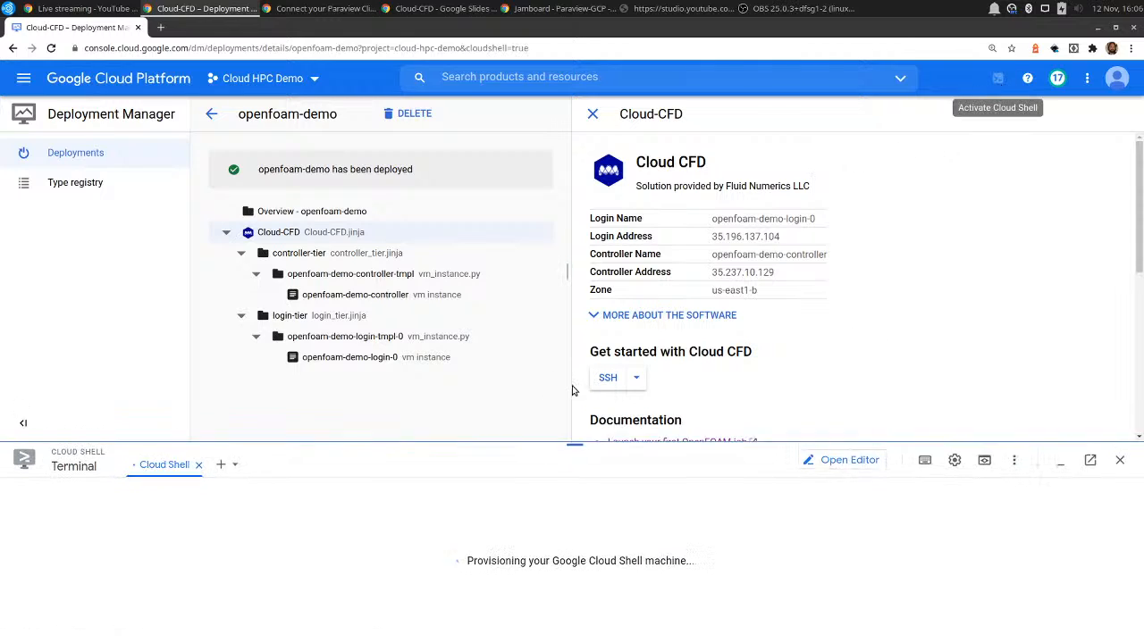
left_click_drag(575, 444, 574, 321)
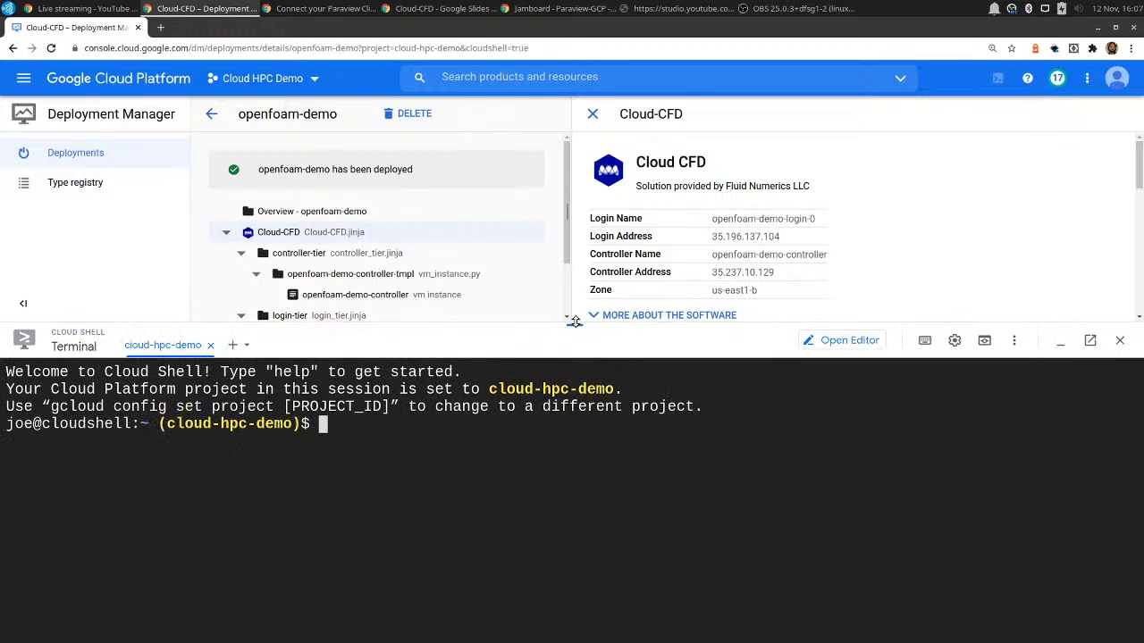
key("ctrl+l")
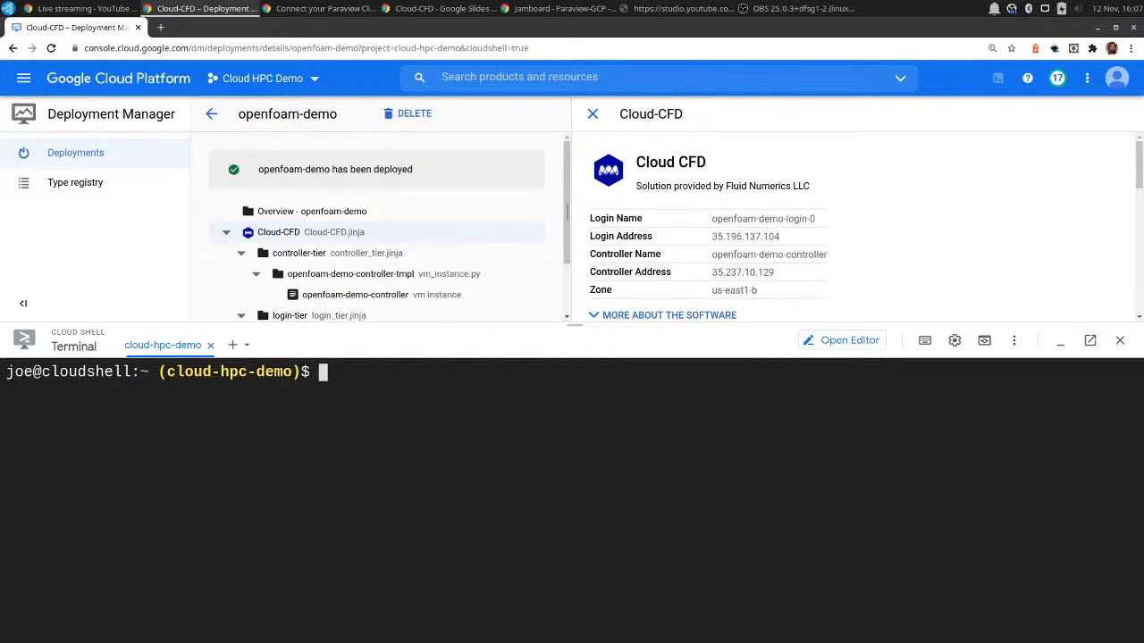
type("ssh-keygen -t rssa")
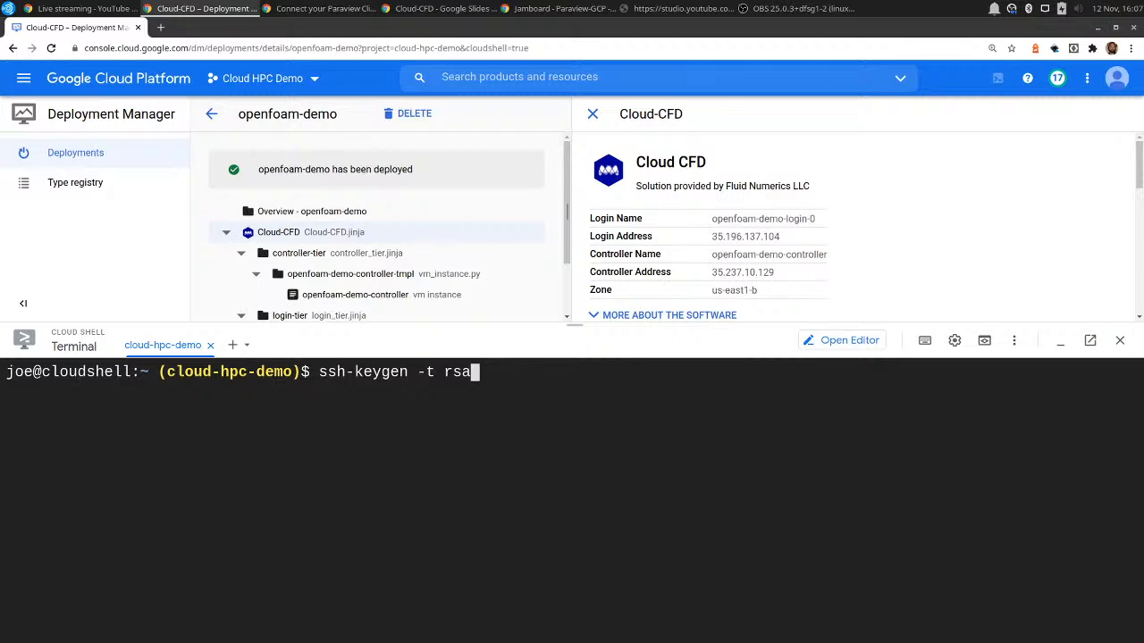
key("BackSpace")
key("BackSpace")
key("BackSpace")
key("BackSpace")
key("BackSpace")
key("BackSpace")
key("BackSpace")
key("BackSpace")
key("BackSpace")
key("BackSpace")
key("BackSpace")
key("BackSpace")
key("BackSpace")
key("BackSpace")
key("BackSpace")
key("BackSpace")
key("BackSpace")
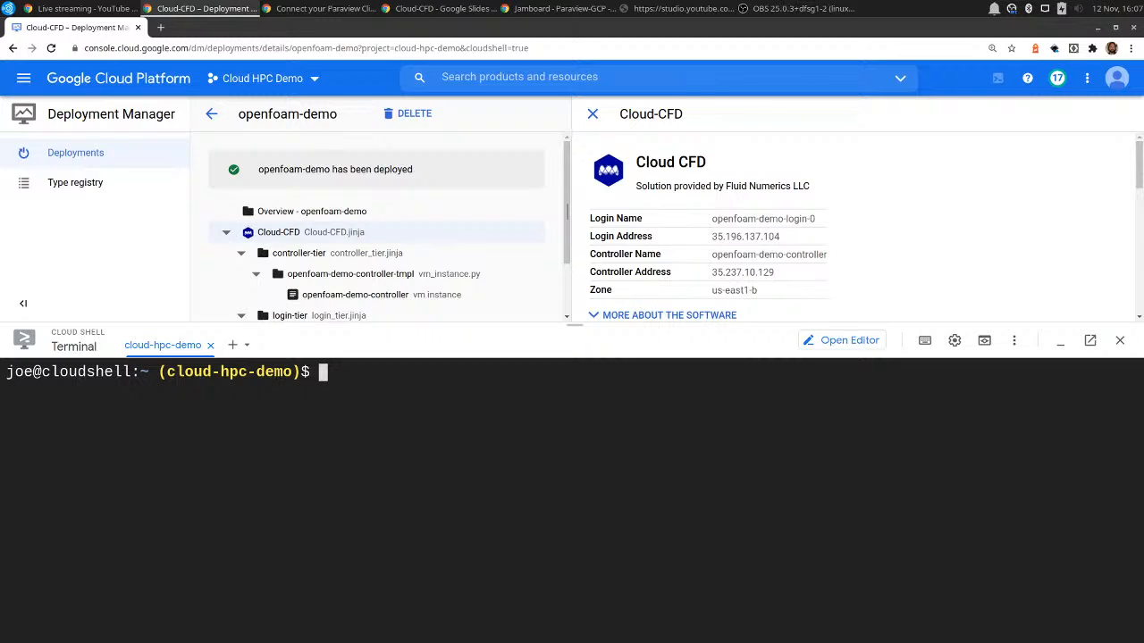
List .ssh/id_rsa.pub to check for the public SSH key, and clear the terminal.
type("ls .ss")
key("Tab")
type("id_rsa.")
key("Tab")
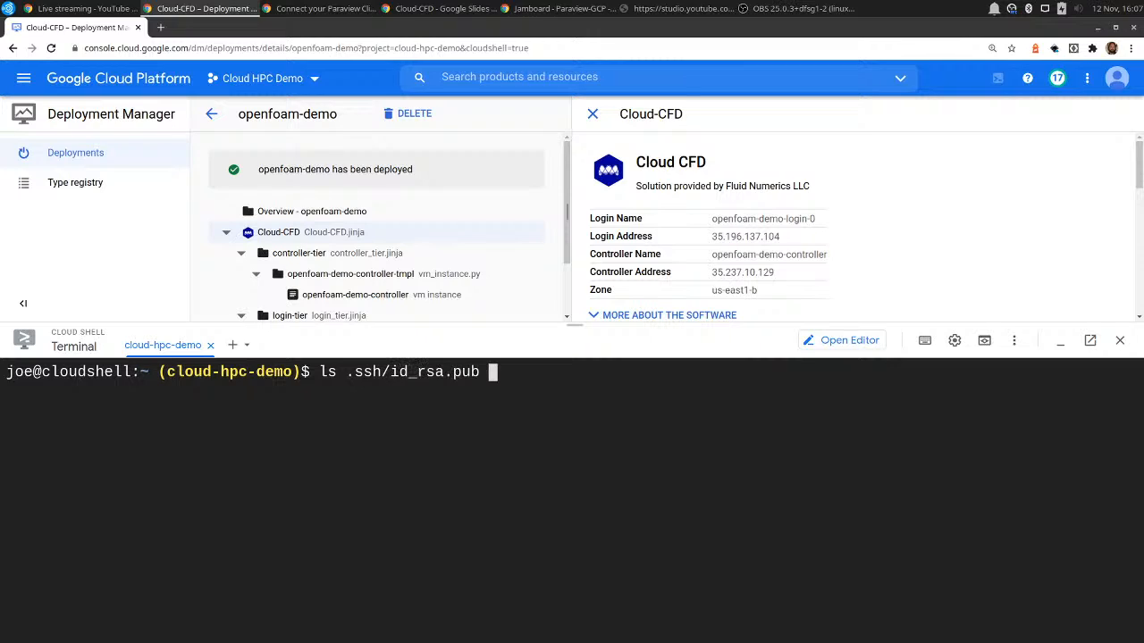
key("Return")
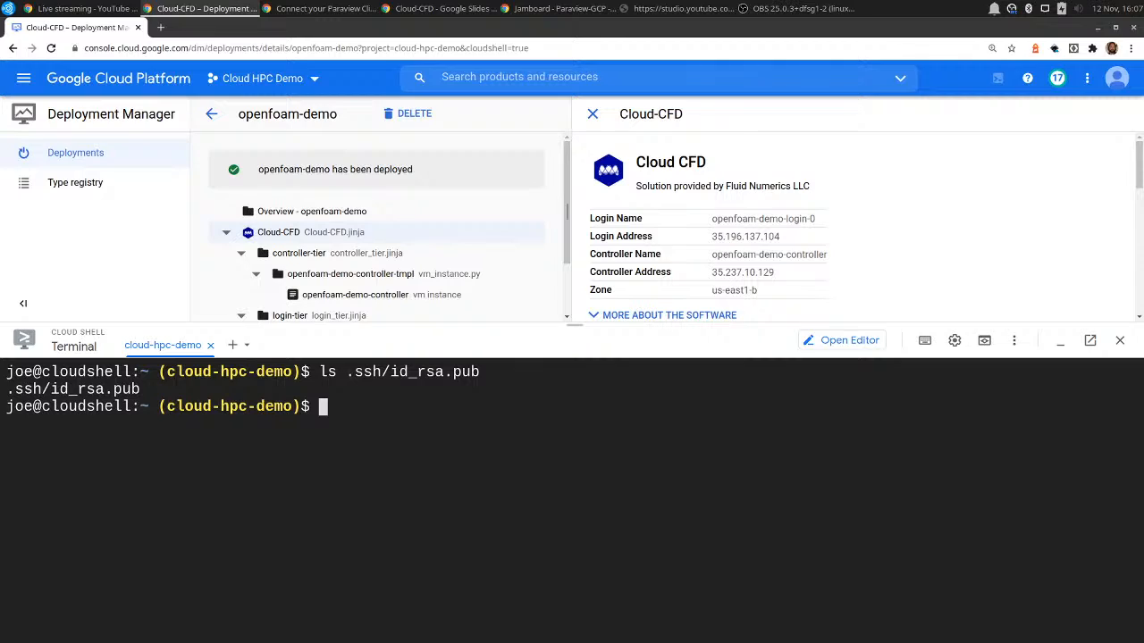
key("ctrl+l")
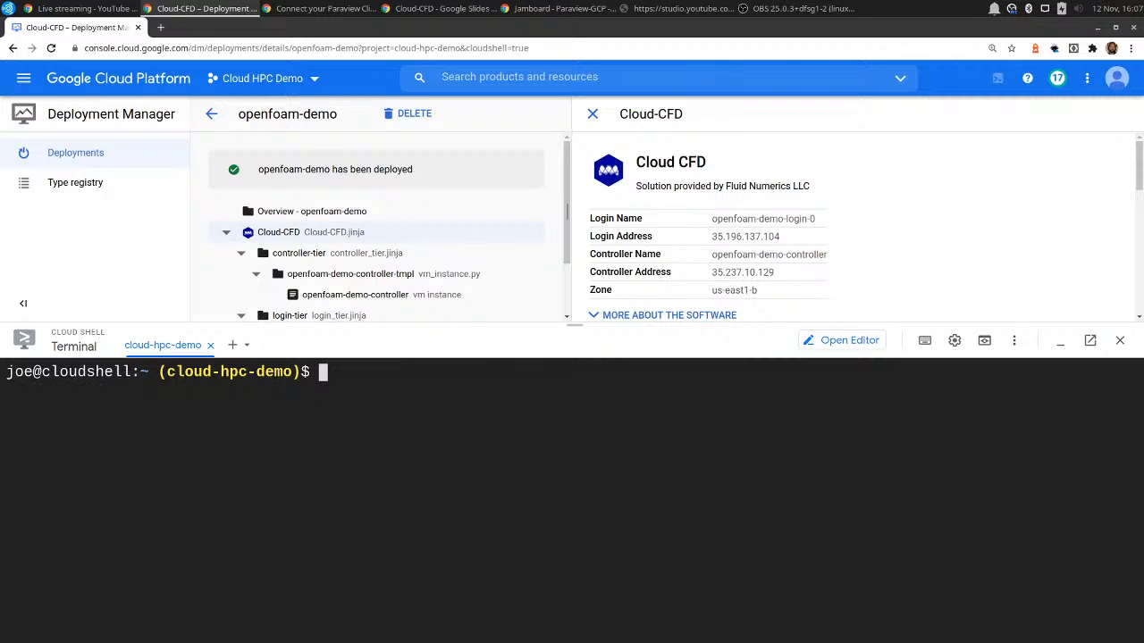
Add the .ssh/id_rsa.pub public key from the home directory to OS Login with gcloud compute os-login ssh-keys add, and clear the terminal.
type("gcloud co")
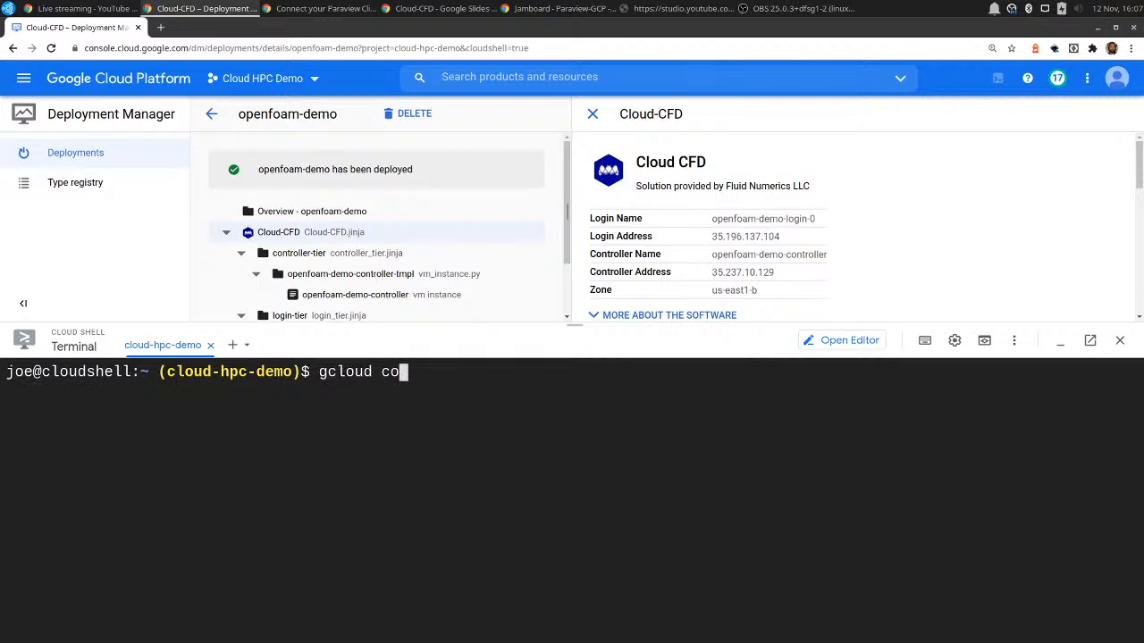
type("mpute os-login ssh-0")
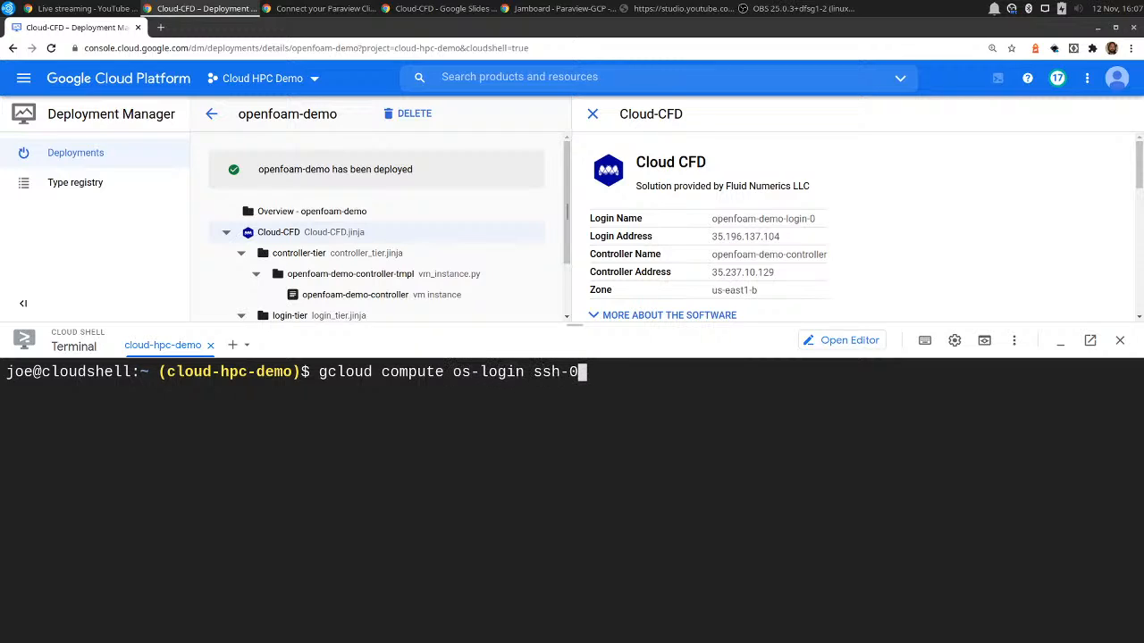
key("BackSpace")
type("keys")
type(" add --key")
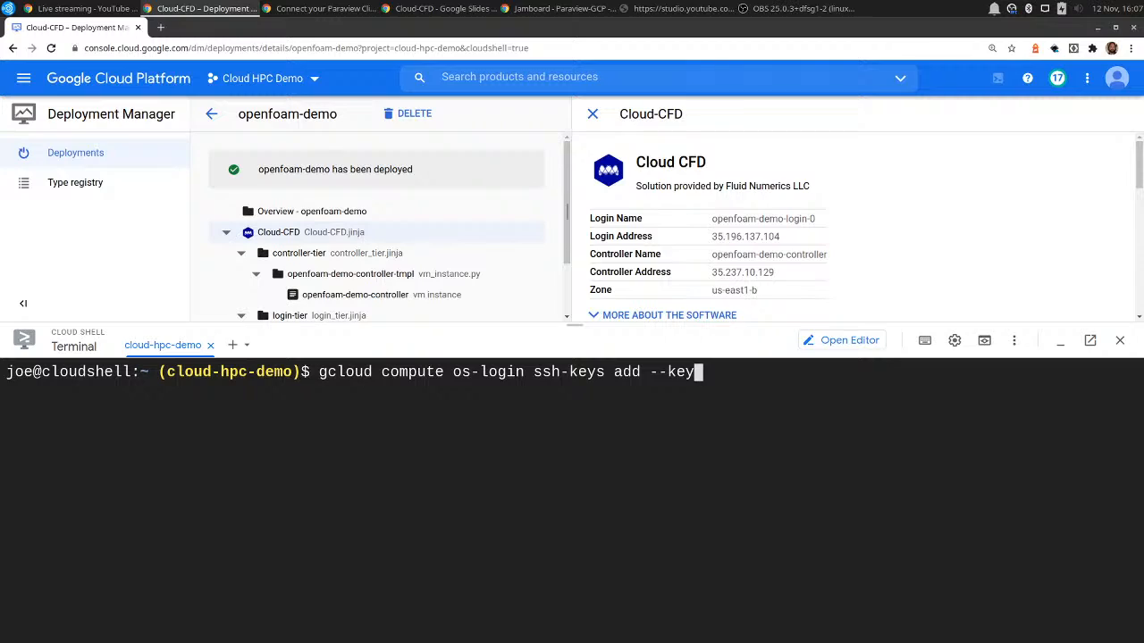
type("-file=/home/")
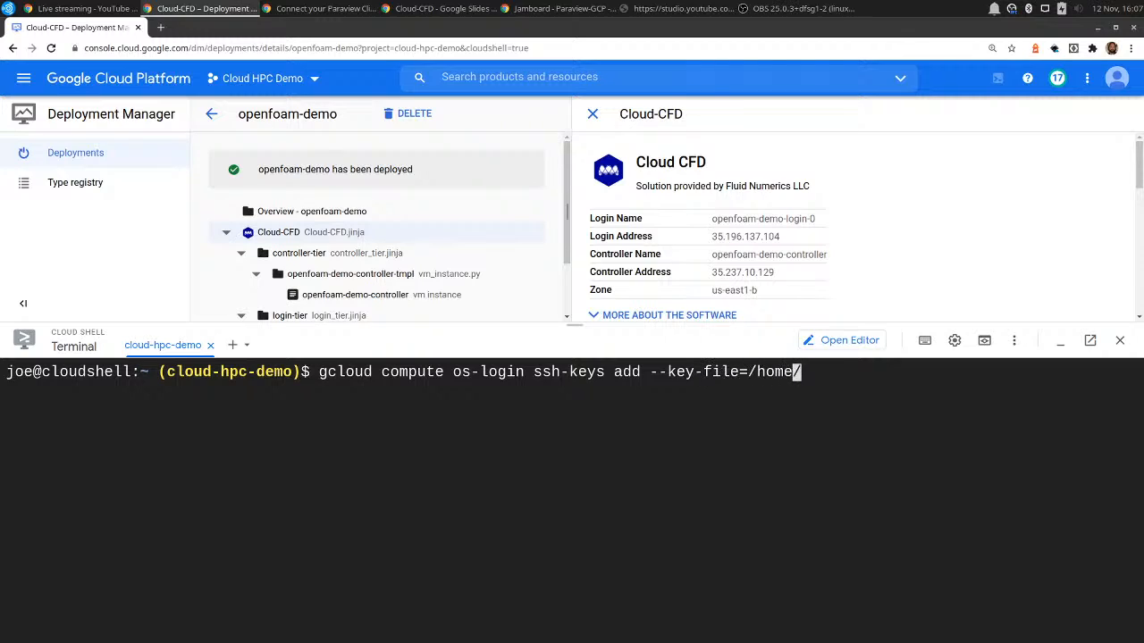
type("joe/.ssh/id")
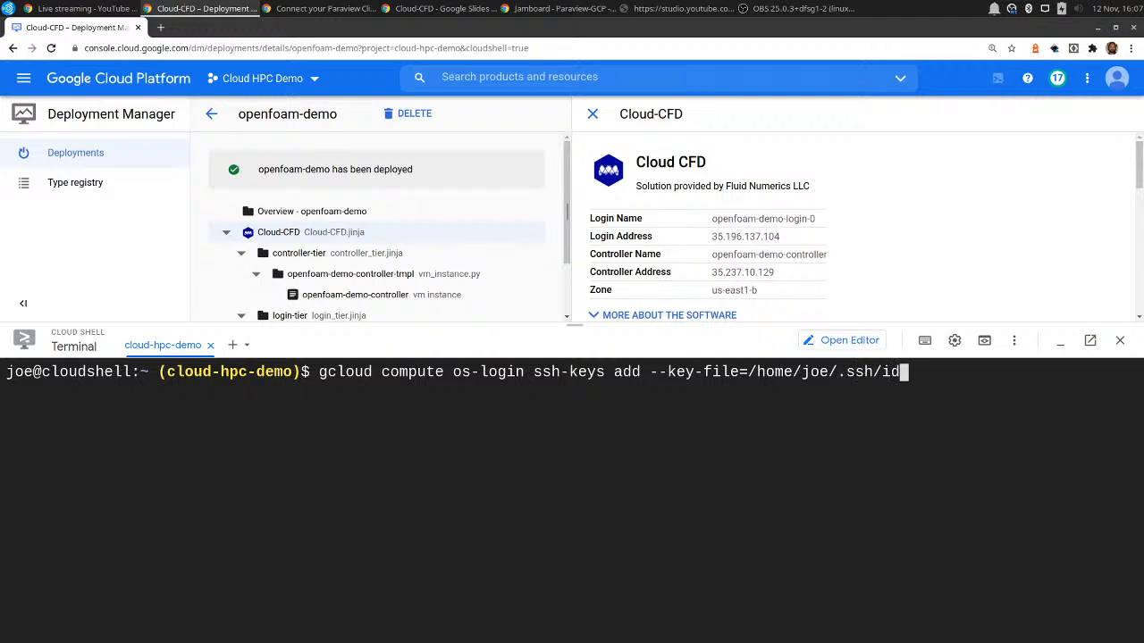
type("_rsa.pub")
key("Return")
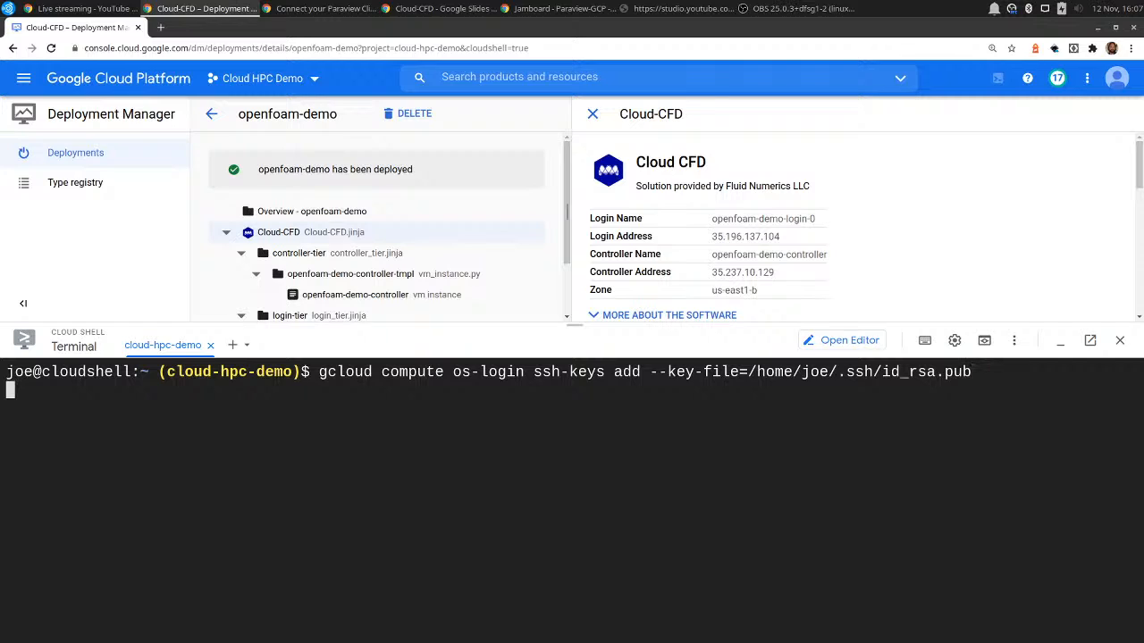
key("ctrl+l")
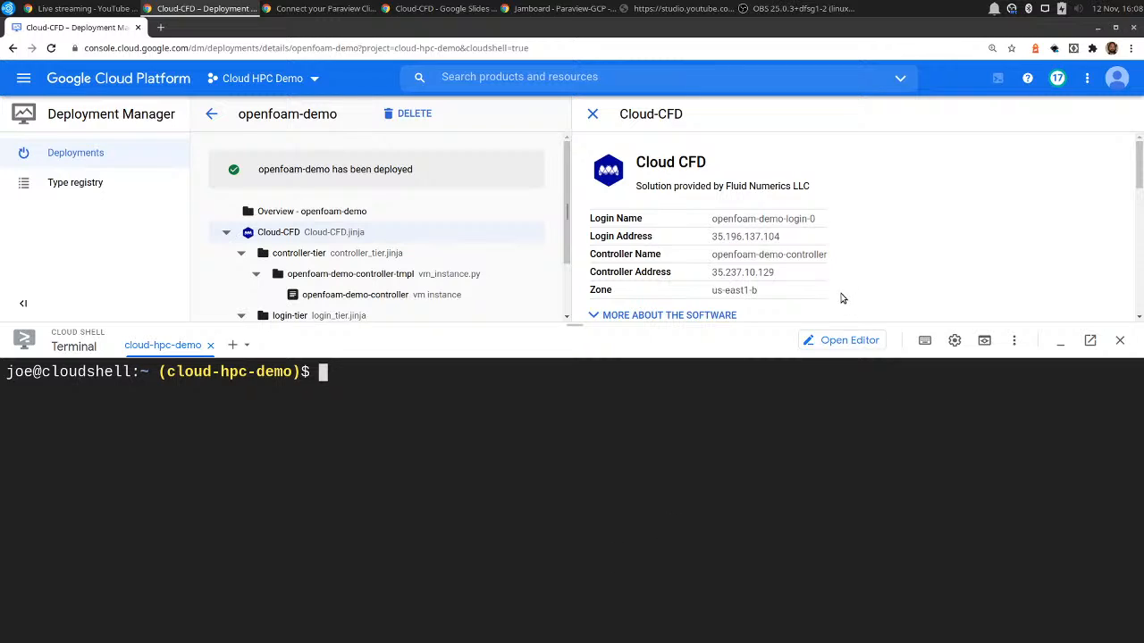
Copy the deployment's controller address and open an SSH session to it with the account's username, accepting the host key.
left_click_drag(773, 272, 712, 279)
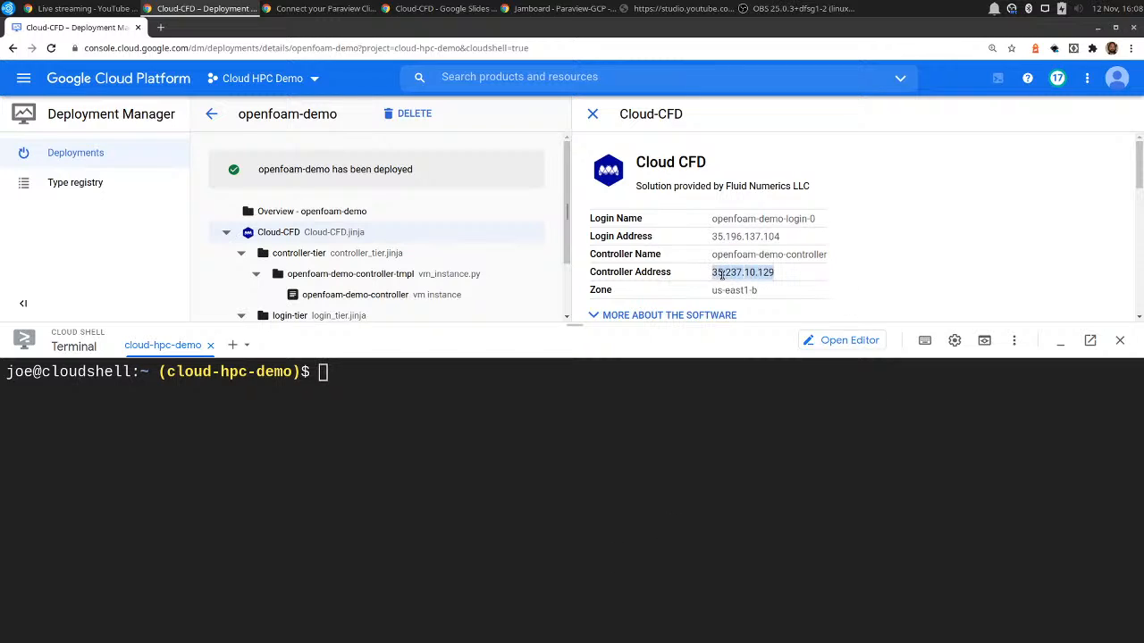
right_click(712, 280)
left_click(731, 289)
type("ssh joe@")
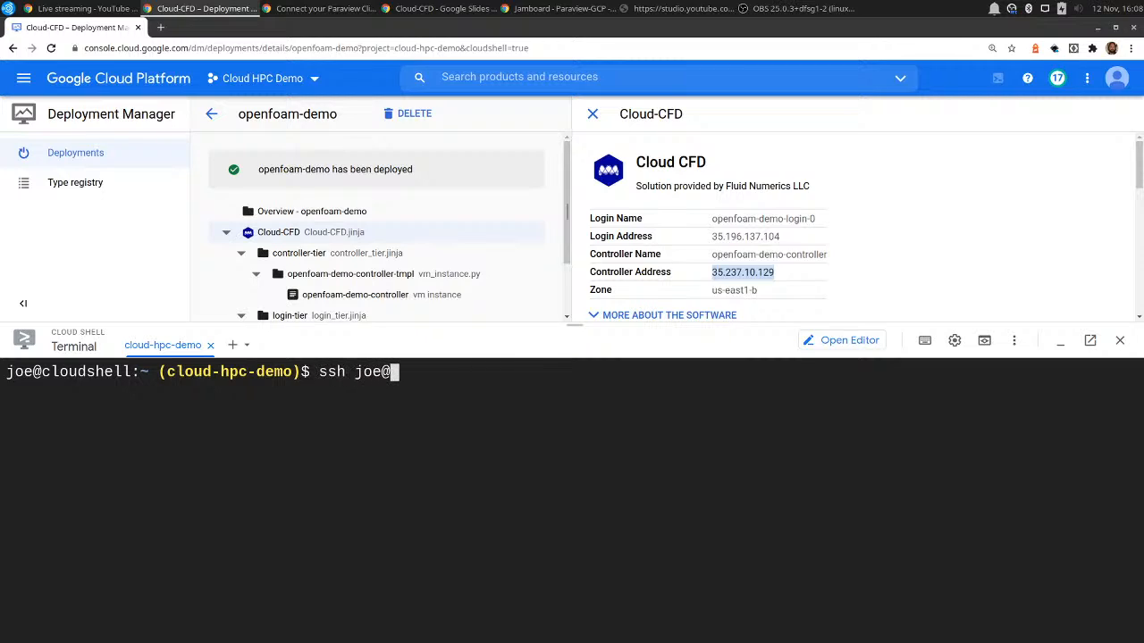
key("ctrl+v")
key("Return")
type("y")
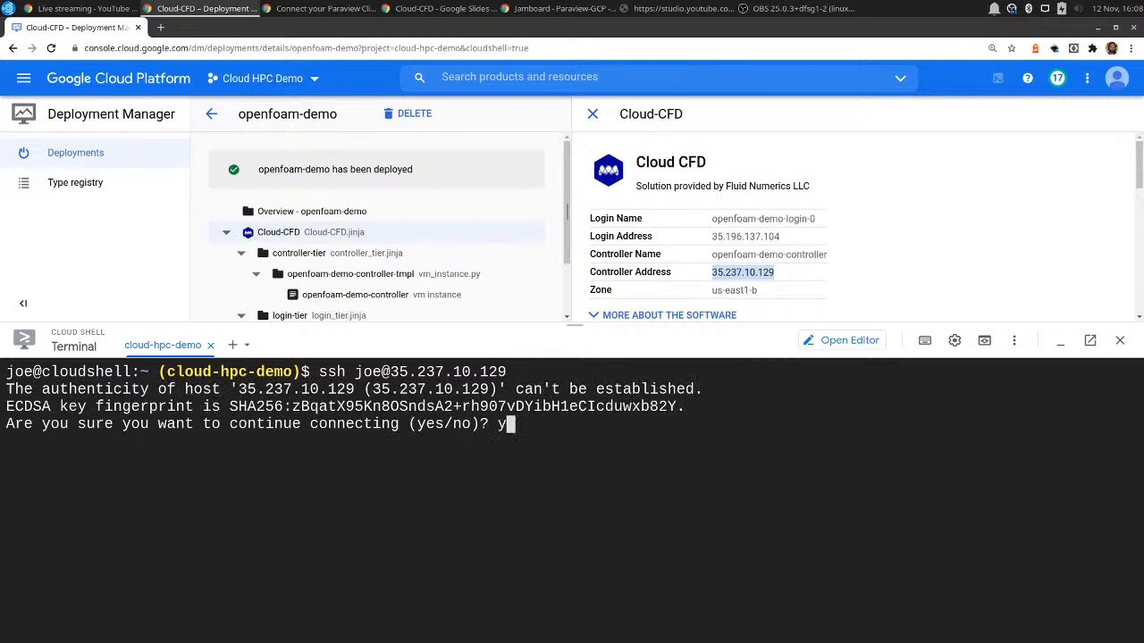
type("es")
key("Return")
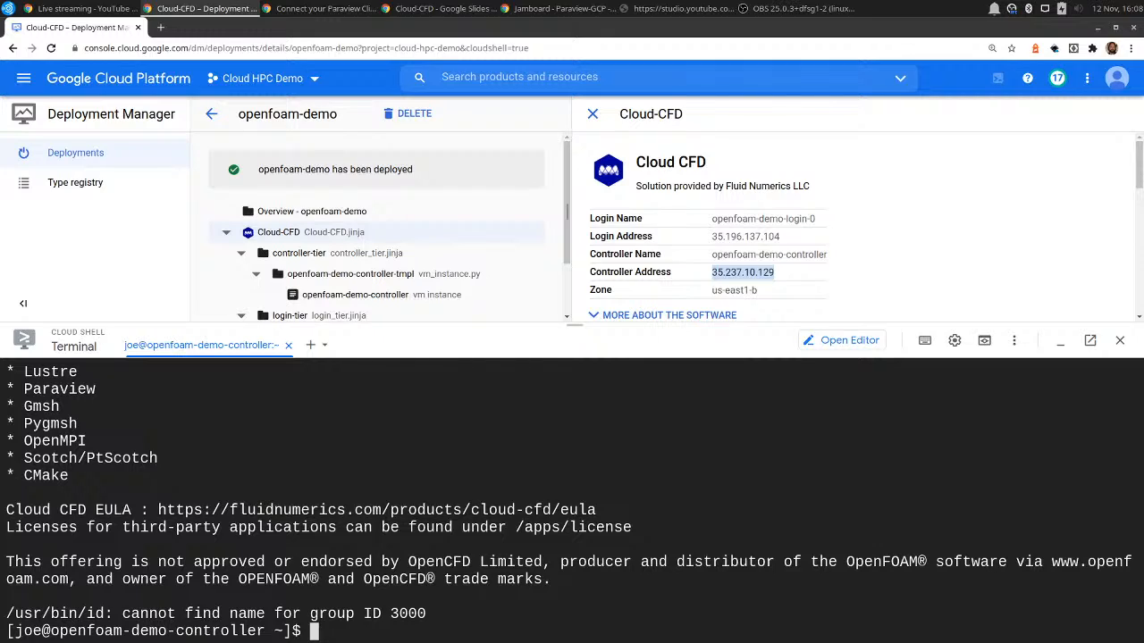
key("ctrl+l")
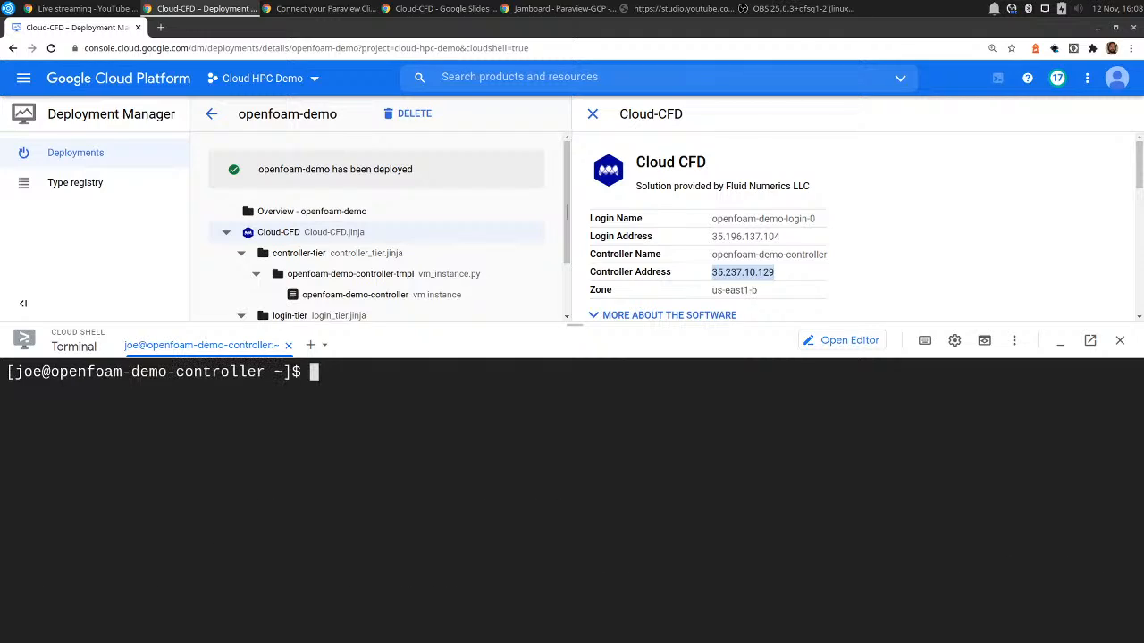
left_click(743, 273)
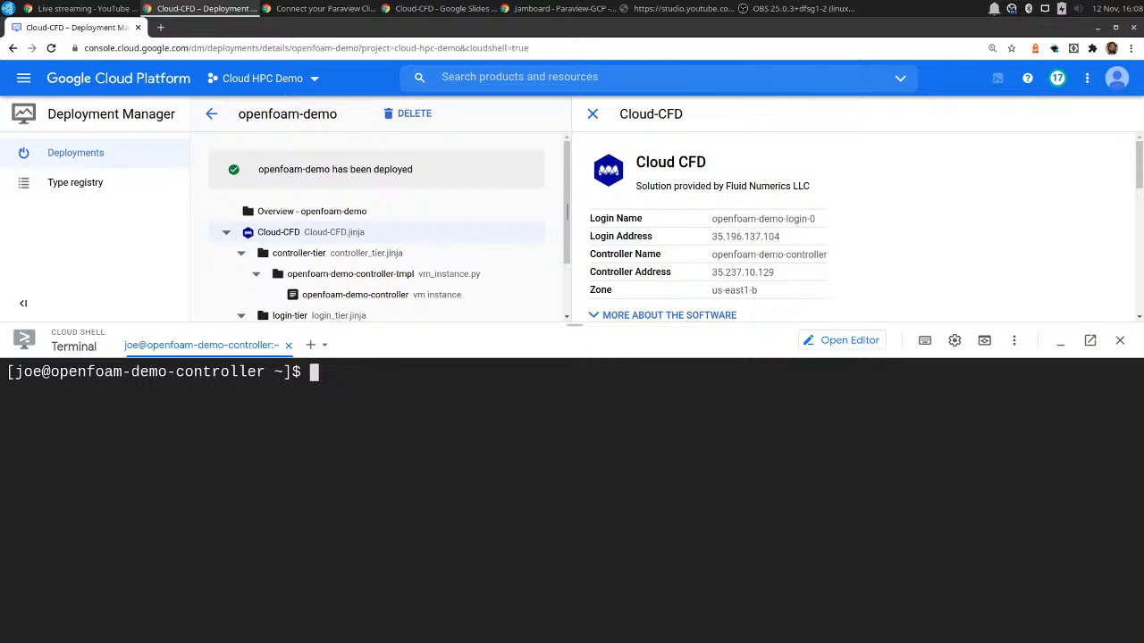
Switch to the root user and write the output of cluster-services list all to config.yaml.
type("sudo su")
key("Return")
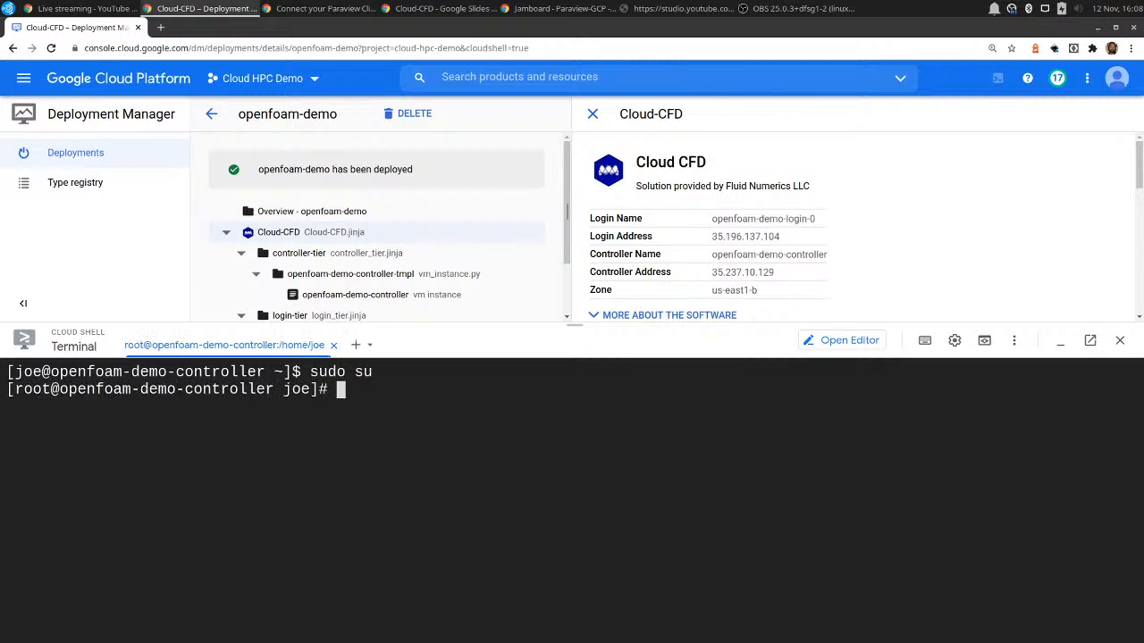
type("cluster-service")
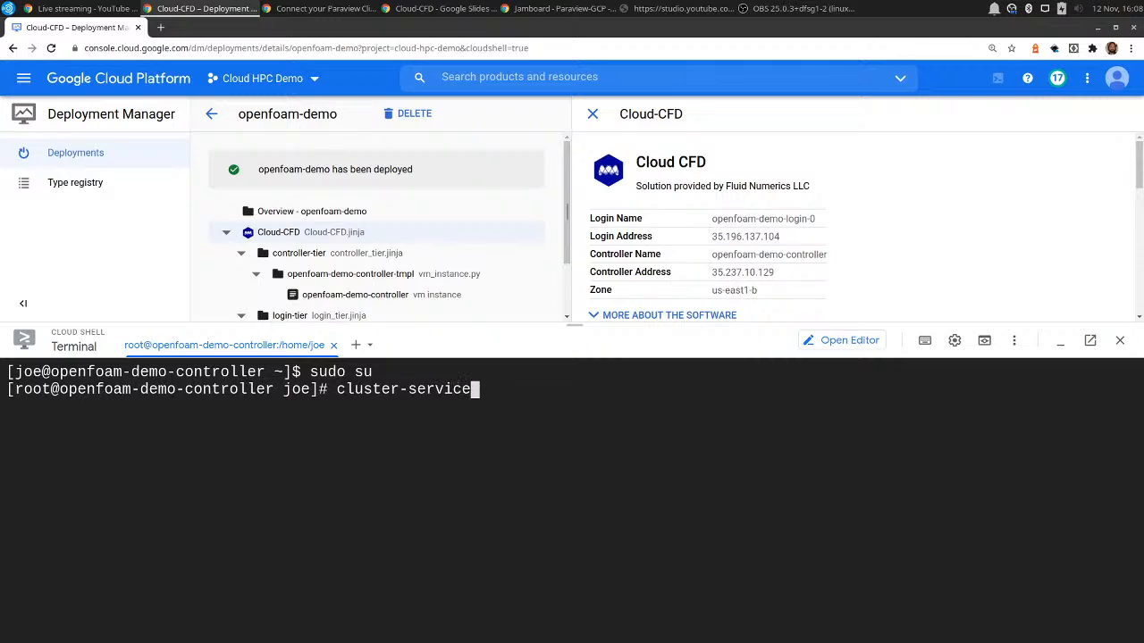
type("s list")
key("BackSpace")
key("BackSpace")
type("st al")
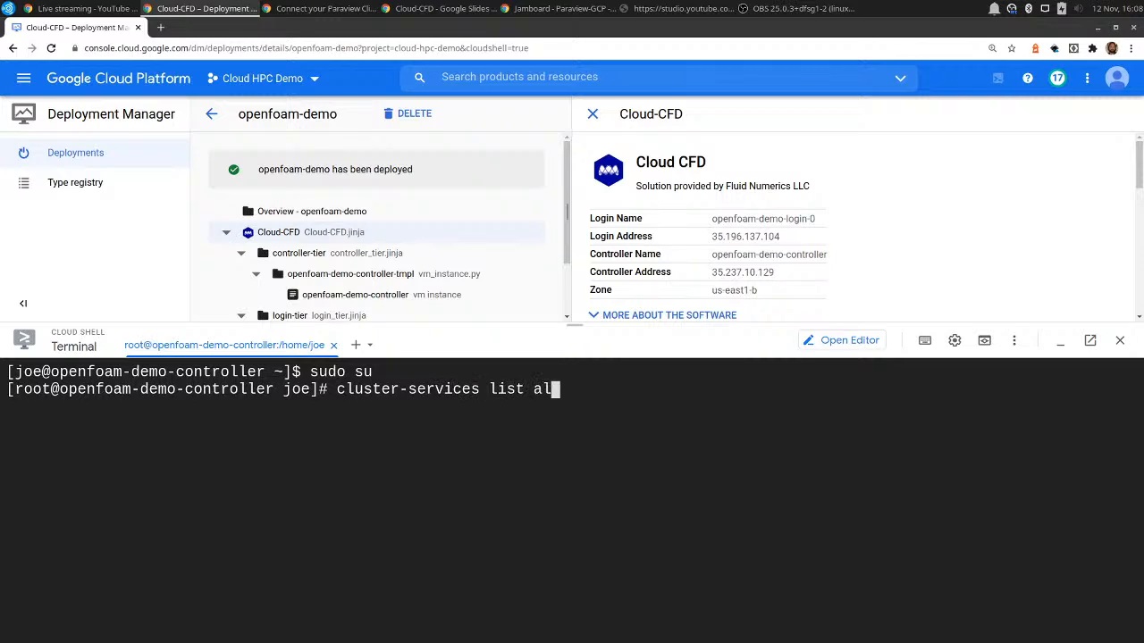
type("l > config.yaml")
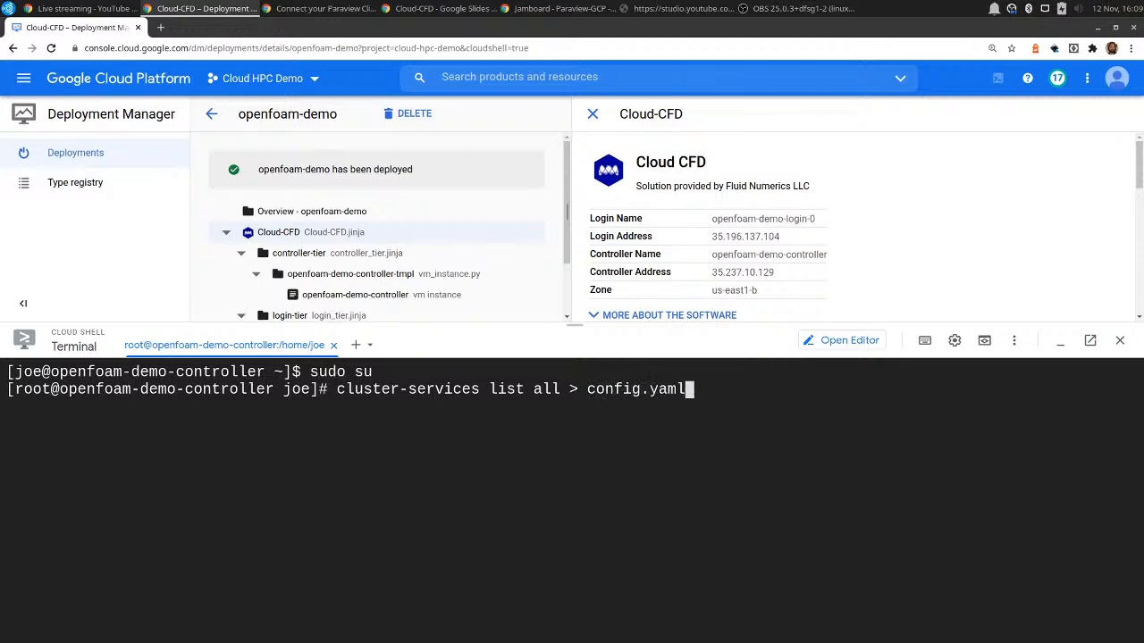
key("Return")
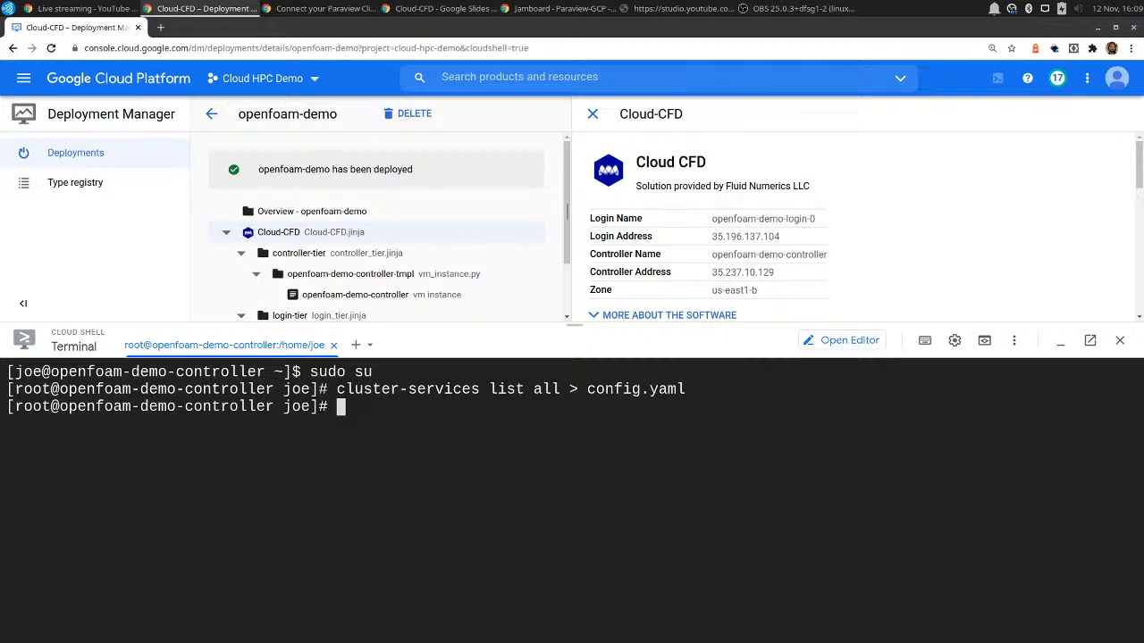
key("ctrl+l")
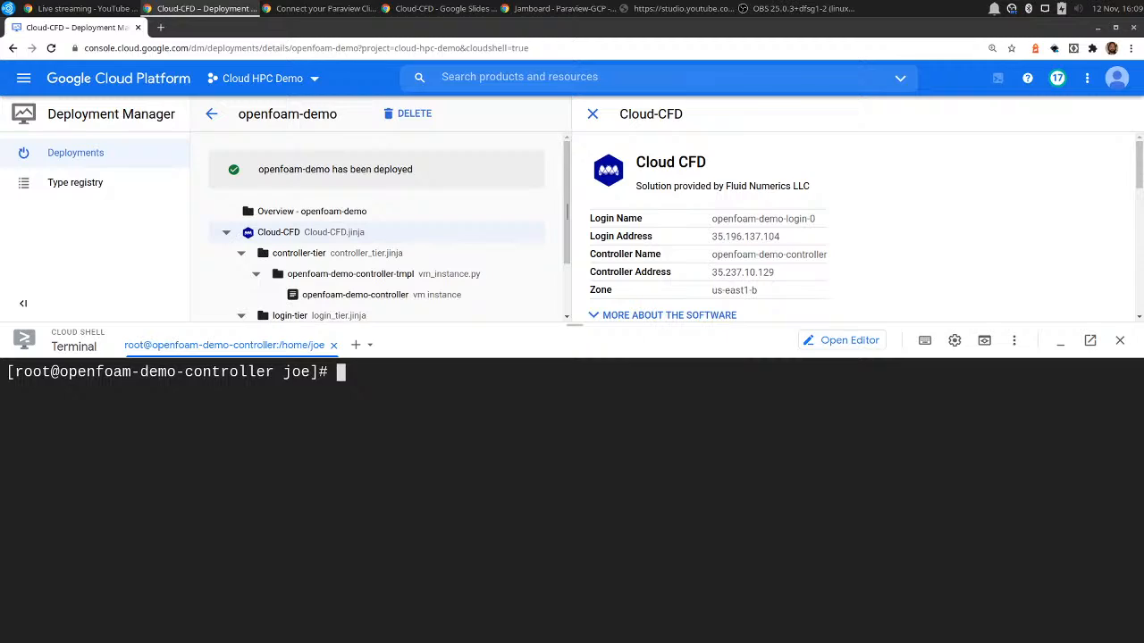
List the files in the current directory on the controller.
type("vi")
key("BackSpace")
key("BackSpace")
type("ls")
key("Return")
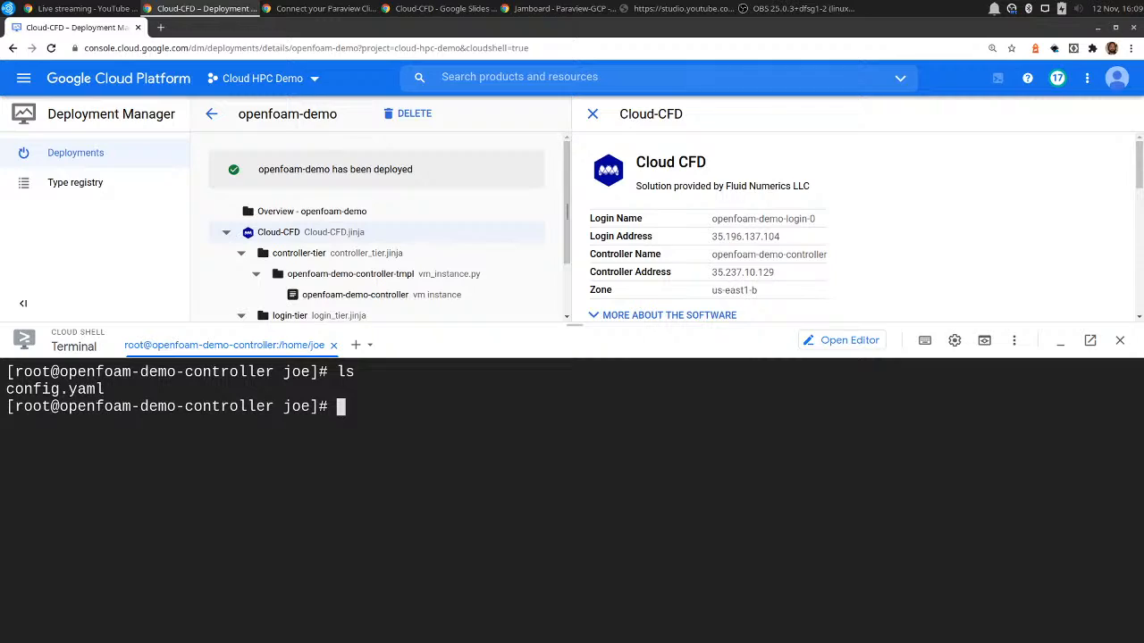
Append the cluster-services sample for slurm_accounts to the end of config.yaml.
type("cluster-servic")
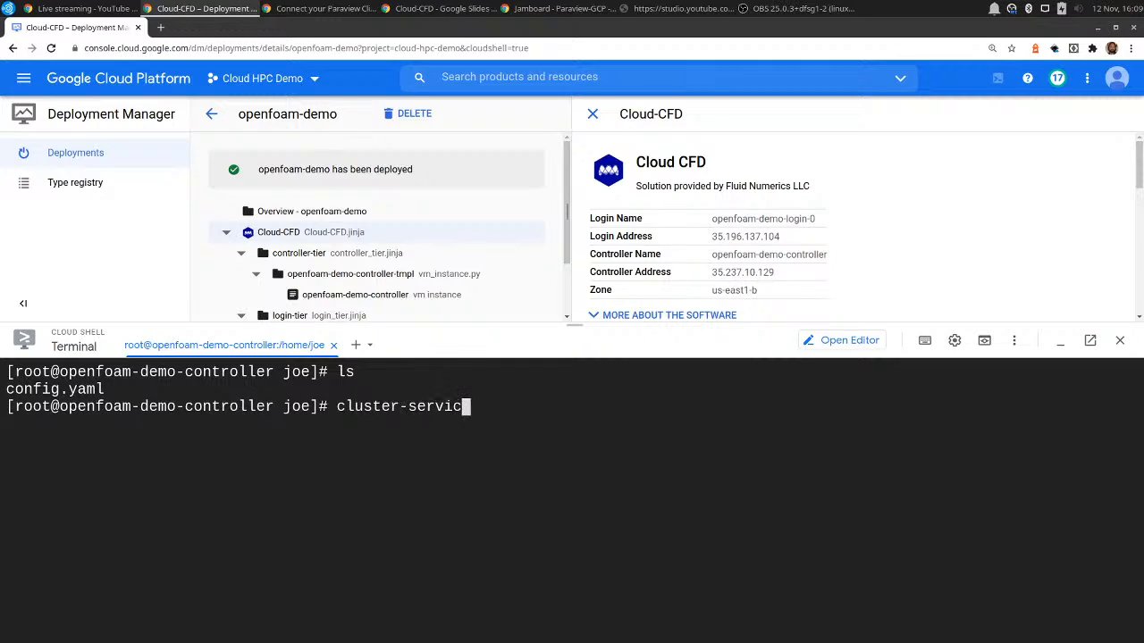
type("es sample")
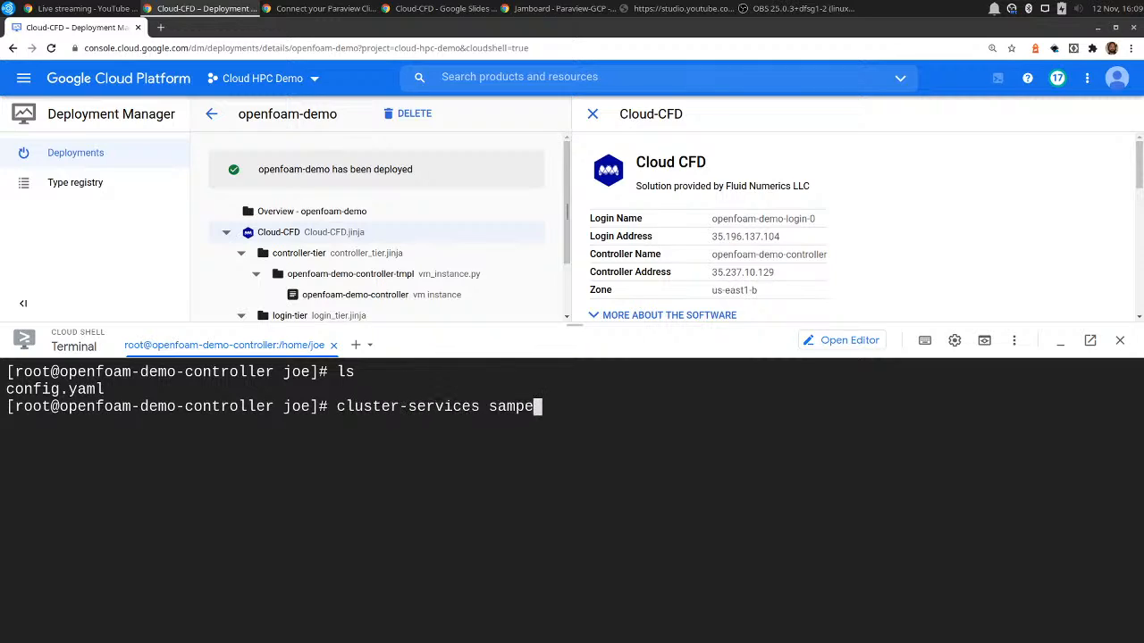
key("BackSpace")
type("le slurm_accoubts")
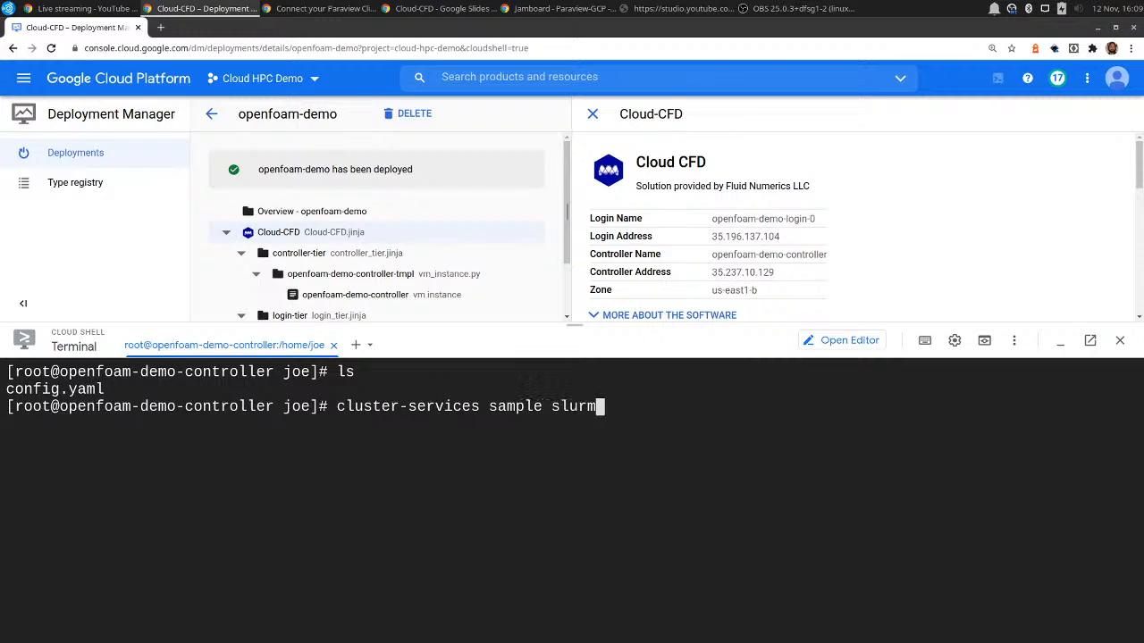
key("BackSpace")
key("BackSpace")
key("BackSpace")
type("nts")
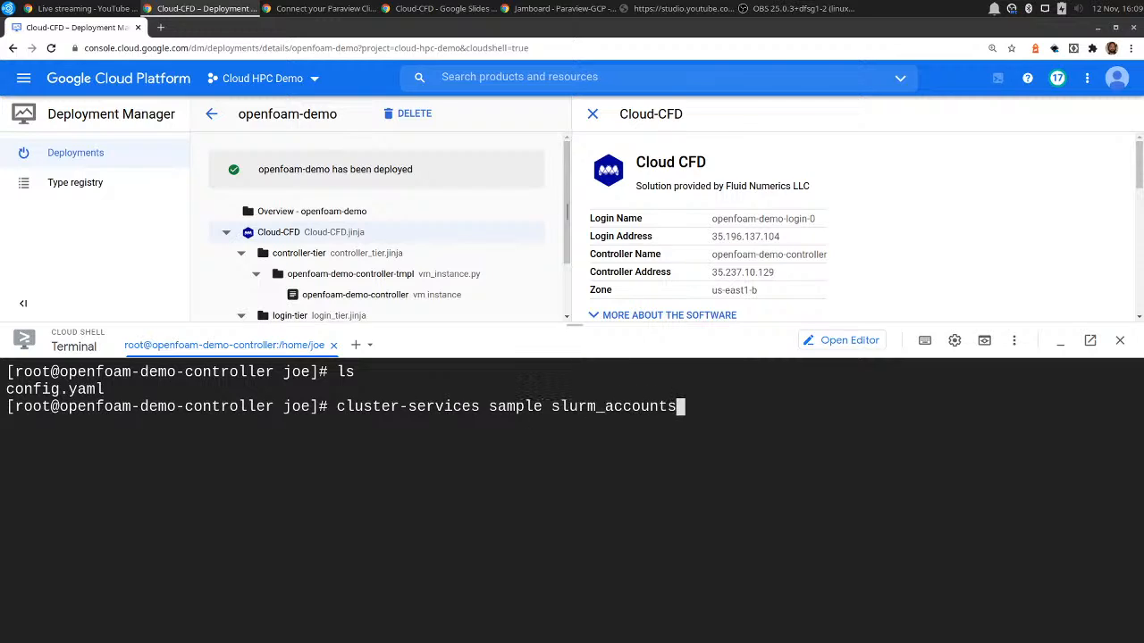
type(" >> config.yaml")
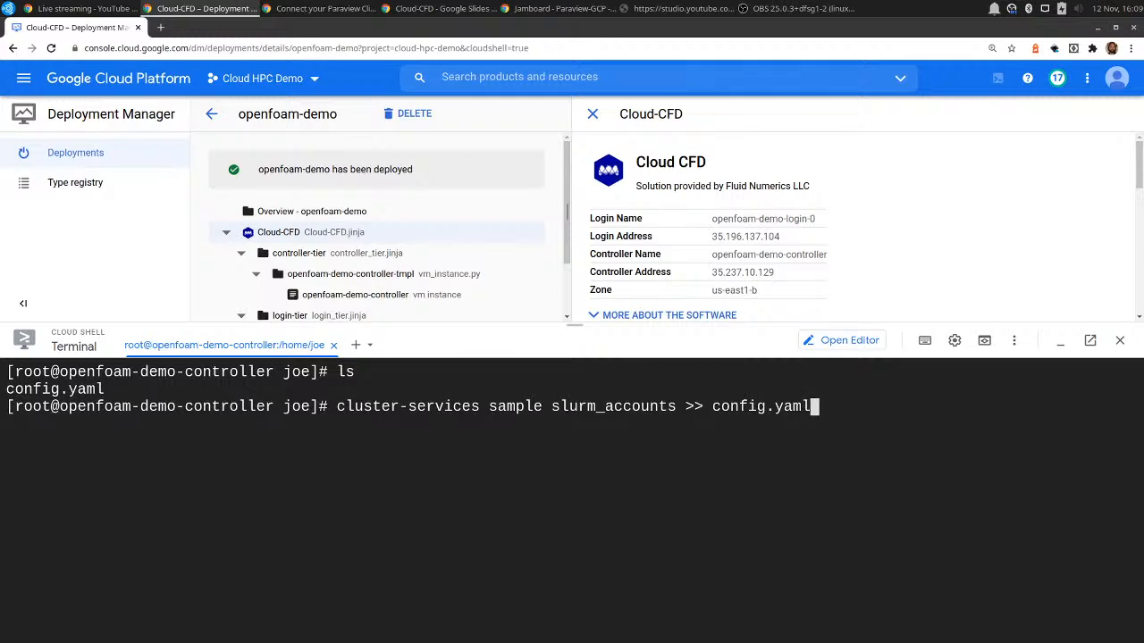
key("Return")
Open config.yaml in vim at the end of the file and turn on line numbers.
type("vim config.yaml")
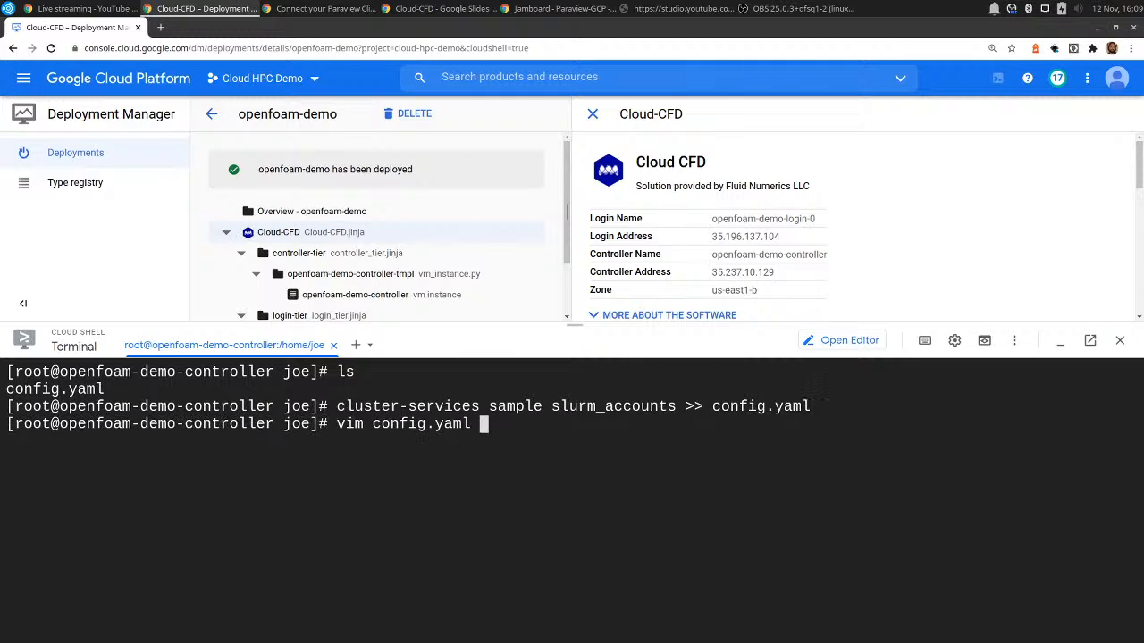
key("Return")
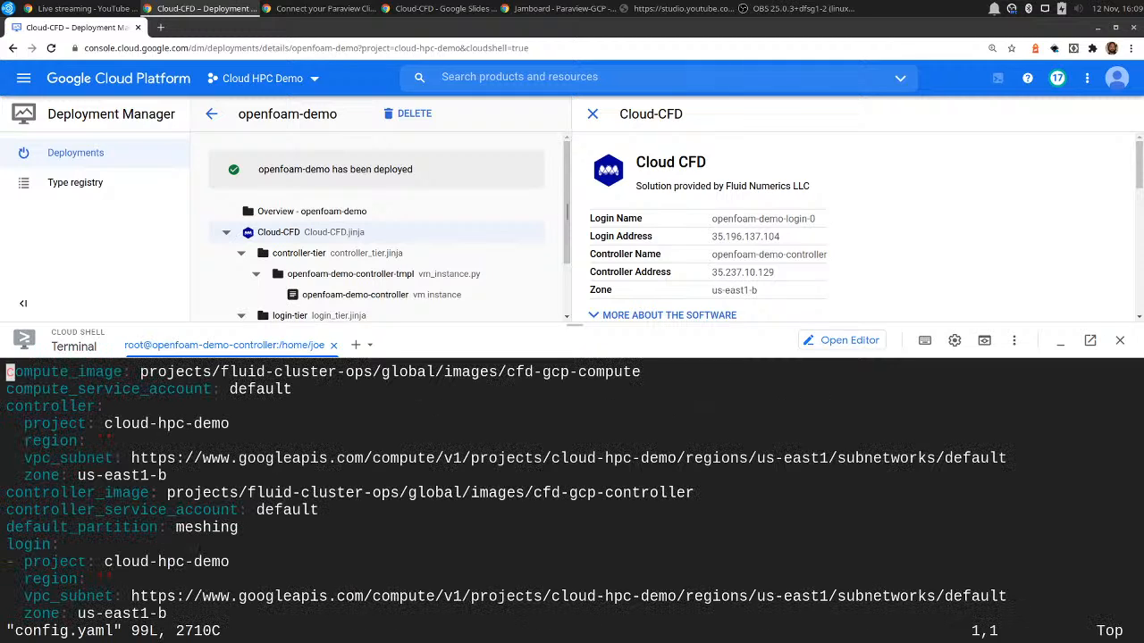
key("shift+g")
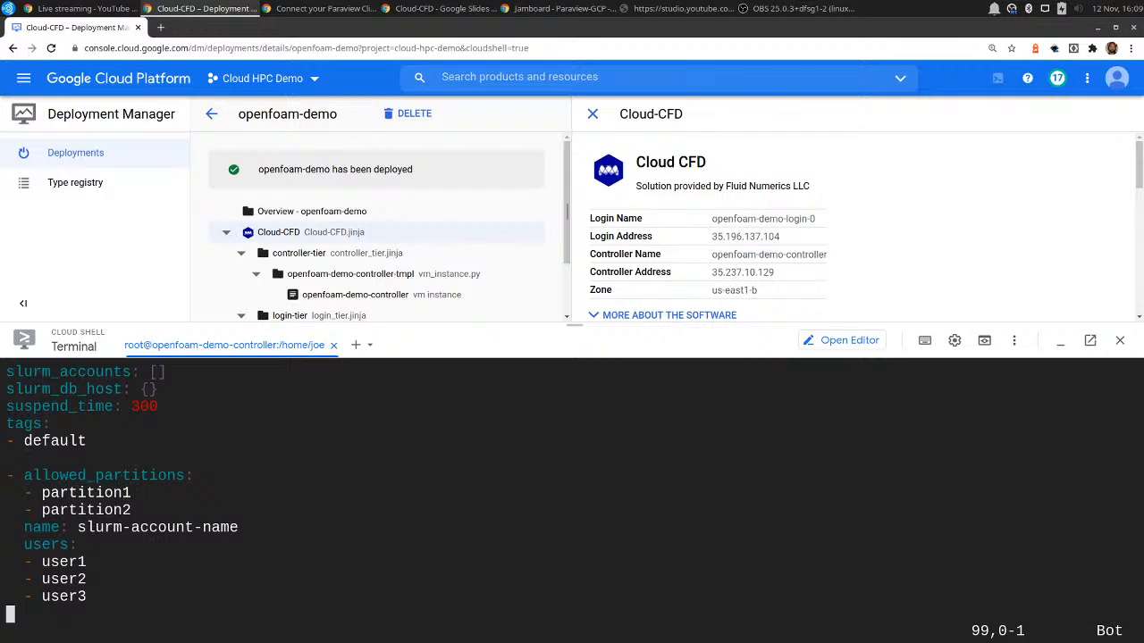
type(":set number")
key("Return")
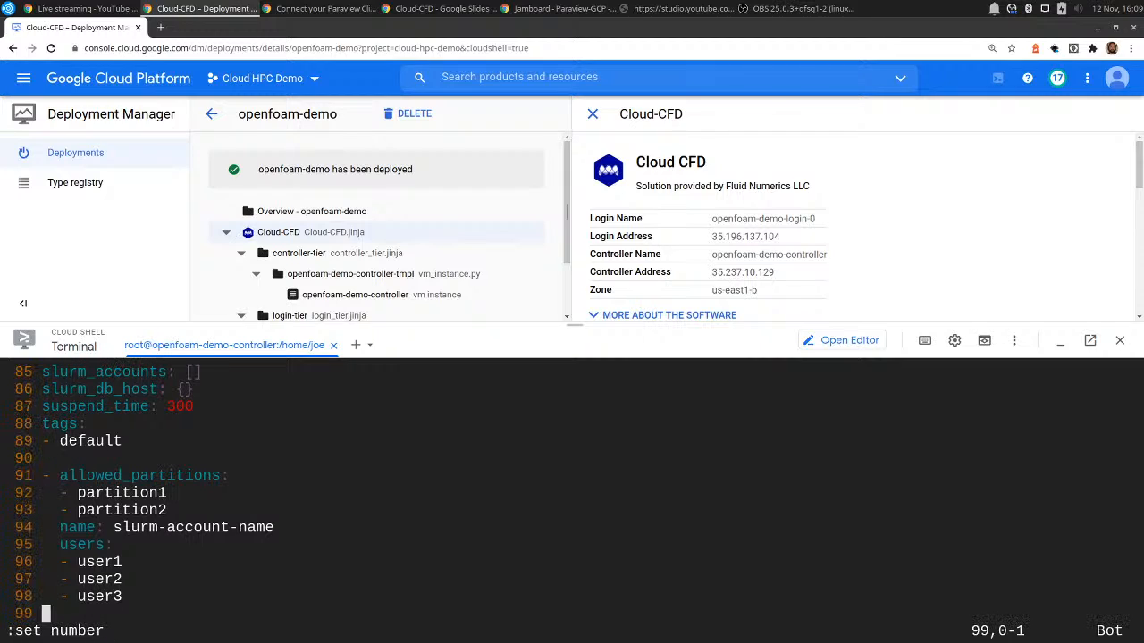
Delete the empty slurm_accounts line above slurm_db_host in config.yaml.
key("Up")
key("Up")
key("Up")
key("Up")
key("Up")
key("Up")
key("Up")
key("Up")
key("Up")
key("Up")
key("Up")
key("Up")
key("Up")
key("Up")
key("Up")
key("Down")
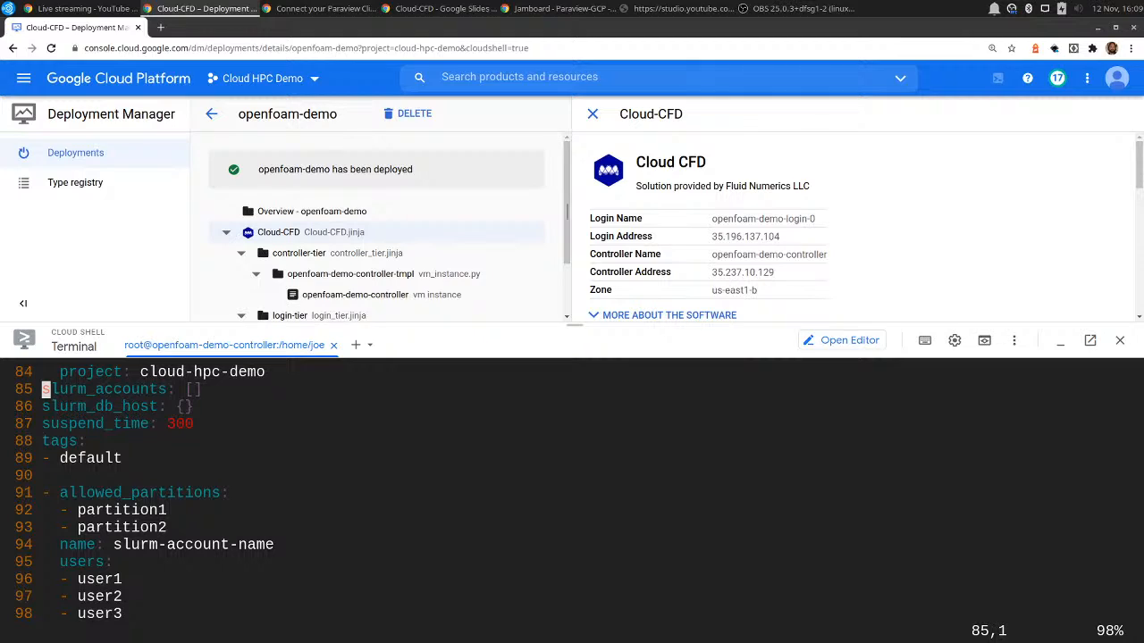
key("d")
key("d")
Paste the deleted slurm_accounts line directly above the allowed_partitions entry and remove the blank lines around it.
key("Down")
key("Down")
key("Down")
key("Down")
key("o")
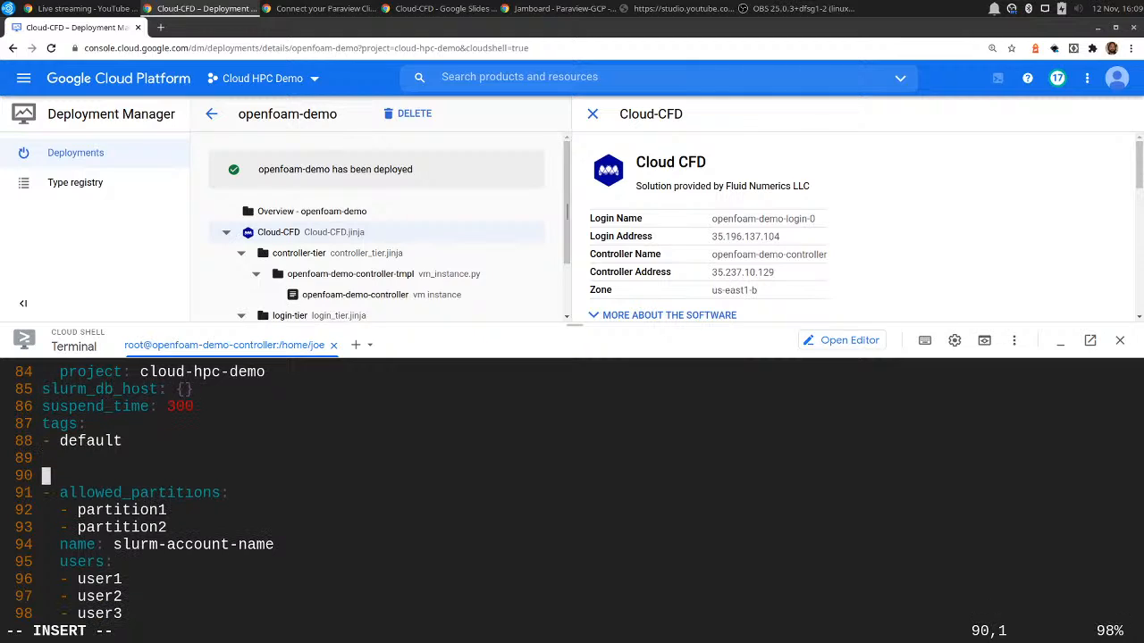
key("Escape")
key("p")
key("Up")
key("Up")
key("d")
key("d")
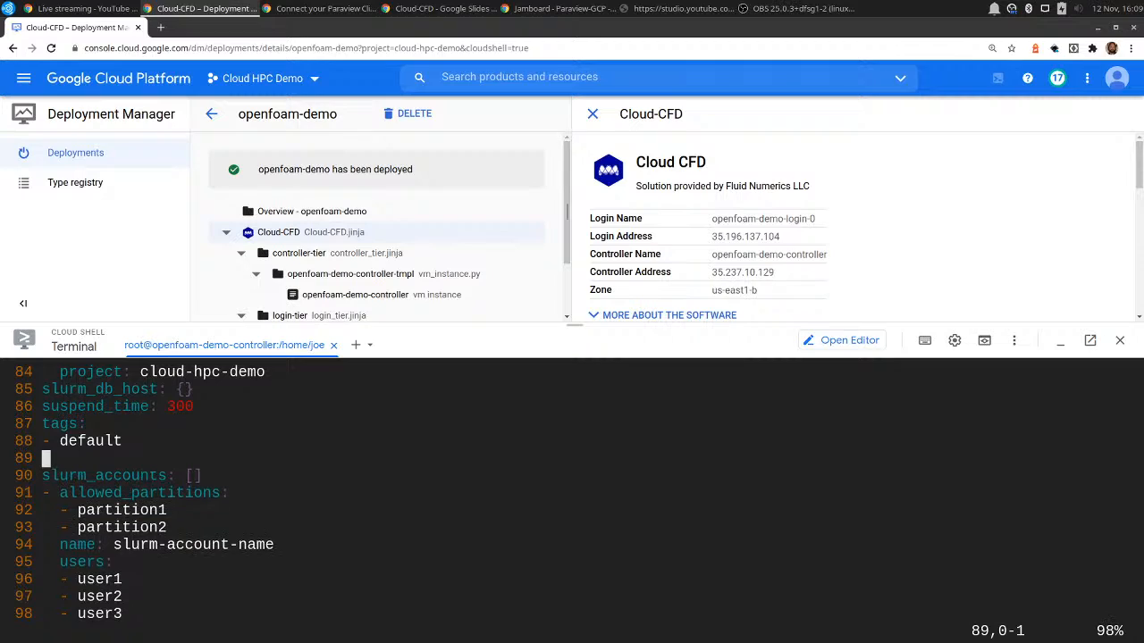
key("d")
key("d")
Remove the empty square brackets after slurm_accounts and save config.yaml.
key("A")
key("BackSpace")
key("BackSpace")
key("BackSpace")
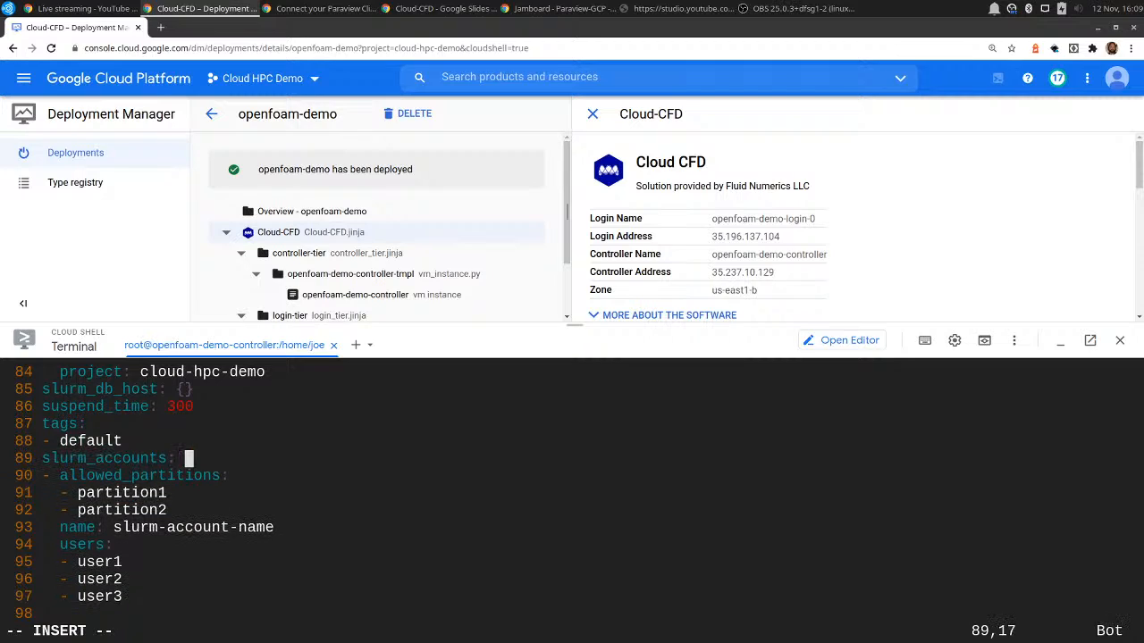
key("Escape")
type(":w")
key("Return")
Quit vim and list the cluster's Slurm partitions with sinfo.
key("Down")
key("Down")
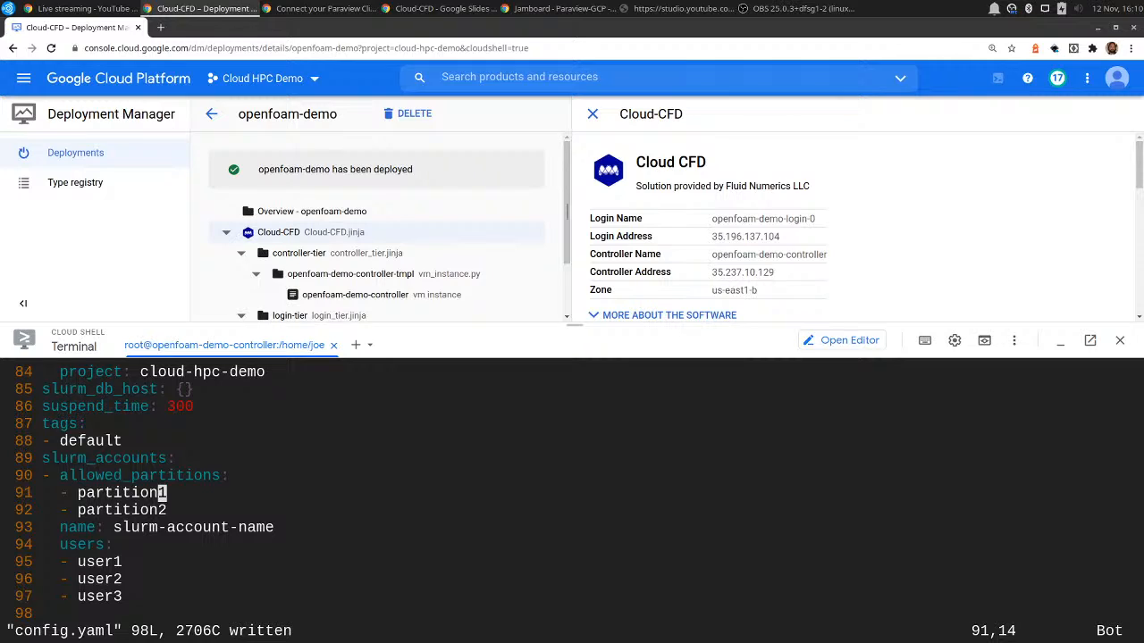
type(":wq")
key("Return")
type("sinfo")
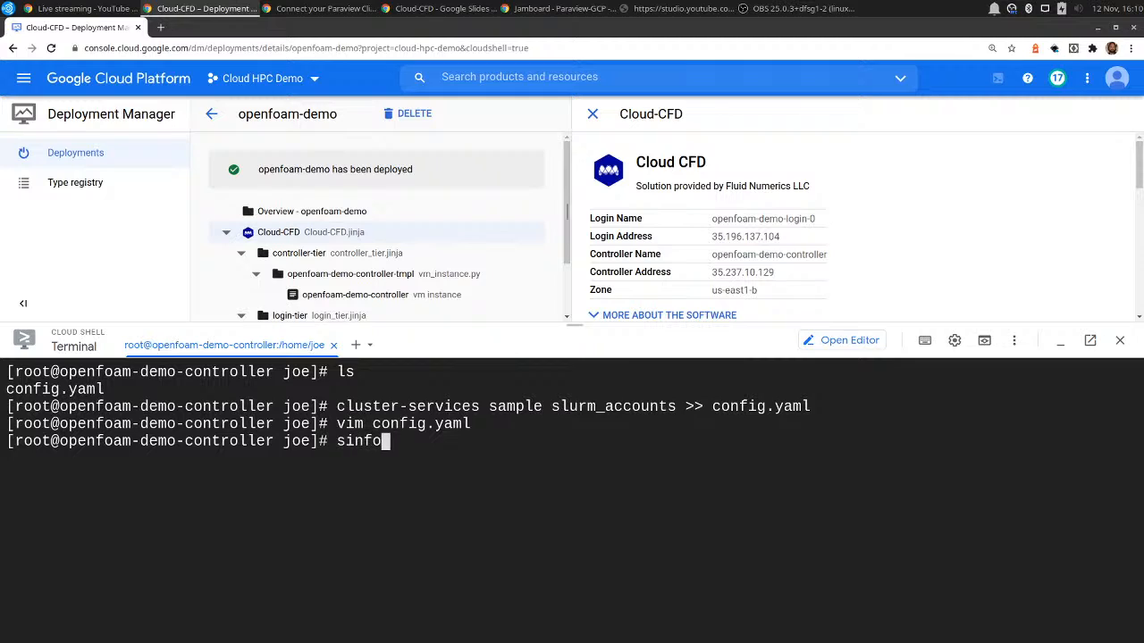
key("Return")
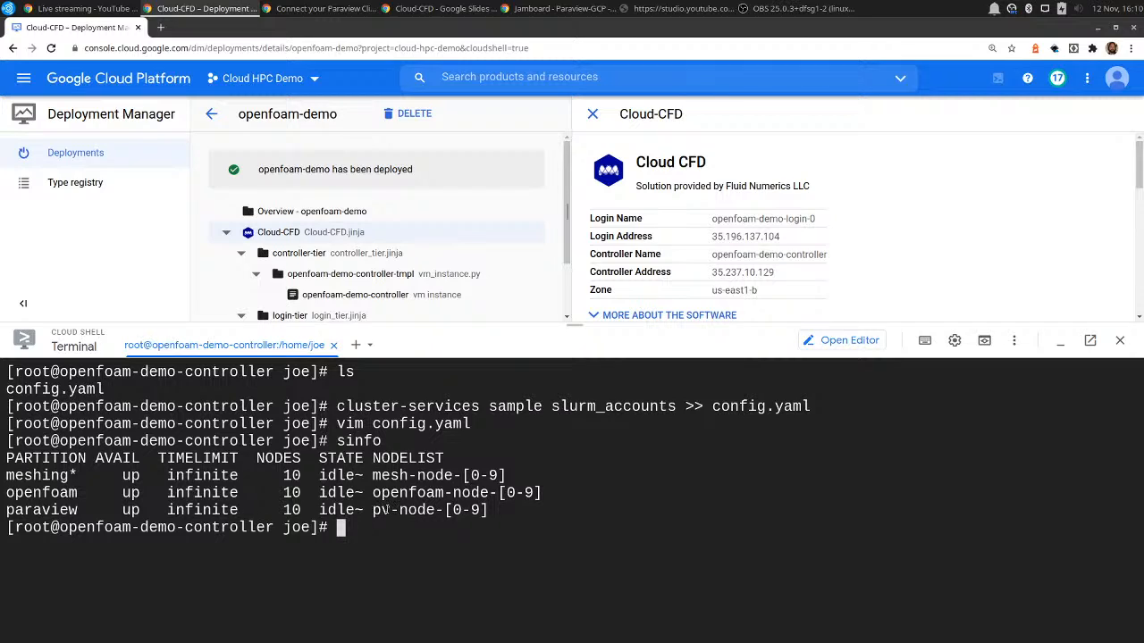
Reopen config.yaml in vim and replace partition1 with openfoam under allowed_partitions.
type("vim config.yaml")
key("Return")
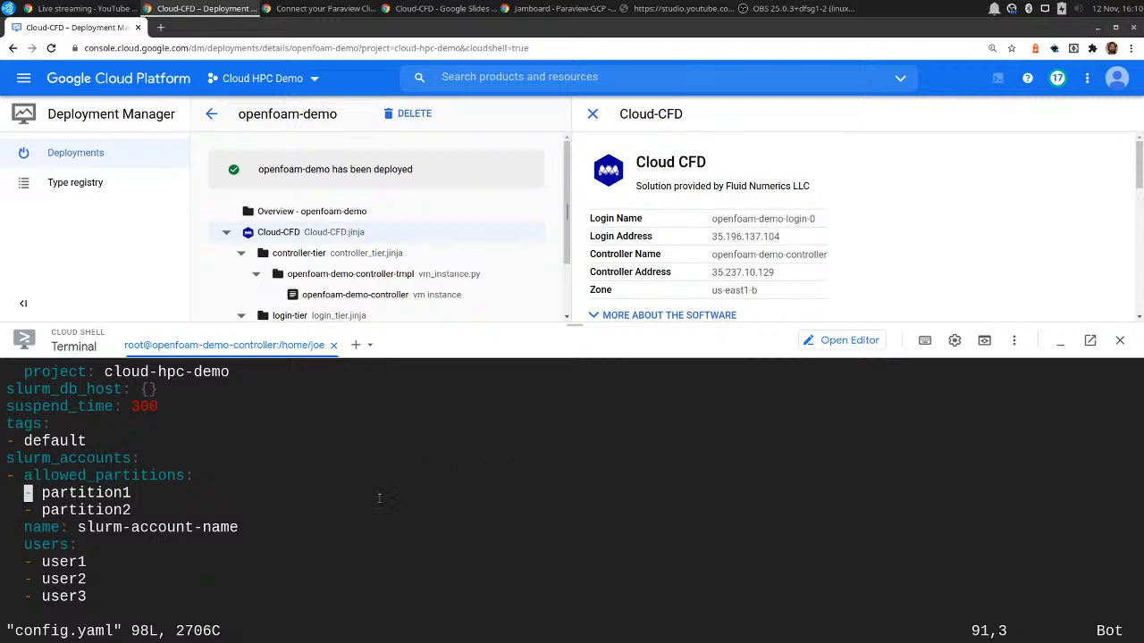
key("End")
key("a")
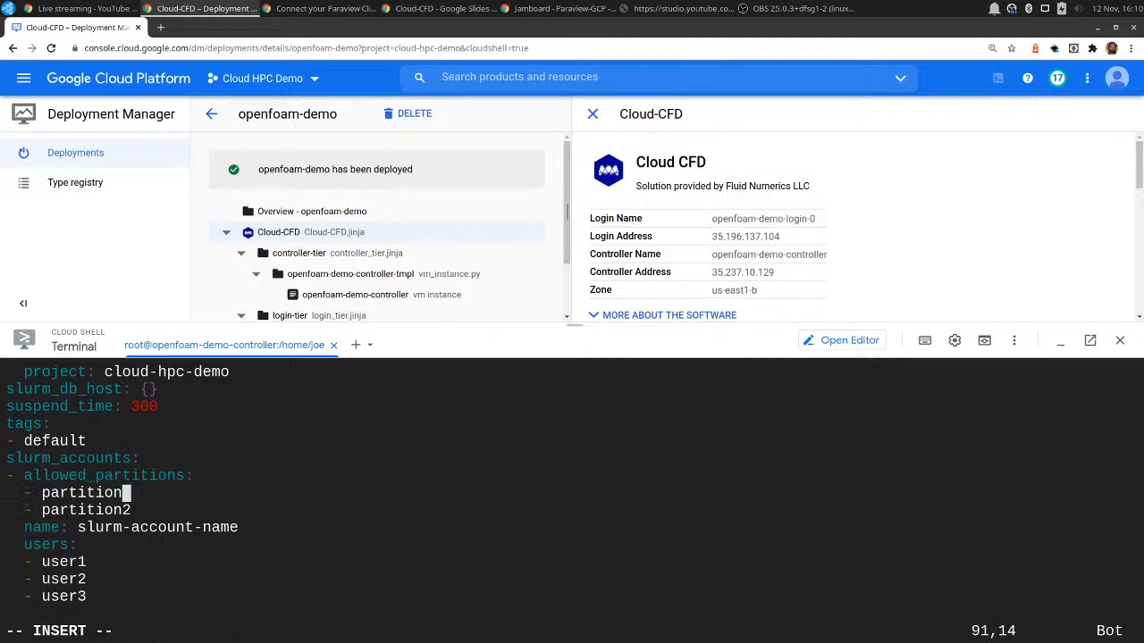
key("BackSpace")
key("BackSpace")
key("BackSpace")
key("BackSpace")
key("BackSpace")
key("BackSpace")
key("BackSpace")
key("BackSpace")
key("BackSpace")
key("BackSpace")
type("openfoam")
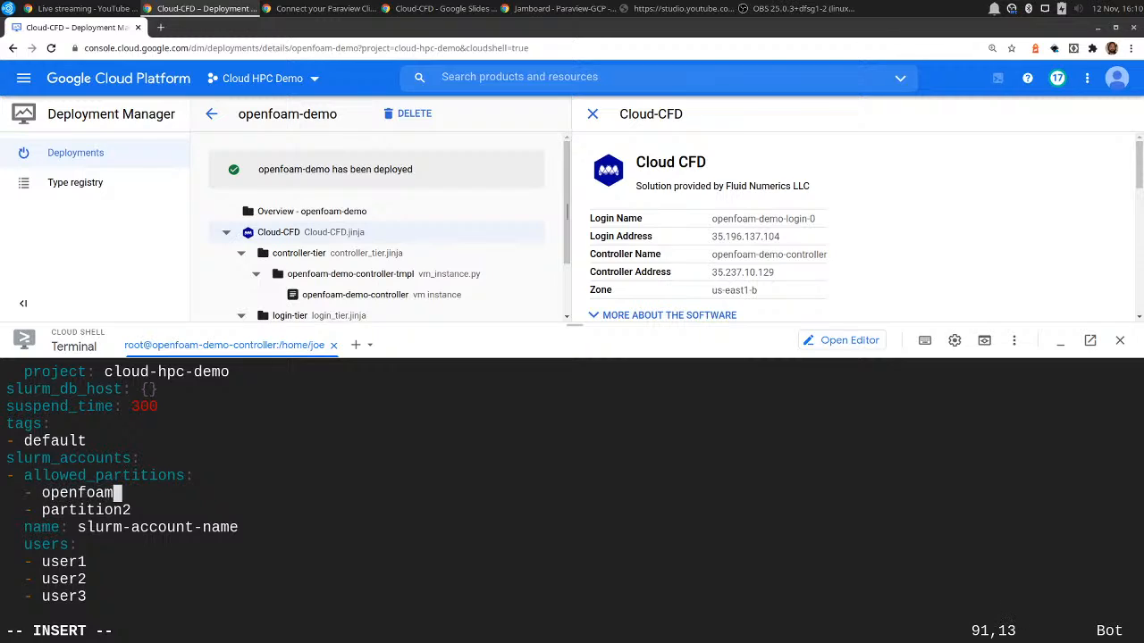
Replace partition2 with paraview in the allowed_partitions list.
key("Down")
key("End")
key("BackSpace")
key("BackSpace")
key("BackSpace")
key("BackSpace")
key("BackSpace")
key("BackSpace")
key("BackSpace")
key("BackSpace")
key("BackSpace")
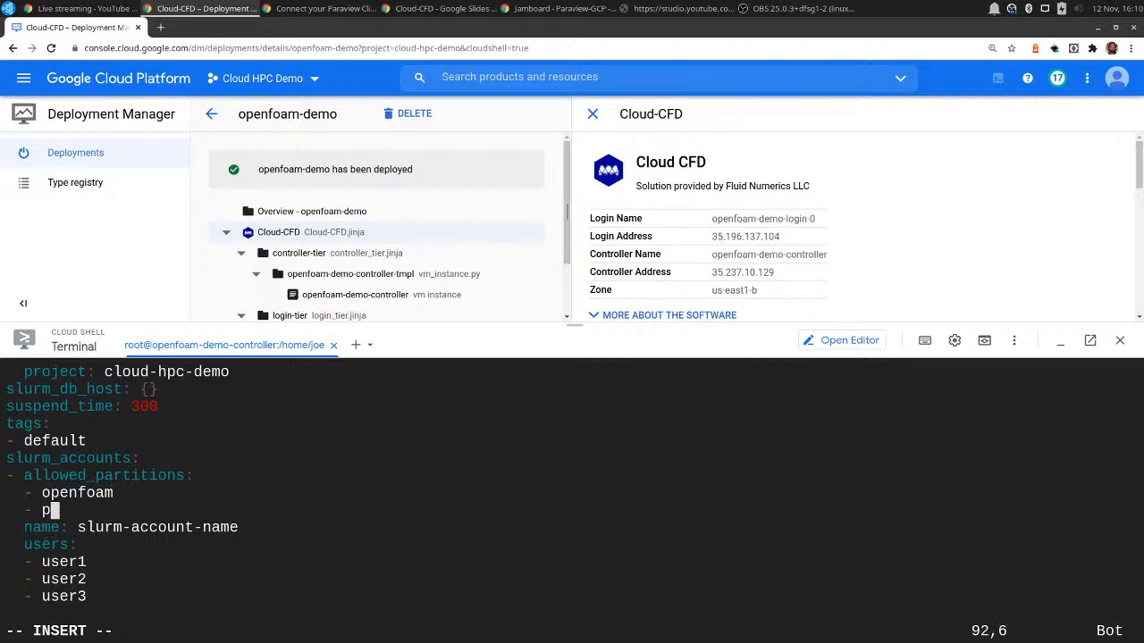
type("araview")
Set the Slurm account's name to cfd.
key("End")
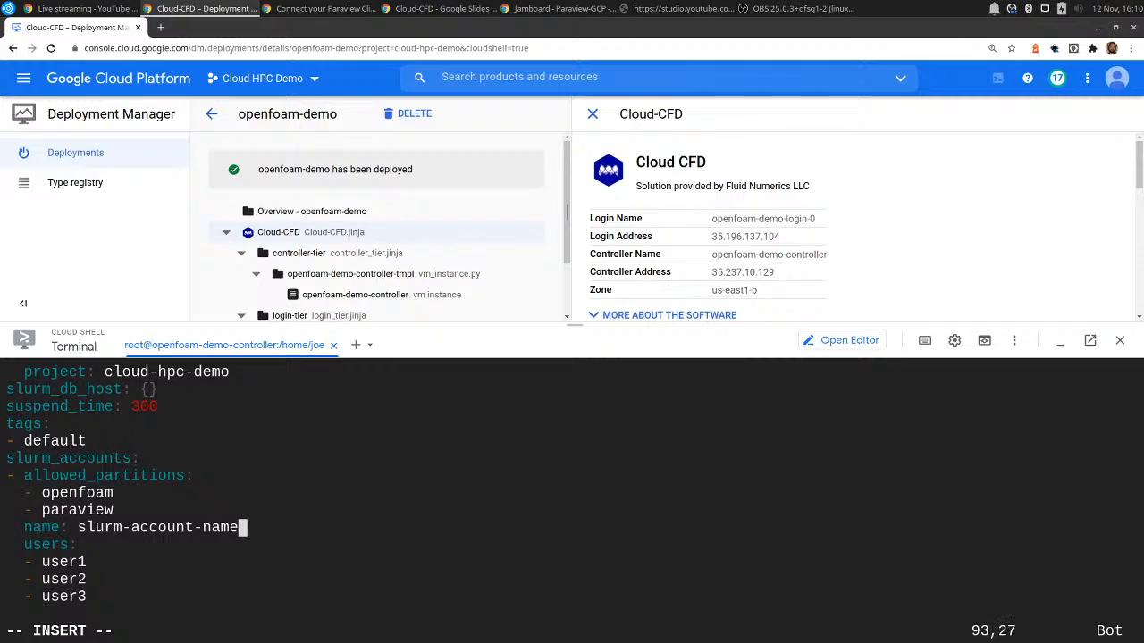
key("BackSpace")
key("BackSpace")
key("BackSpace")
key("BackSpace")
key("BackSpace")
key("BackSpace")
key("BackSpace")
key("BackSpace")
key("BackSpace")
key("BackSpace")
key("BackSpace")
key("BackSpace")
key("BackSpace")
key("BackSpace")
key("BackSpace")
key("BackSpace")
key("BackSpace")
key("BackSpace")
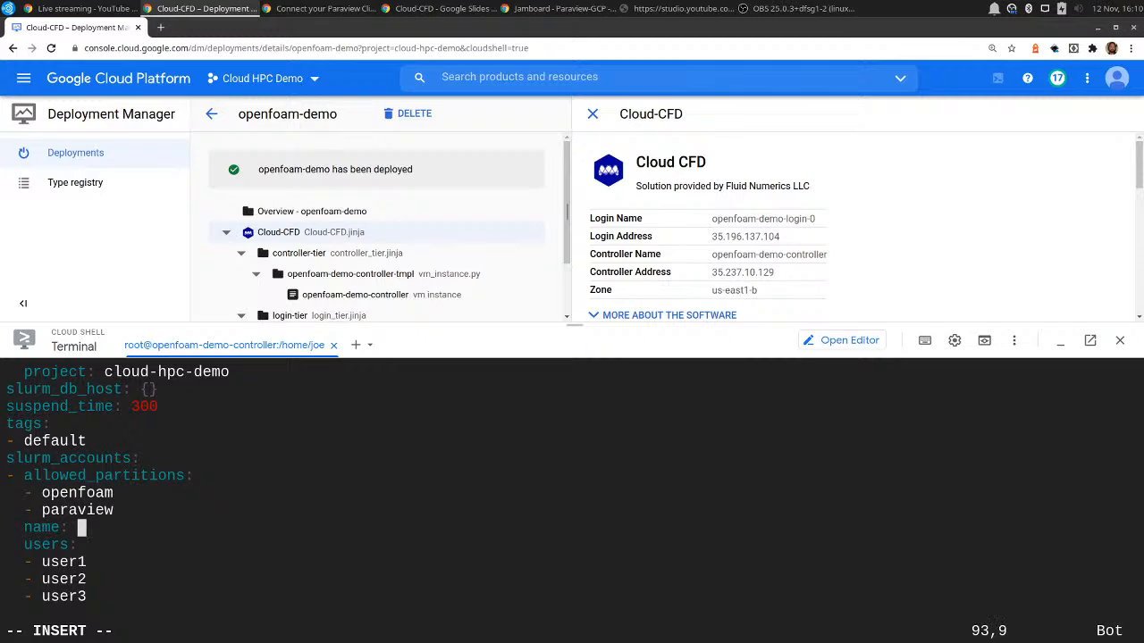
type("cfd")
Replace user1 in the account's users list with the username of the logged-in person.
key("Down")
key("Down")
key("BackSpace")
key("BackSpace")
key("BackSpace")
key("BackSpace")
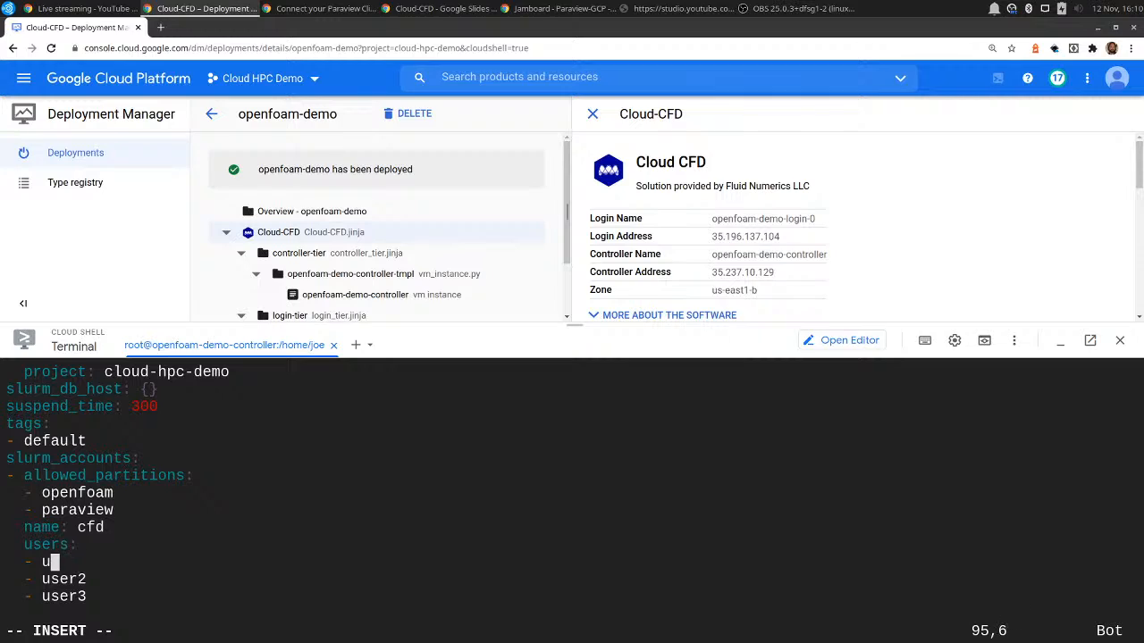
key("BackSpace")
type("joe")
key("Escape")
Delete the user2 and user3 entries and the trailing blank line, and save and close config.yaml.
key("Down")
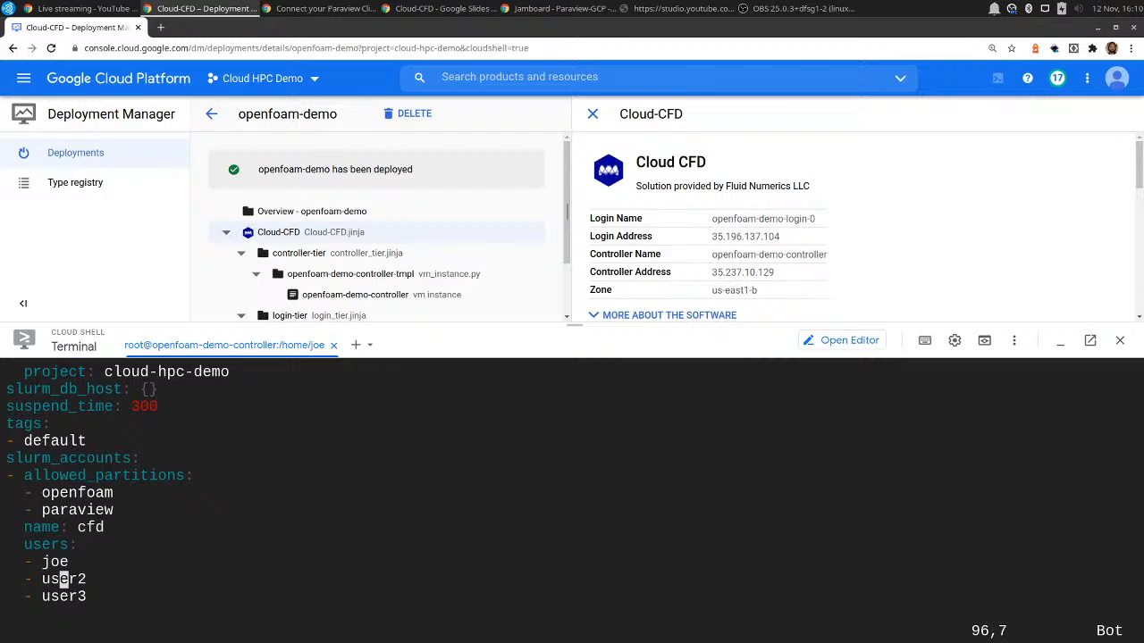
key("d")
key("d")
key("d")
key("d")
key("d")
key("d")
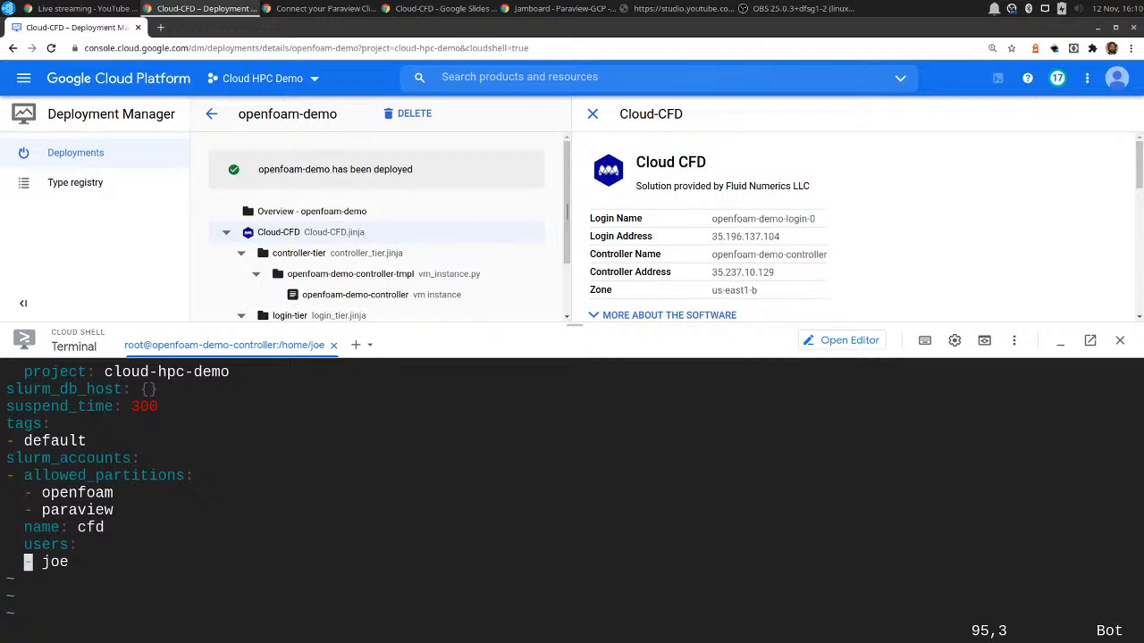
type(":wq")
key("Return")
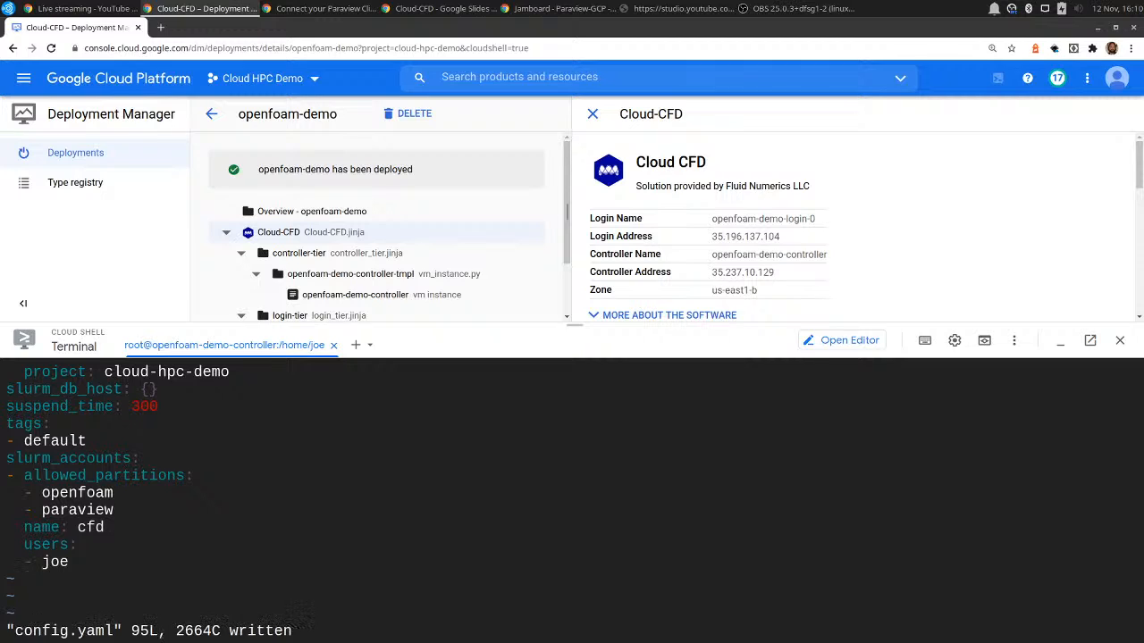
type("cluster-")
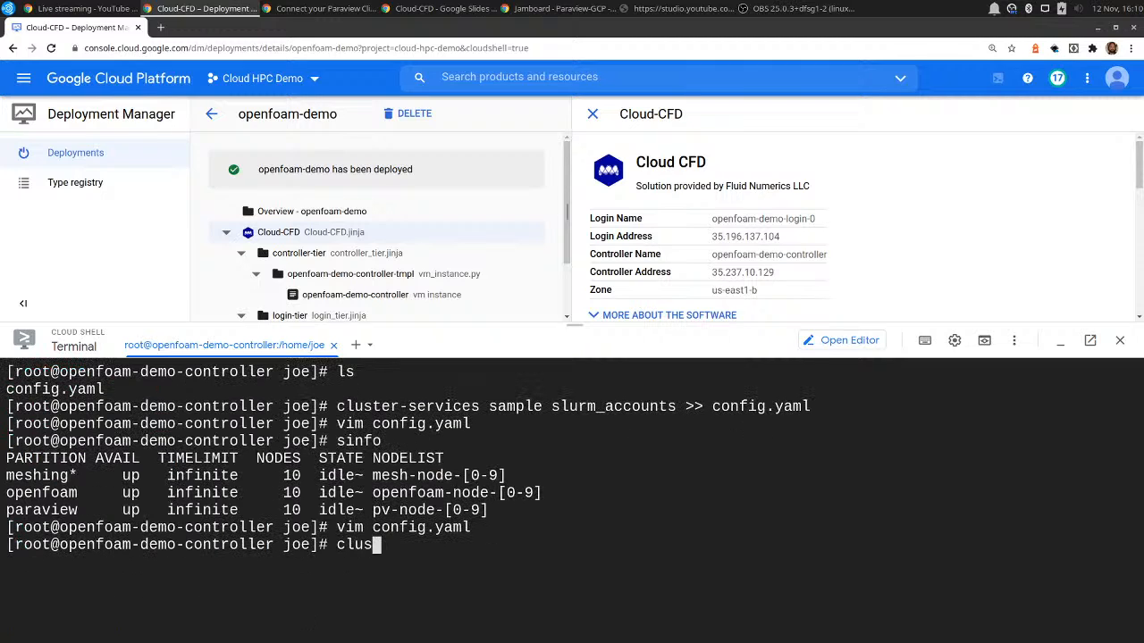
key("BackSpace")
key("BackSpace")
key("BackSpace")
key("BackSpace")
key("BackSpace")
key("BackSpace")
key("BackSpace")
key("BackSpace")
Clear the terminal and preview the slurm_accounts update from config.yaml with cluster-services and the --preview option.
key("ctrl+l")
type("cluster-se")
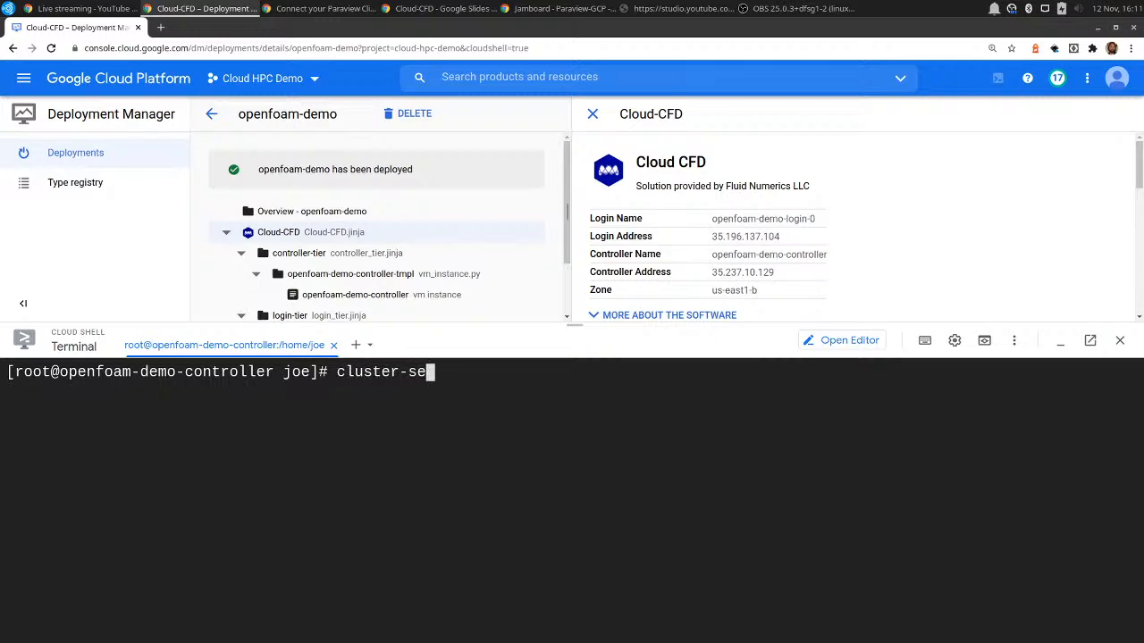
type("rvices update sl")
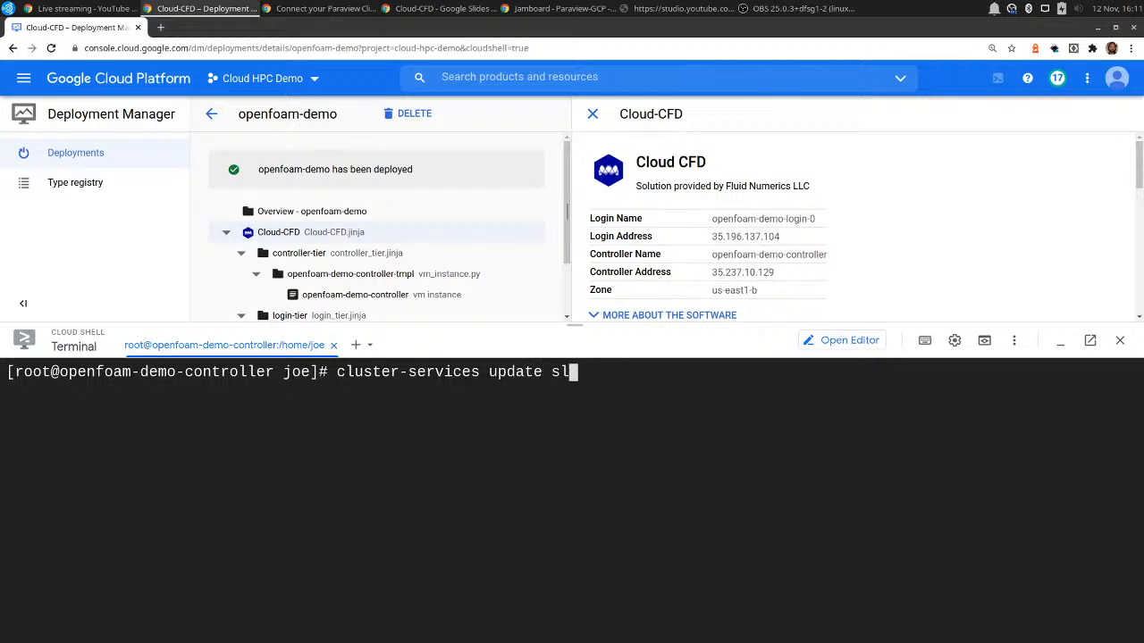
type("urm_accounts --coin")
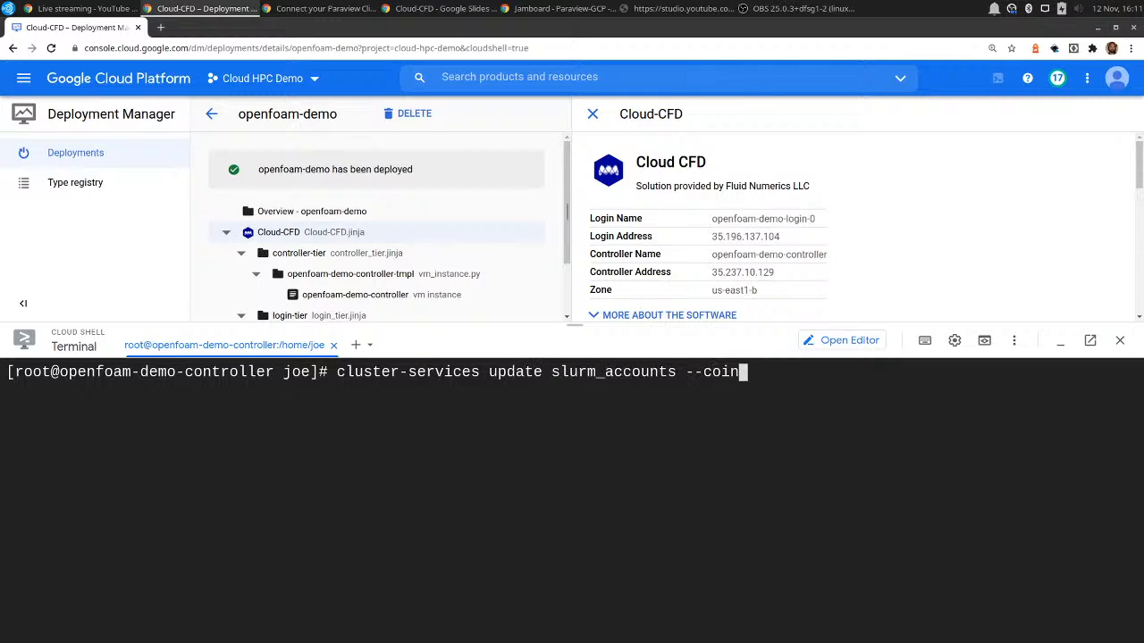
key("BackSpace")
key("BackSpace")
type("nfig=config")
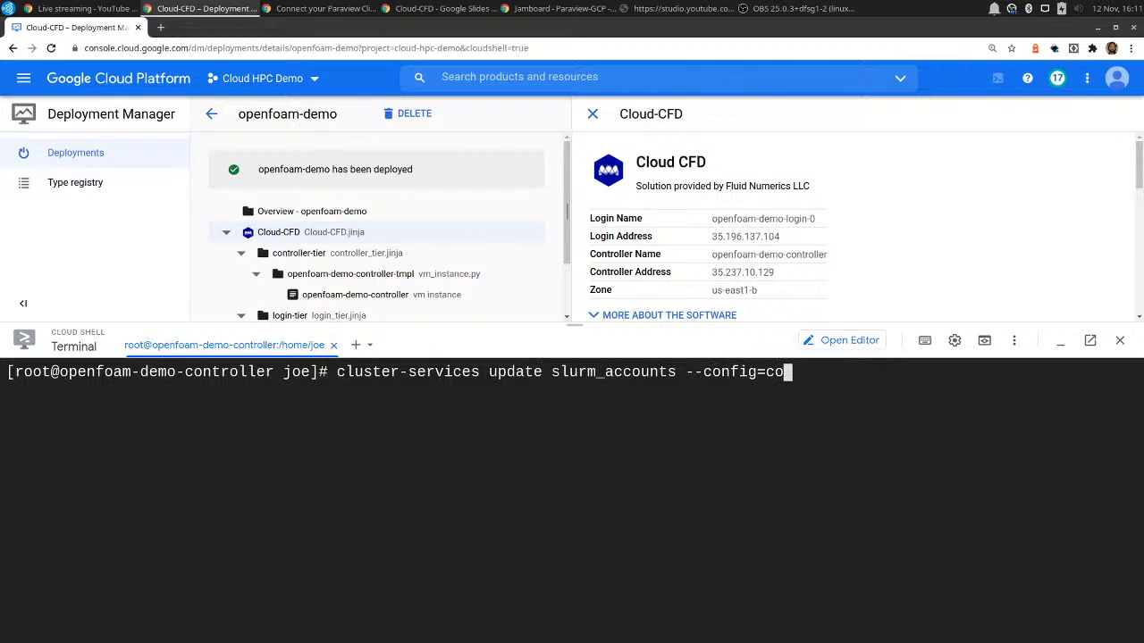
key("BackSpace")
type("g.yaml")
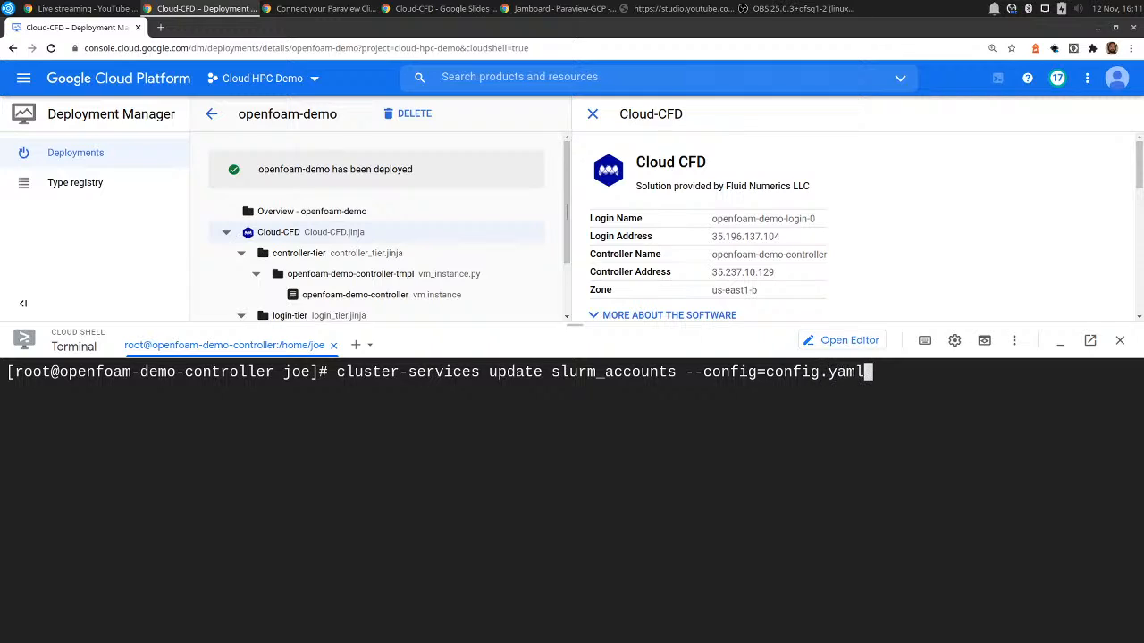
type(" --preview")
key("Return")
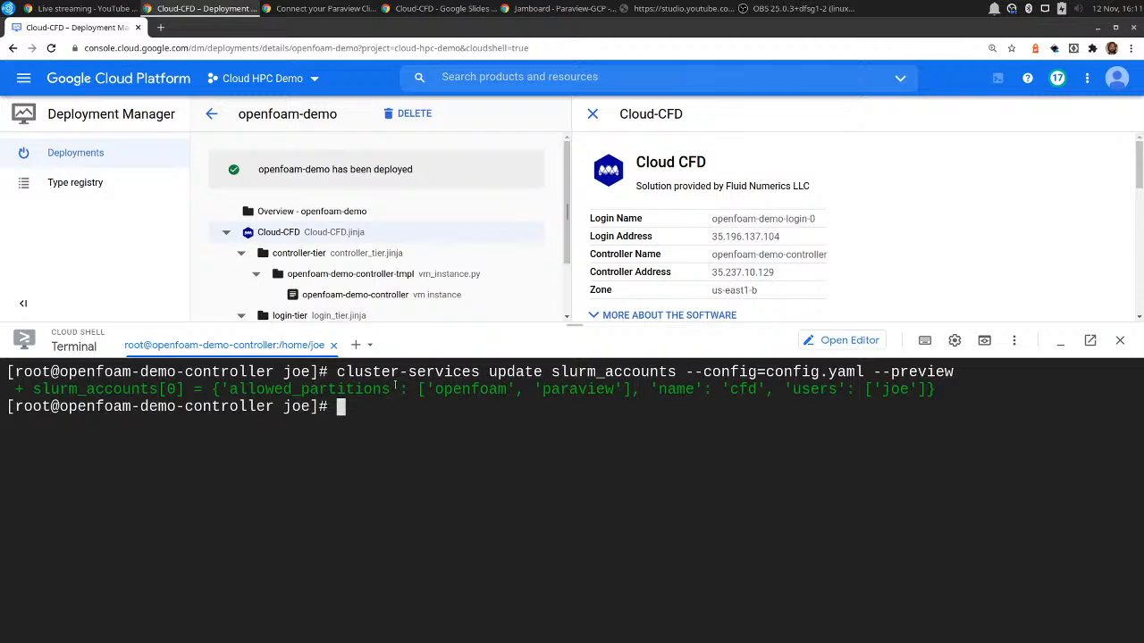
Compare the allowed partitions in the preview with the Slurm partitions listed by sinfo.
left_click_drag(445, 389, 524, 391)
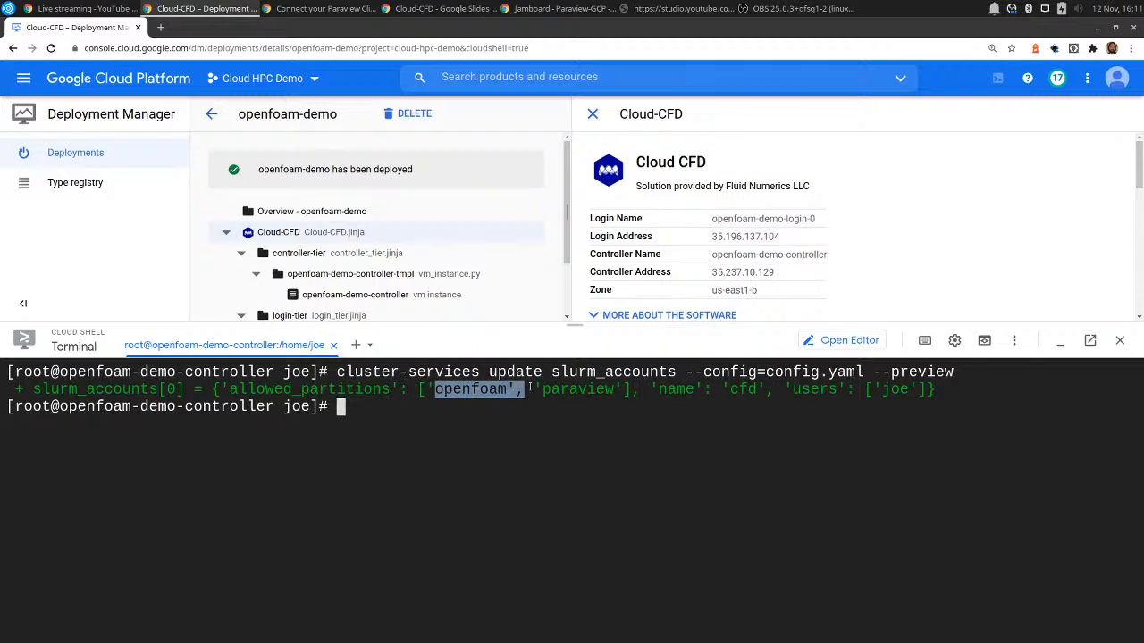
left_click(634, 434)
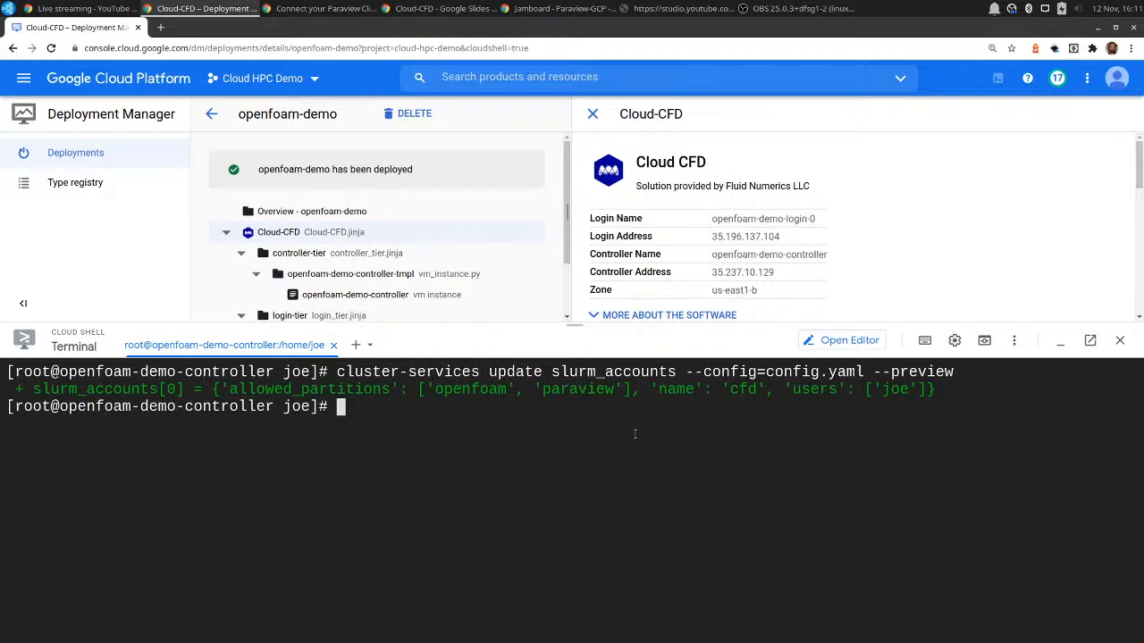
type("sinfo")
key("Return")
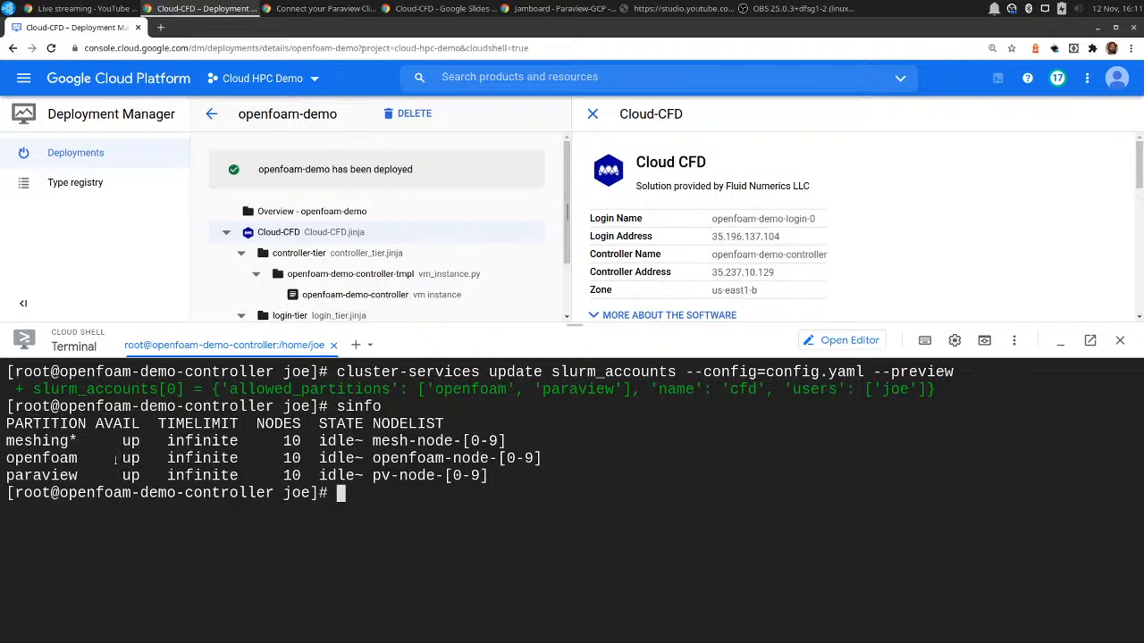
Apply the slurm_accounts update from config.yaml with cluster-services, without the preview option.
key("Up")
key("Up")
key("BackSpace")
key("BackSpace")
key("BackSpace")
key("BackSpace")
key("BackSpace")
key("BackSpace")
key("BackSpace")
key("BackSpace")
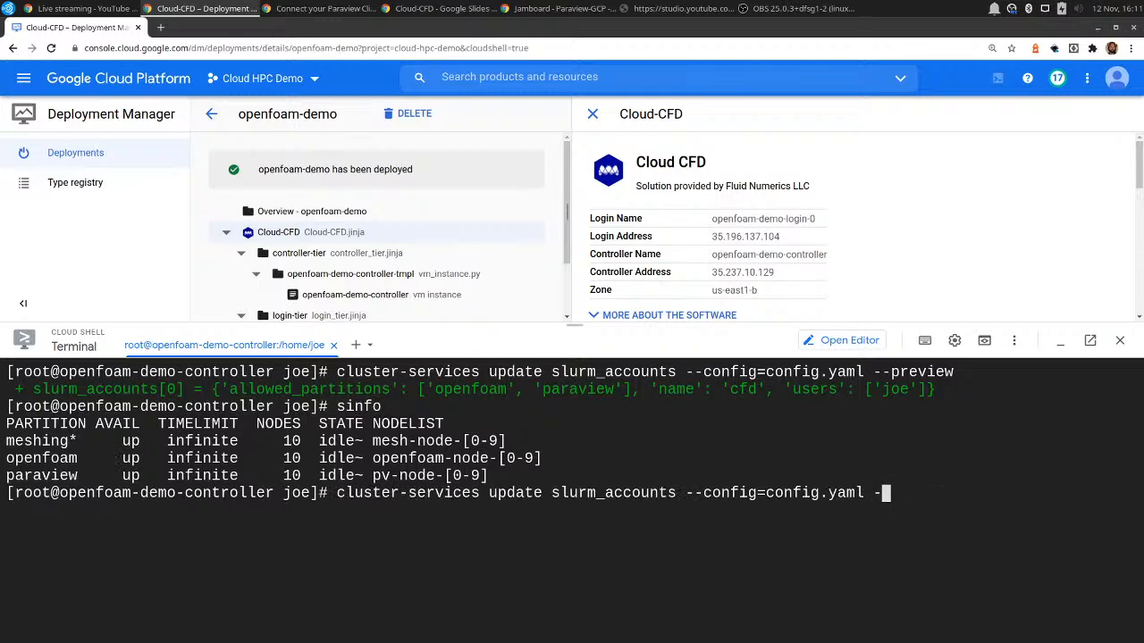
key("BackSpace")
key("BackSpace")
key("Return")
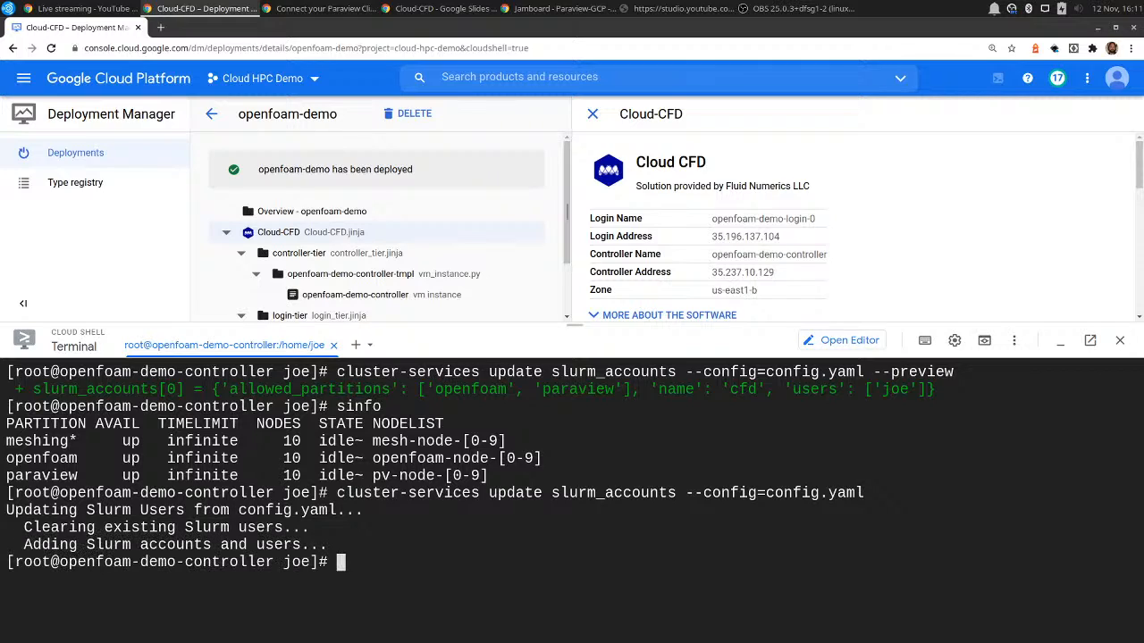
List the Slurm users with sacctmgr and check the new user's default account.
type("sacctmgr list user")
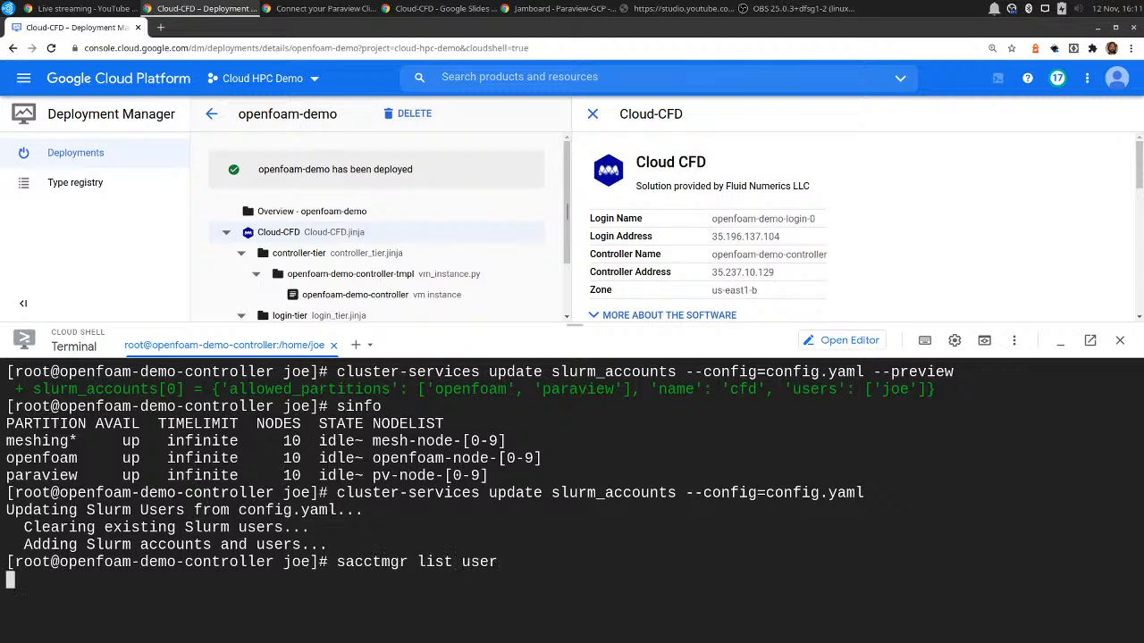
key("Return")
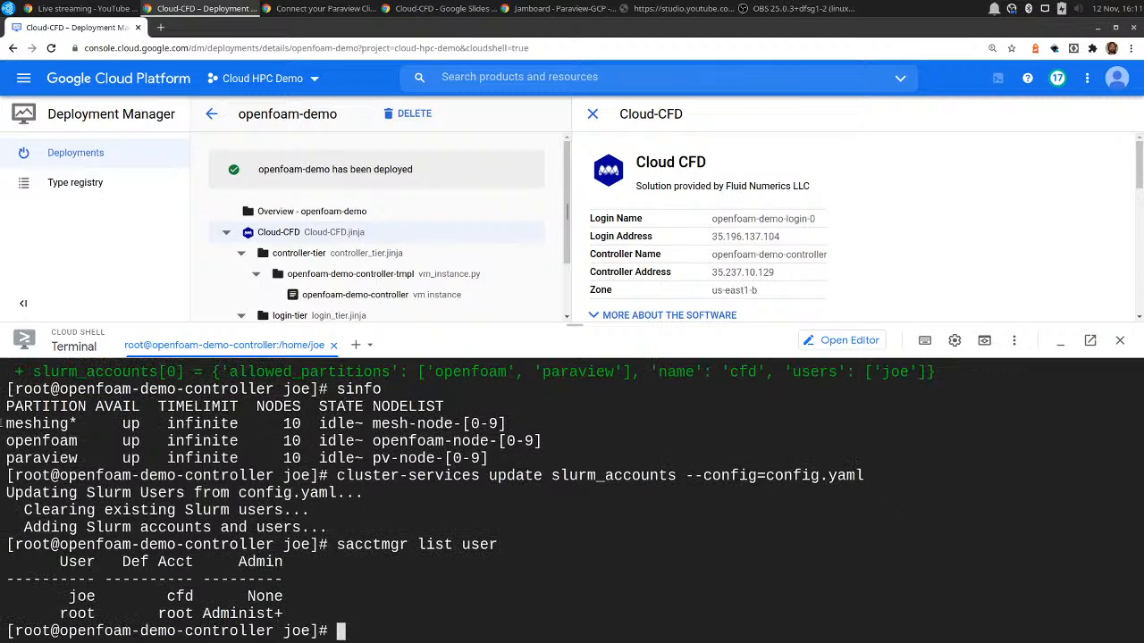
left_click_drag(70, 596, 97, 596)
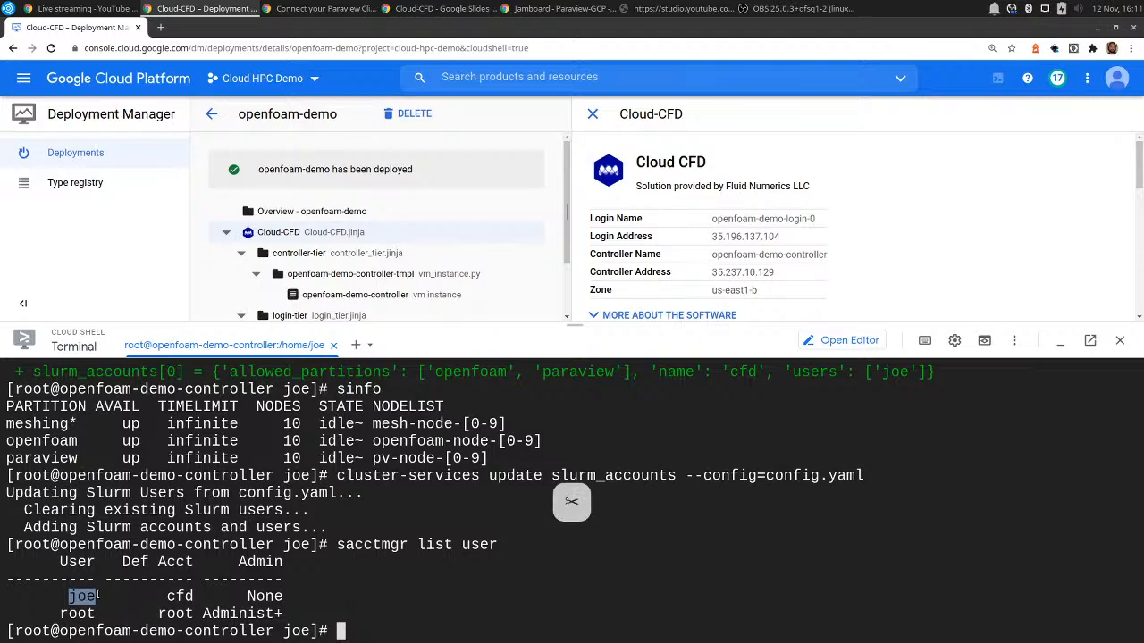
left_click_drag(166, 596, 206, 596)
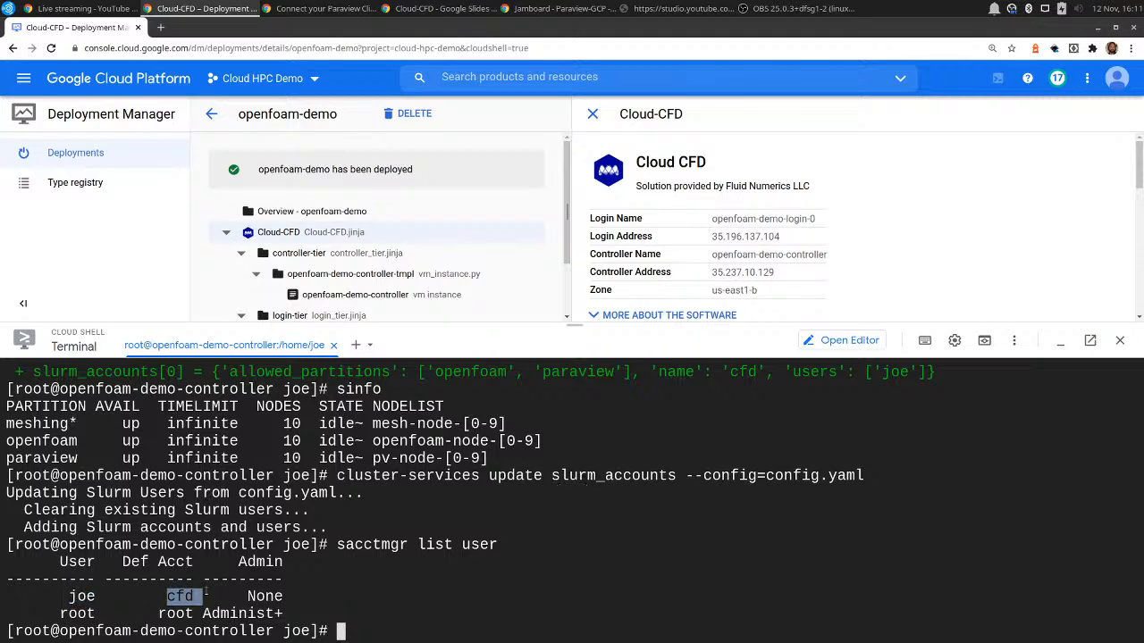
left_click(282, 568)
left_click_drag(436, 374, 623, 374)
left_click(452, 563)
Leave the root shell, log out of the controller and clear the Cloud Shell terminal.
key("ctrl+d")
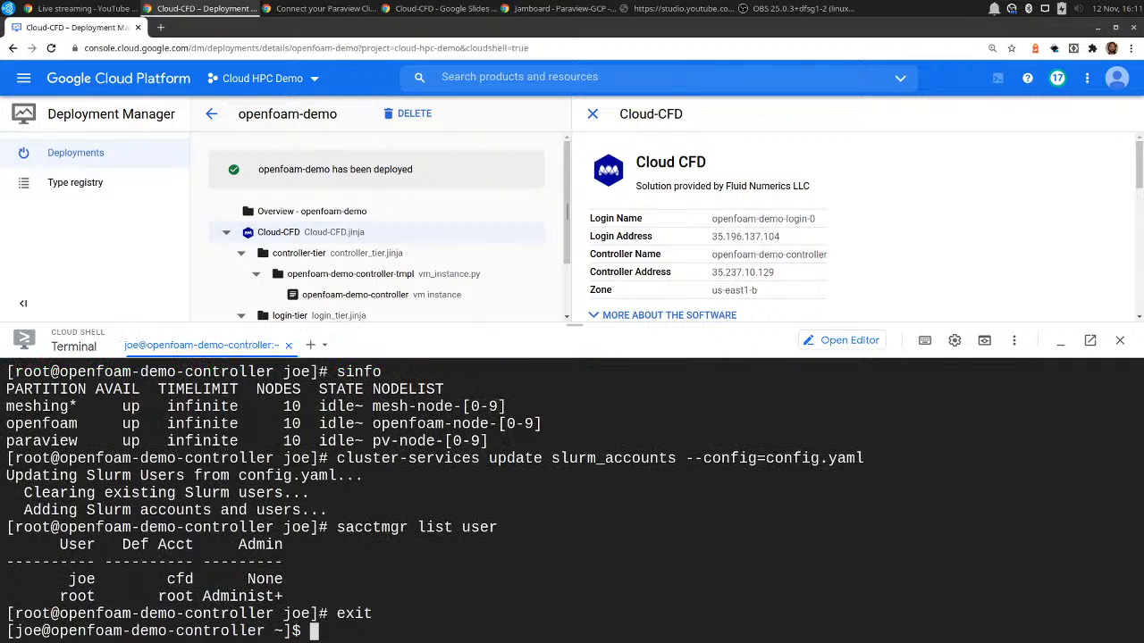
key("ctrl+d")
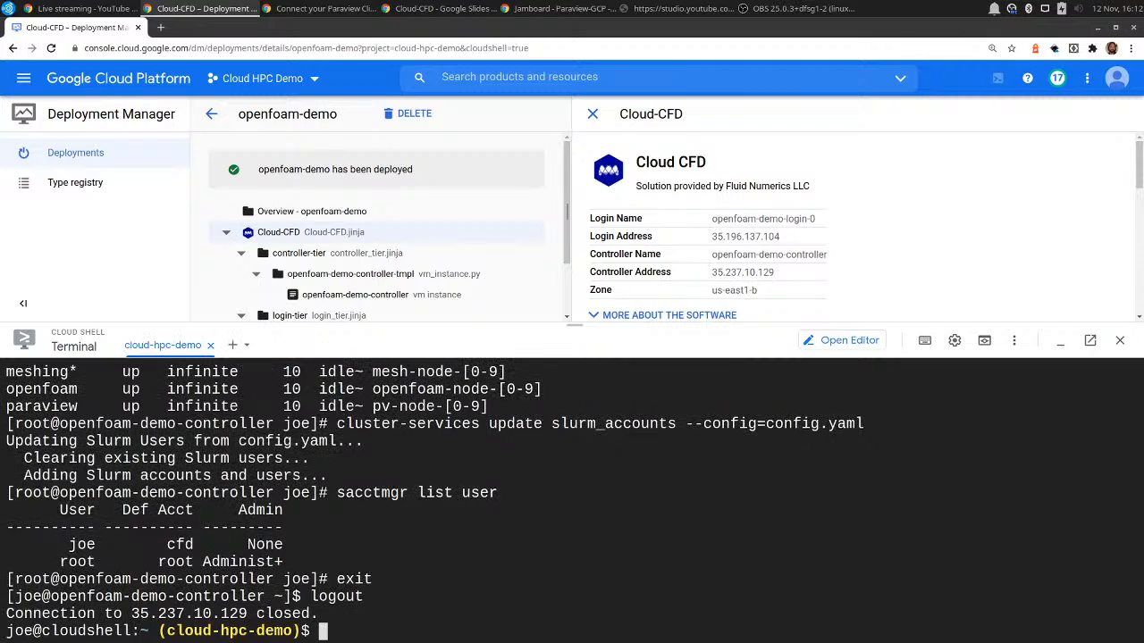
key("ctrl+l")
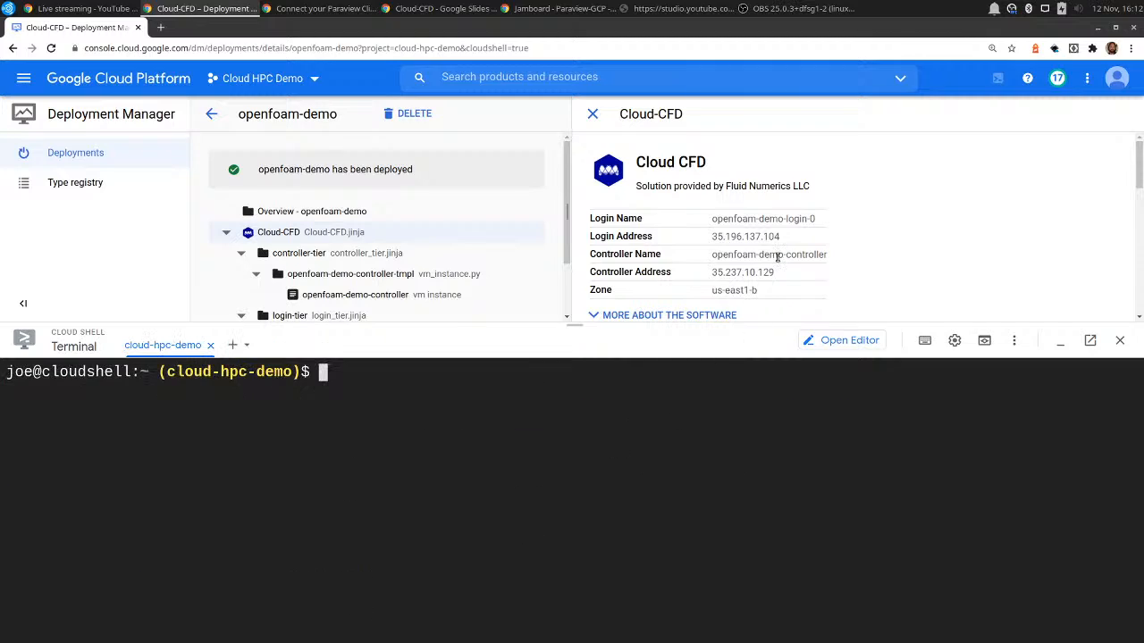
Connect over SSH to the cluster's Login Address with the user account, accept the host key and clear the terminal.
left_click_drag(779, 237, 710, 237)
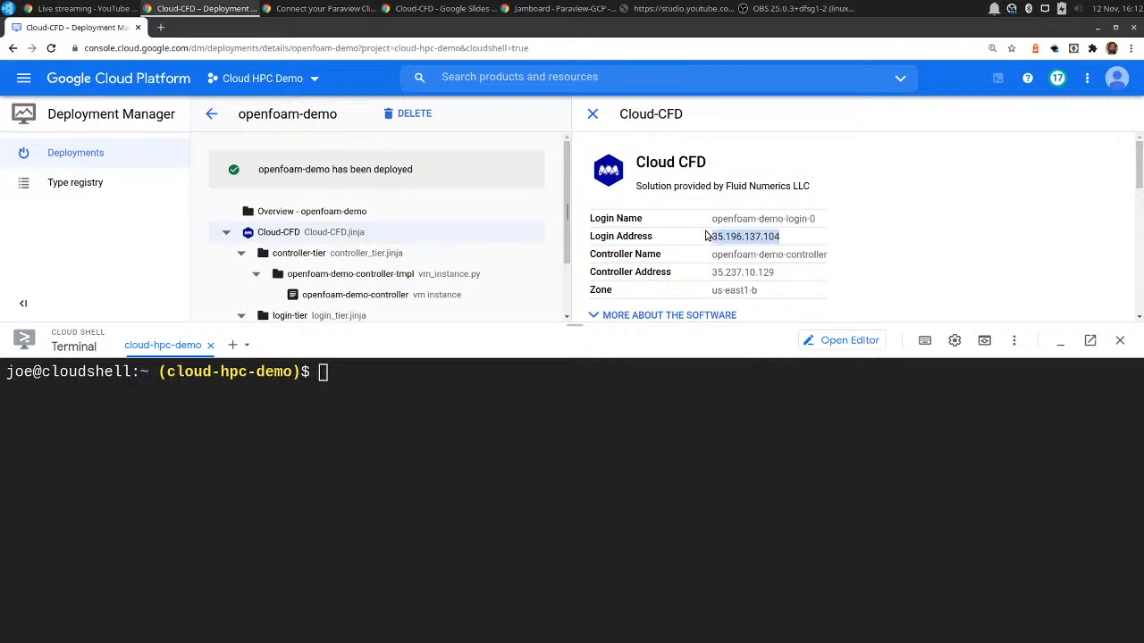
right_click(719, 234)
left_click(734, 248)
left_click(587, 451)
type("ssh joe@")
key("ctrl+v")
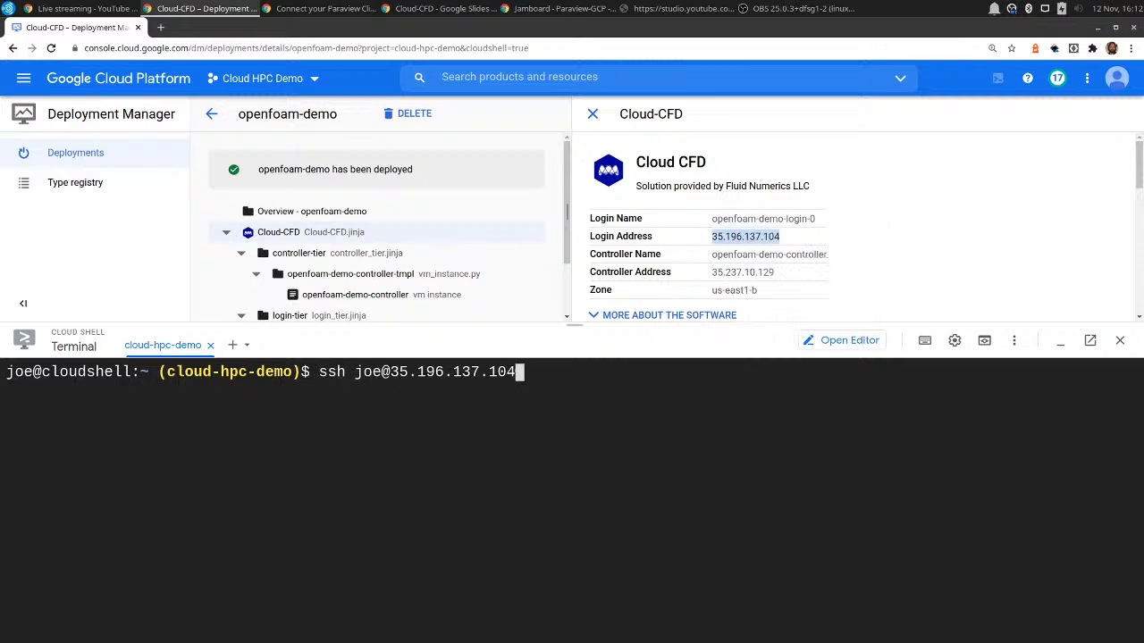
key("Return")
type("yes")
key("Return")
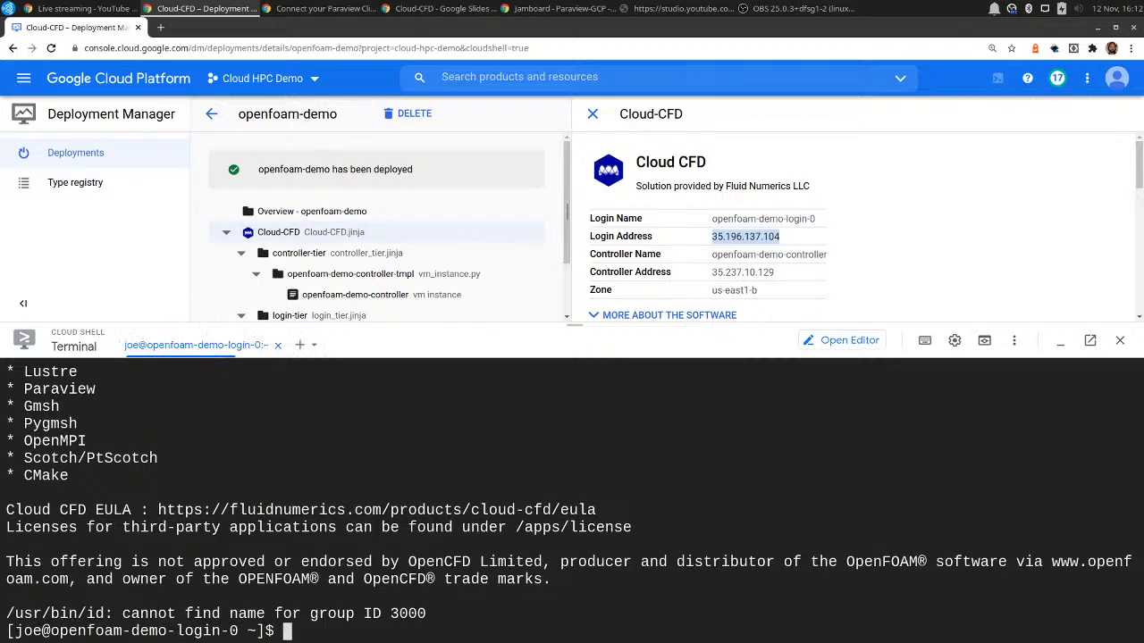
key("ctrl+l")
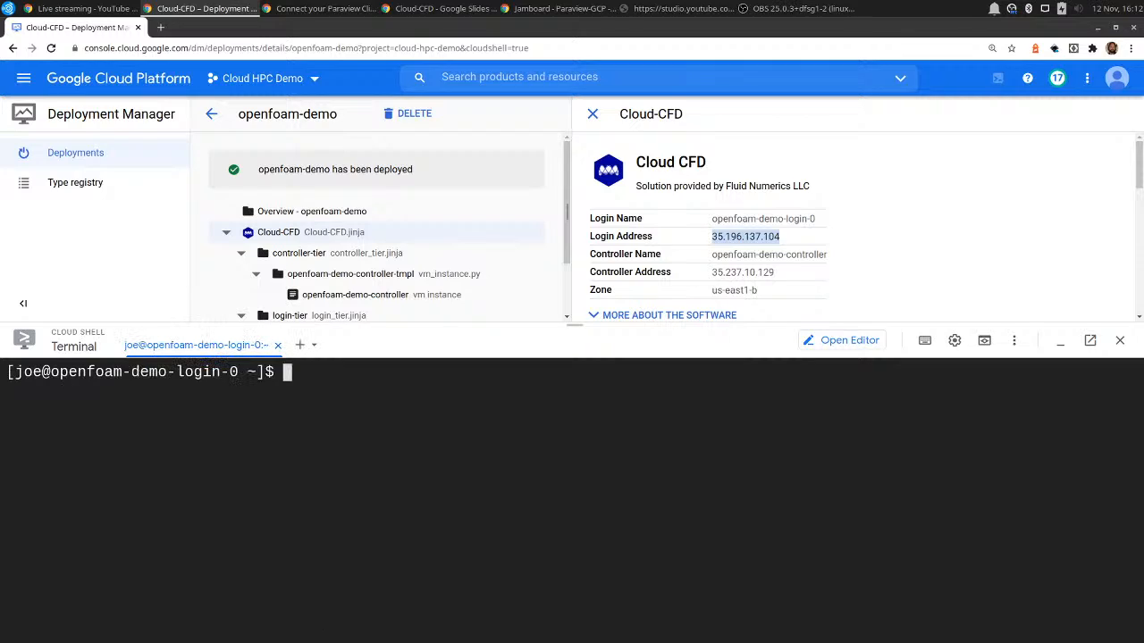
List /apps/ and /apps/share/ on the login node and examine the shared OpenFOAM and Paraview files.
type("ls /apps/")
key("Return")
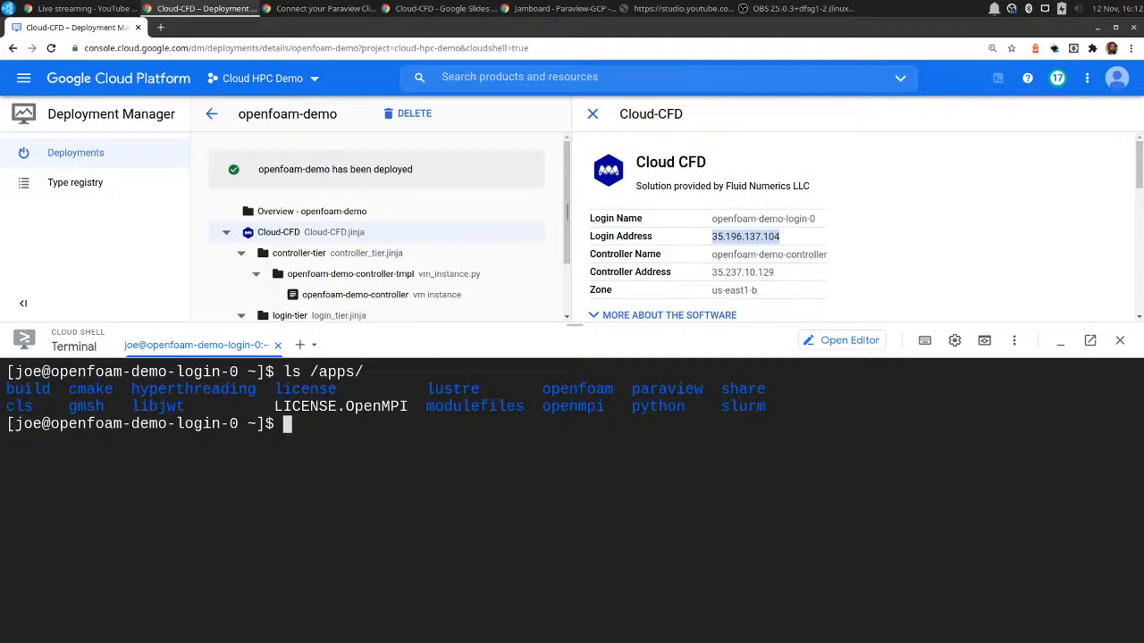
double_click(740, 390)
type("ls /apps/share/")
key("Return")
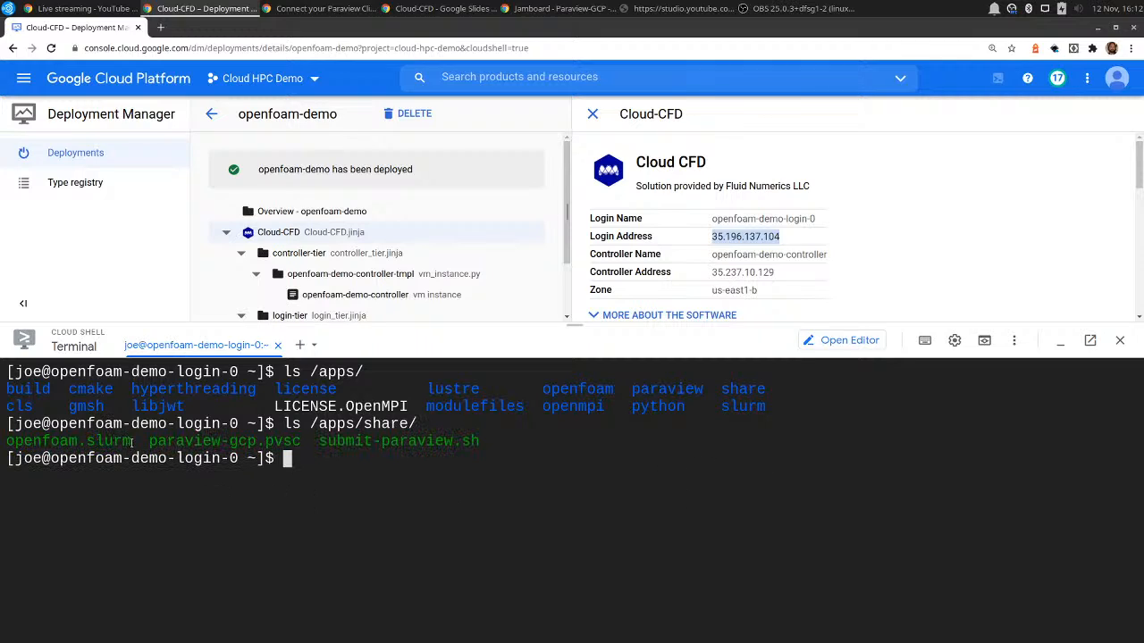
left_click_drag(131, 441, 6, 449)
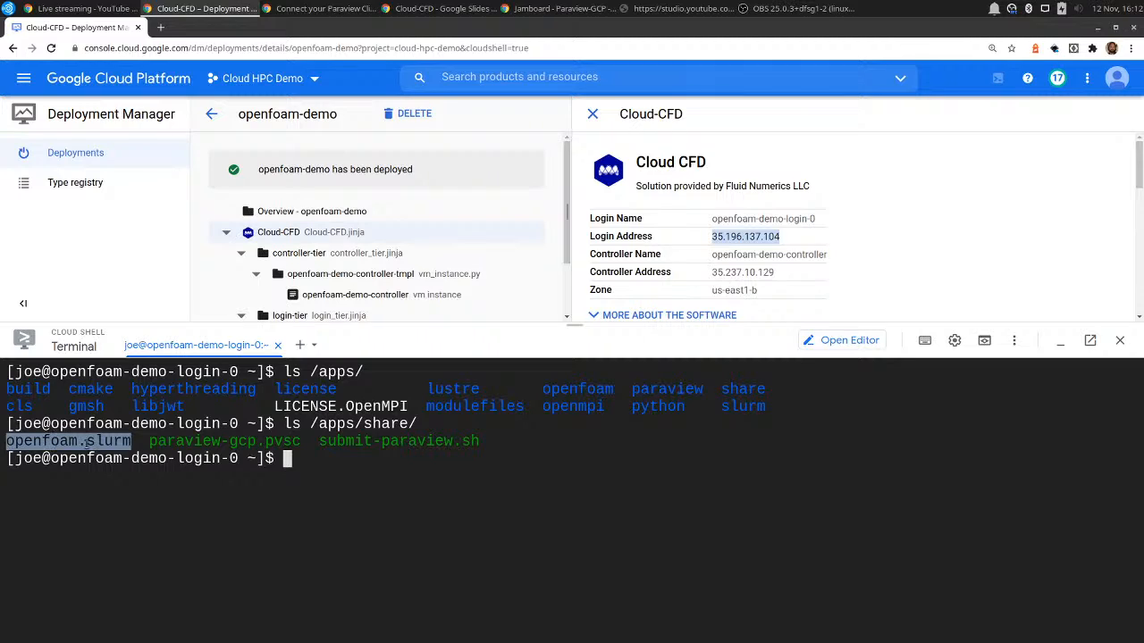
left_click(150, 440)
left_click_drag(150, 440, 302, 441)
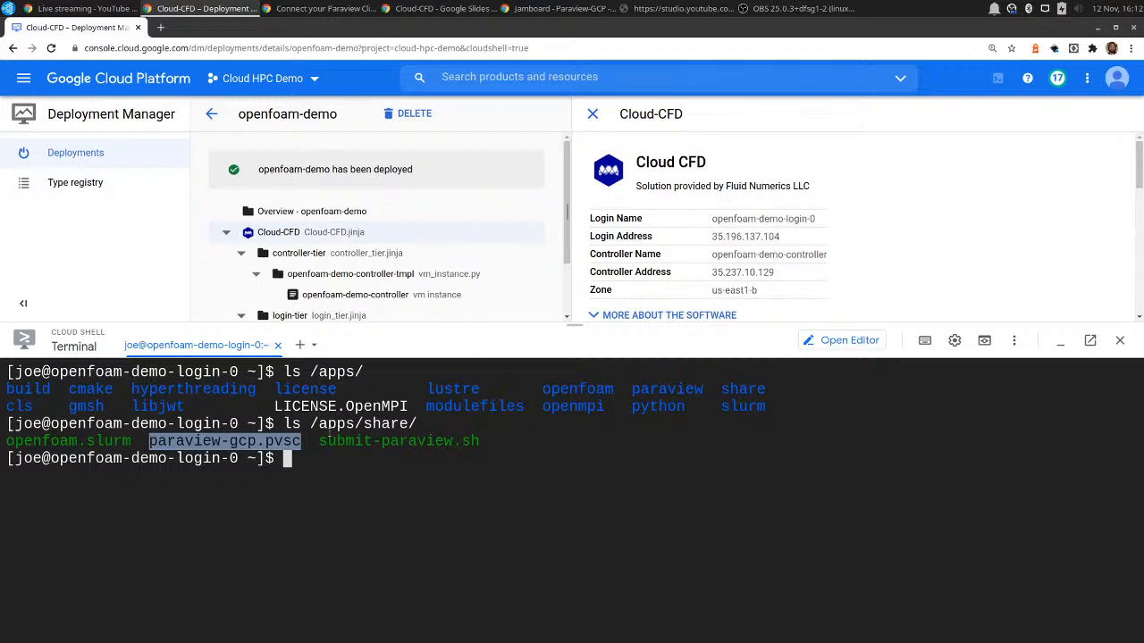
left_click_drag(320, 441, 483, 444)
left_click(487, 462)
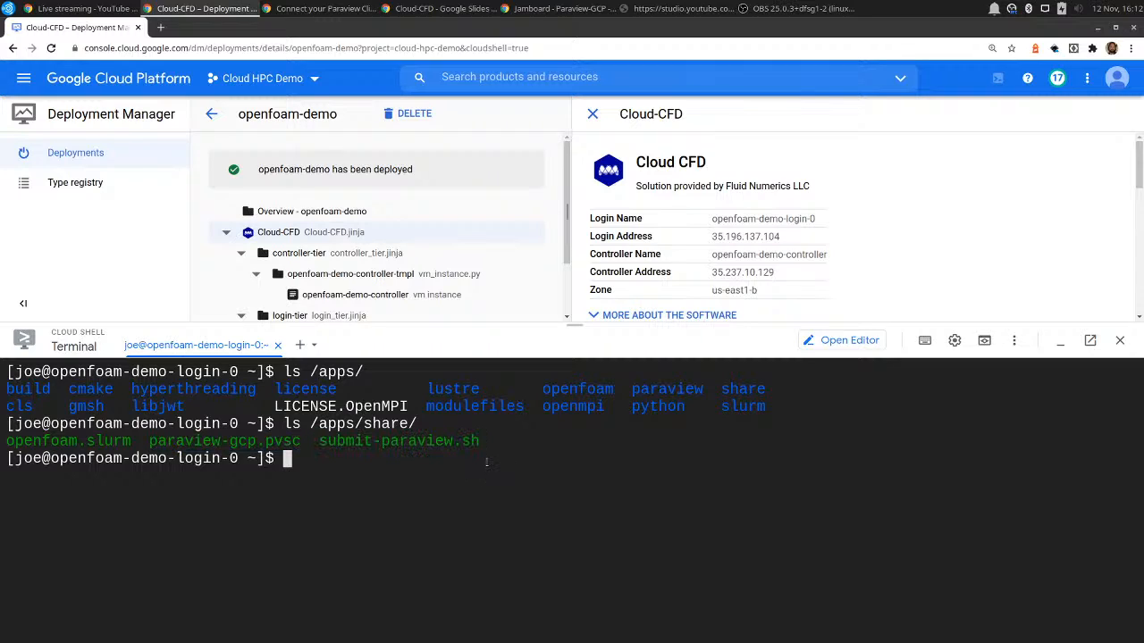
Copy /apps/share/openfoam.slurm into the home directory and list the directory's files.
type("cp /apps/")
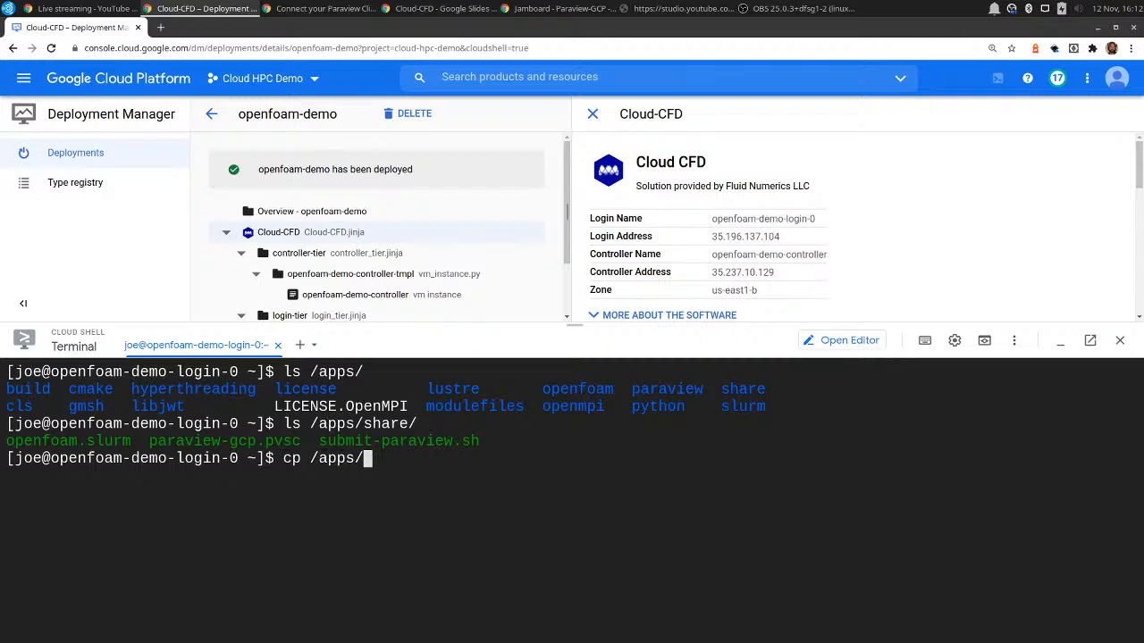
type("share/openfoam.slurm ./")
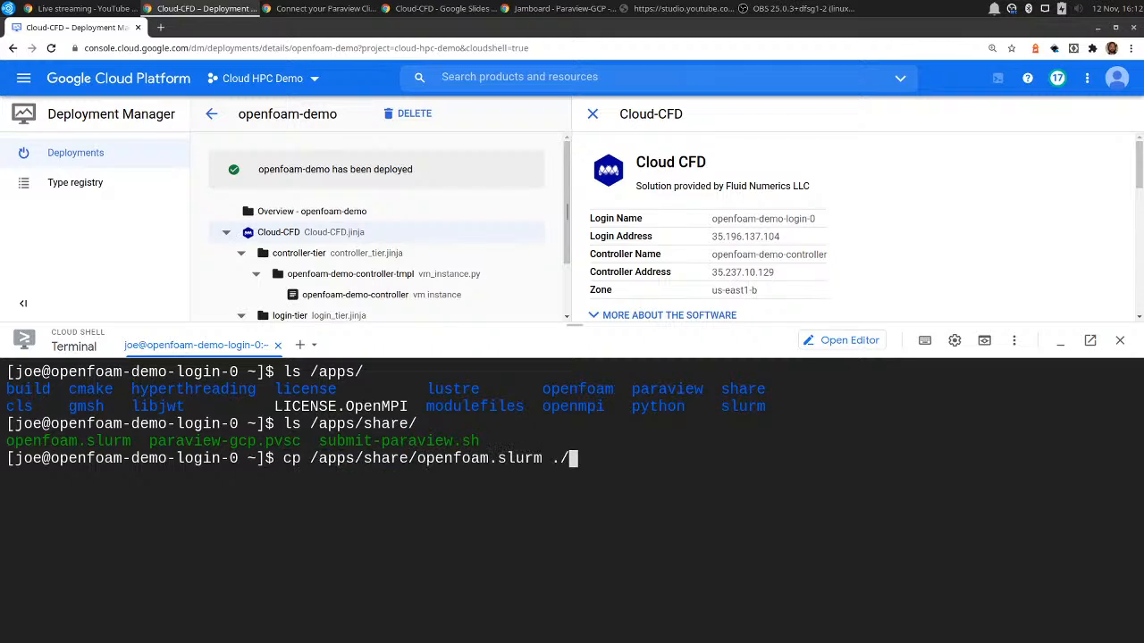
key("Return")
type("ls")
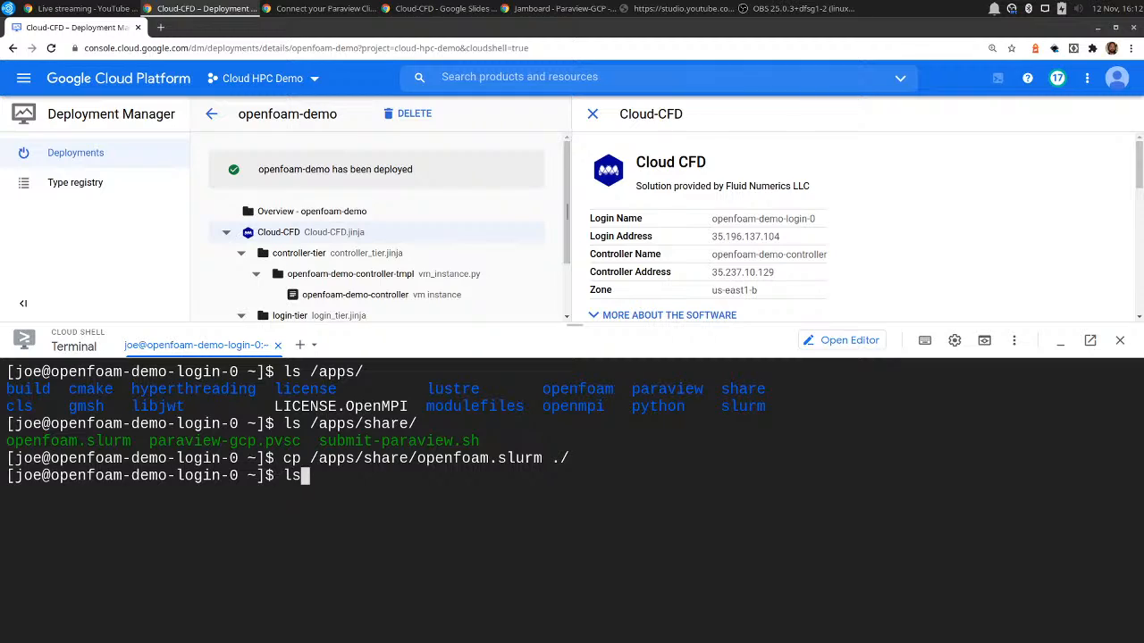
key("Return")
Read the account, partition and task SBATCH directives of openfoam.slurm in vim, and quit without editing.
type("vim o")
key("Tab")
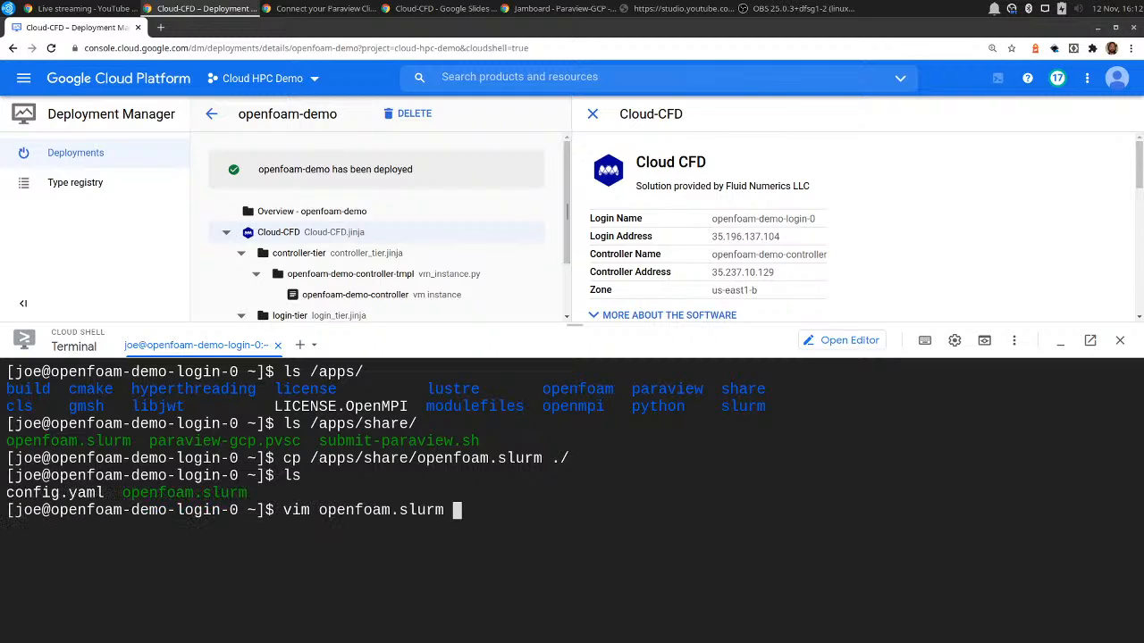
key("Return")
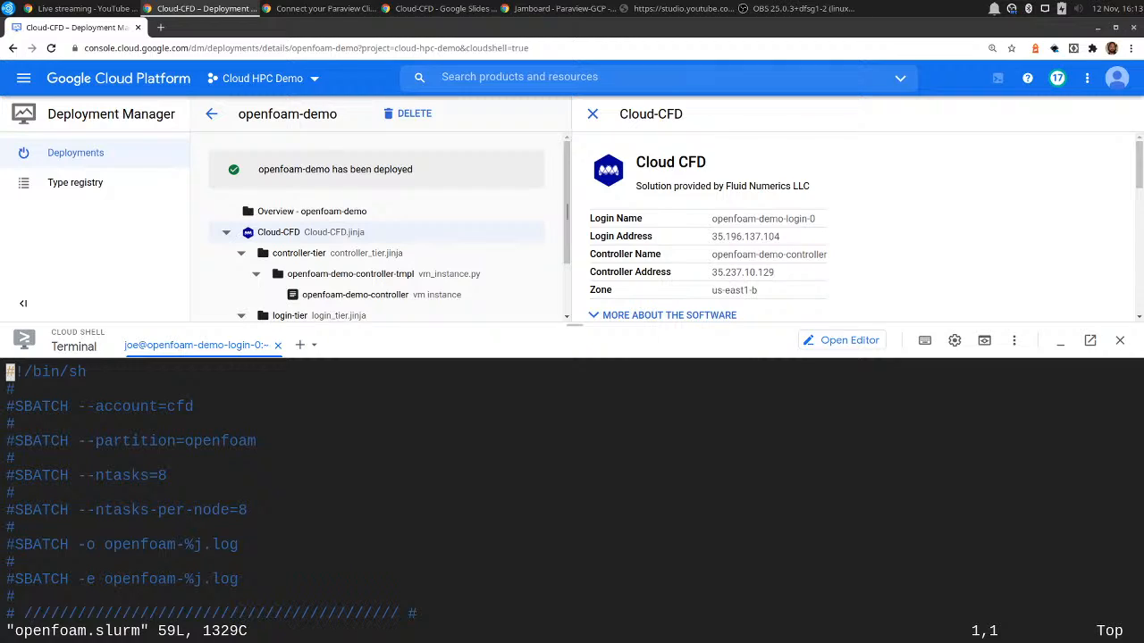
key("Down")
key("Down")
key("Right")
key("Right")
key("Right")
key("Right")
key("Right")
key("Right")
key("Right")
key("Right")
key("Right")
key("Right")
key("Right")
key("Right")
key("Right")
key("Right")
key("Right")
key("Right")
key("Right")
key("Right")
key("Right")
key("Right")
key("Down")
key("Down")
key("Down")
key("Down")
type(":q")
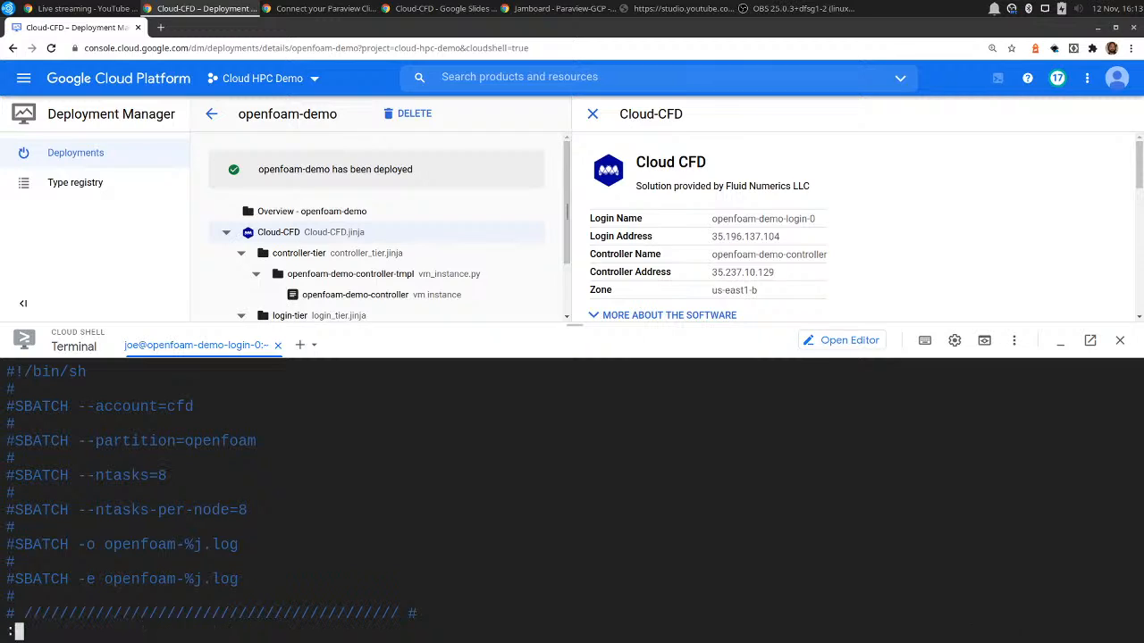
key("Return")
Submit openfoam.slurm as a Slurm batch job with sbatch.
type("sbatc")
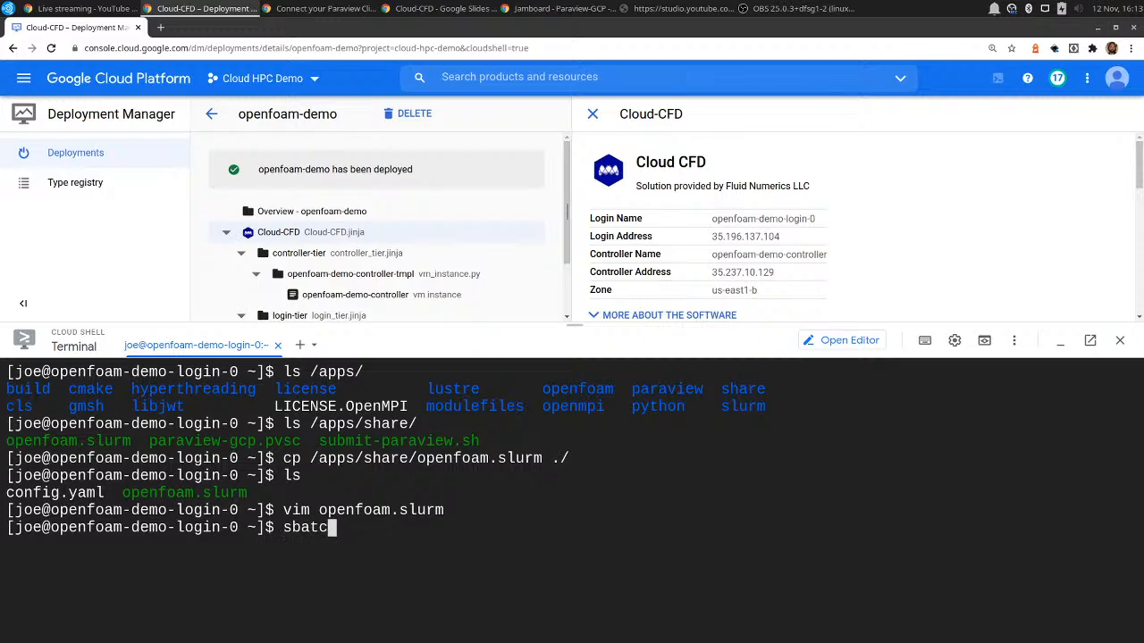
type("h openfoam.slurm")
key("Tab")
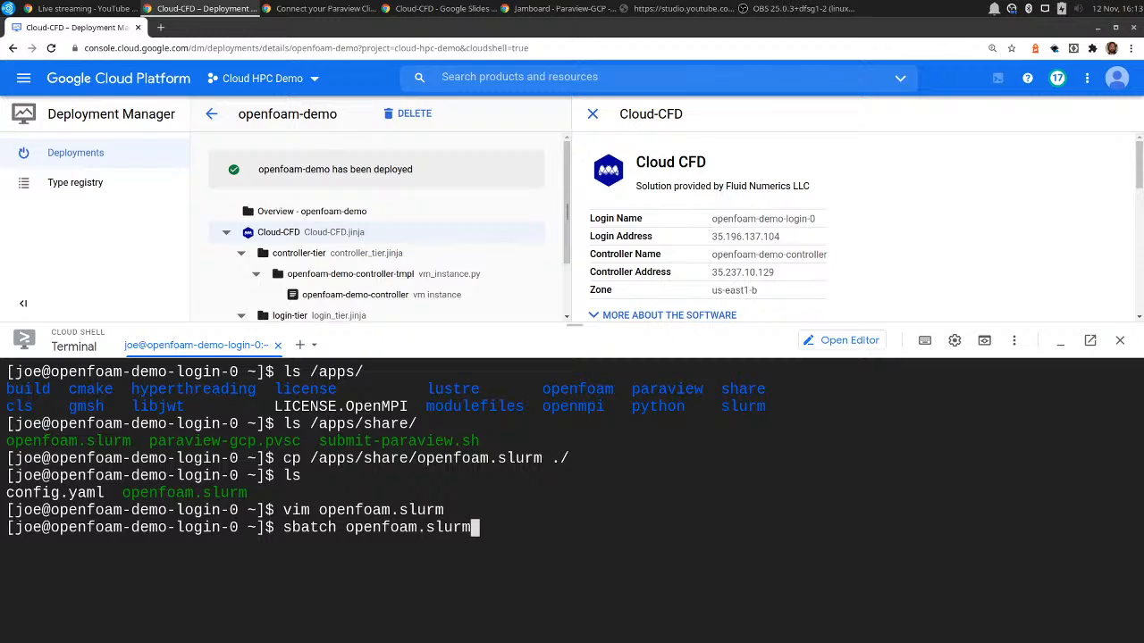
key("Return")
List the job queue with squeue and check which node is assigned to the job.
type("squeue")
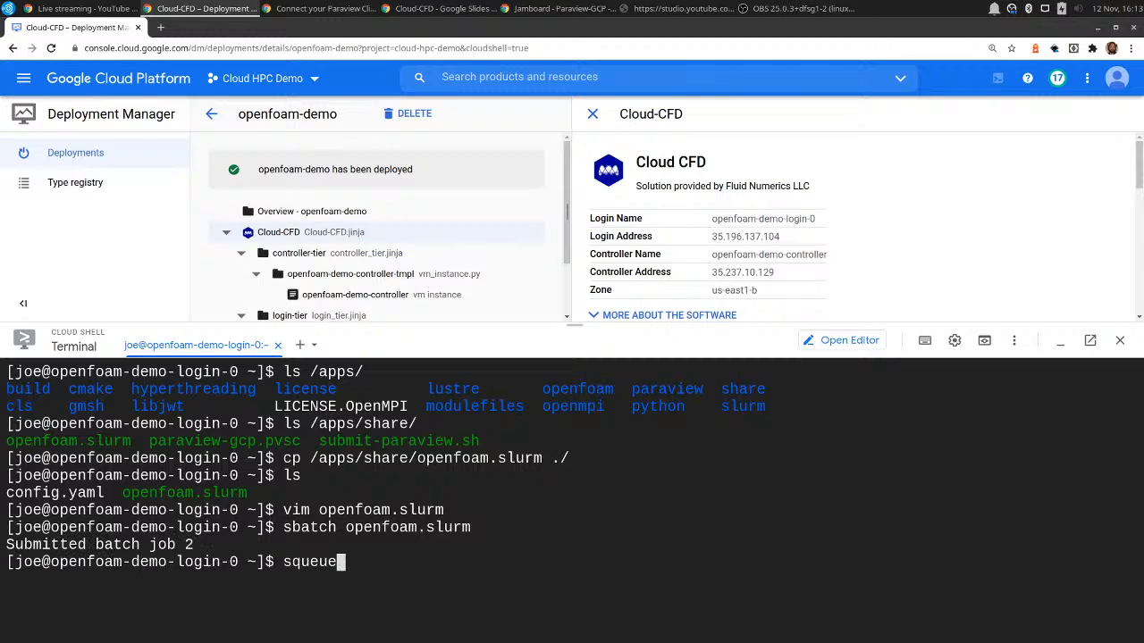
key("Return")
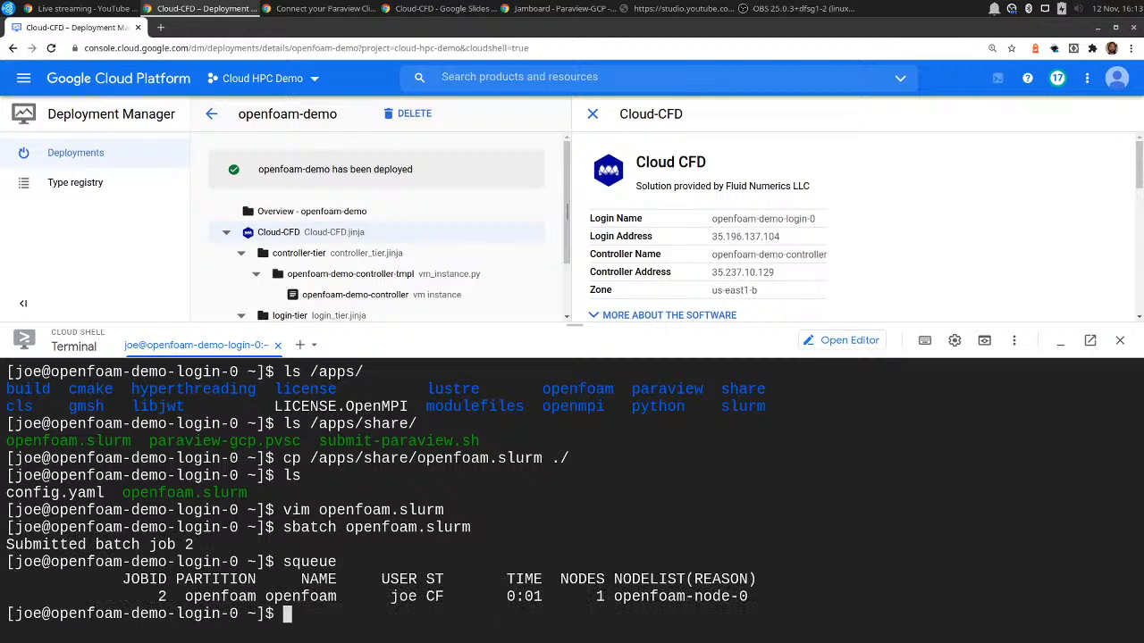
left_click_drag(611, 596, 757, 596)
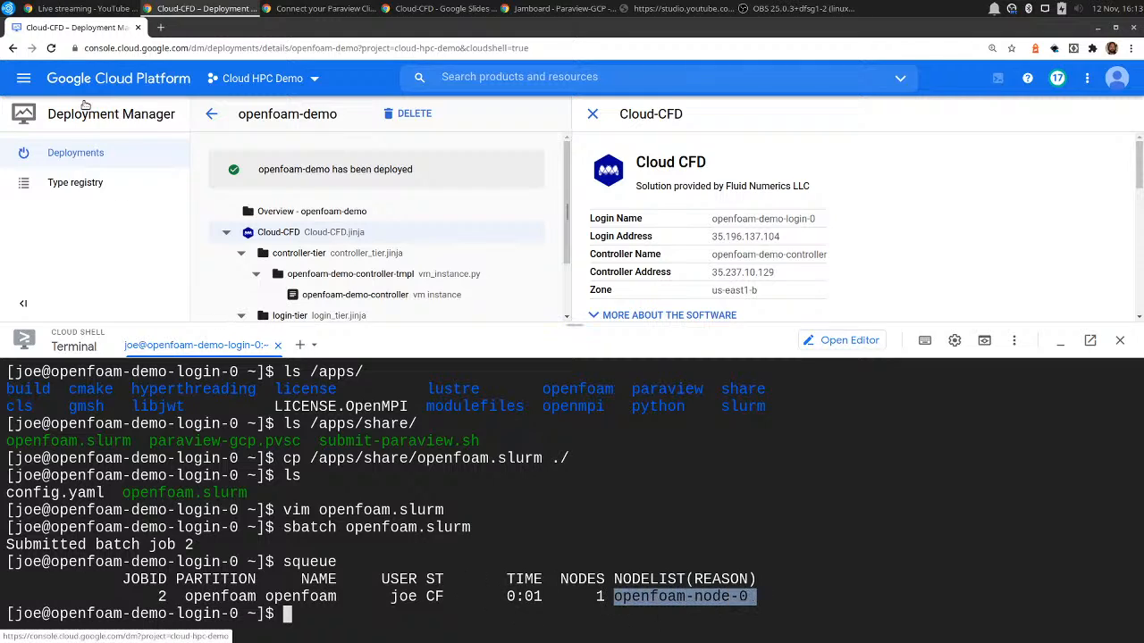
Show the project's Compute Engine VM instances to check the compute node being created.
left_click(16, 80)
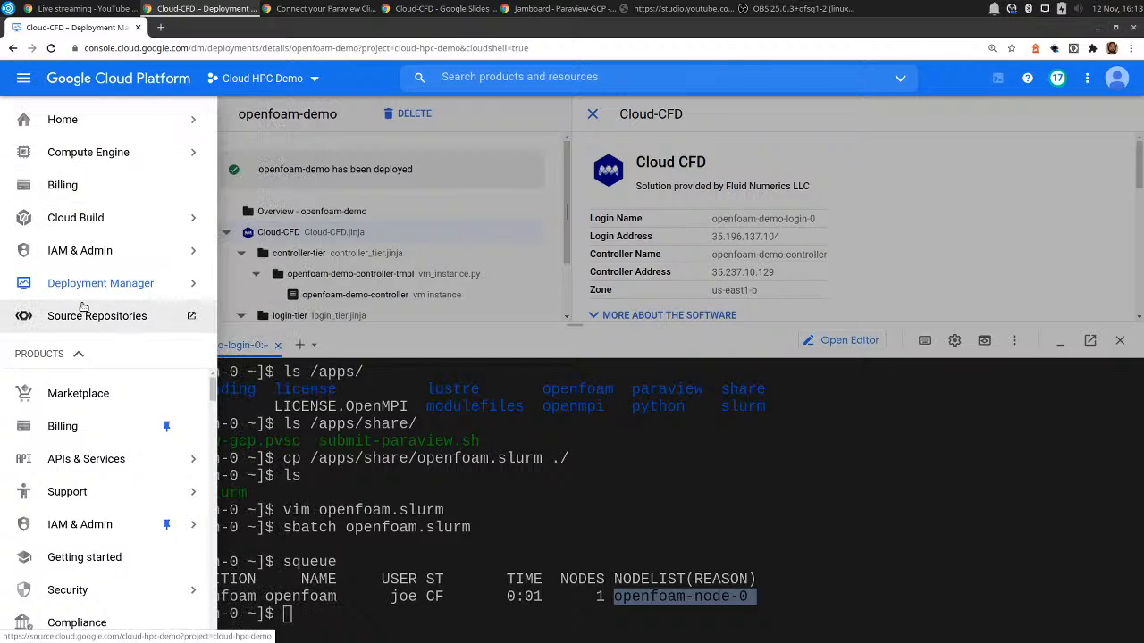
scroll(106, 420, "down", 2)
scroll(107, 420, "down", 1)
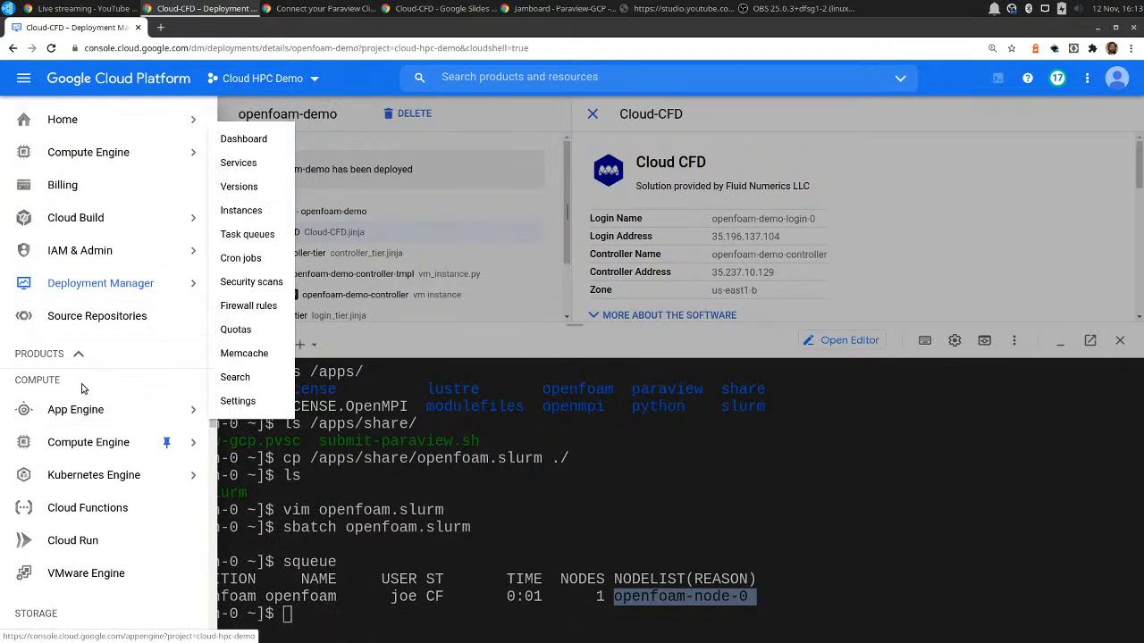
left_click(94, 444)
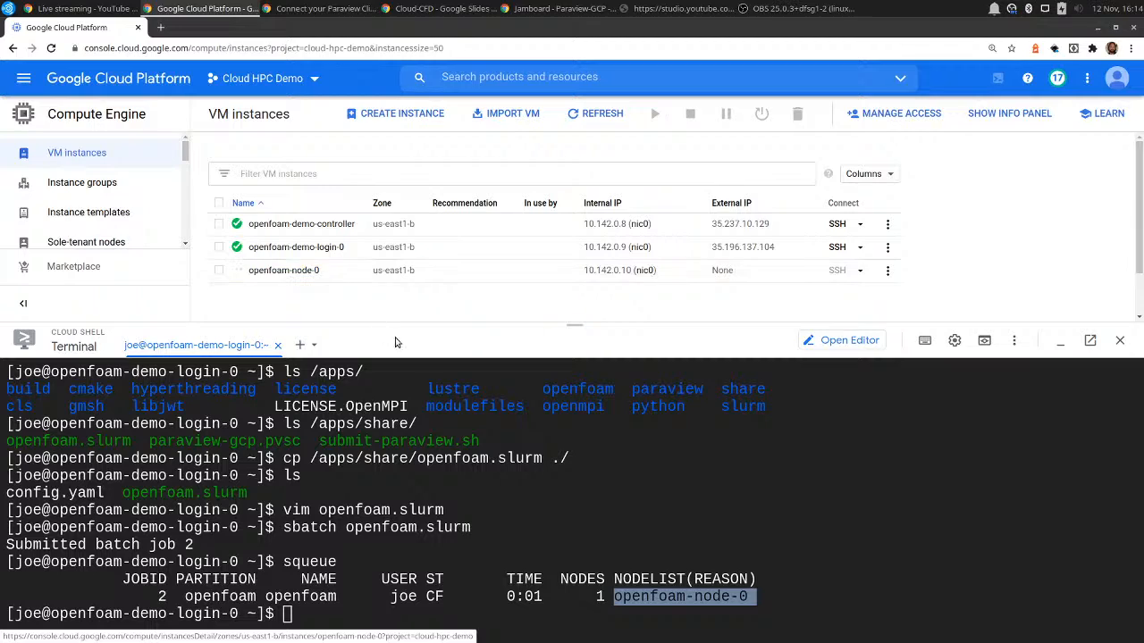
Read openfoam.slurm in vim from its SBATCH header to the NACA0012 aerofoil commands, and quit.
left_click(498, 484)
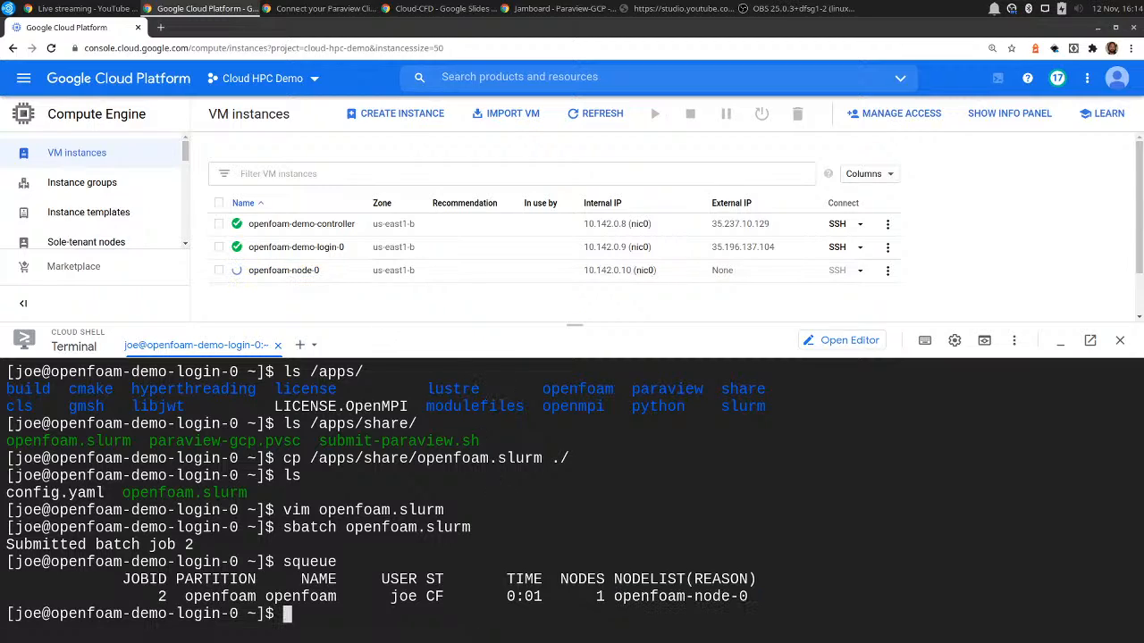
type("vim o")
key("Tab")
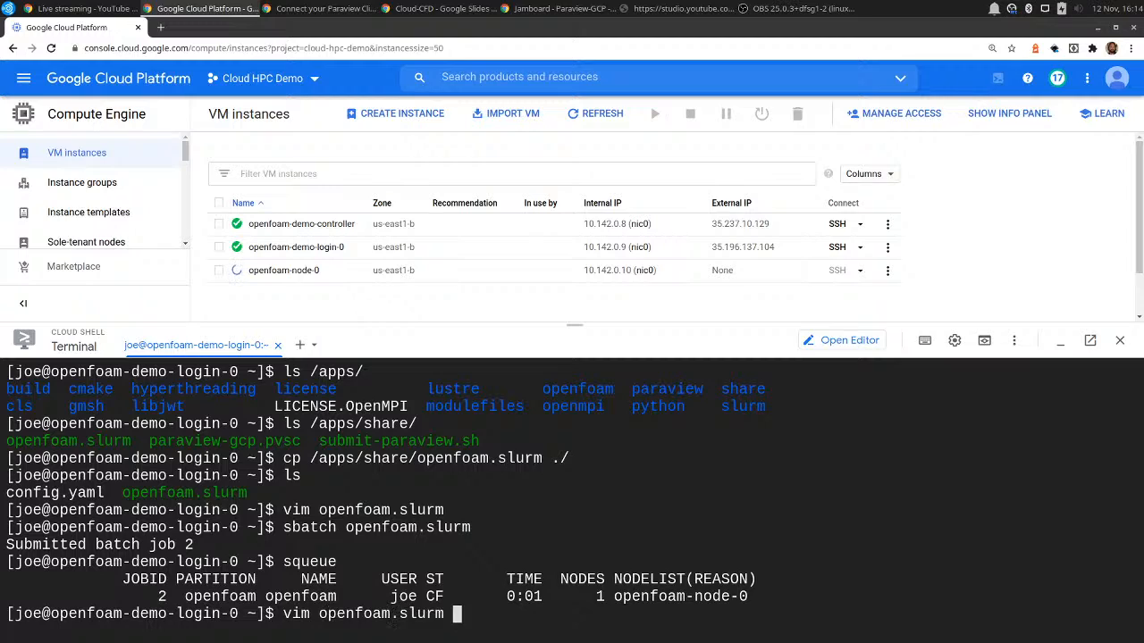
key("Return")
key("Down")
key("Down")
key("Down")
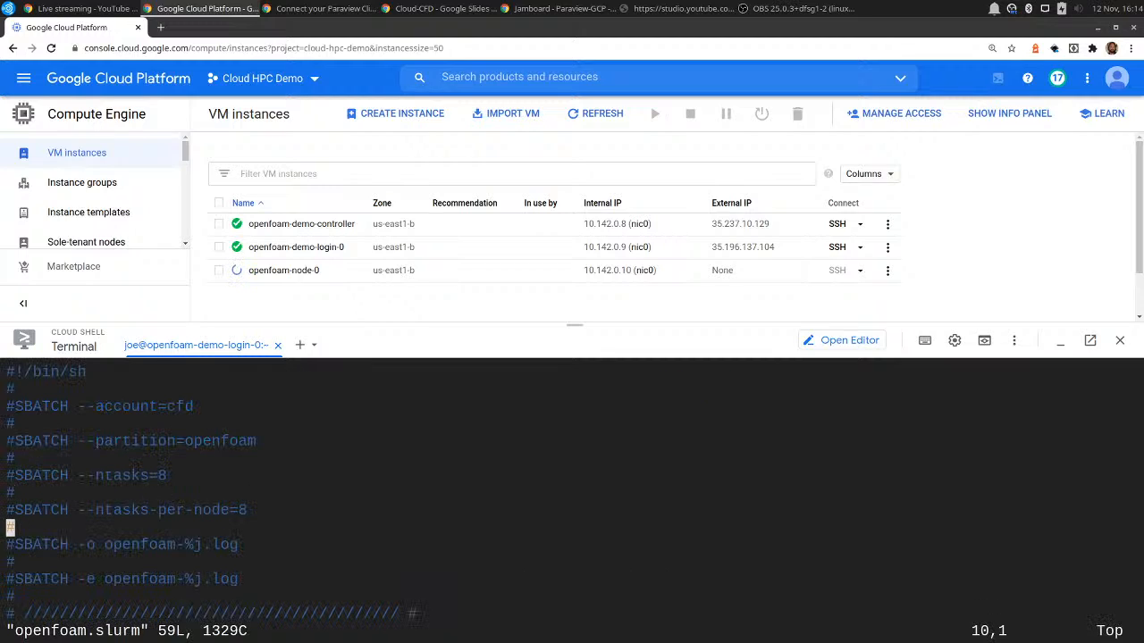
key("Down")
key("Down")
key("Down")
key("Up")
key("Up")
key("Down")
key("Down")
key("Right")
key("Right")
key("Right")
key("Right")
key("Right")
key("Right")
key("Right")
key("Right")
key("Right")
key("Right")
key("Right")
key("j")
key("j")
key("j")
key("j")
key("j")
key("j")
key("j")
key("j")
key("j")
key("j")
key("j")
key("j")
key("j")
key("j")
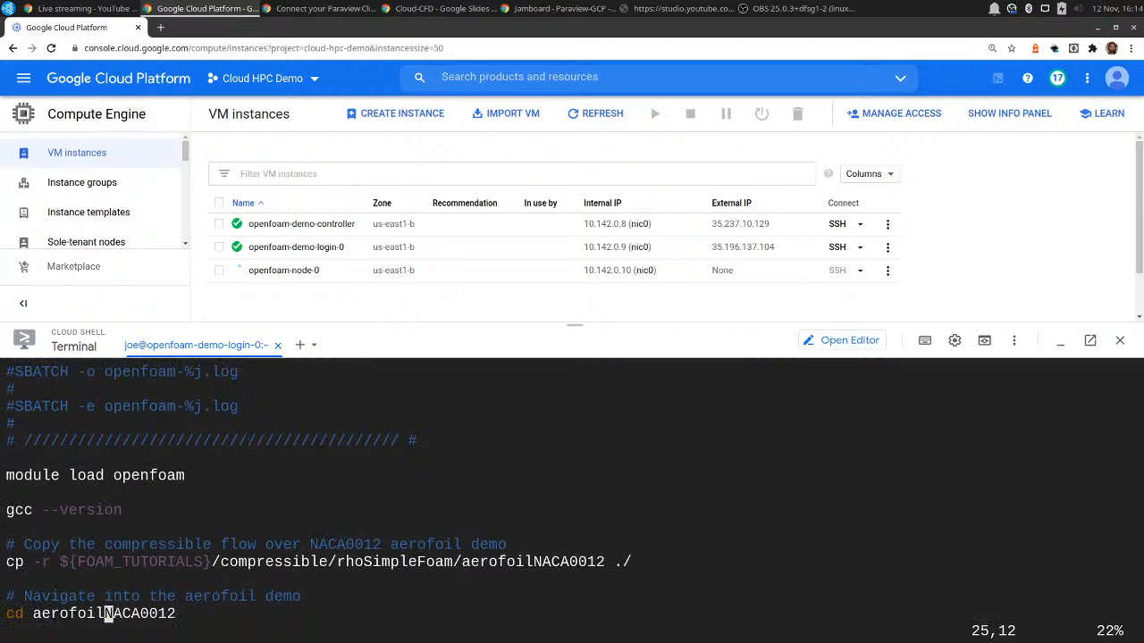
key("k")
key("k")
key("k")
key("k")
key("k")
key("k")
key("k")
key("k")
key("k")
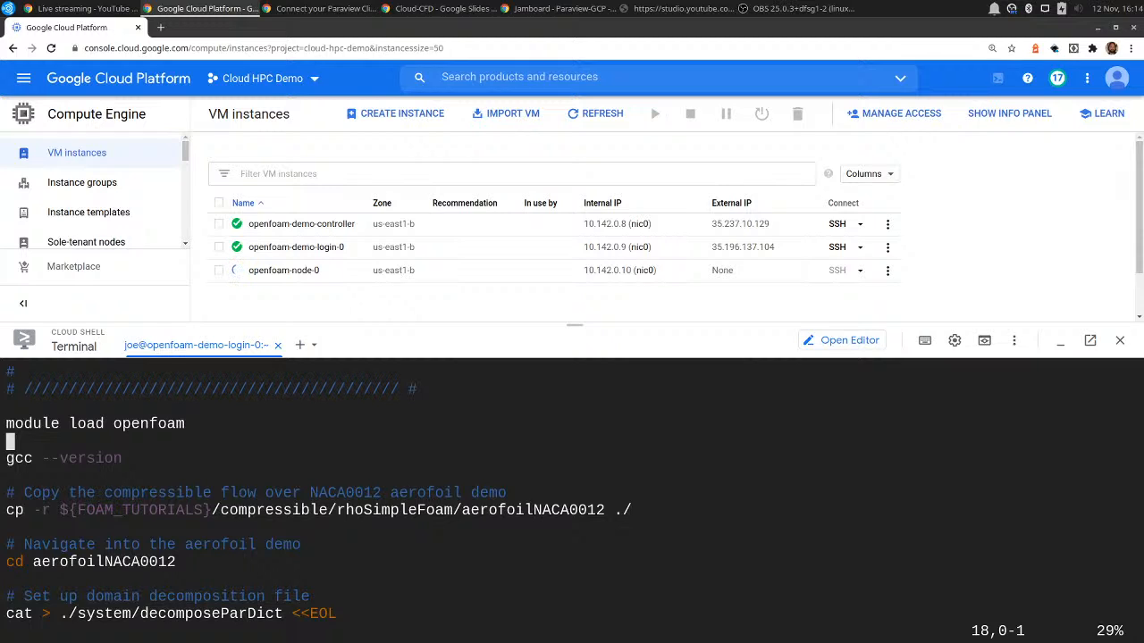
type(":q")
key("Return")
List the available environment modules with module avail and find the openfoam module.
type("module ")
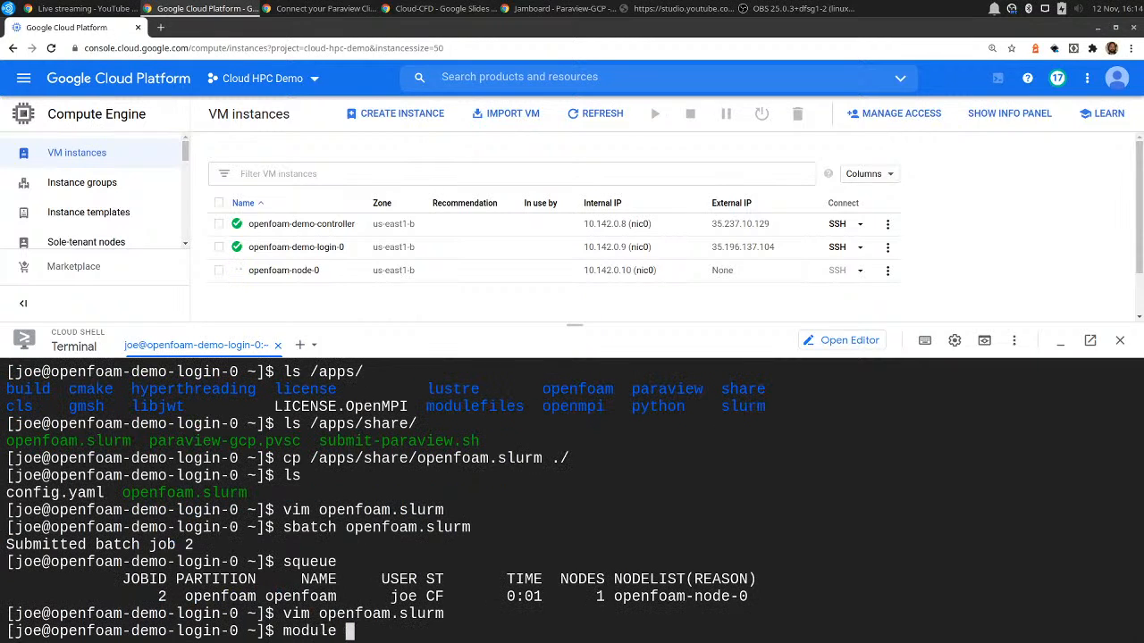
type("avail")
key("Return")
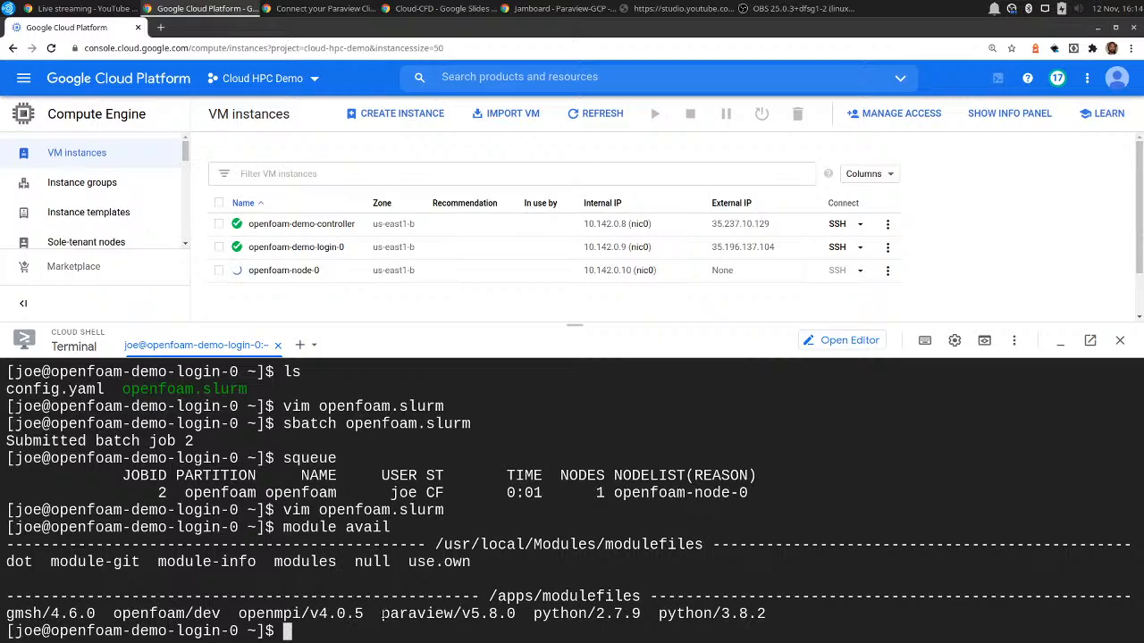
left_click_drag(104, 613, 225, 614)
left_click(313, 621)
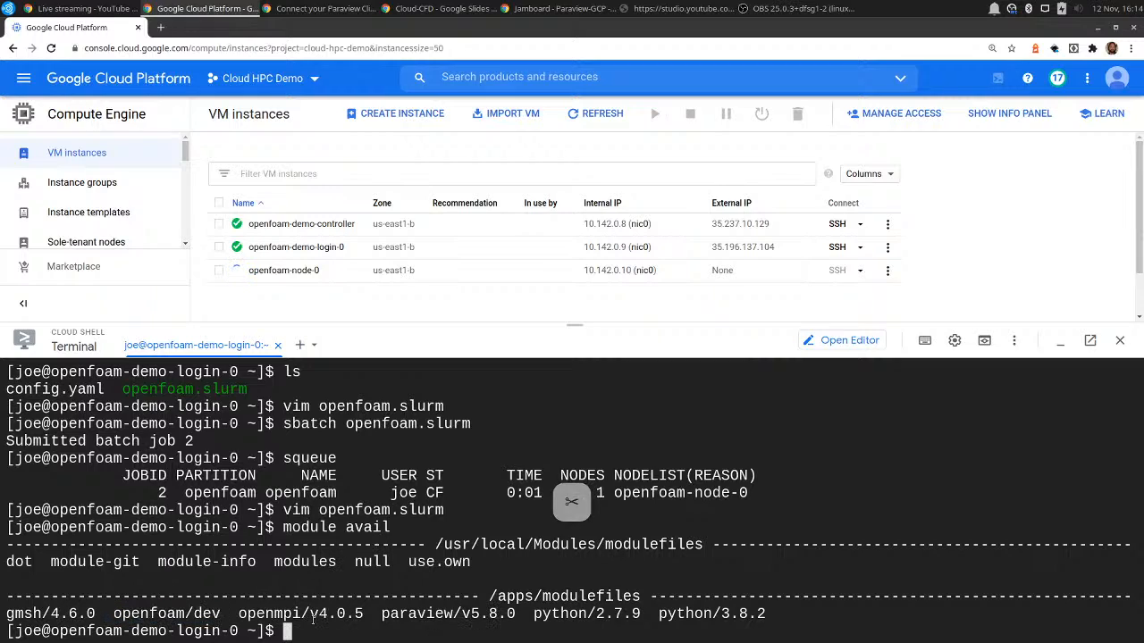
Reopen openfoam.slurm in vim and examine the openfoam module load and the commands that copy and enter the NACA0012 aerofoil demo.
key("Up")
key("Up")
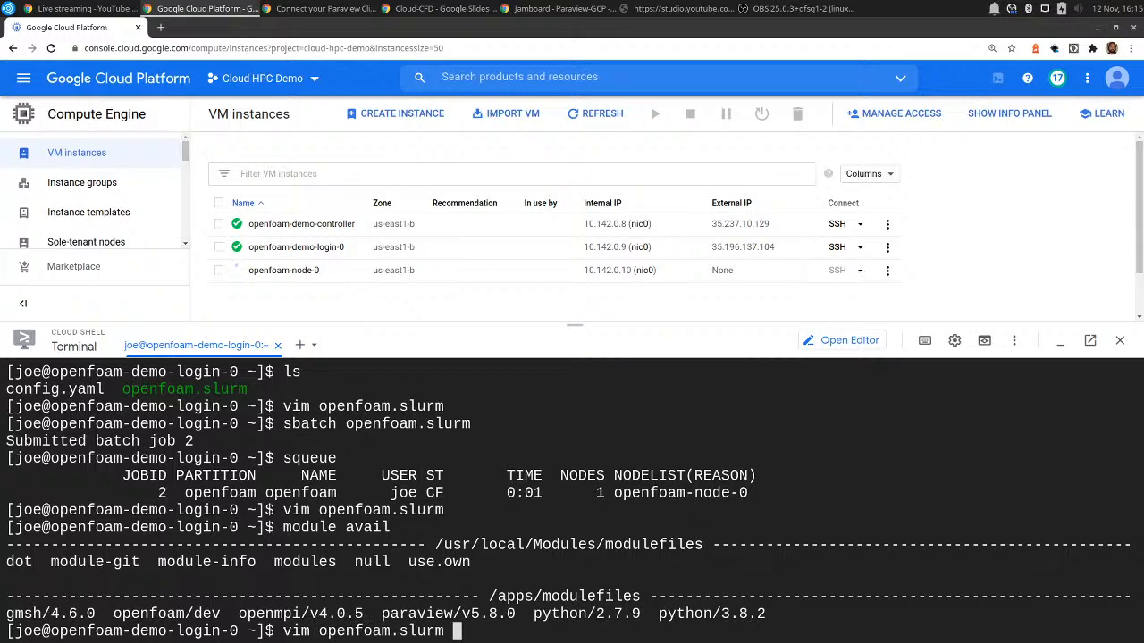
key("Return")
key("Up")
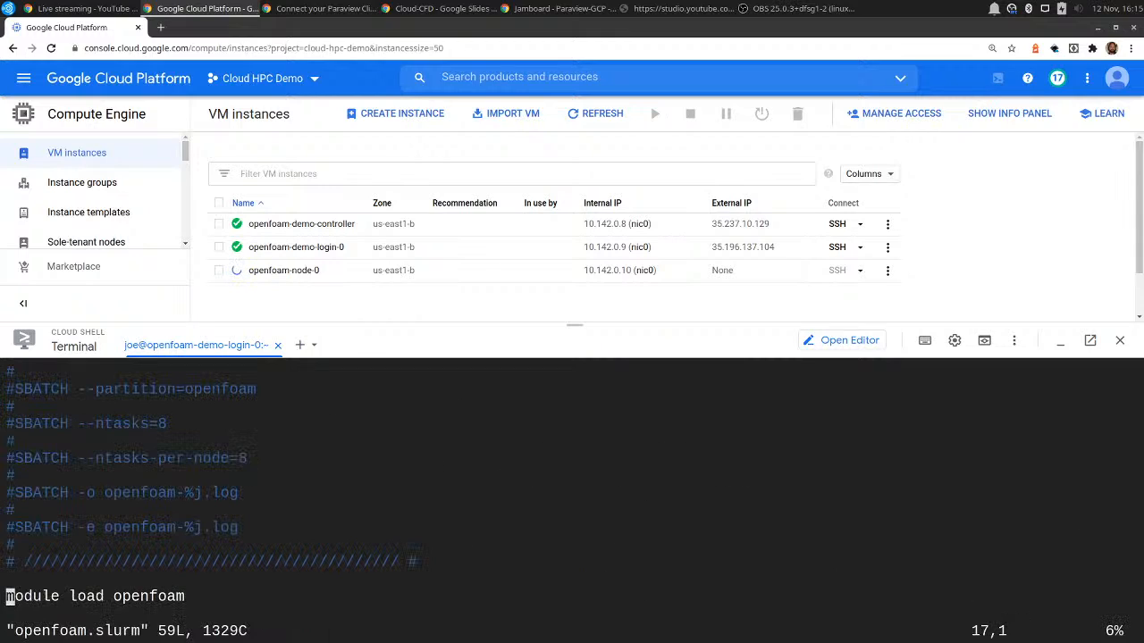
key("Down")
key("Down")
key("Down")
key("Down")
key("Down")
key("Down")
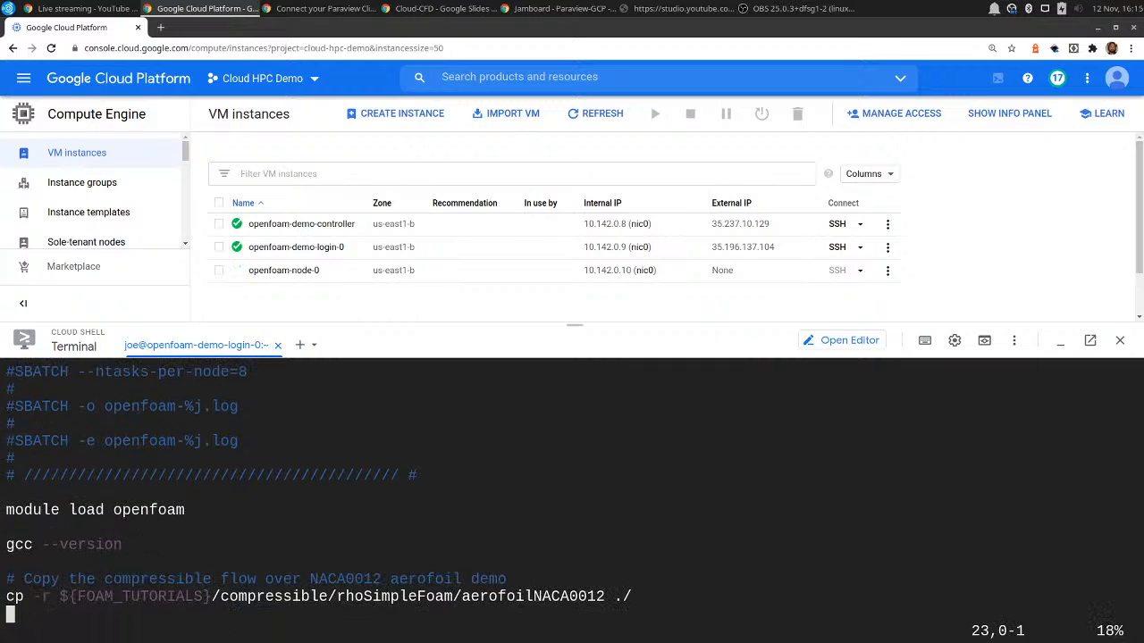
key("Down")
key("Down")
key("Down")
key("Down")
key("Down")
key("Down")
key("Down")
key("Down")
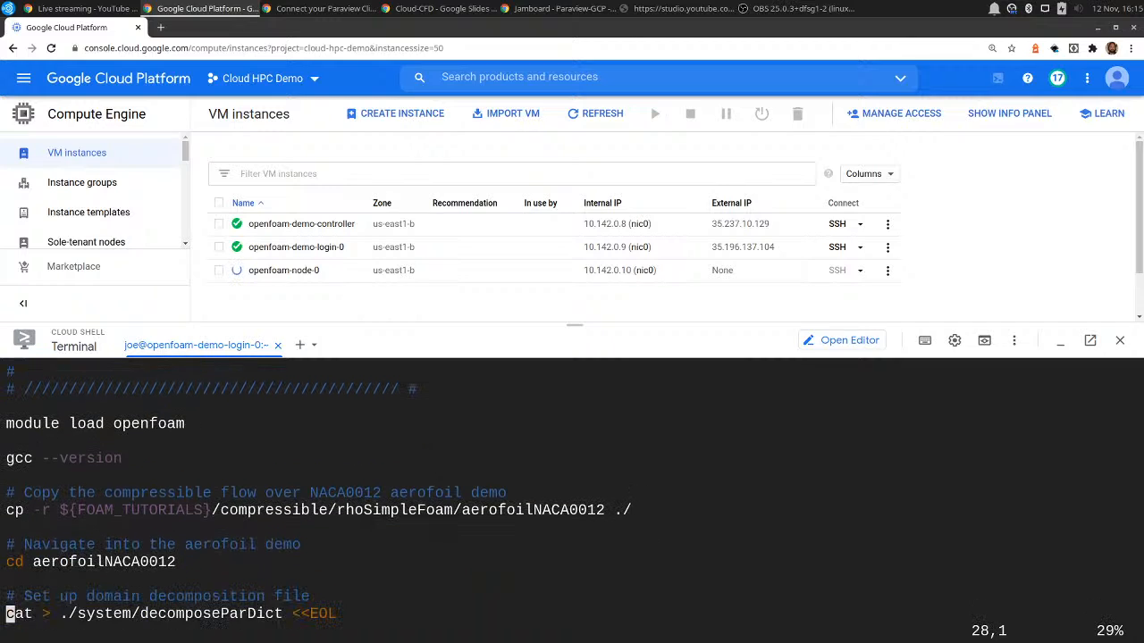
key("Up")
key("Up")
key("Up")
key("Up")
key("Up")
key("Up")
key("Up")
key("Up")
key("Up")
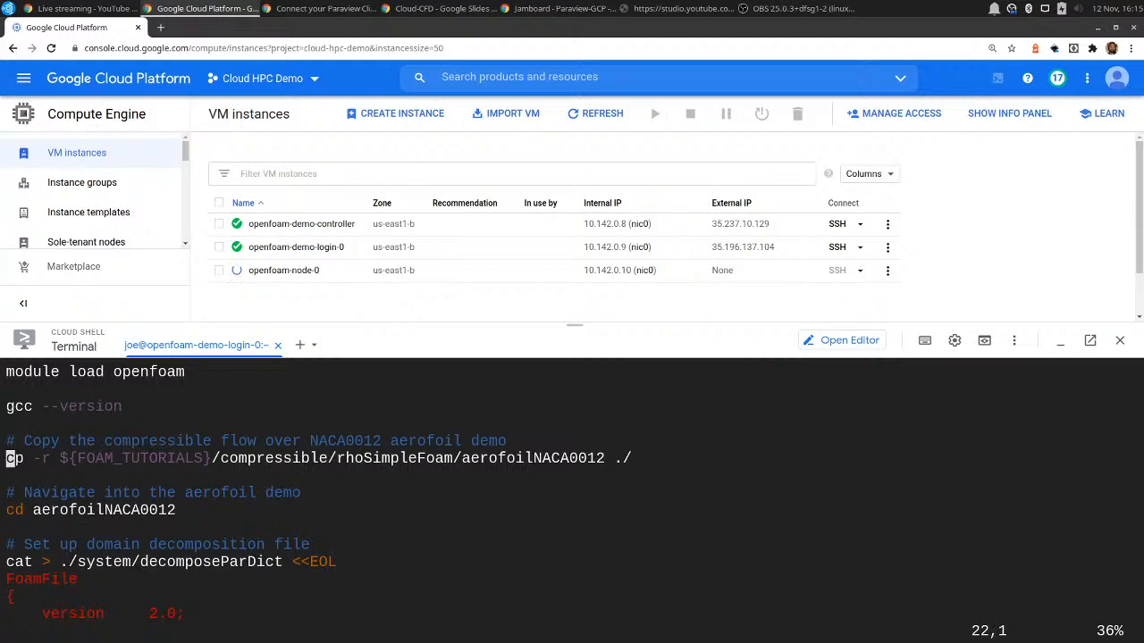
Examine the decomposeParDict block in openfoam.slurm, especially the SLURM_NTASKS variable used for numberOfSubdomains.
key("Down")
key("Down")
key("Down")
key("Down")
key("Down")
key("Down")
key("Down")
key("Down")
key("Down")
key("Down")
key("Down")
key("Down")
key("Down")
key("Down")
key("Down")
key("Down")
key("Down")
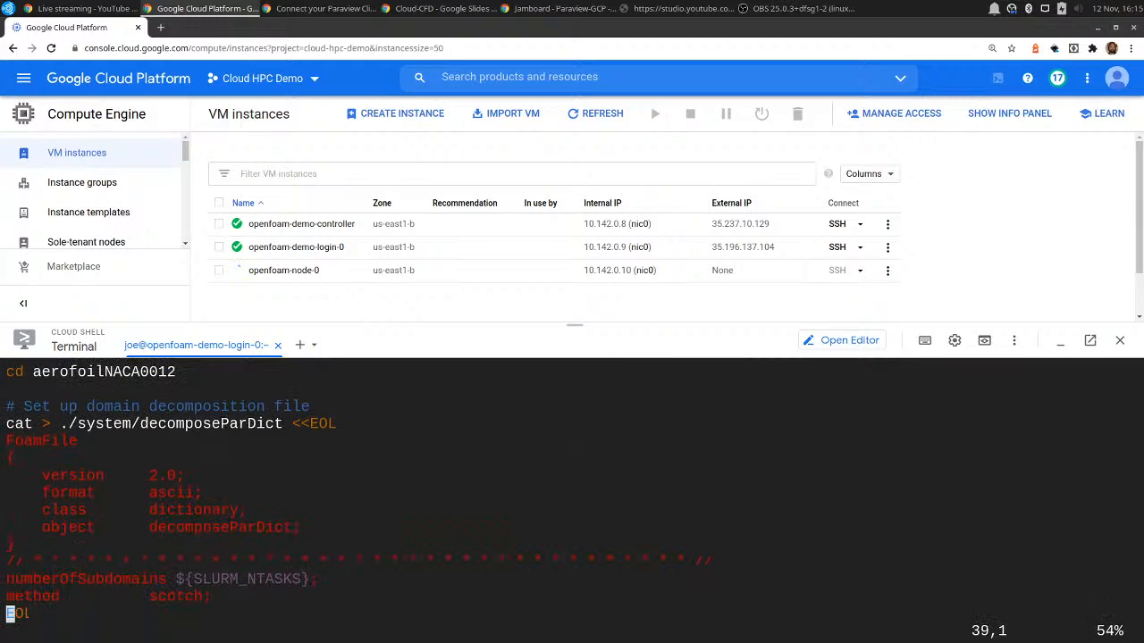
key("Down")
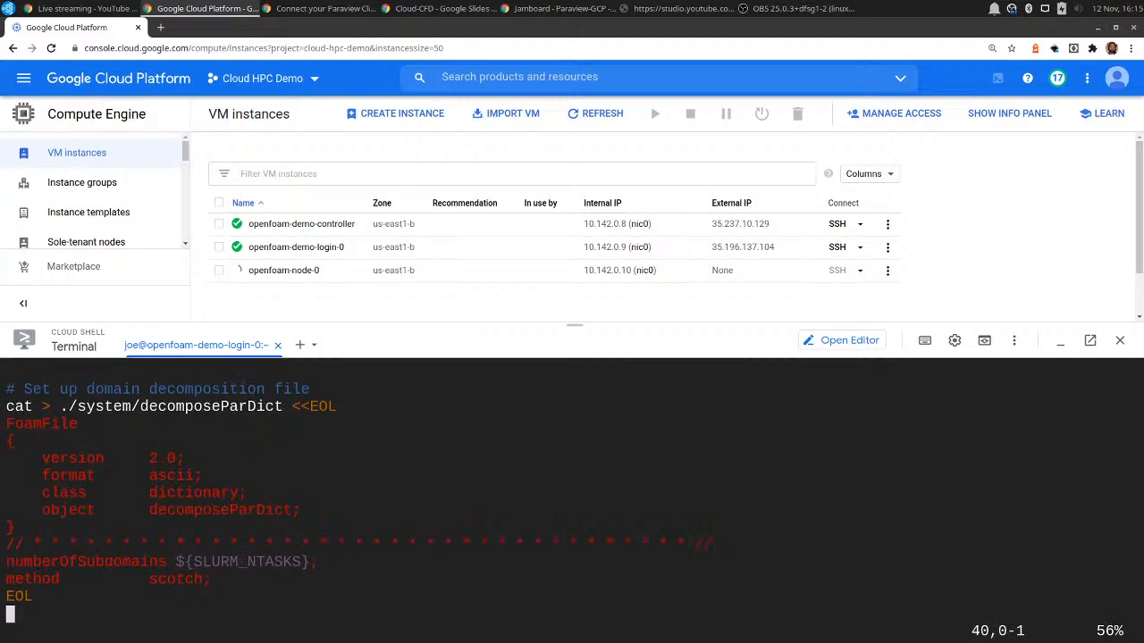
key("Up")
key("Up")
key("Up")
key("Right")
key("Right")
key("Right")
key("Right")
key("Right")
key("Right")
key("Right")
key("Right")
key("Right")
key("Right")
key("Right")
key("Right")
key("Right")
key("Right")
key("Right")
key("Right")
key("Right")
key("Right")
key("Right")
key("Right")
key("Right")
key("Right")
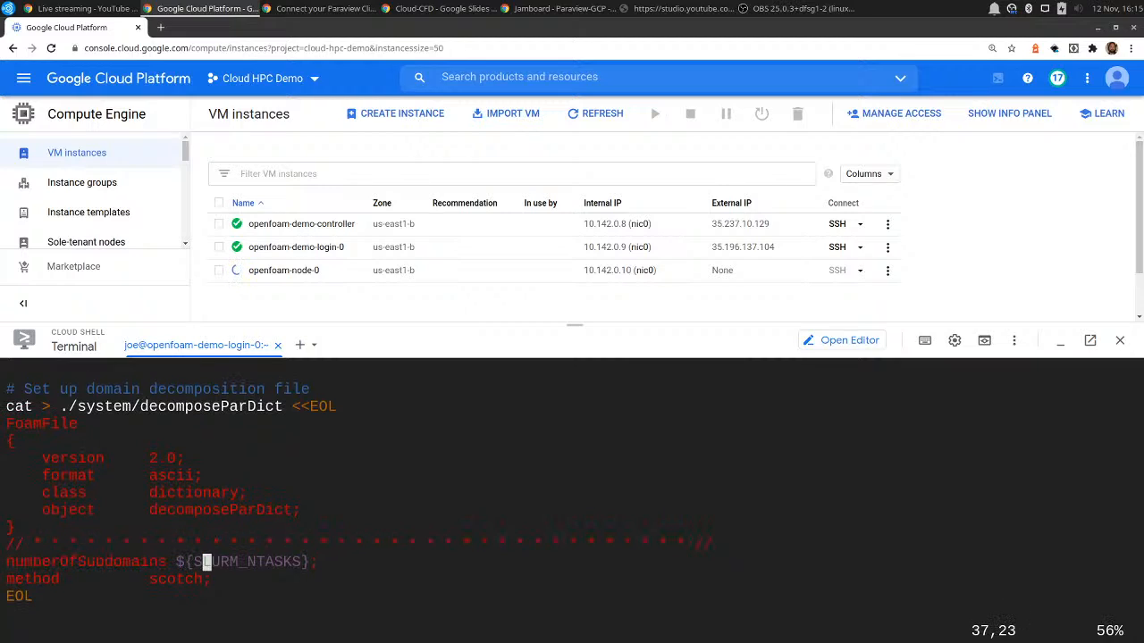
Read the script's RunFunctions sourcing, aerofoil geometry copy, mesh generation and decomposePar commands.
key("Down")
key("Down")
key("Down")
key("Down")
key("Down")
key("Down")
key("Down")
key("Down")
key("Down")
key("Down")
key("Down")
key("Down")
key("Down")
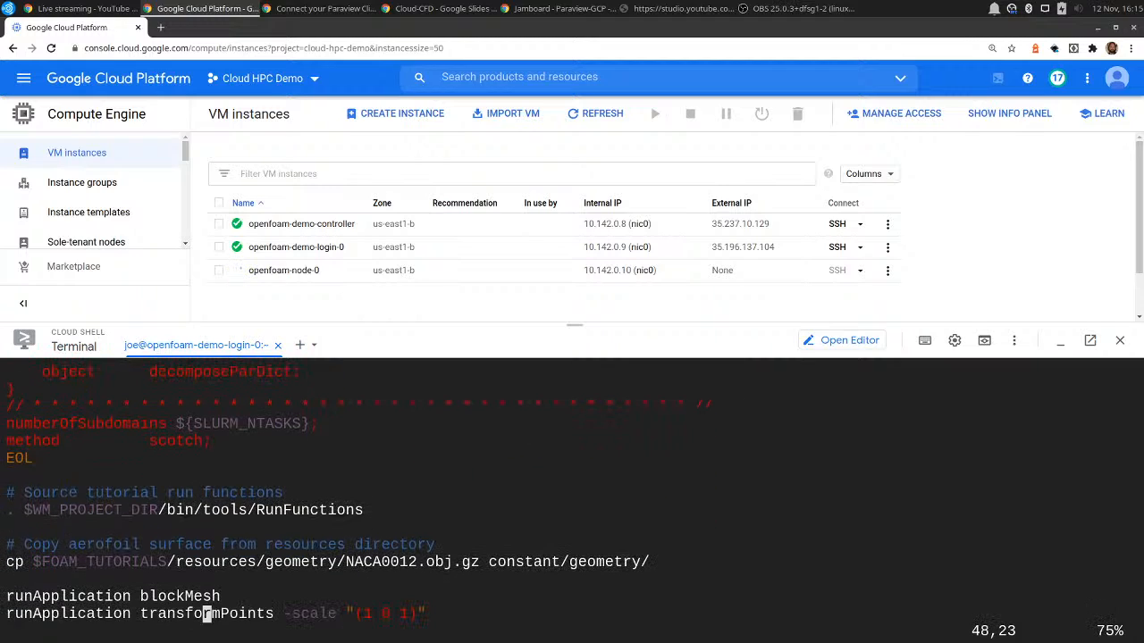
key("Down")
key("Down")
key("Down")
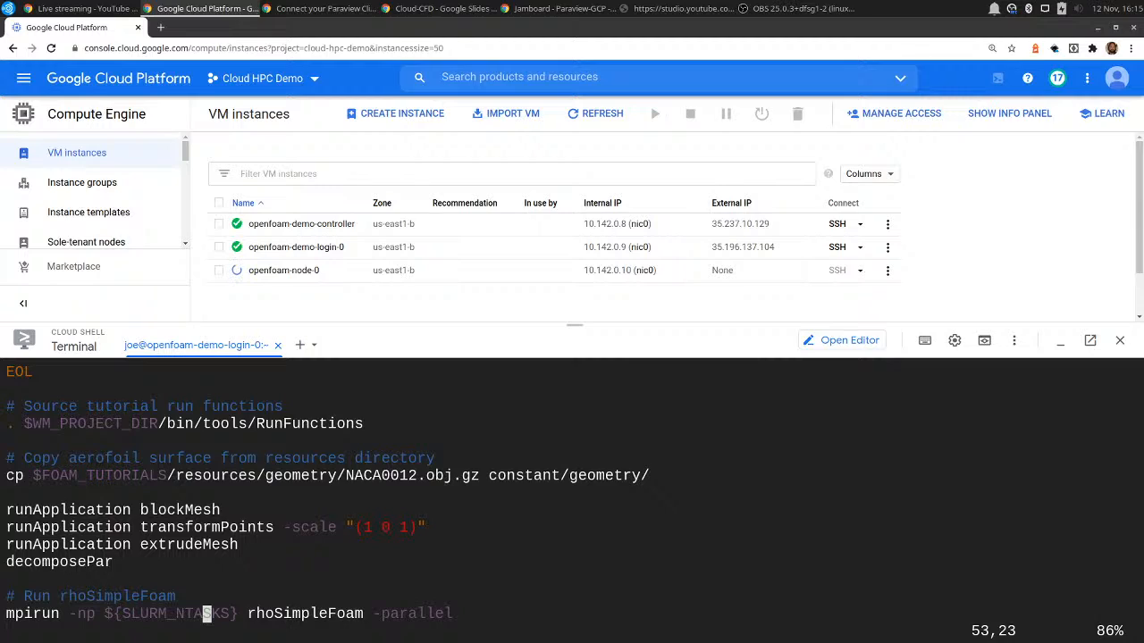
key("Down")
key("Up")
key("Up")
key("Up")
key("Up")
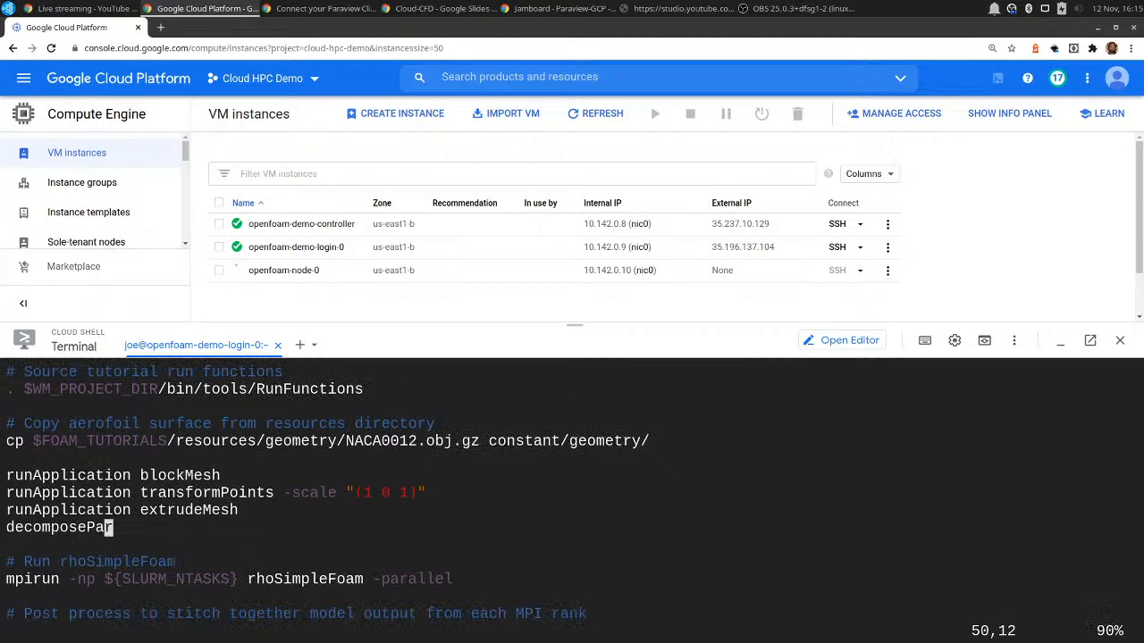
Examine the end of the script: the parallel rhoSimpleFoam mpirun command, reconstructPar, and the touch of naca0012.foam.
key("Down")
key("Down")
key("Down")
key("Down")
key("Up")
key("Right")
key("Right")
key("Right")
key("Right")
key("Right")
key("Right")
key("Right")
key("Right")
key("Right")
key("Right")
key("Right")
key("Right")
key("Right")
key("Right")
key("Right")
key("Right")
key("Right")
key("Right")
key("Down")
key("Down")
key("Down")
key("Down")
key("Down")
key("Down")
key("Up")
key("Up")
key("Up")
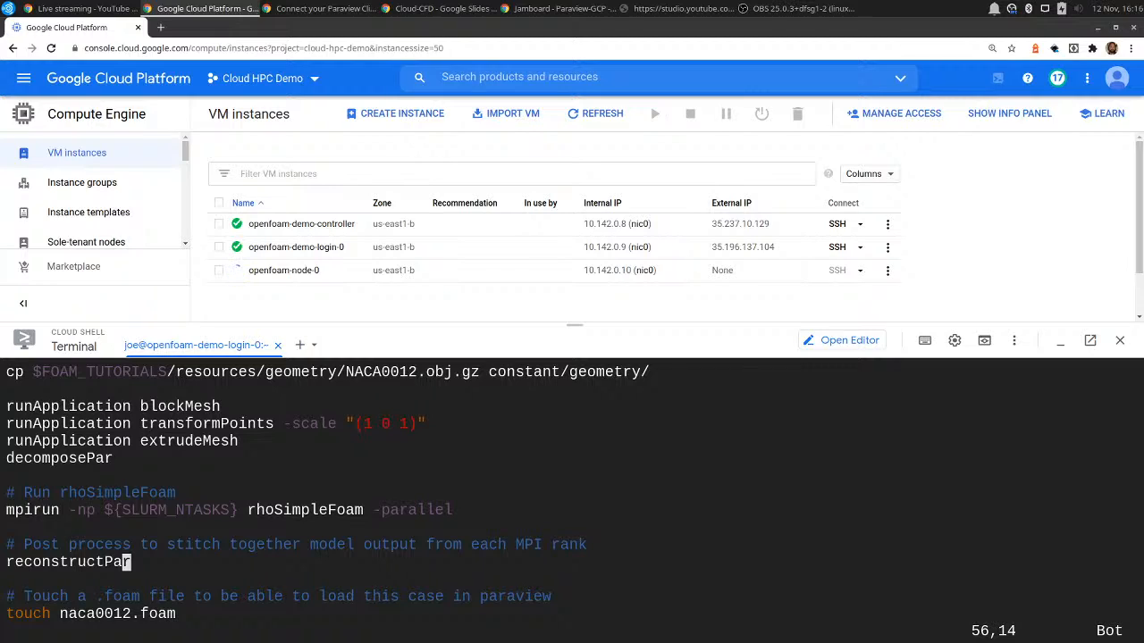
key("Down")
key("Down")
key("Down")
Refresh the VM instances list, quit vim, and check the job's status with squeue.
left_click(597, 113)
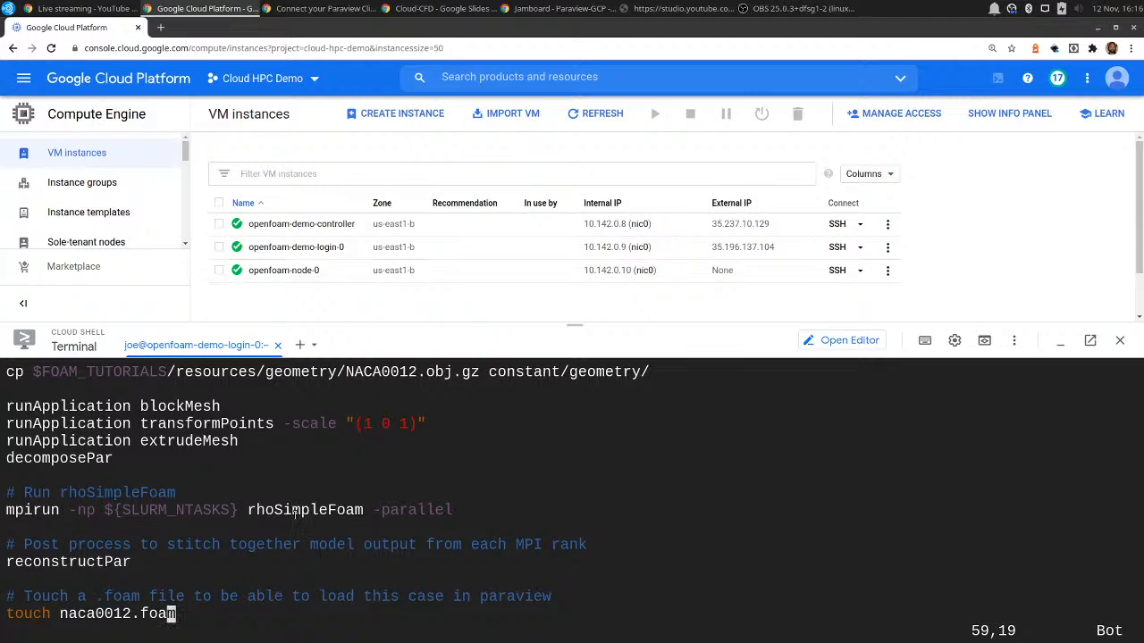
type(":q")
key("Return")
type("squeue")
key("Return")
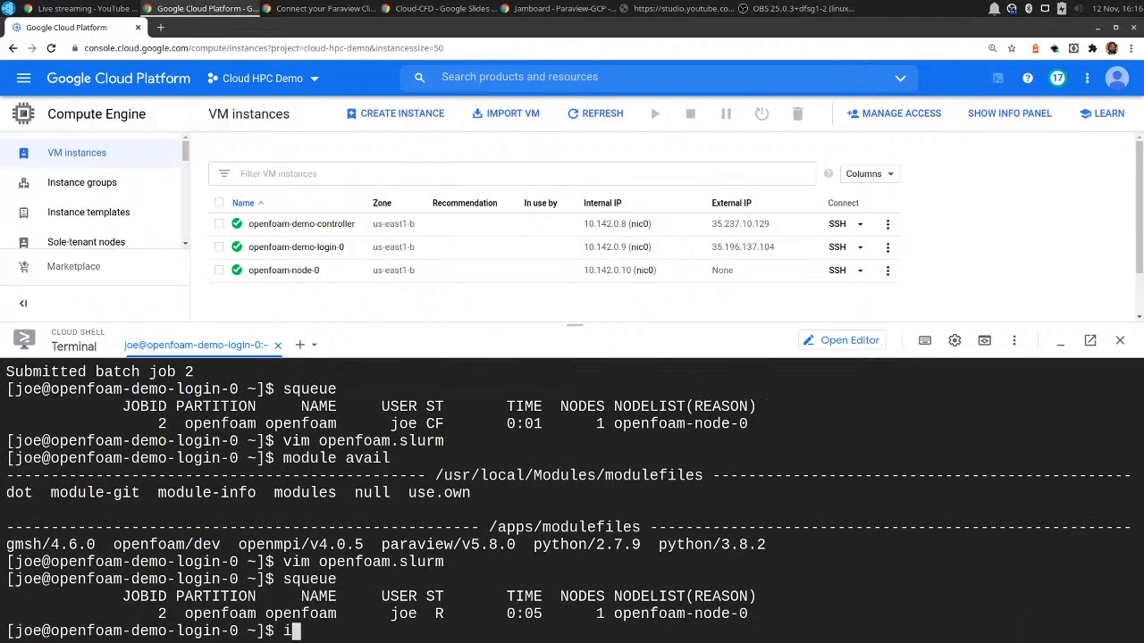
List the home directory's files and highlight openfoam-2.log and the aerofoilNACA0012 folder in the listing.
type("ls")
key("Return")
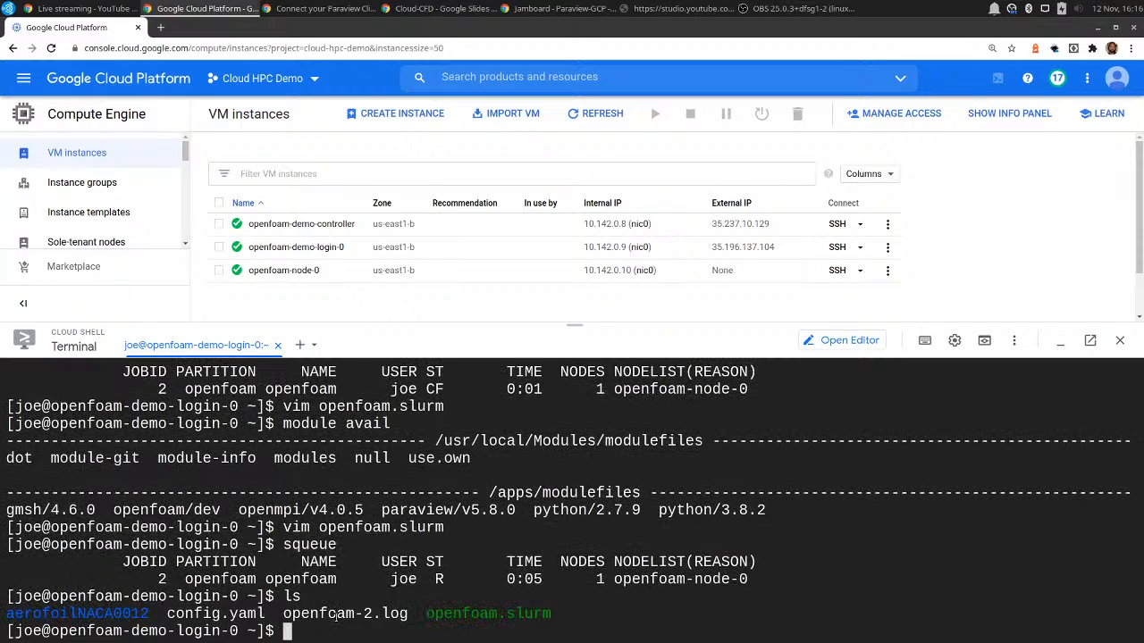
left_click_drag(409, 614, 277, 614)
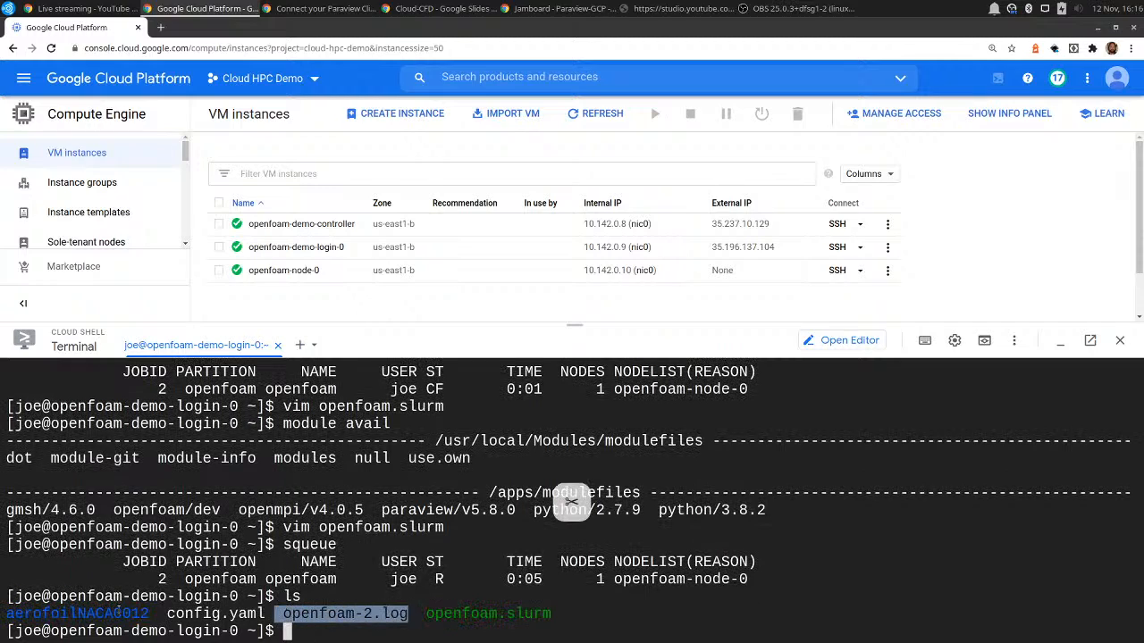
left_click_drag(148, 614, 7, 614)
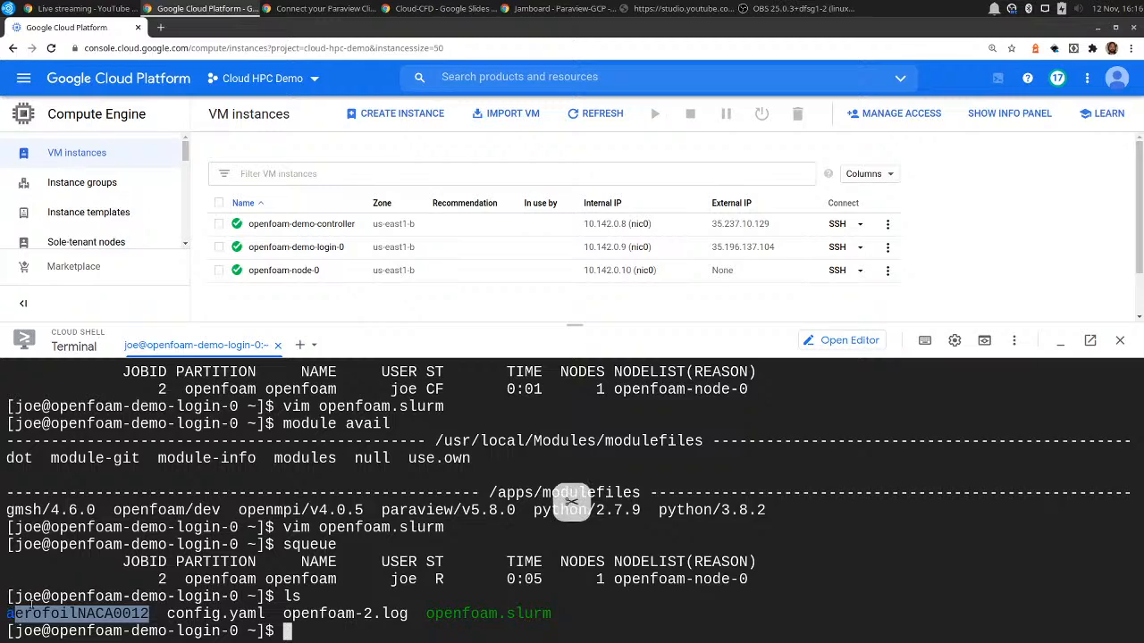
left_click(392, 580)
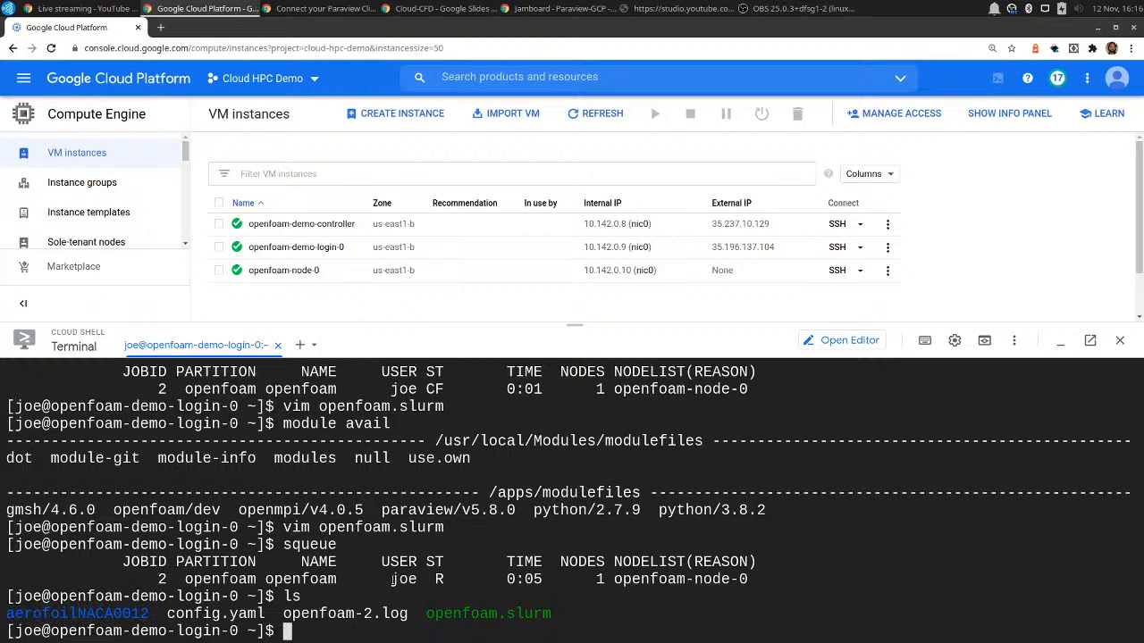
Open a terminal on the local computer, maximize its window, and enlarge its text for readability.
left_click(7, 7)
left_click(183, 128)
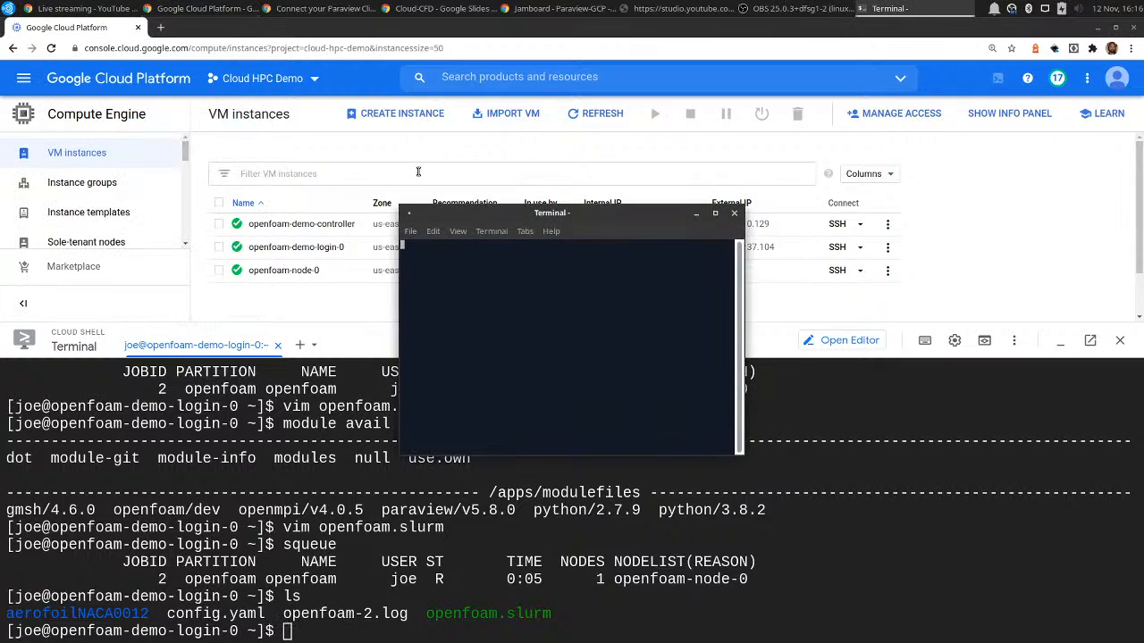
double_click(452, 206)
key("ctrl+plus")
key("ctrl+plus")
key("ctrl+plus")
key("ctrl+plus")
key("ctrl+plus")
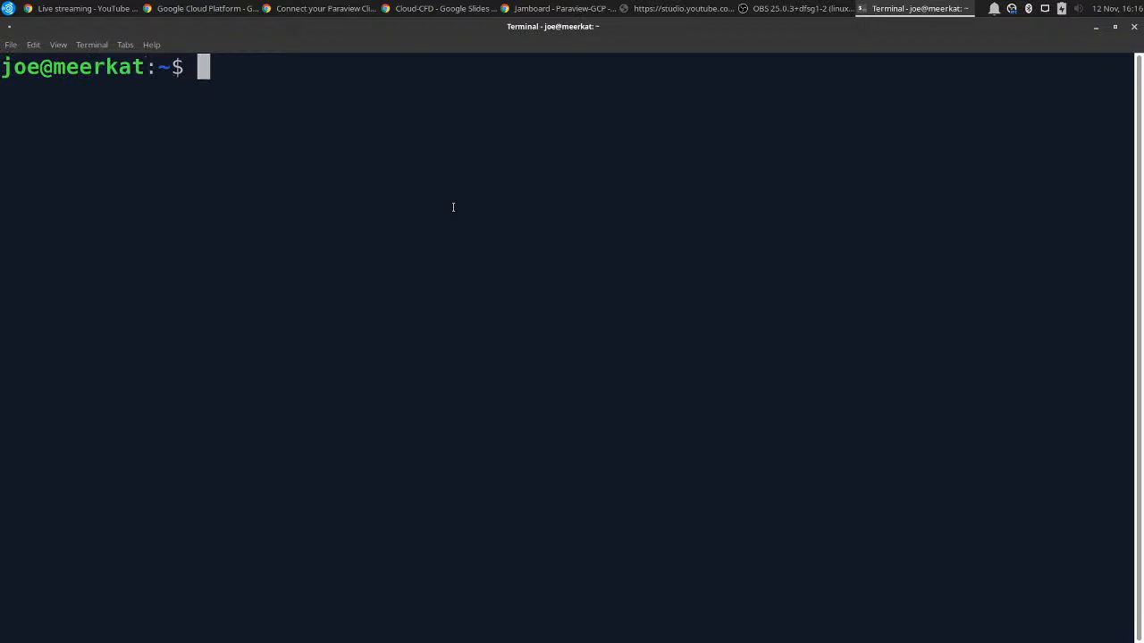
key("ctrl+minus")
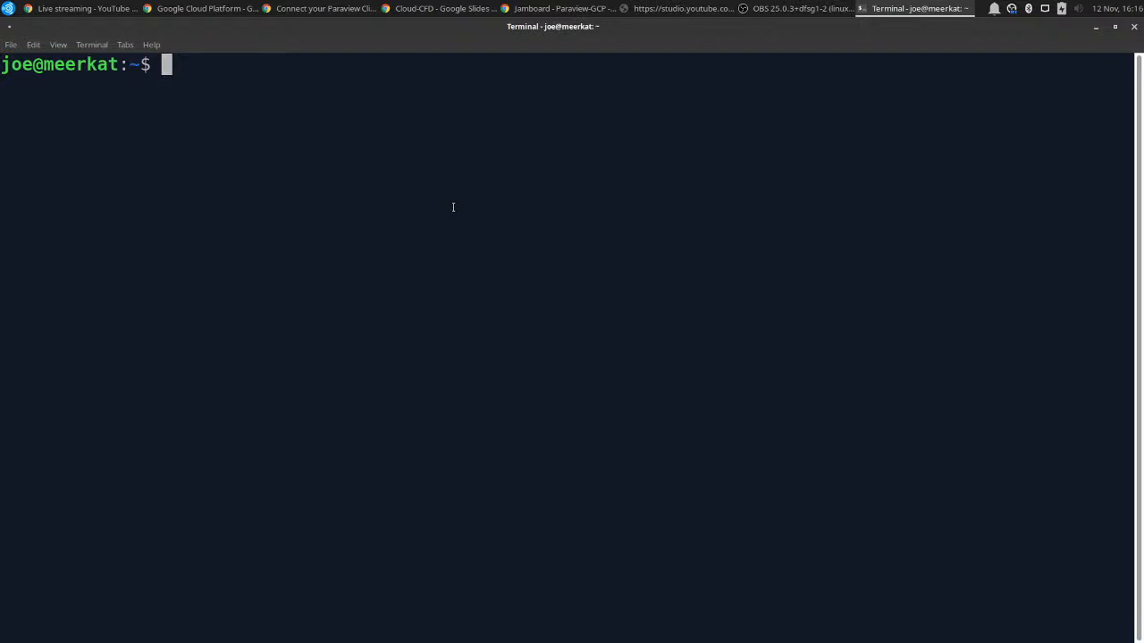
Create a directory named paraview-pvsc in the local home folder.
type("mkdir paraview")
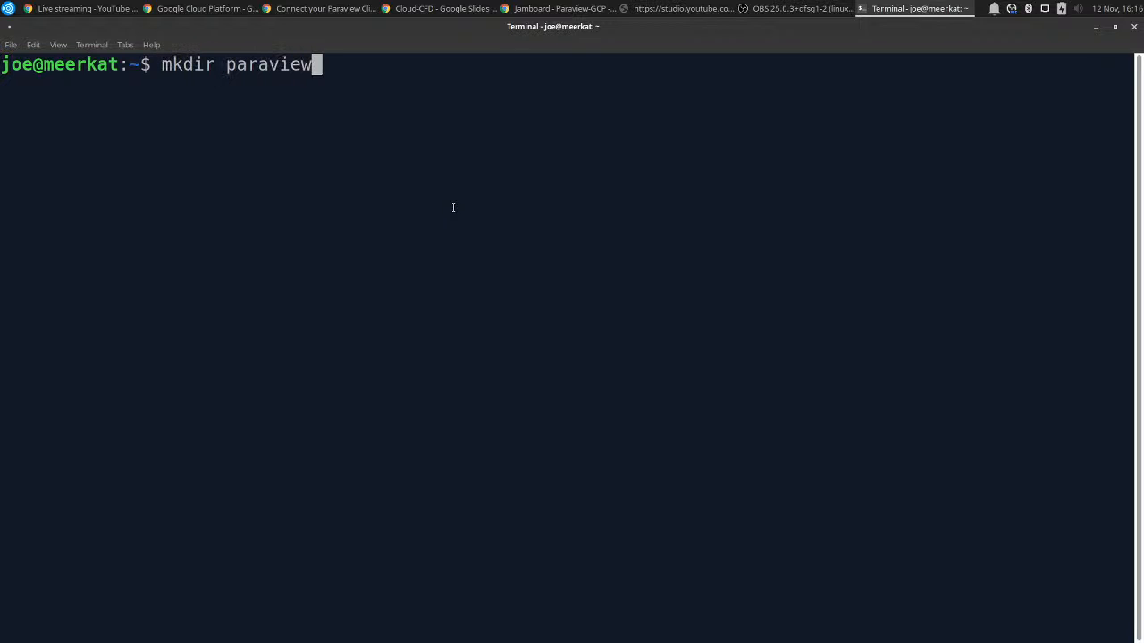
type("-pvsc")
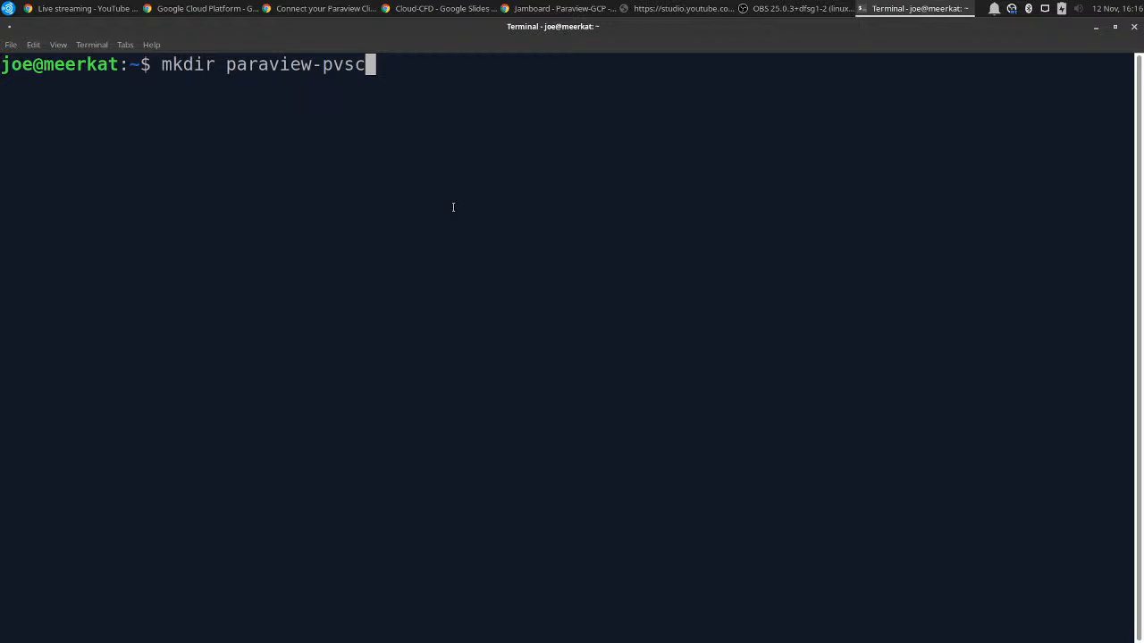
key("Return")
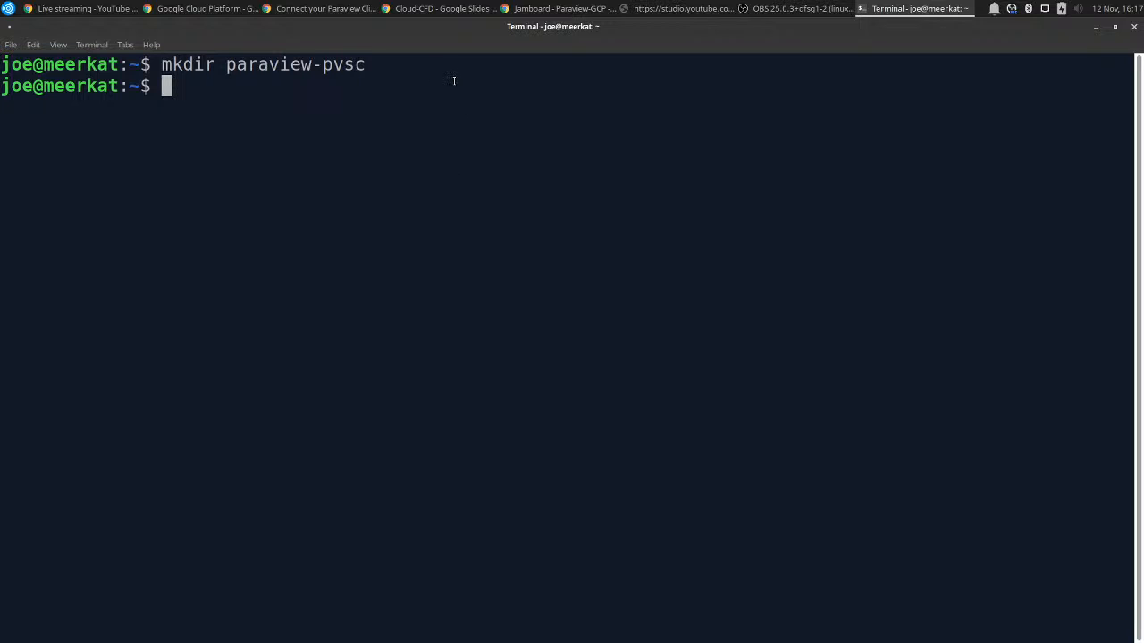
Copy the external IP of openfoam-demo-login-0 from the VM instances list and return to the local terminal.
left_click(159, 7)
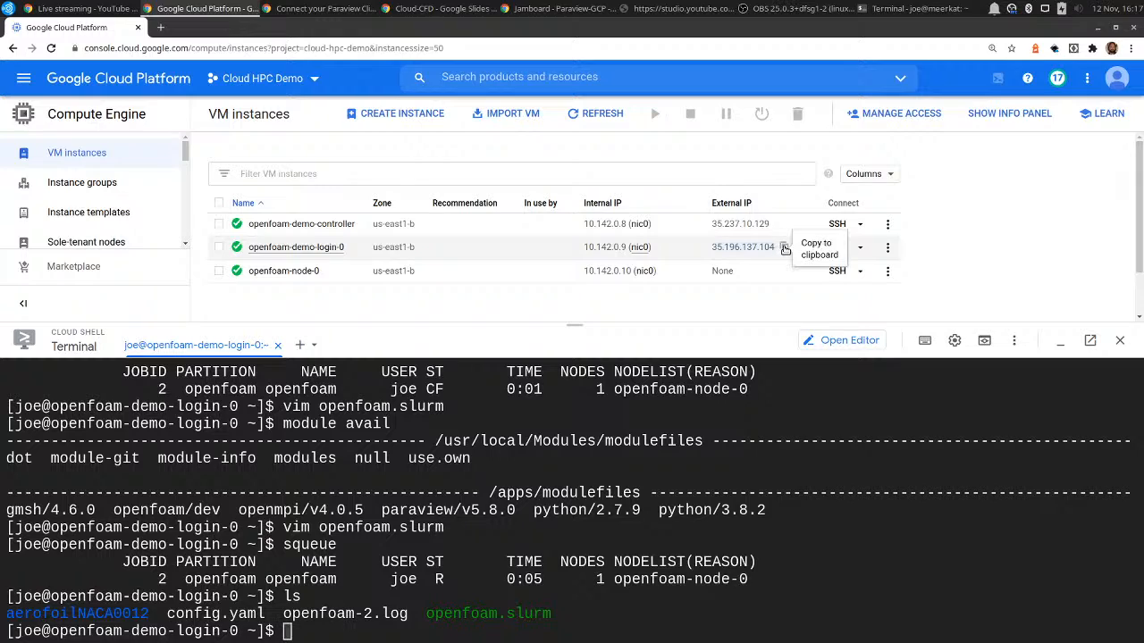
left_click(784, 248)
left_click(916, 8)
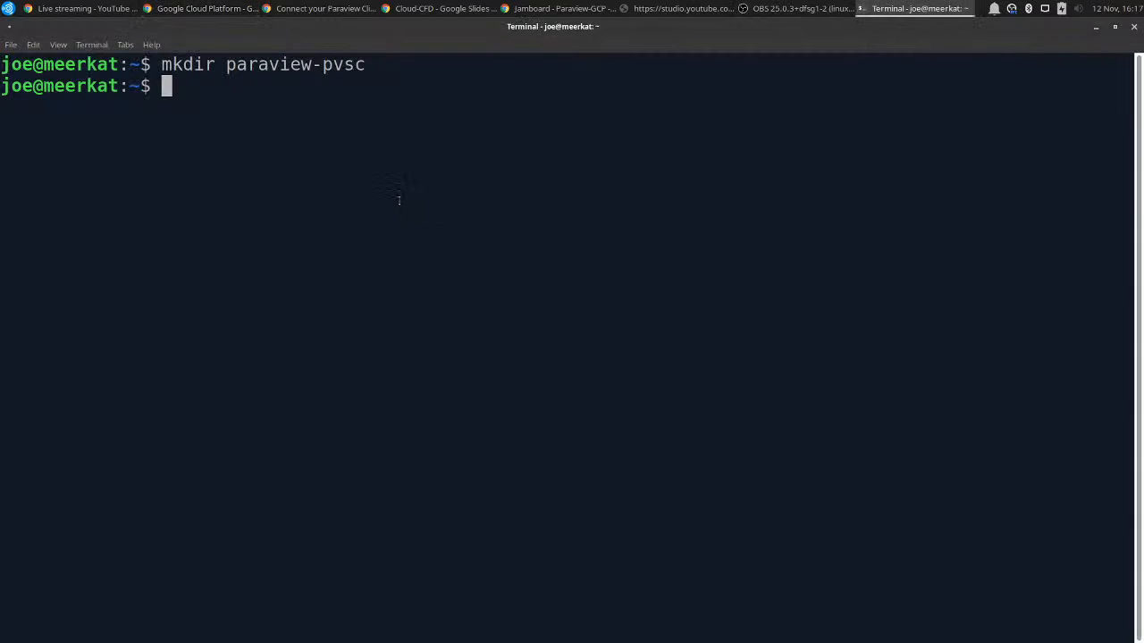
Compose an scp command that copies /apps/share/paraview-gcp.pvsc from the login node's external IP into the local paraview-pvsc/ directory.
type("scp joe@")
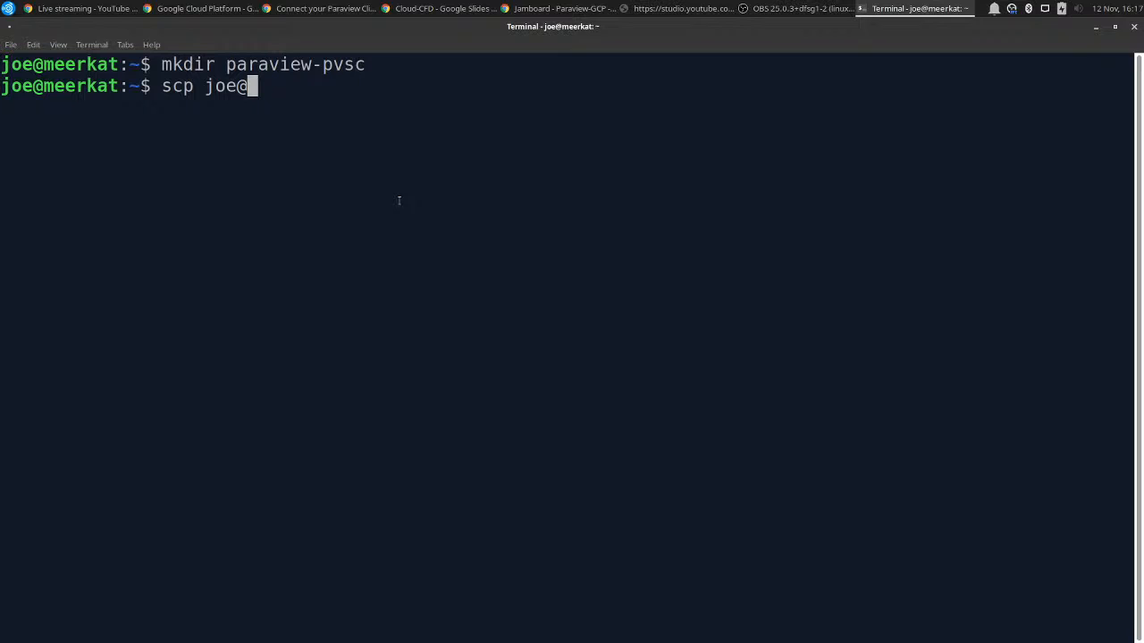
key("ctrl+shift+v")
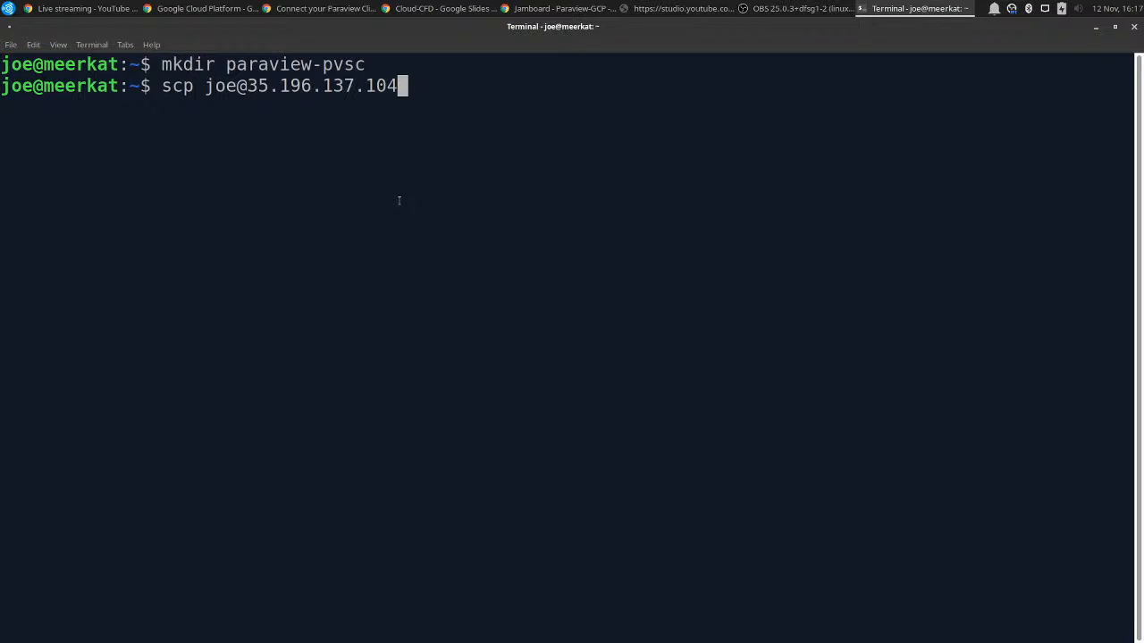
type(":/apps/sha")
type("re/")
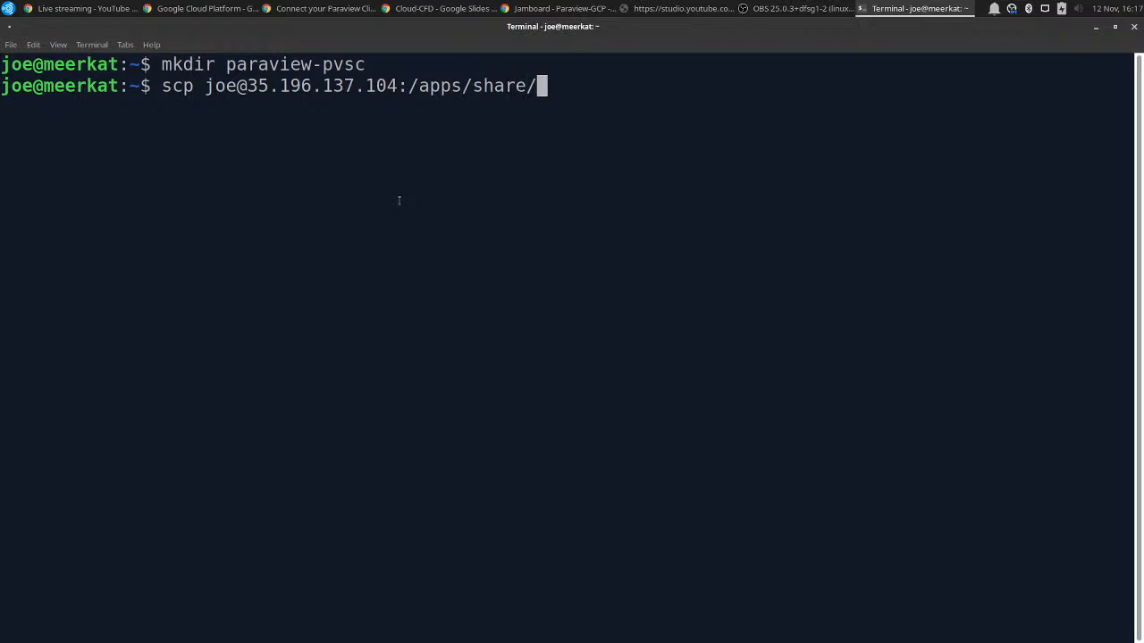
type("paraview-gcp.pvsc")
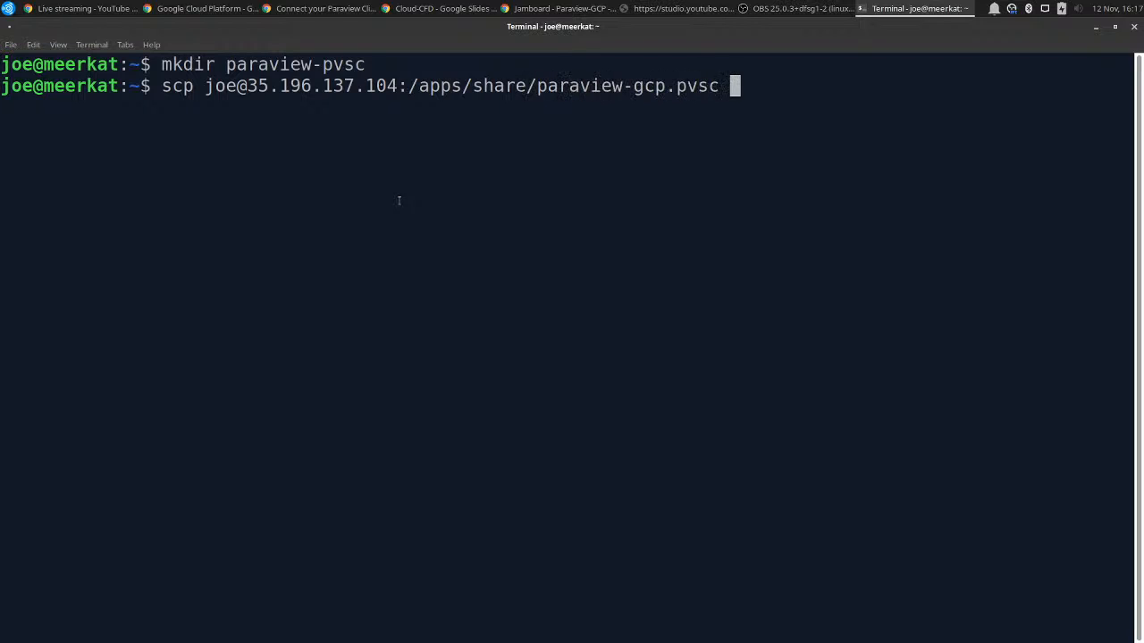
type(" par")
key("Tab")
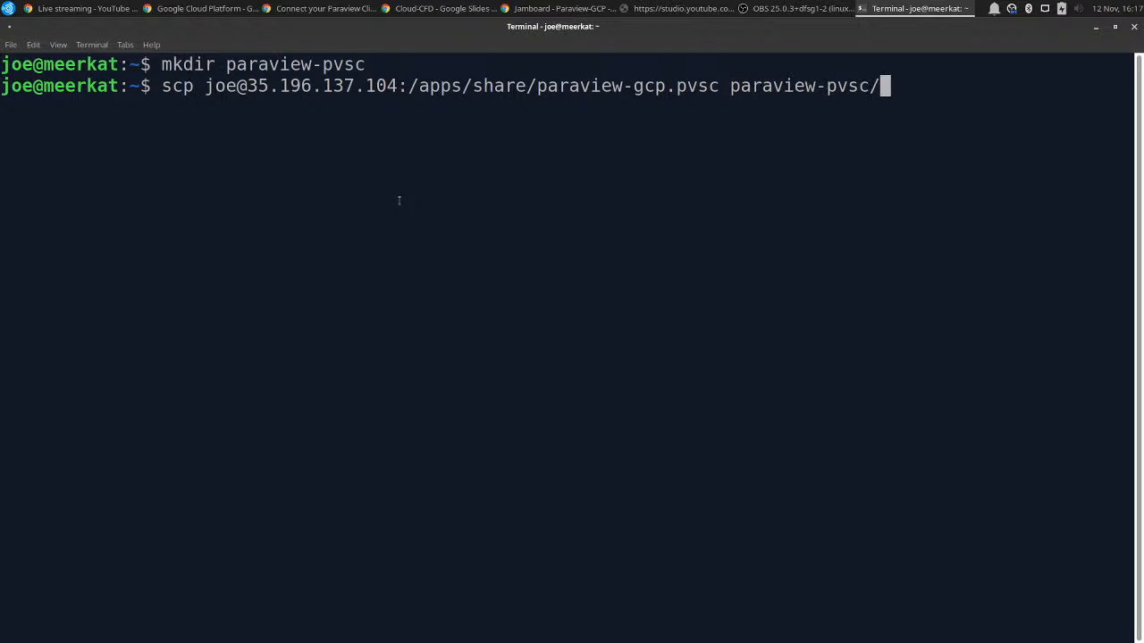
Run the scp transfer, accepting the host with yes and entering the private key's password, and clear the terminal.
key("Return")
type("yes")
key("Return")
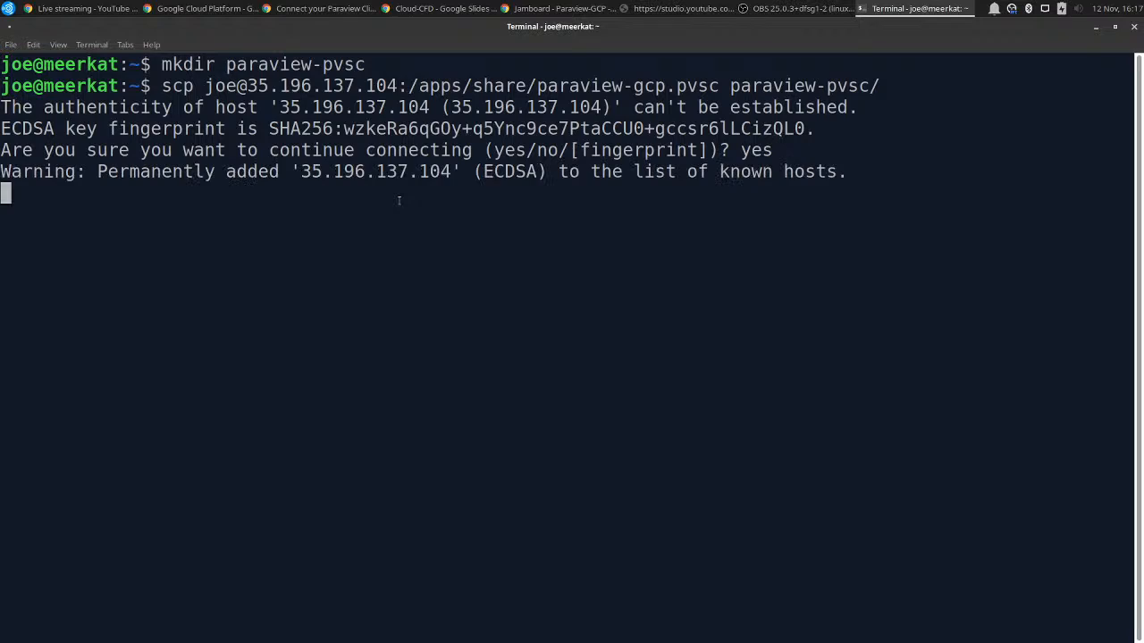
type("••••••••••")
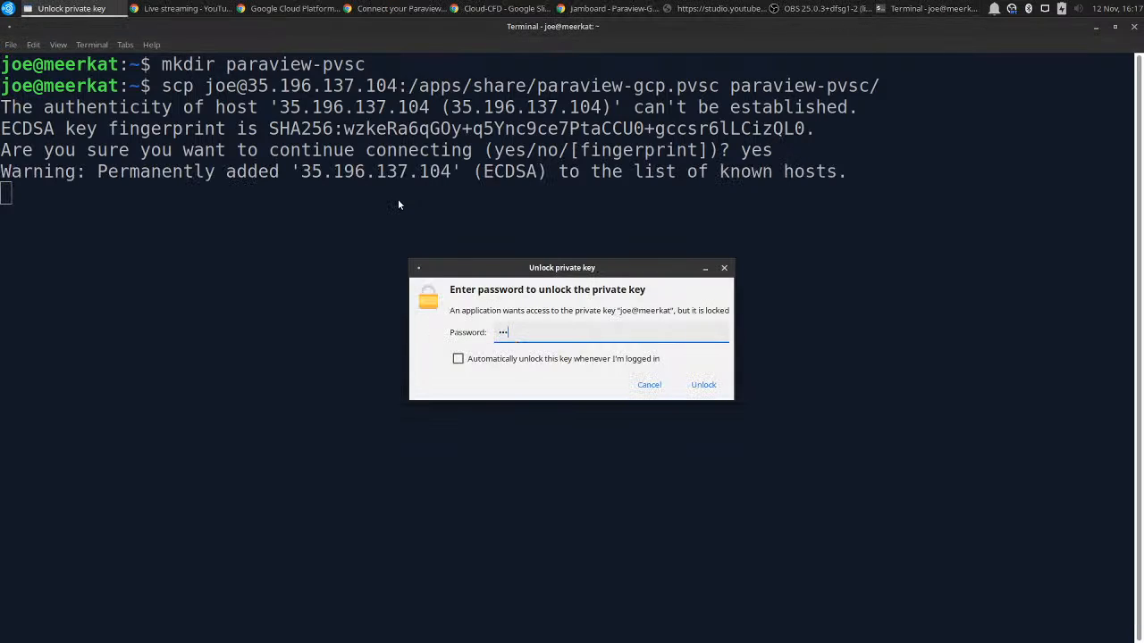
key("Return")
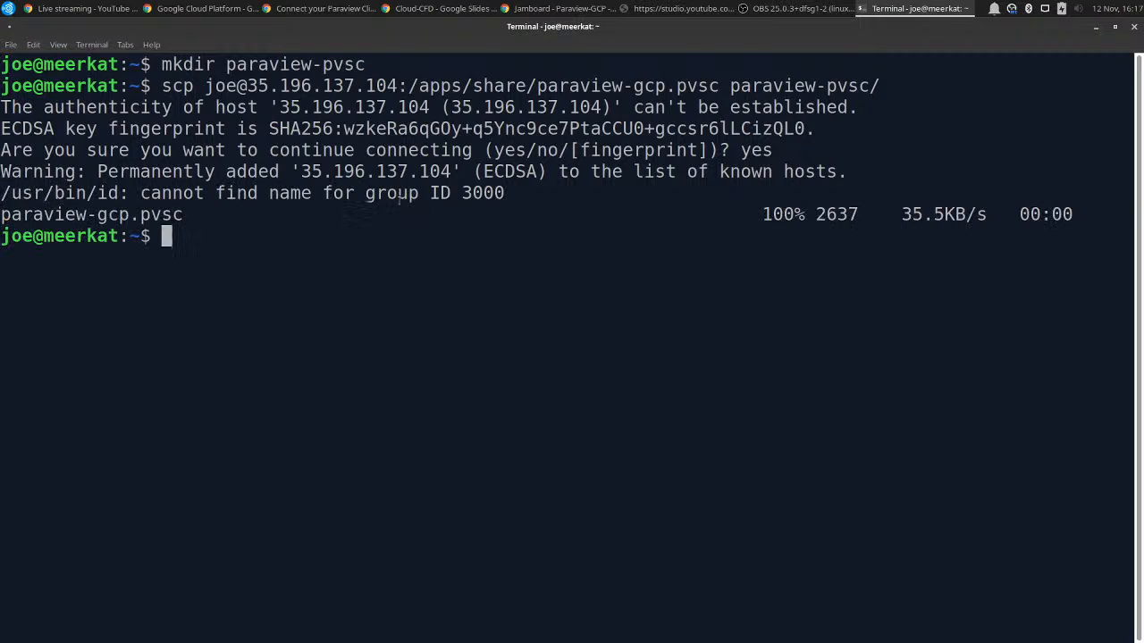
key("ctrl+l")
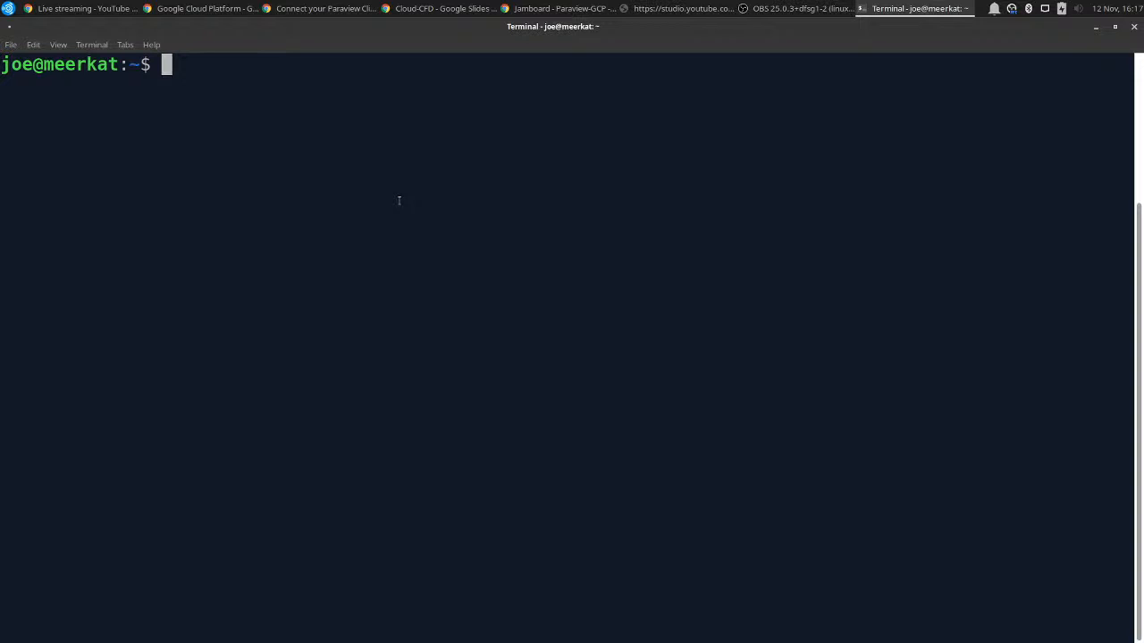
Launch ParaView as a background process from the local terminal.
type("paraview ")
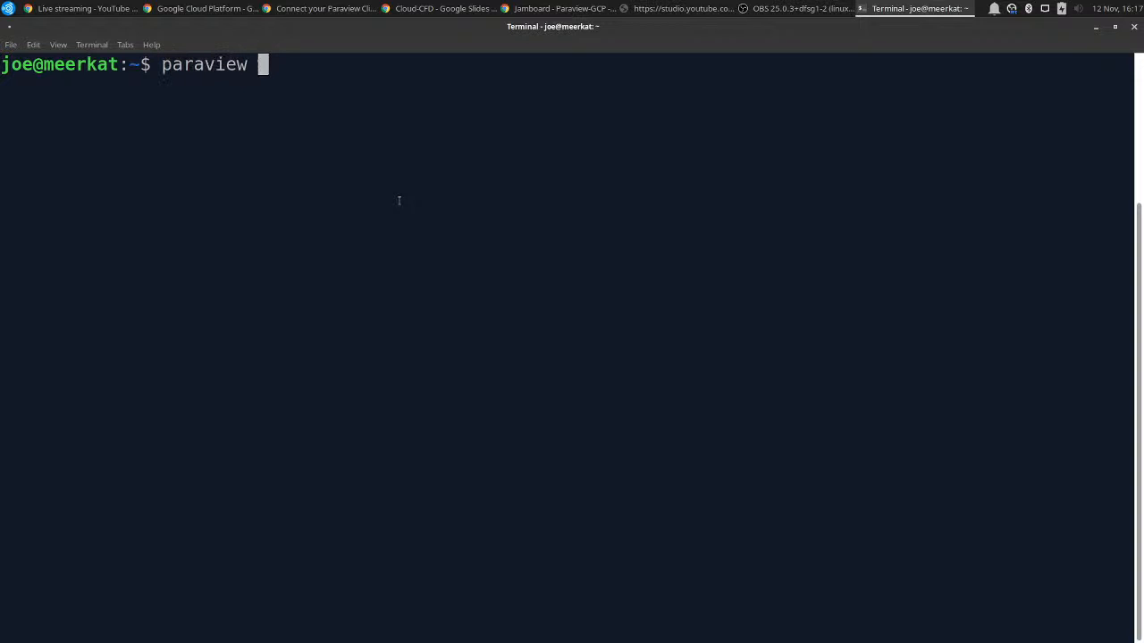
type("&")
key("Return")
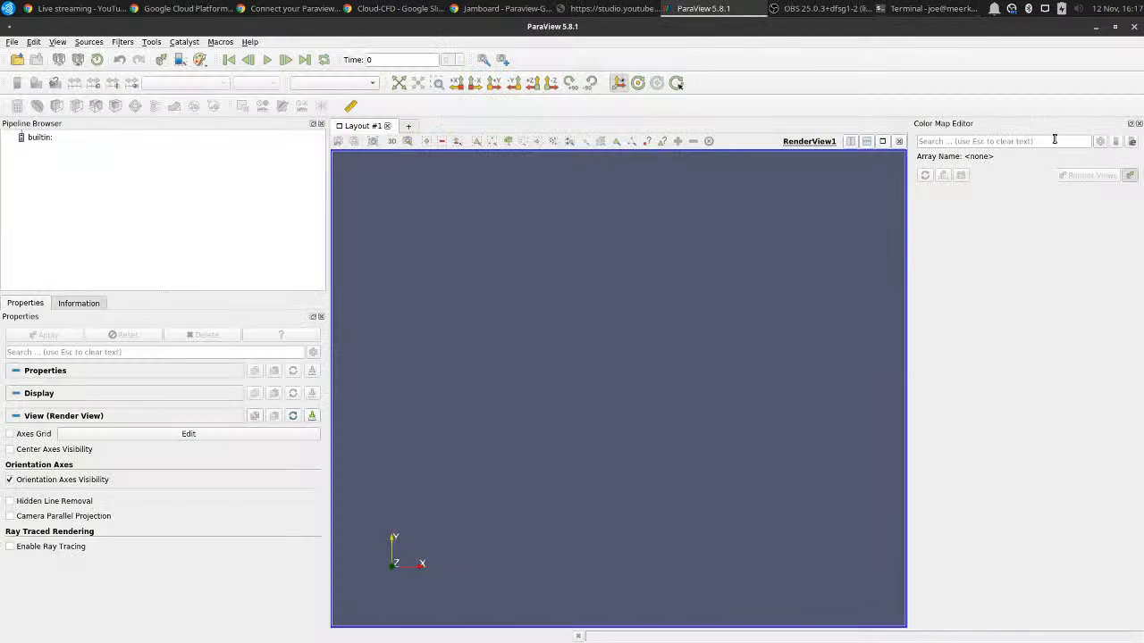
Close the Color Map Editor and show the Memory Inspector in ParaView.
left_click(1137, 125)
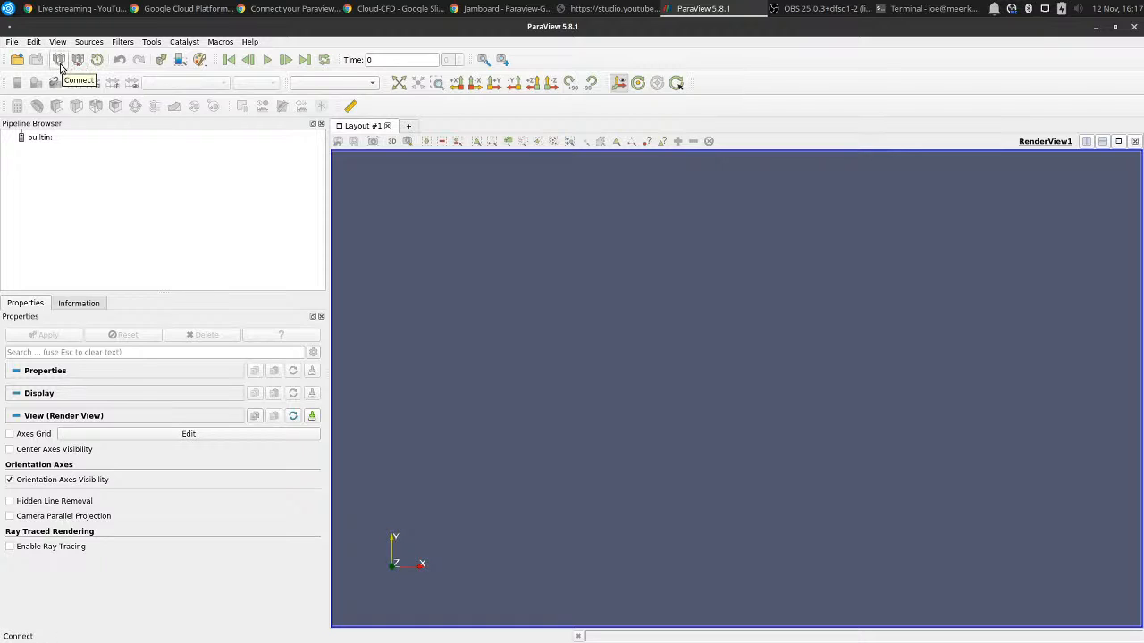
left_click(57, 42)
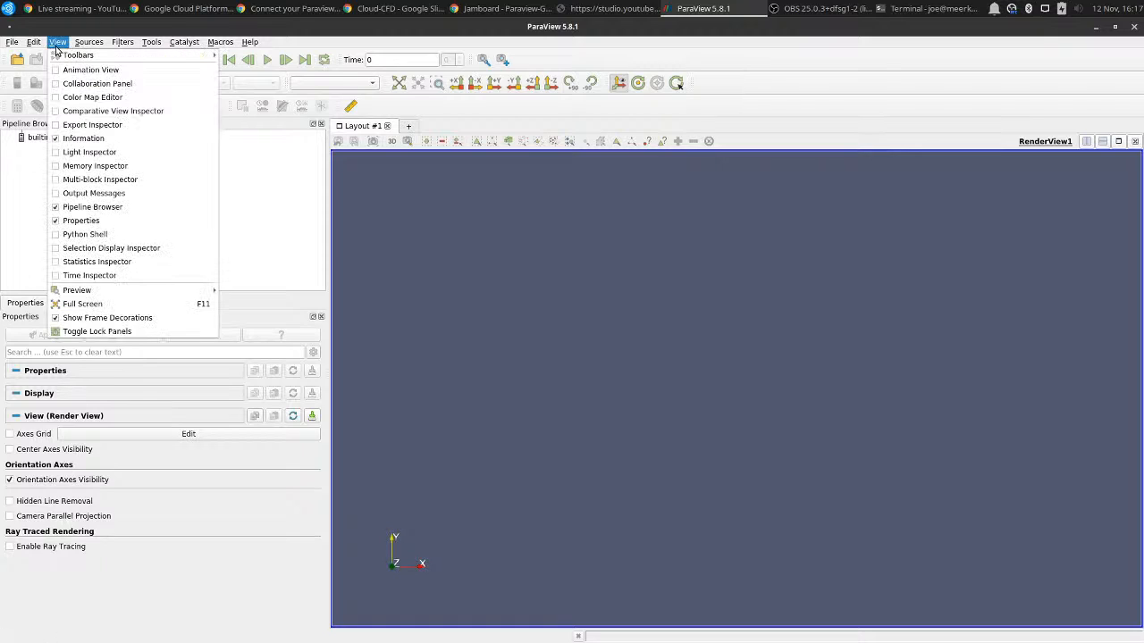
left_click(85, 166)
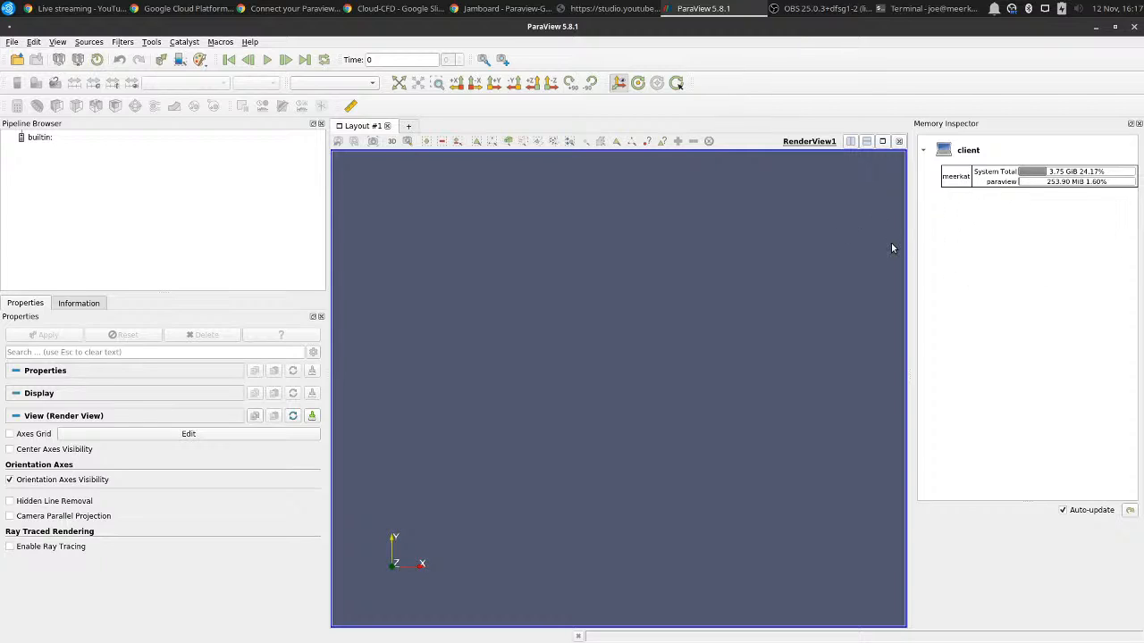
Load the server configuration file paraview-gcp.pvsc from the paraview-pvsc folder.
left_click(58, 61)
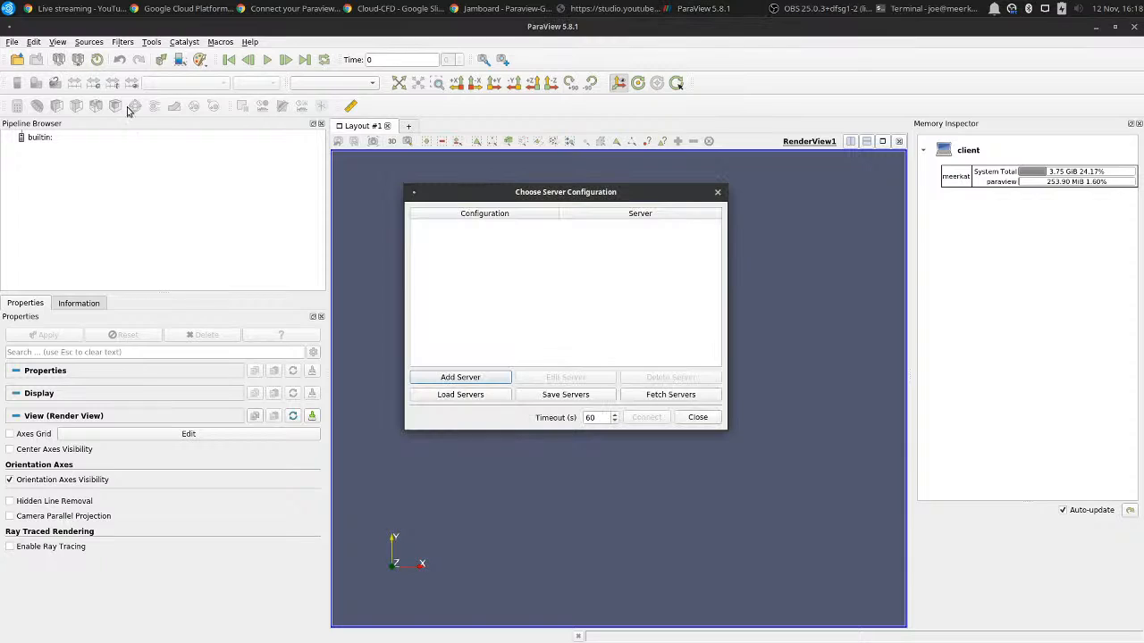
left_click(455, 396)
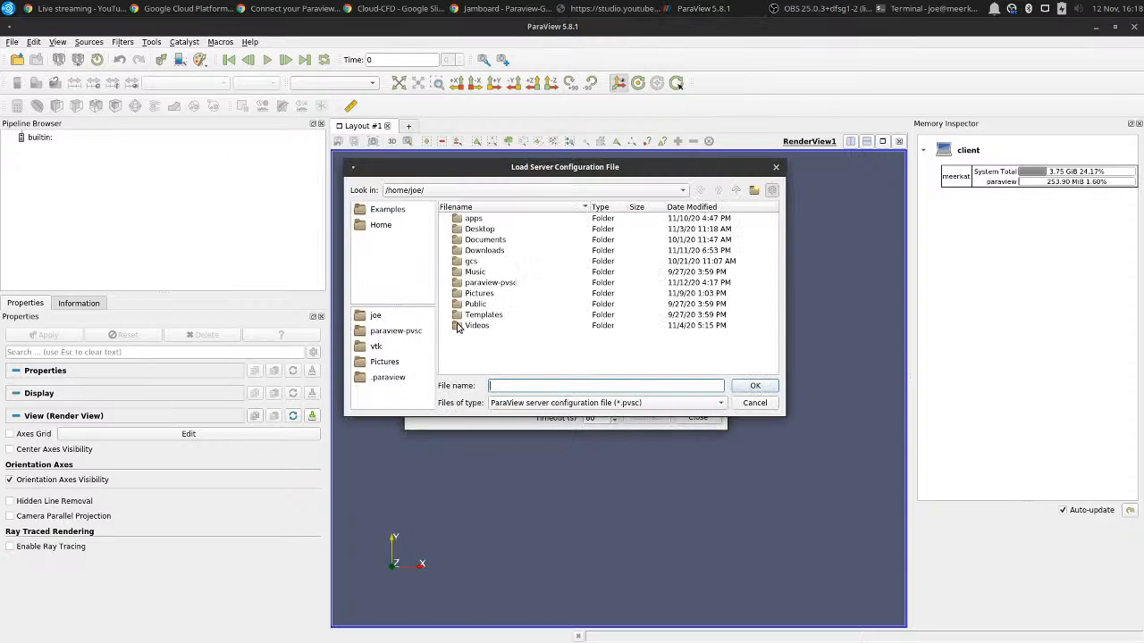
double_click(482, 282)
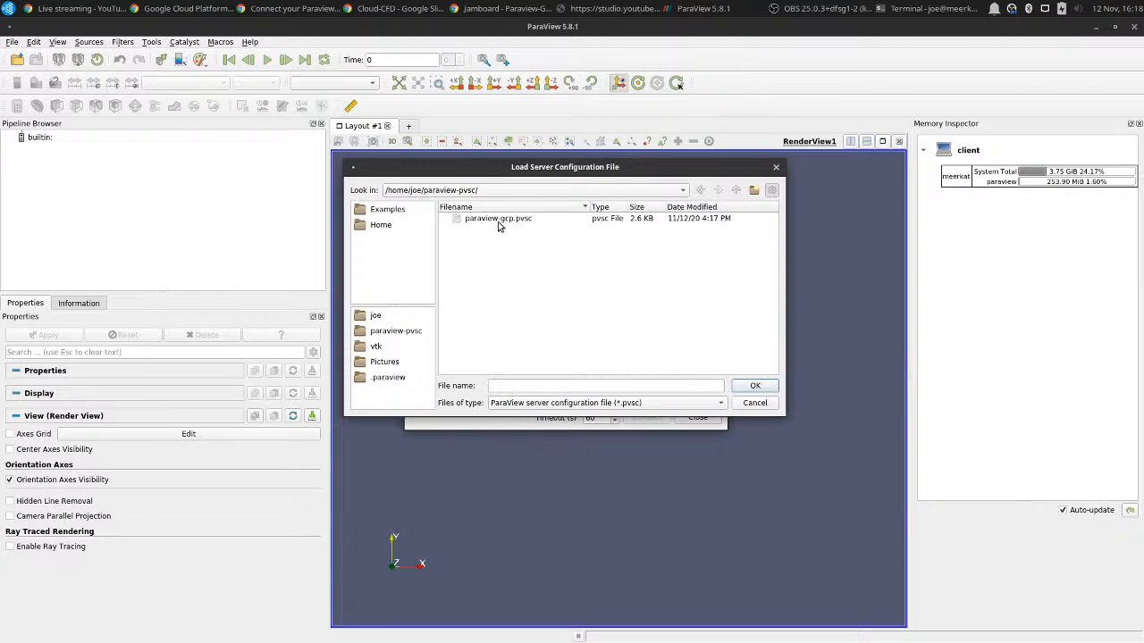
double_click(498, 222)
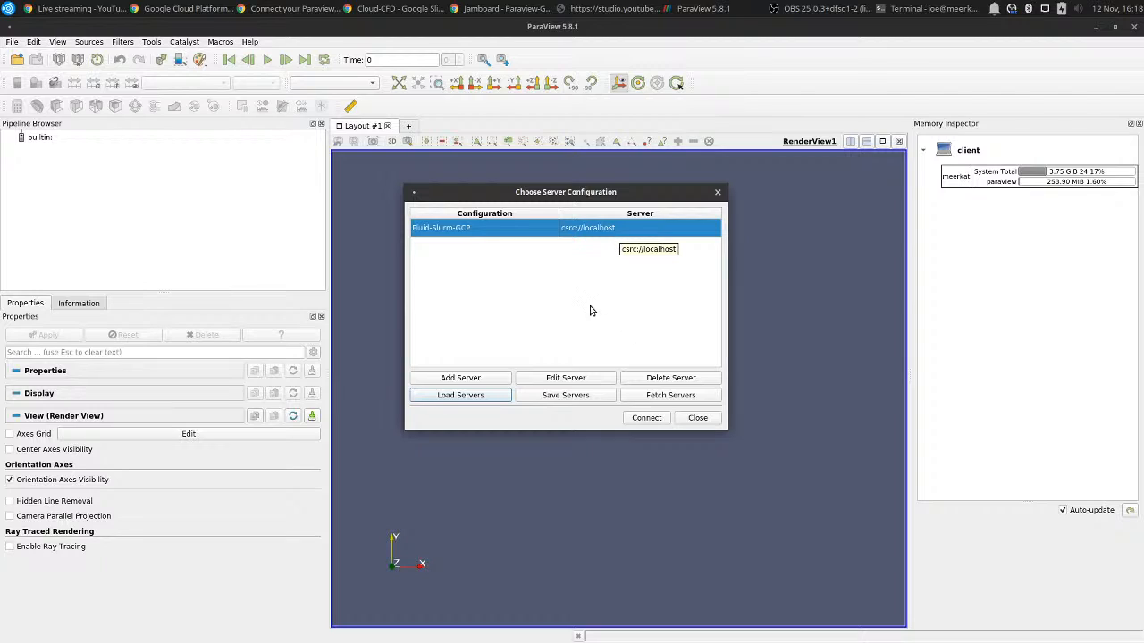
Open the connection options for Fluid-Slurm-GCP and set the login node IP address to 35.196.137.104.
left_click(646, 418)
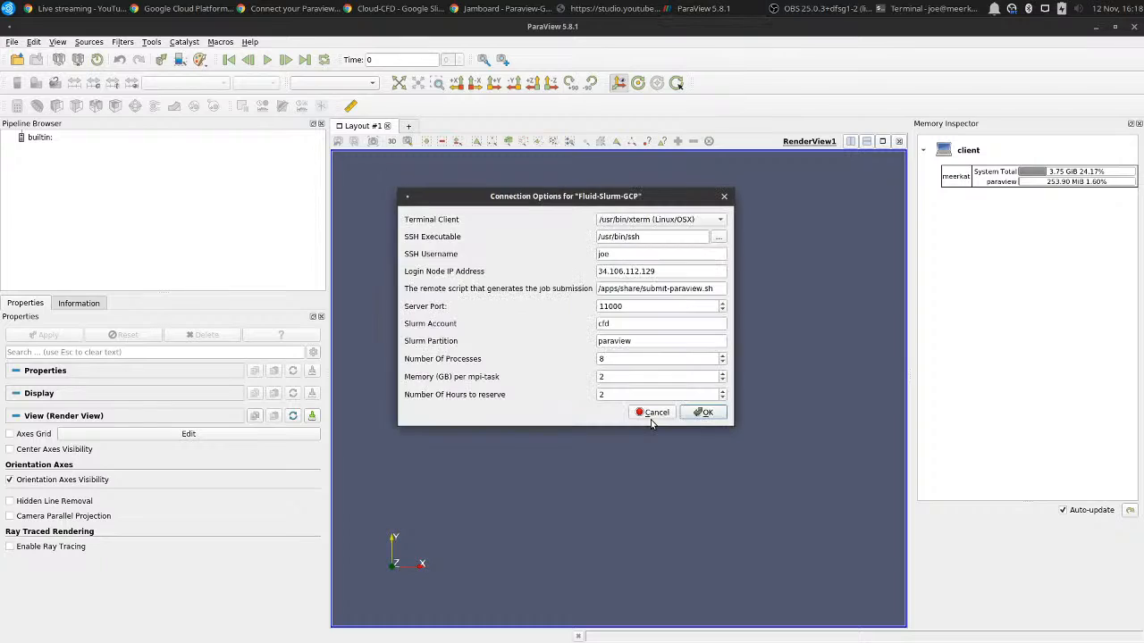
left_click(623, 223)
left_click(623, 224)
double_click(625, 258)
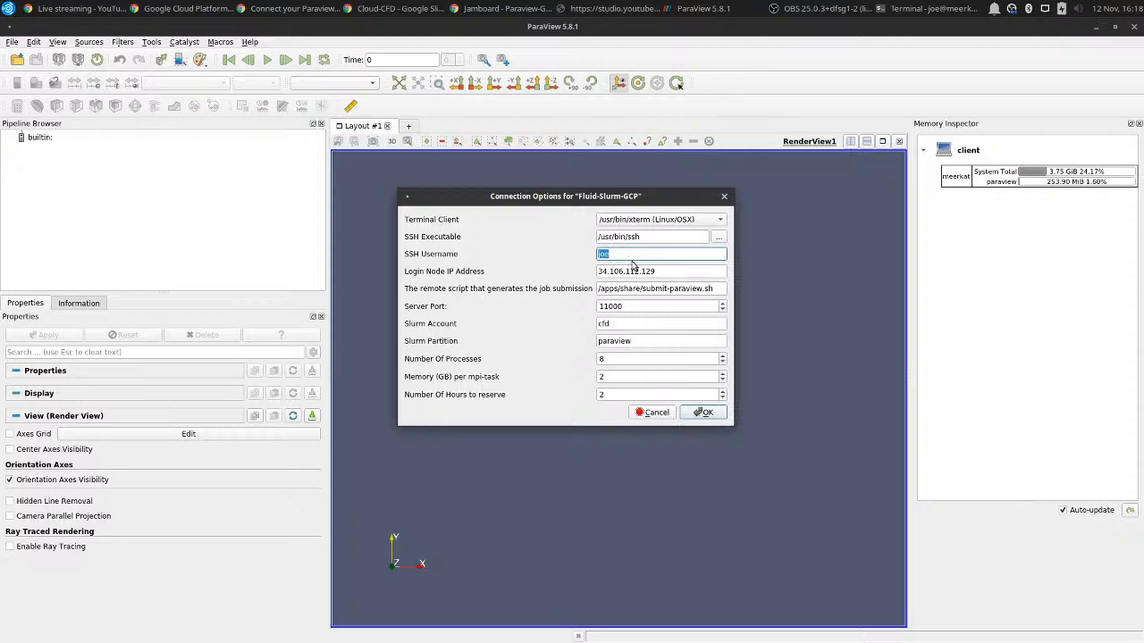
triple_click(640, 270)
type("35.196.137.104")
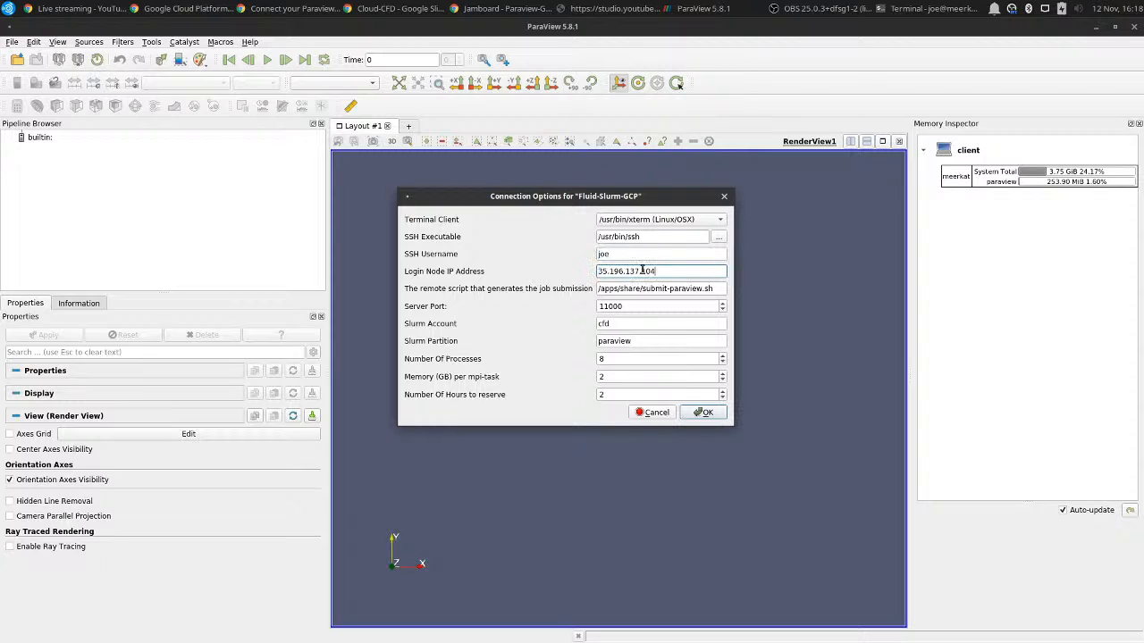
Review the submission script, server port, Slurm account and partition, start the server connection, and move the waiting dialog off the job output.
triple_click(614, 288)
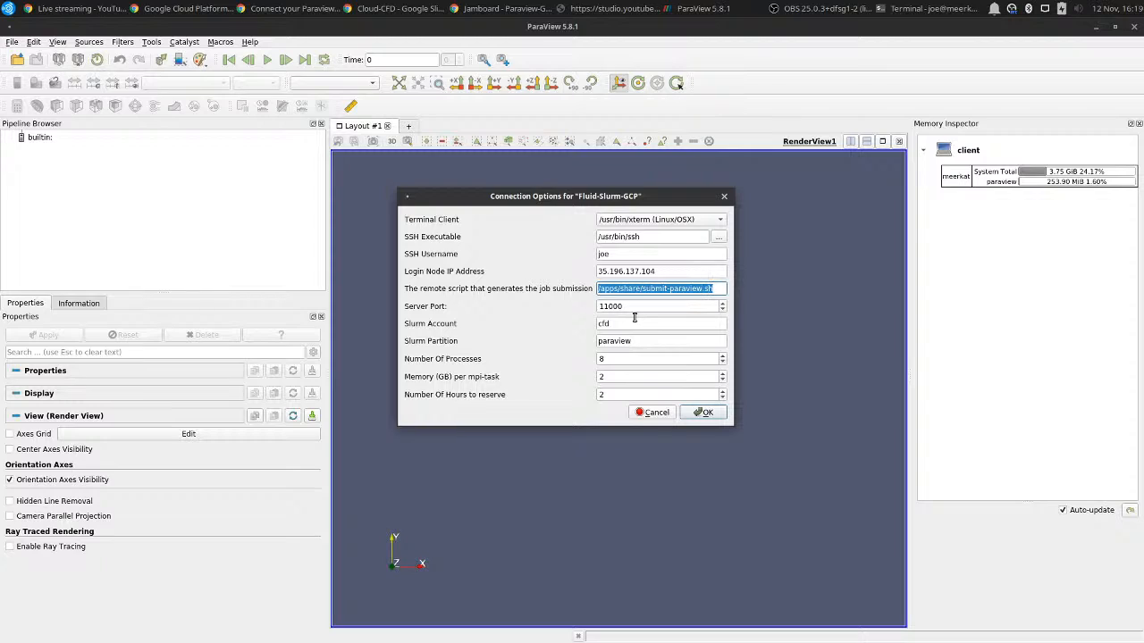
left_click(638, 307)
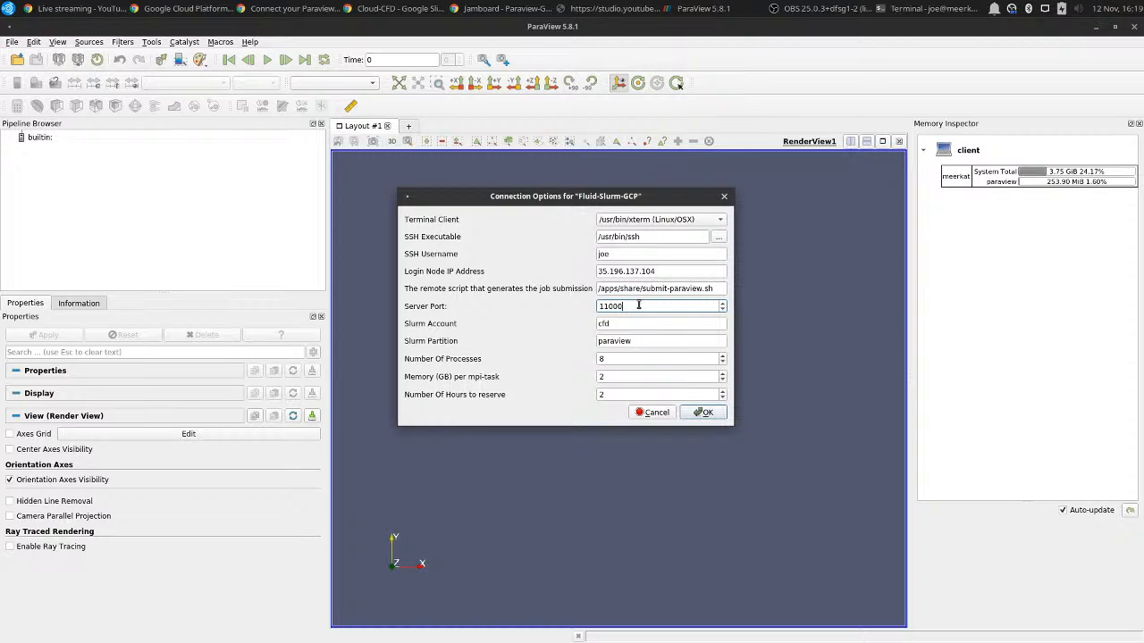
double_click(629, 327)
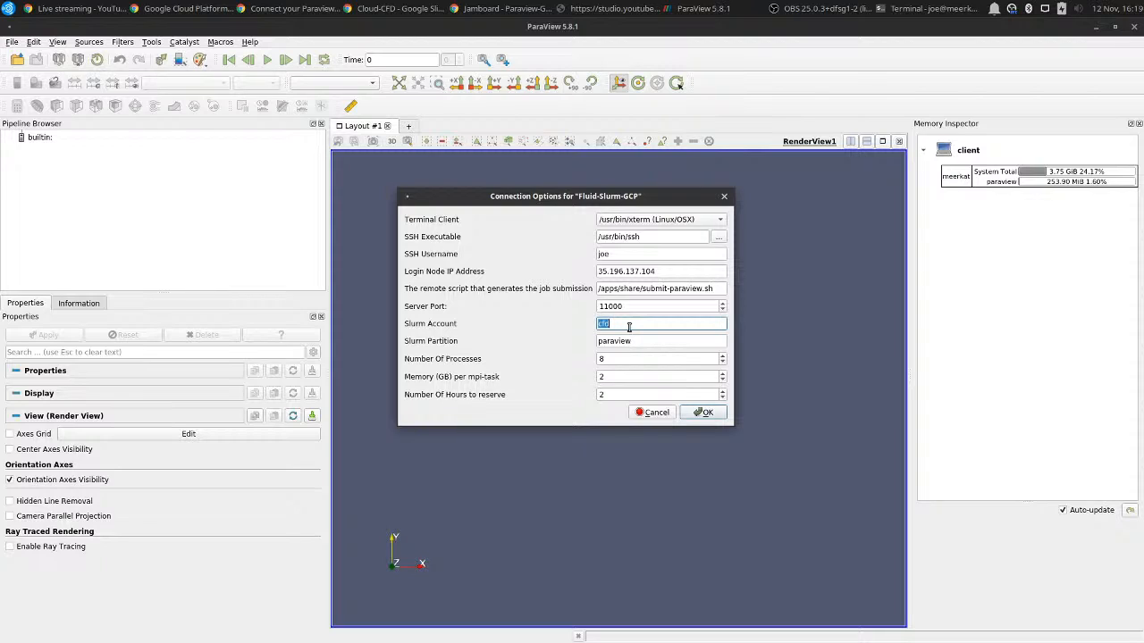
double_click(643, 342)
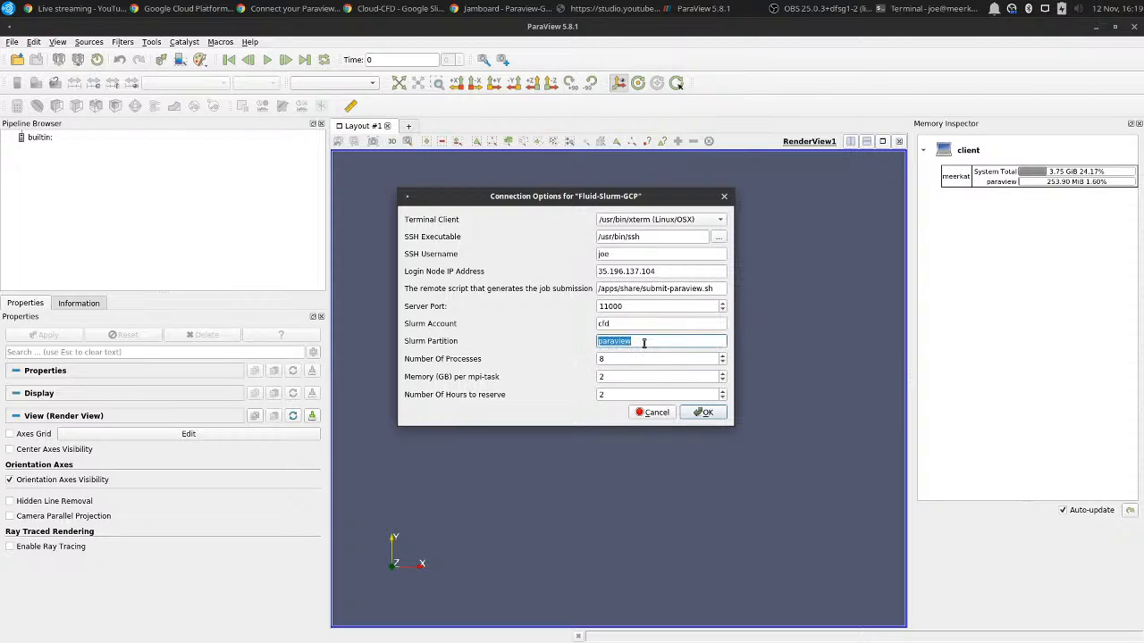
left_click(693, 410)
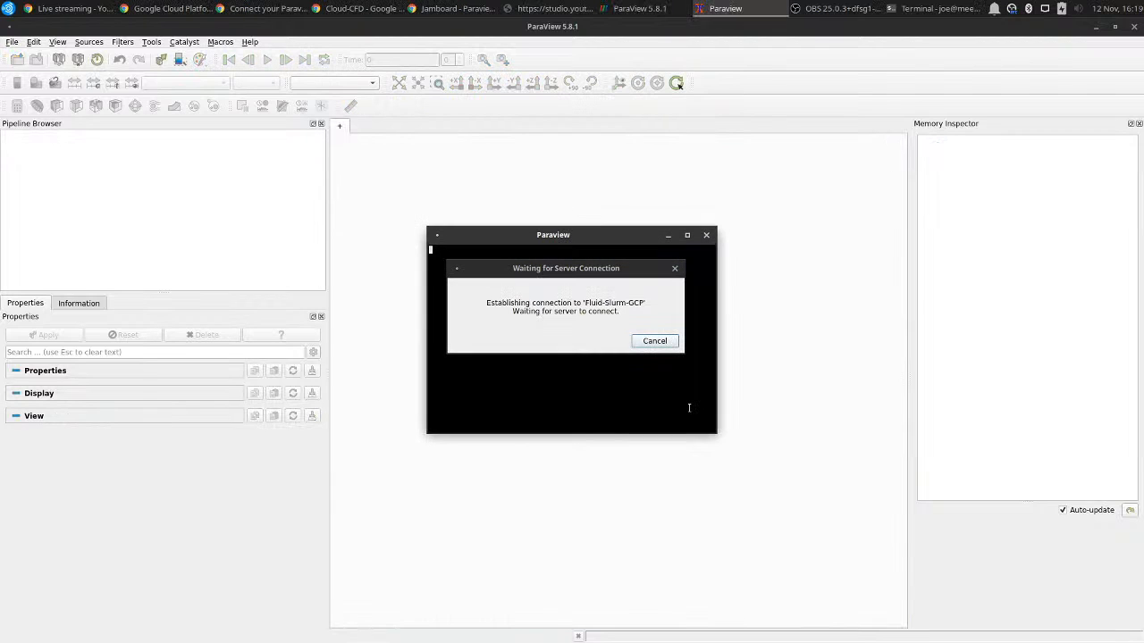
left_click_drag(594, 269, 331, 240)
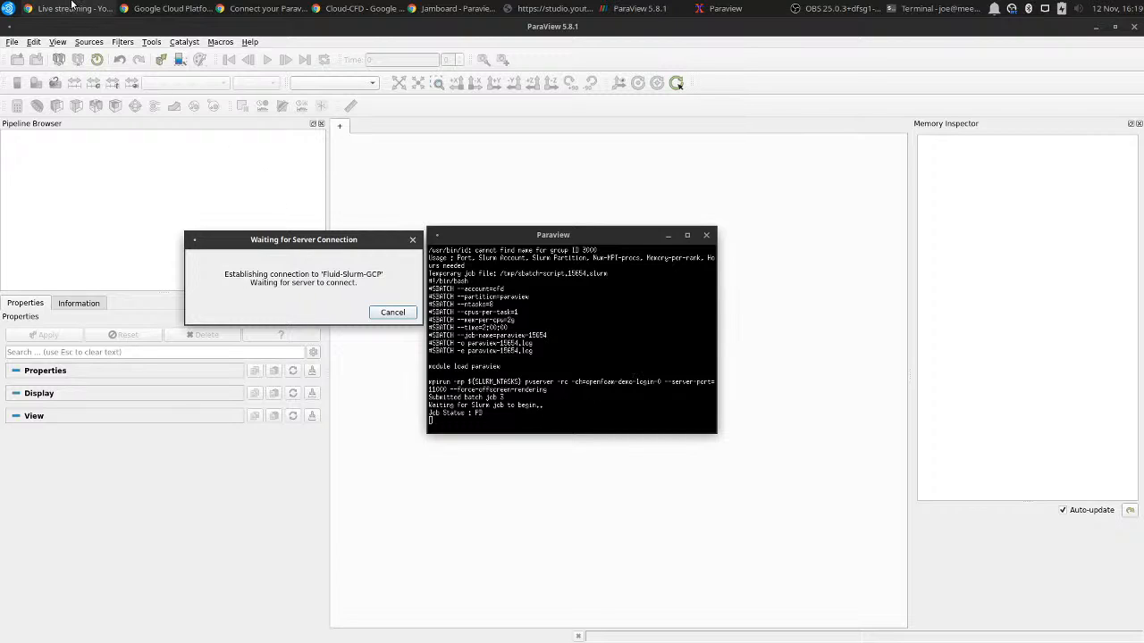
Switch to Google Cloud Platform, move the connection dialog clear of the VM instances list, and refresh the list.
left_click(134, 8)
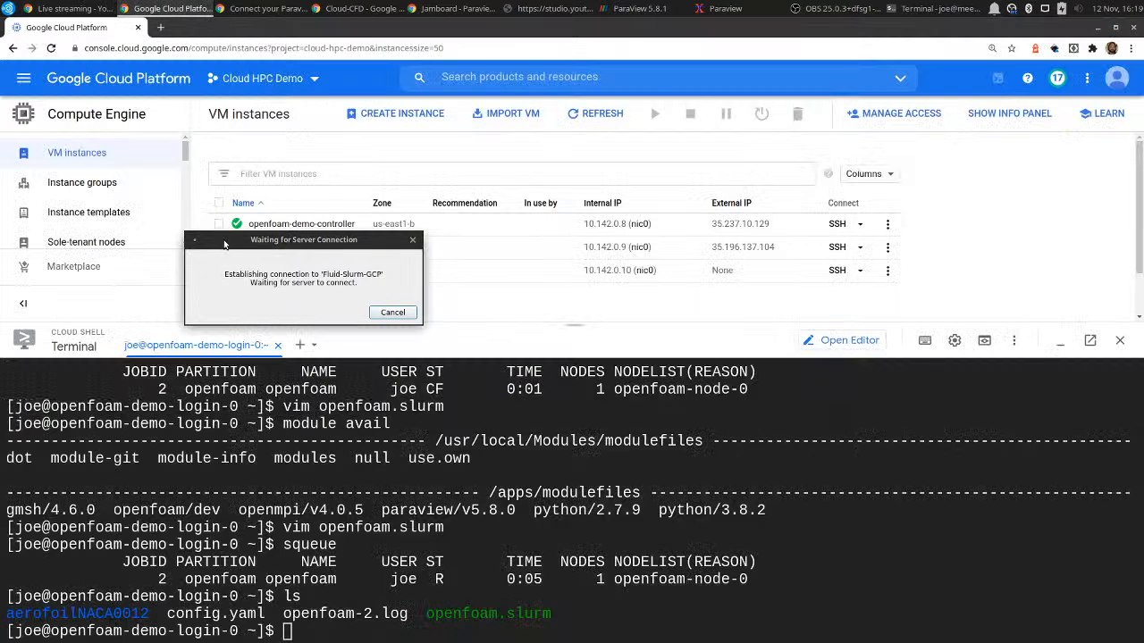
left_click_drag(222, 240, 937, 34)
left_click(592, 113)
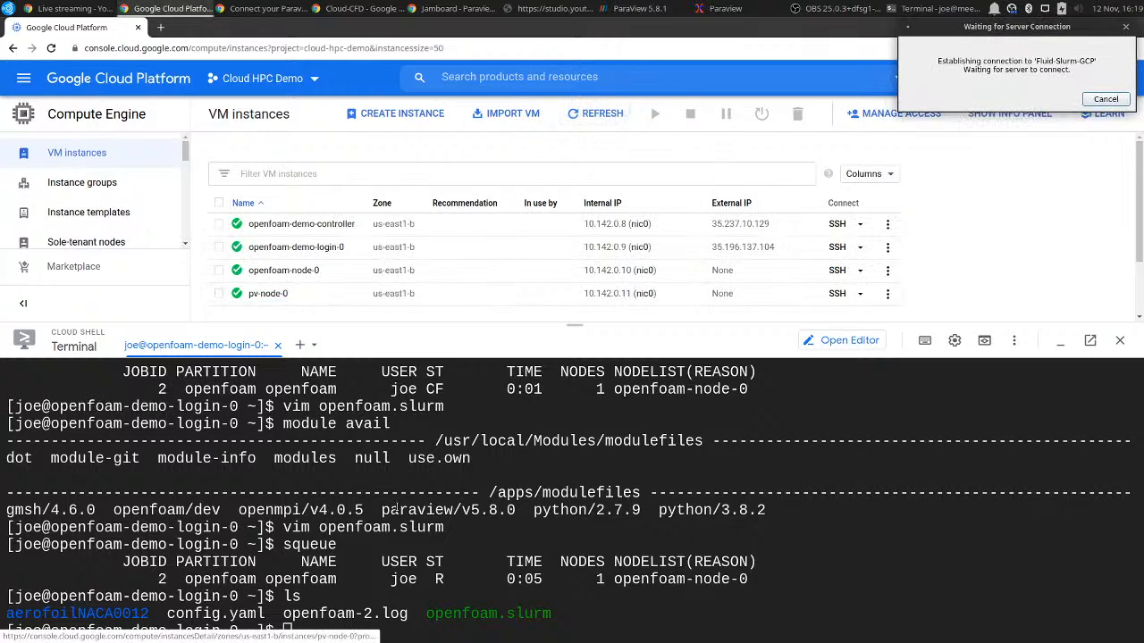
Check the Slurm partitions with sinfo and the job queue with squeue on the login node.
type("sinfo")
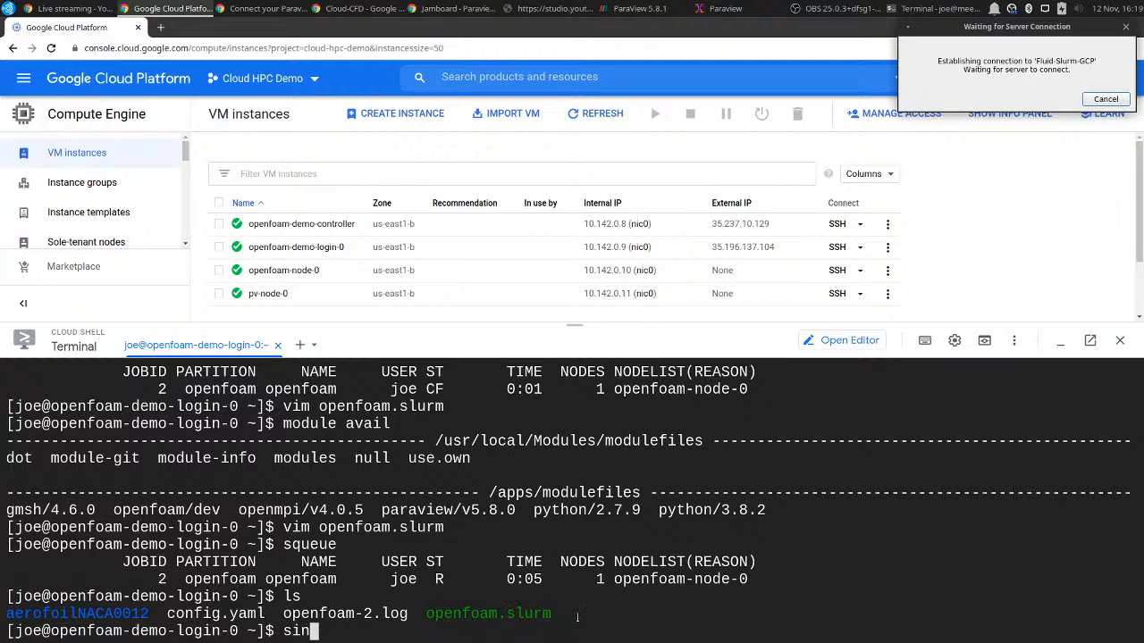
key("Return")
type("squeue")
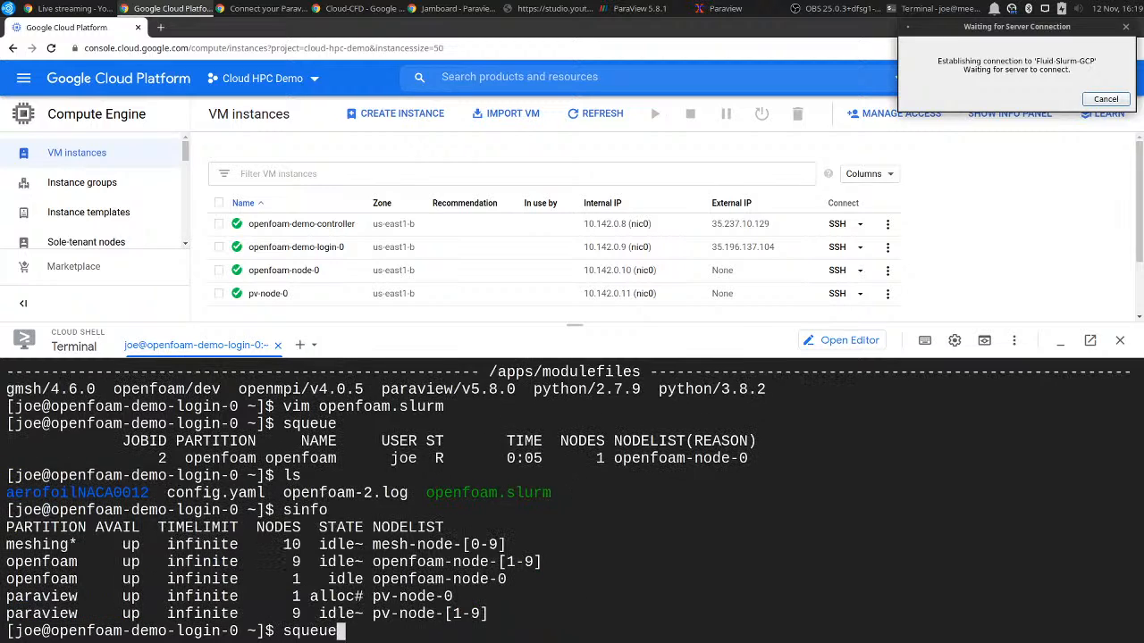
key("Return")
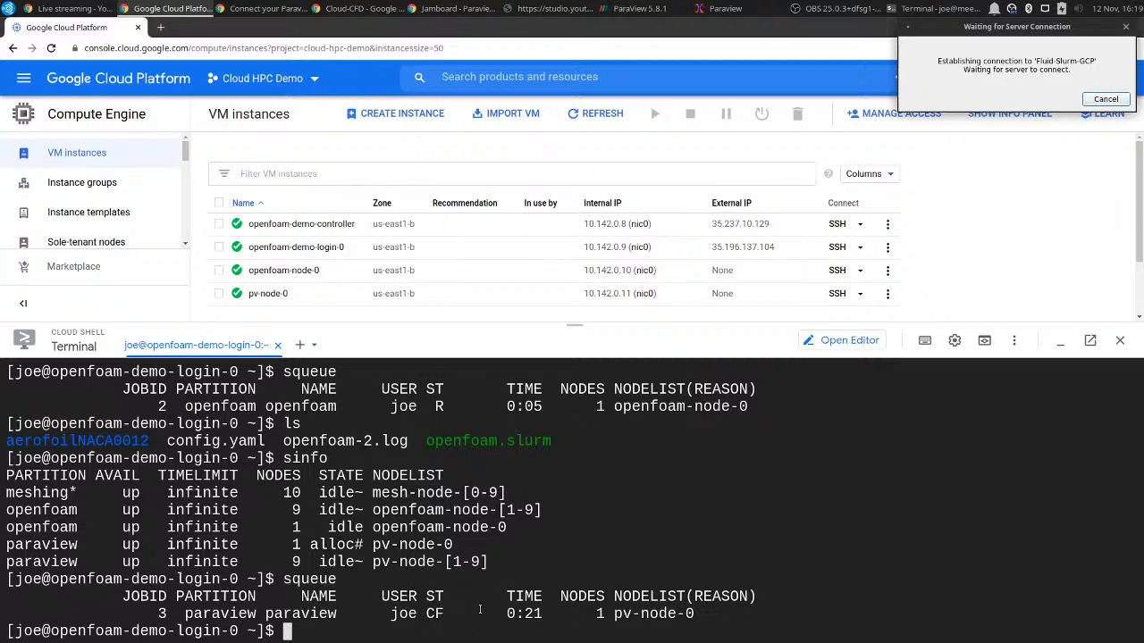
List the contents of the aerofoilNACA0012 directory and locate the naca0012.foam file.
type("ls aer")
key("Tab")
key("Return")
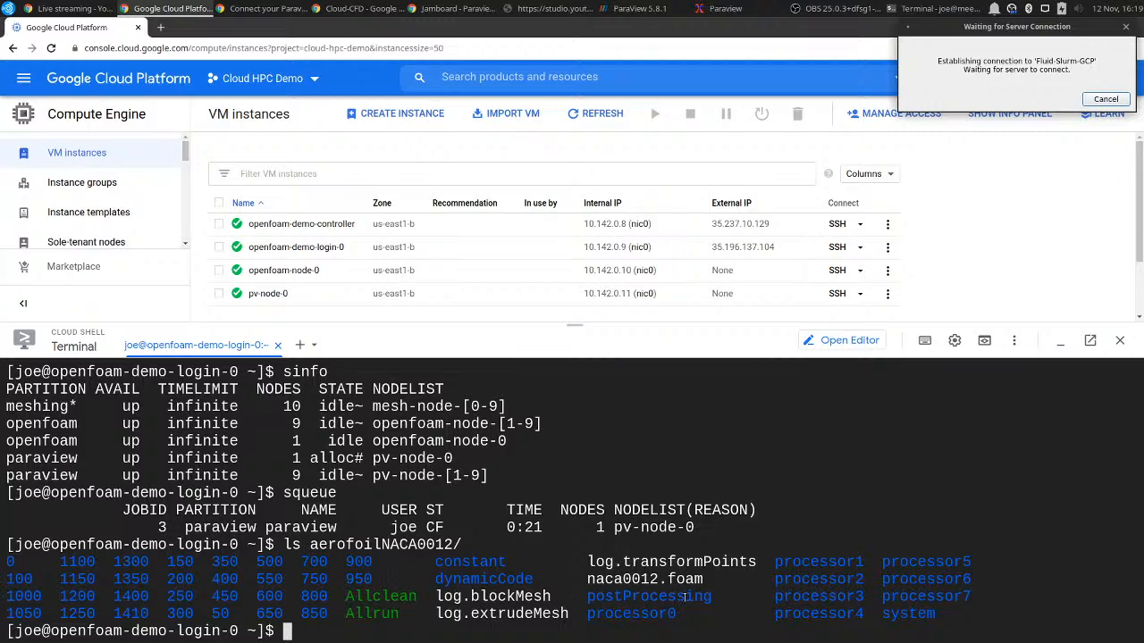
left_click_drag(724, 579, 581, 583)
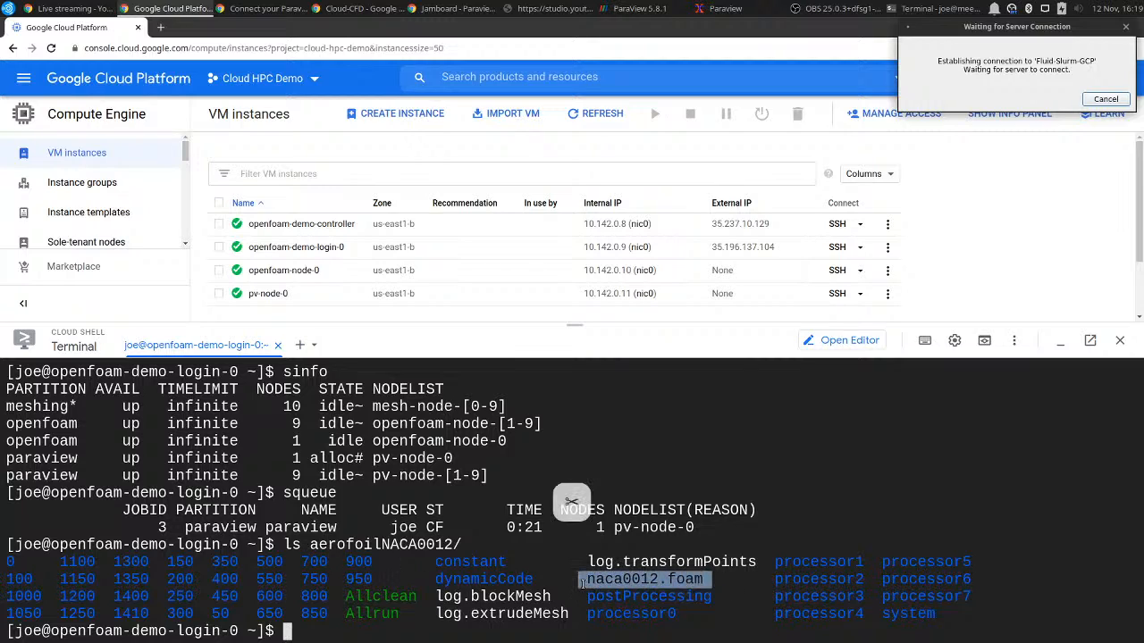
left_click(582, 583)
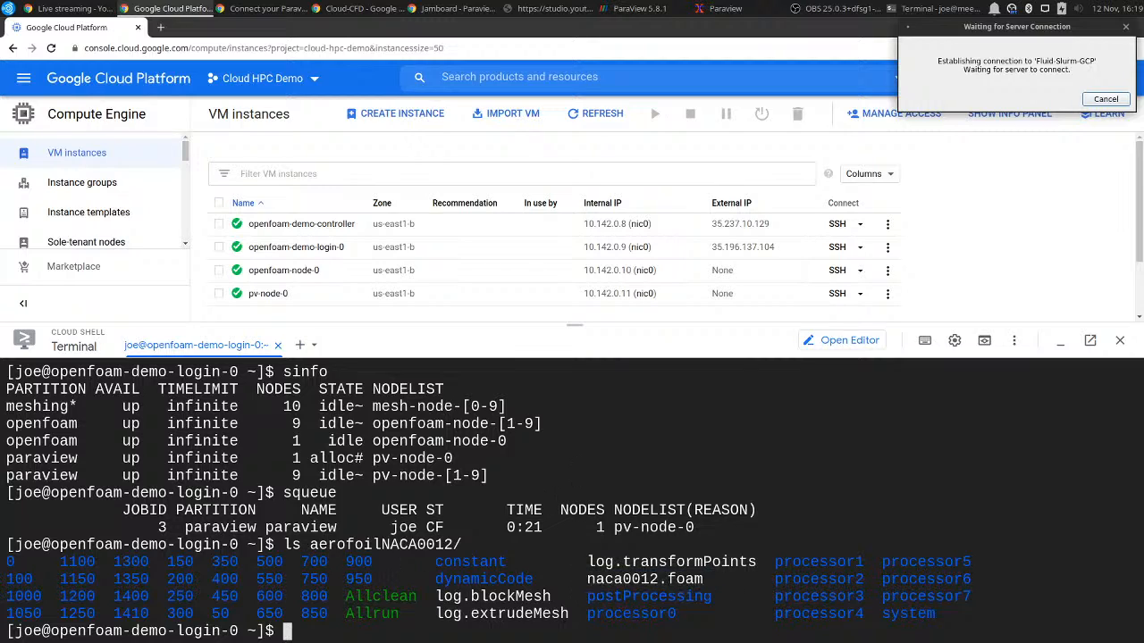
Monitor the job queue continuously with watch squeue, and switch to the Paraview-GCP Jamboard showing the aerofoil sketch.
type("watch squeue")
key("Return")
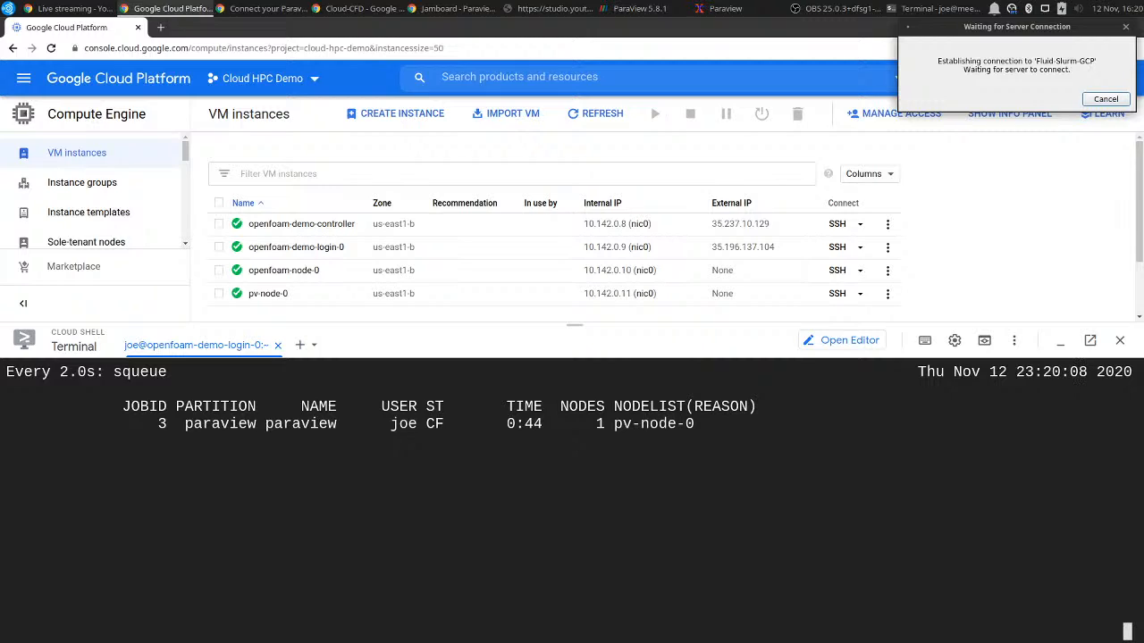
left_click(417, 8)
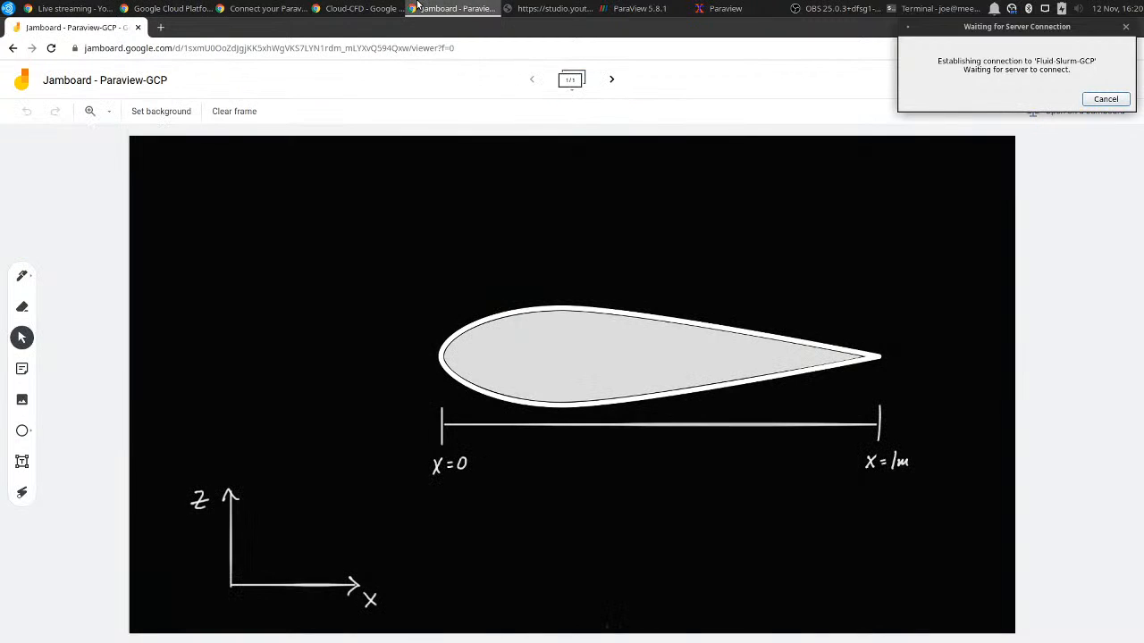
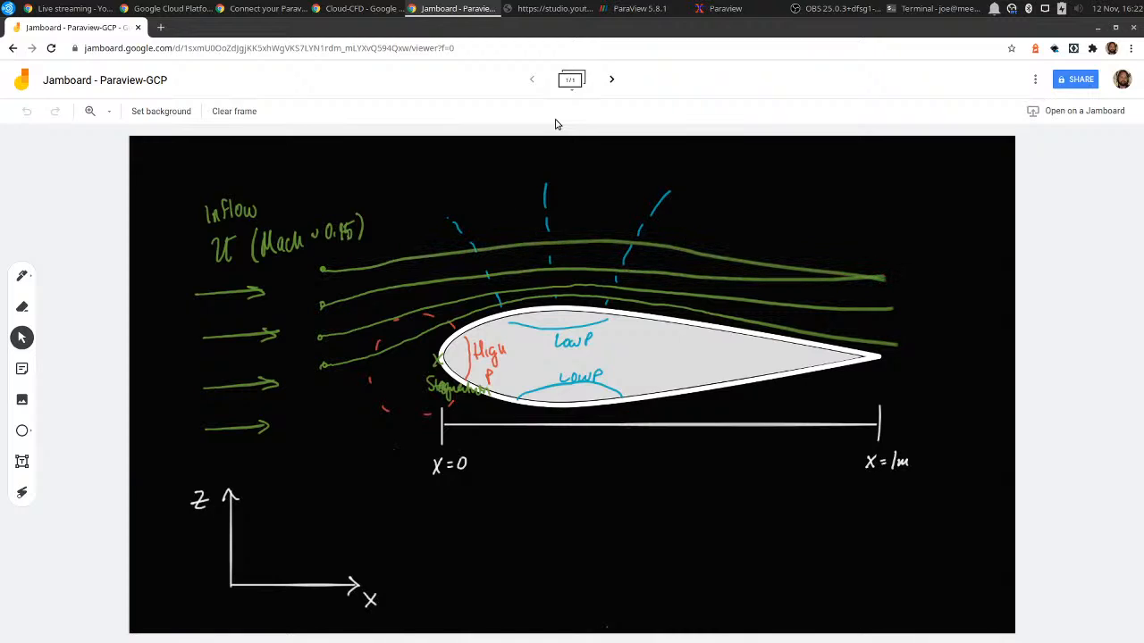
Switch to ParaView and open naca0012.foam from the aerofoilNACA0012 directory on the connected server.
left_click(617, 9)
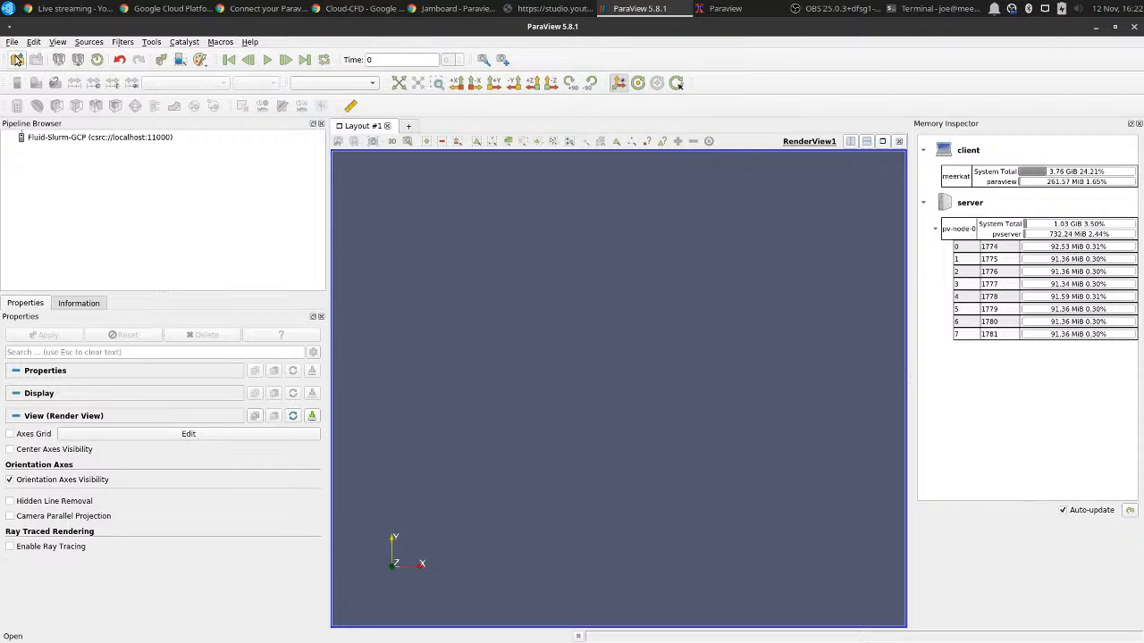
left_click(17, 59)
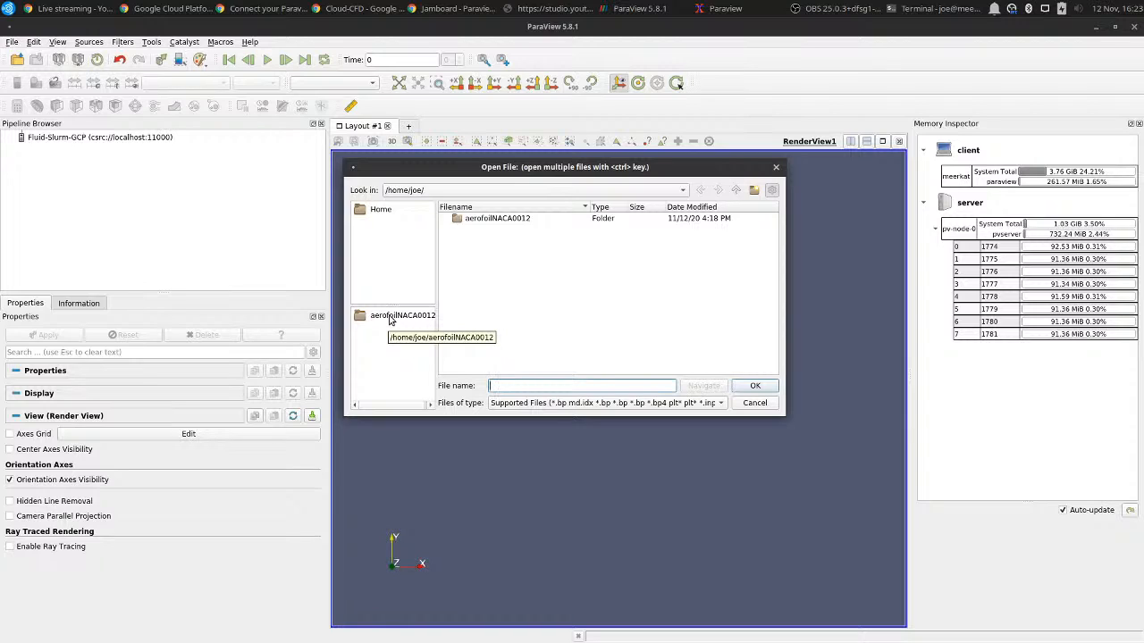
left_click(488, 225)
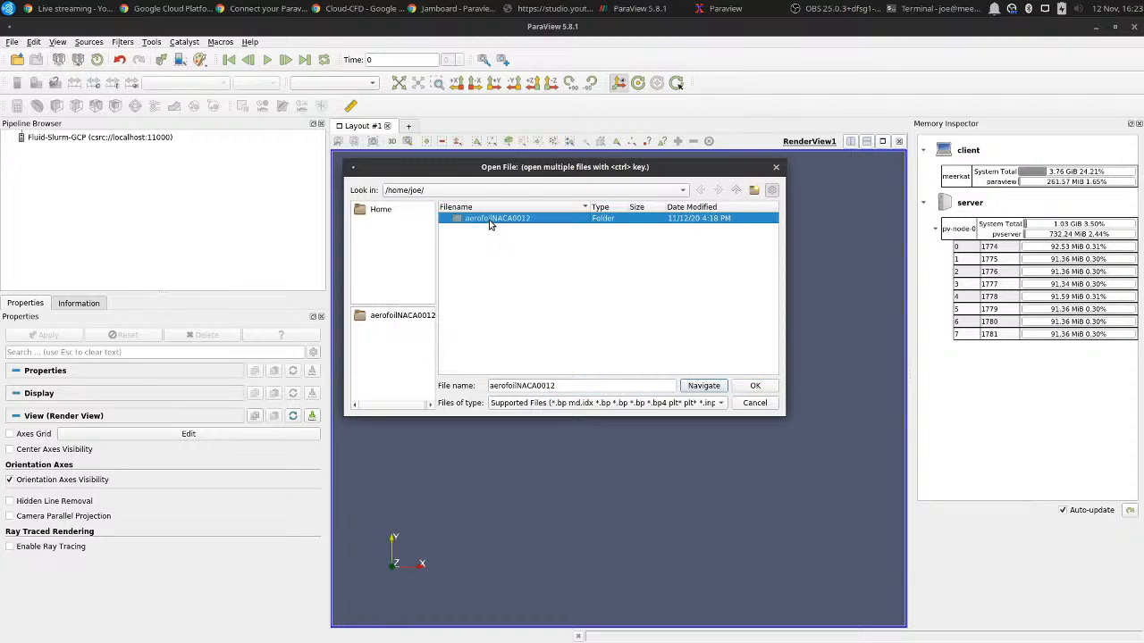
double_click(488, 225)
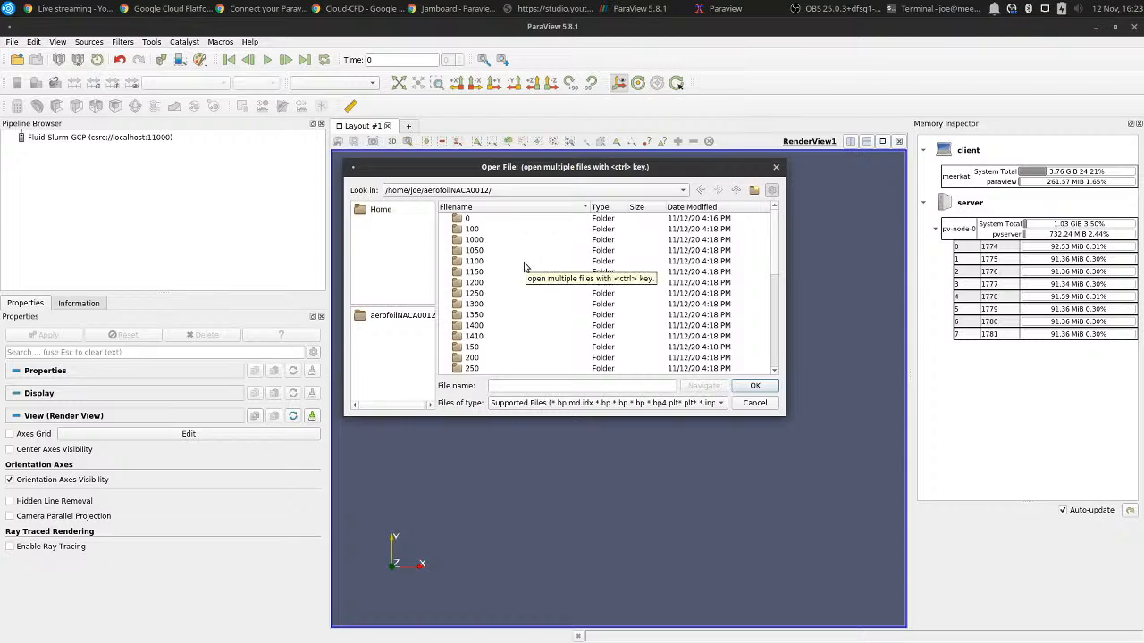
scroll(524, 267, "down", 5)
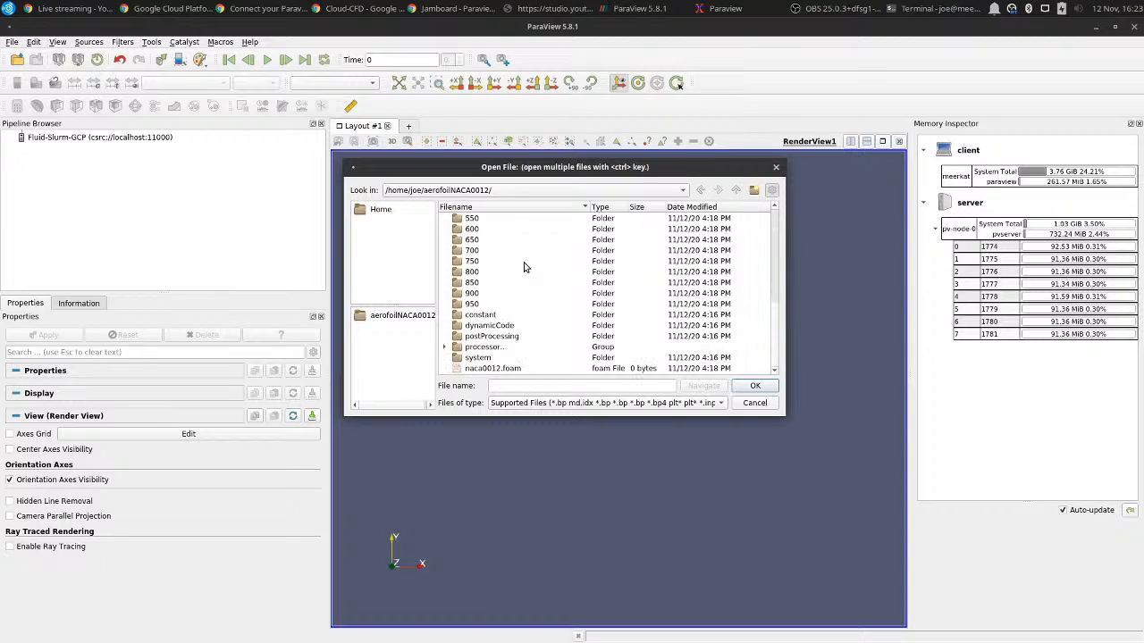
double_click(520, 372)
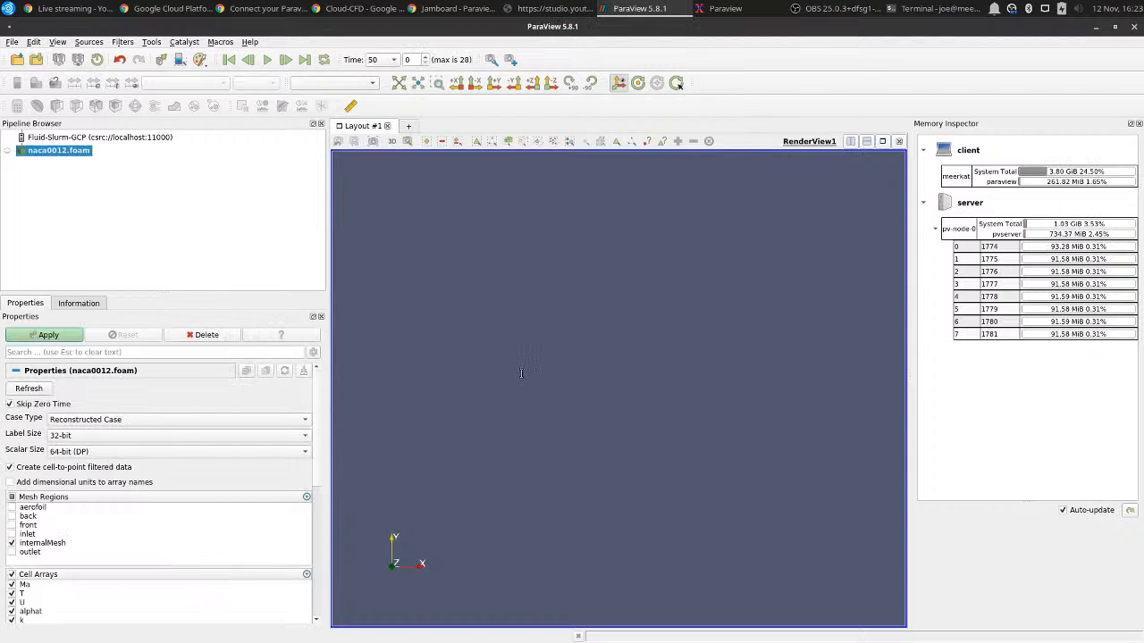
Load only the aerofoil mesh region with the p cell array, and view the surface from +Y rotated to an oblique angle.
left_click(12, 542)
left_click(12, 574)
scroll(18, 567, "down", 3)
left_click(11, 539)
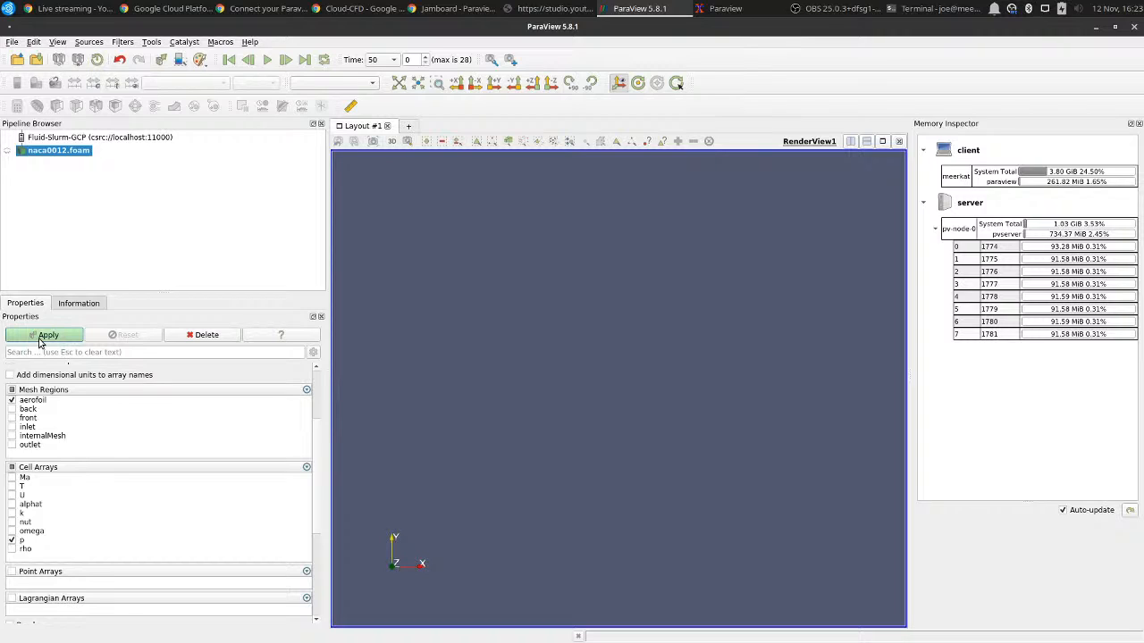
left_click(40, 342)
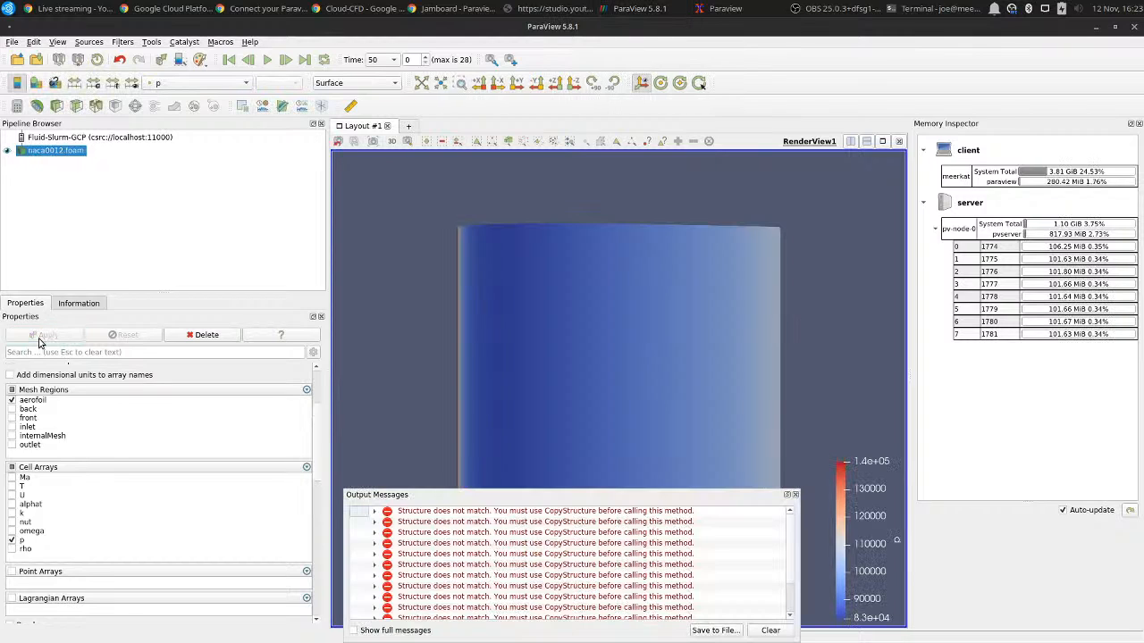
left_click(794, 494)
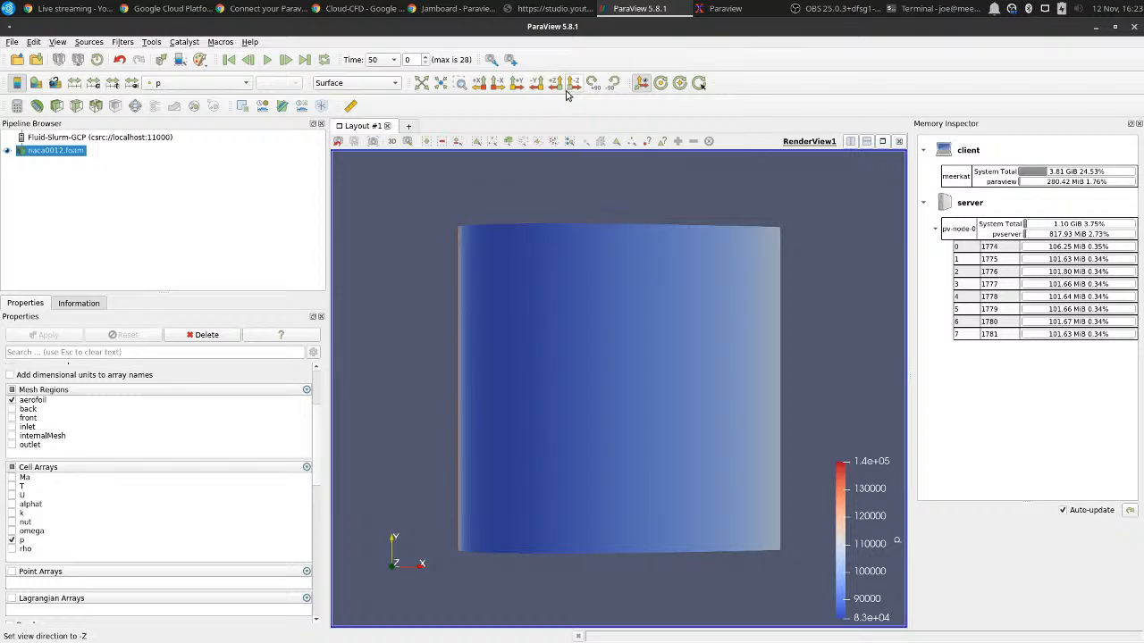
left_click(517, 86)
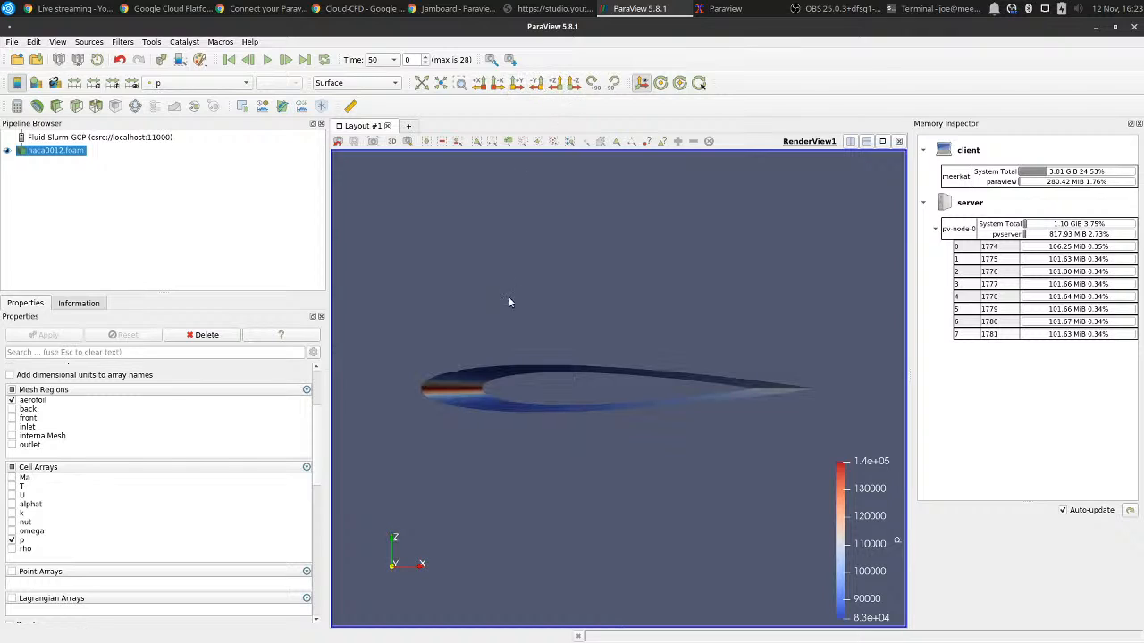
left_click_drag(485, 397, 517, 432)
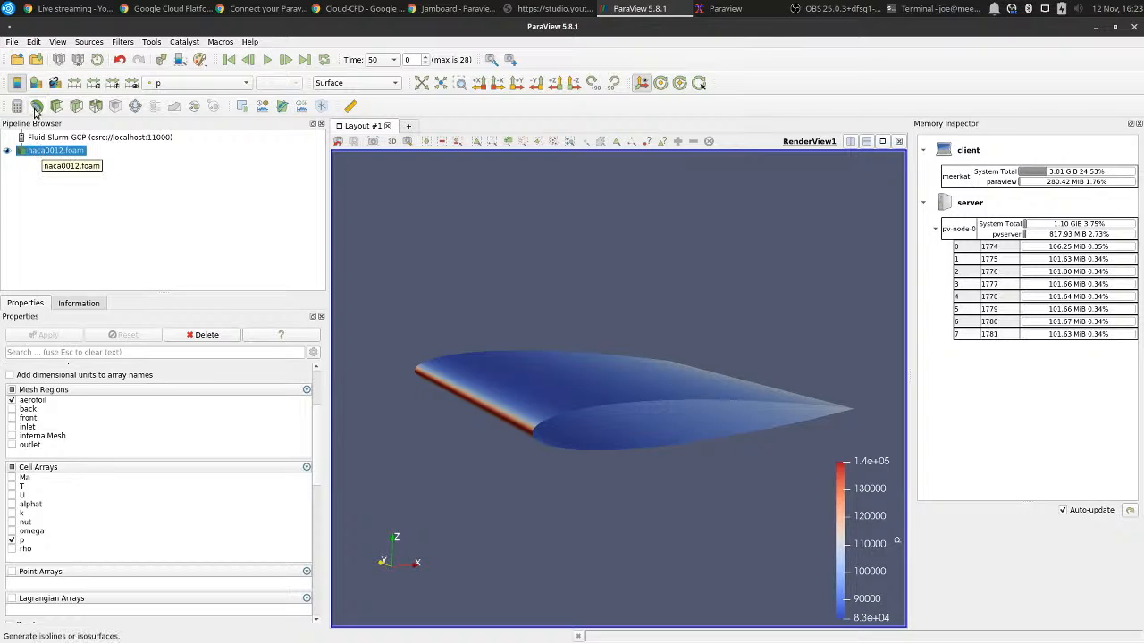
Open naca0012.foam a second time and load its internalMesh region with only the U cell array.
left_click(17, 59)
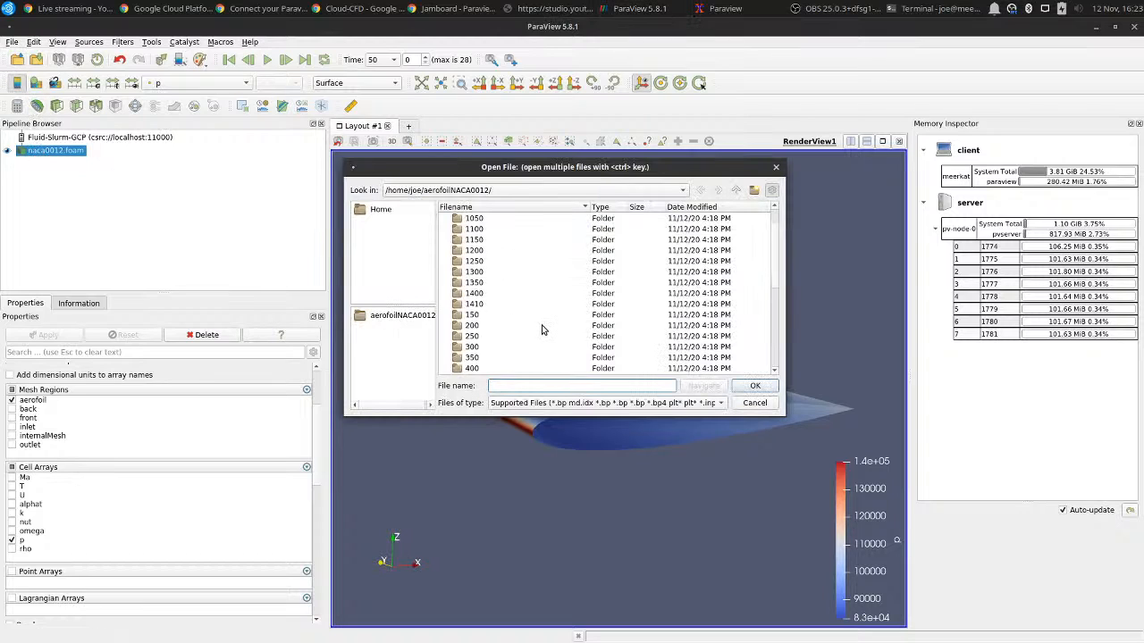
scroll(545, 326, "down", 7)
double_click(516, 368)
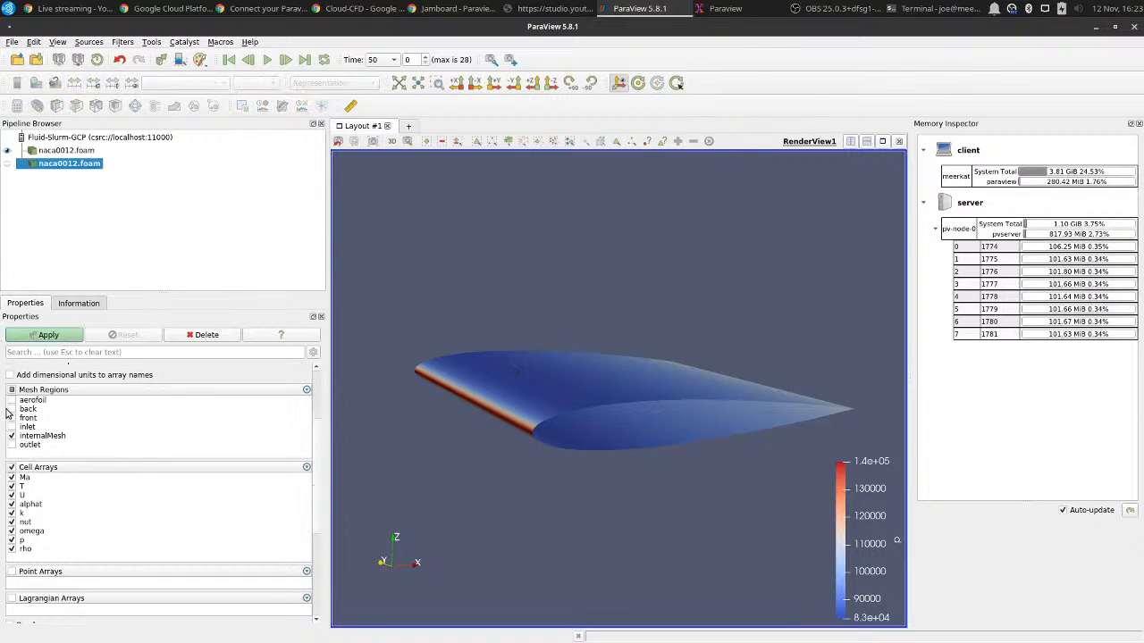
scroll(12, 418, "up", 2)
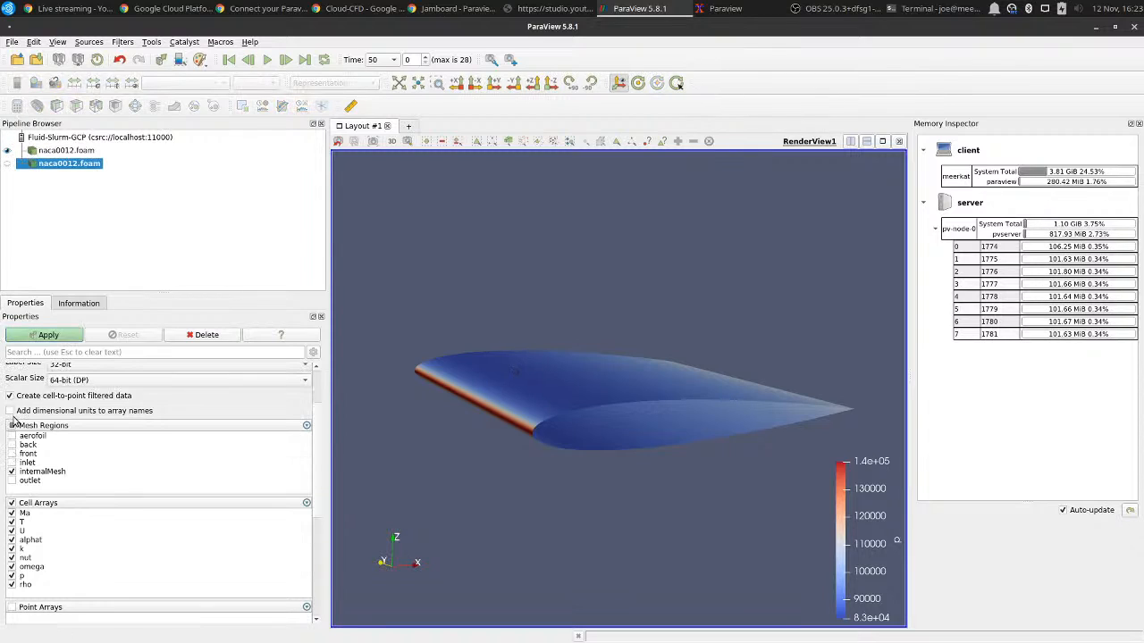
left_click(11, 503)
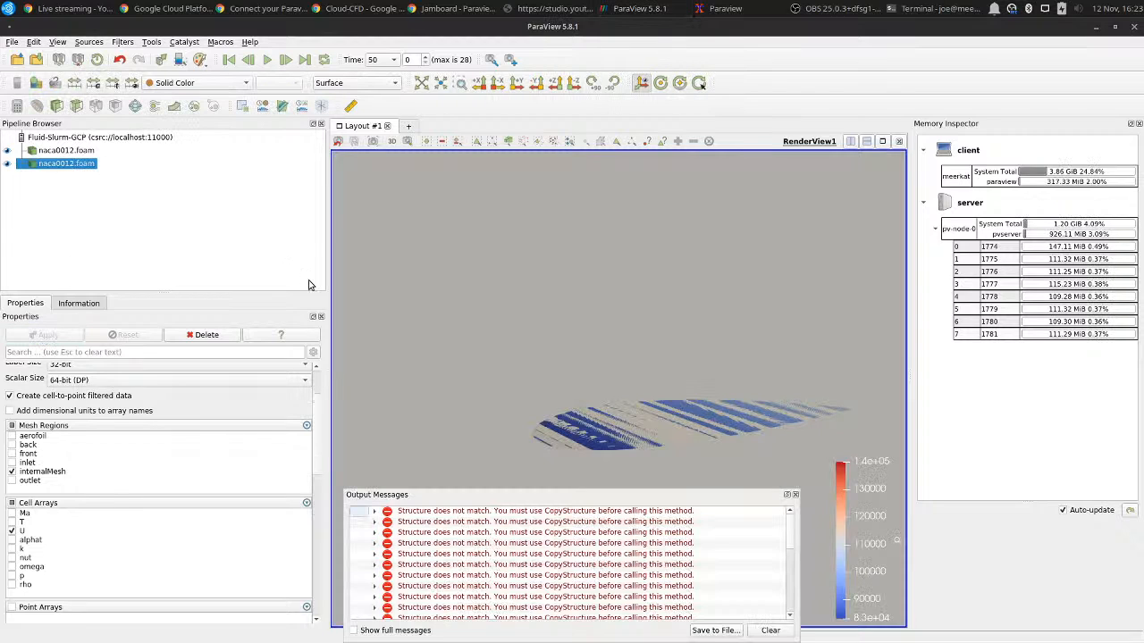
left_click(795, 494)
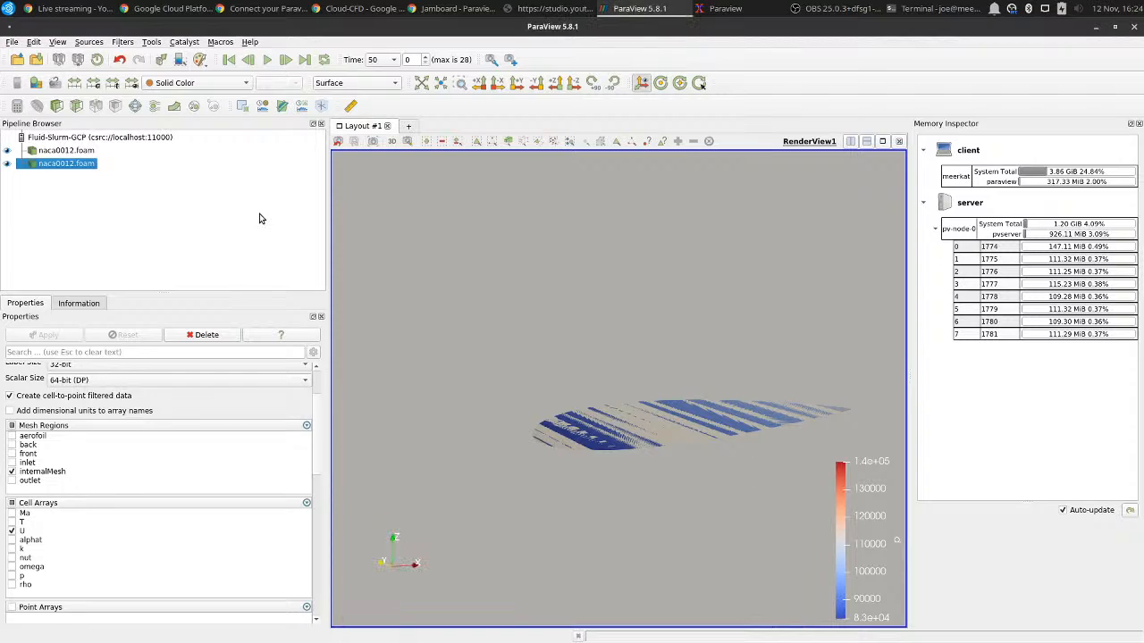
Add a Stream Tracer to the internal mesh and hide that mesh, integrating FORWARD with a maximum streamline length of 3.
left_click(156, 106)
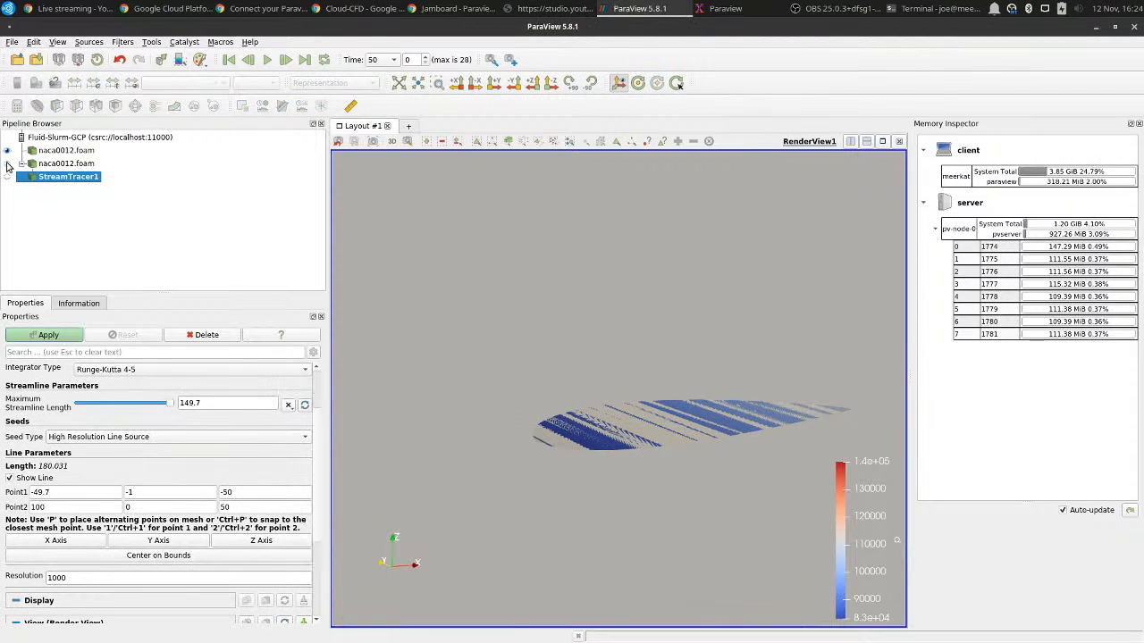
left_click(7, 164)
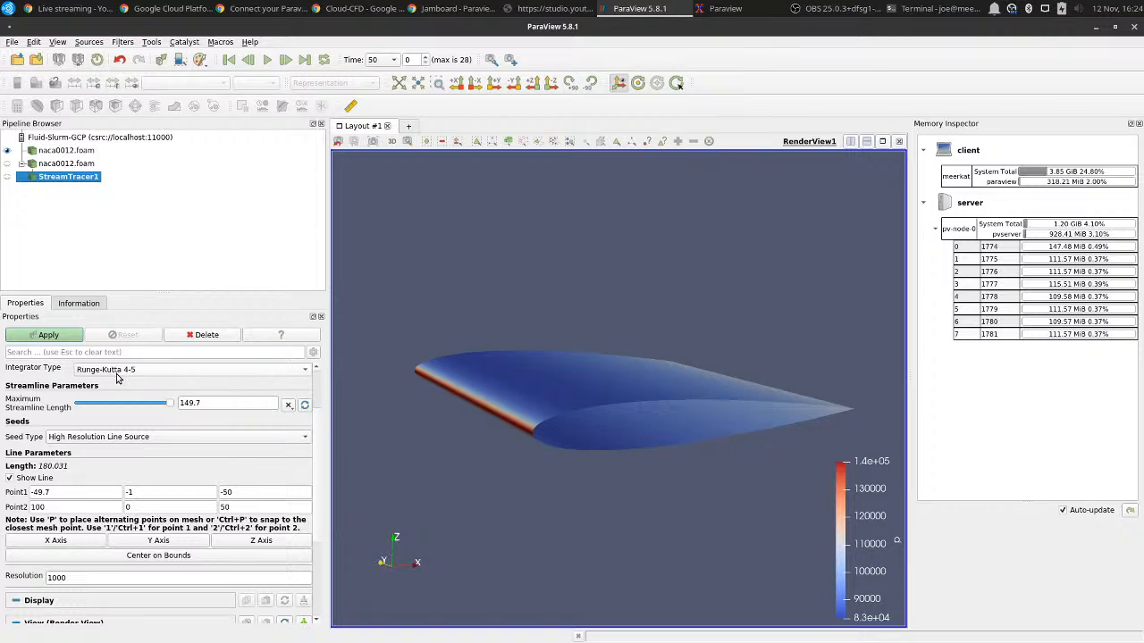
scroll(112, 423, "up", 2)
left_click(113, 423)
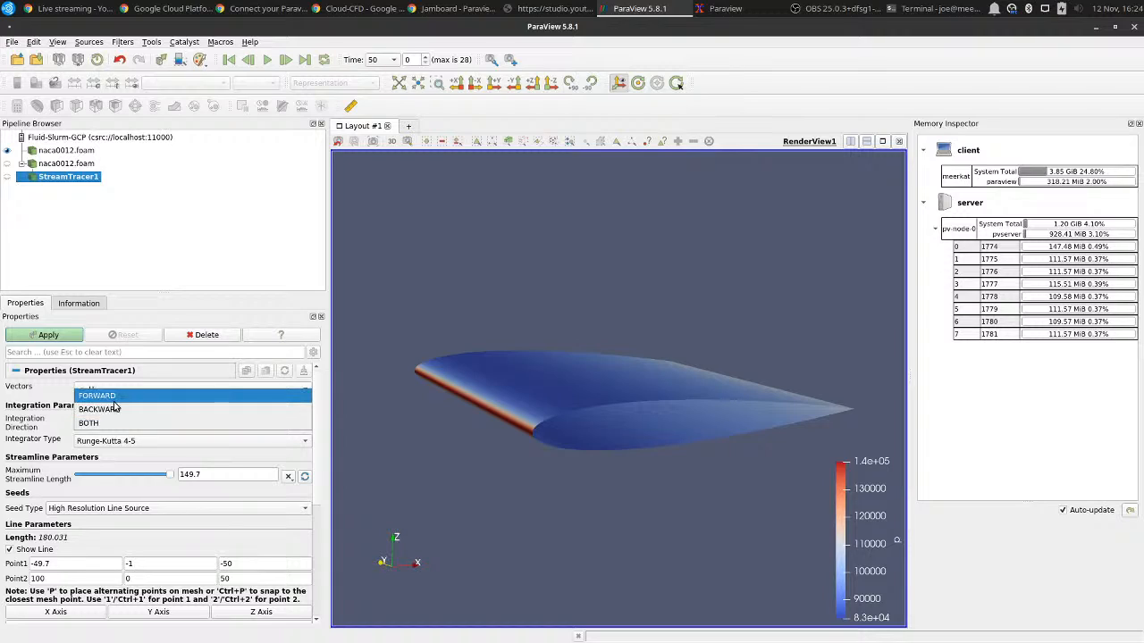
left_click(114, 404)
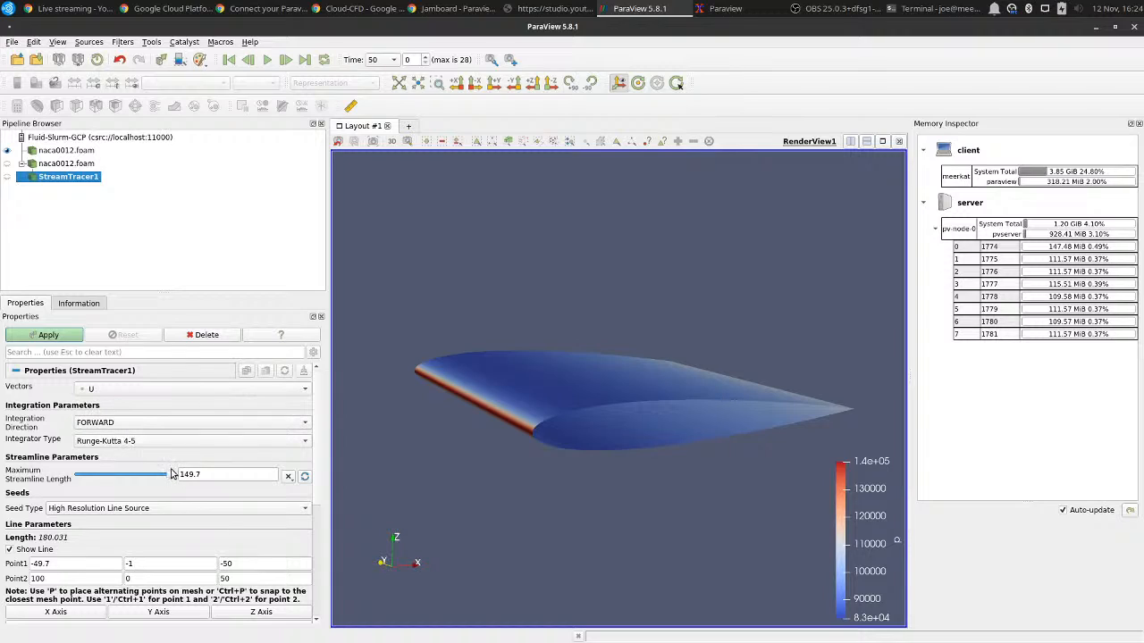
double_click(203, 475)
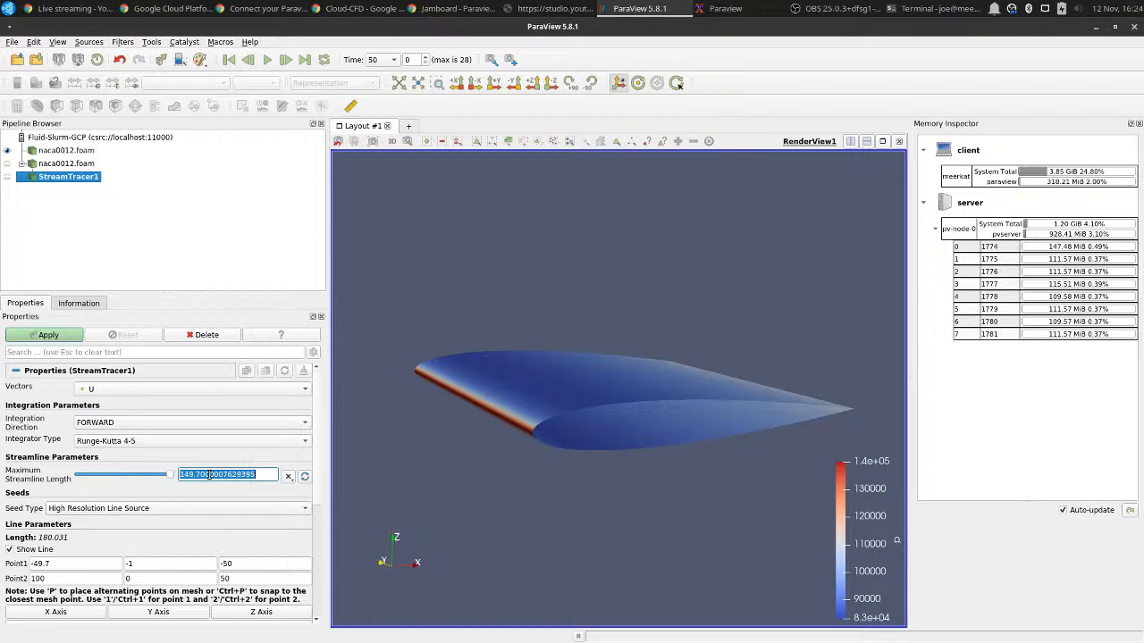
type("3")
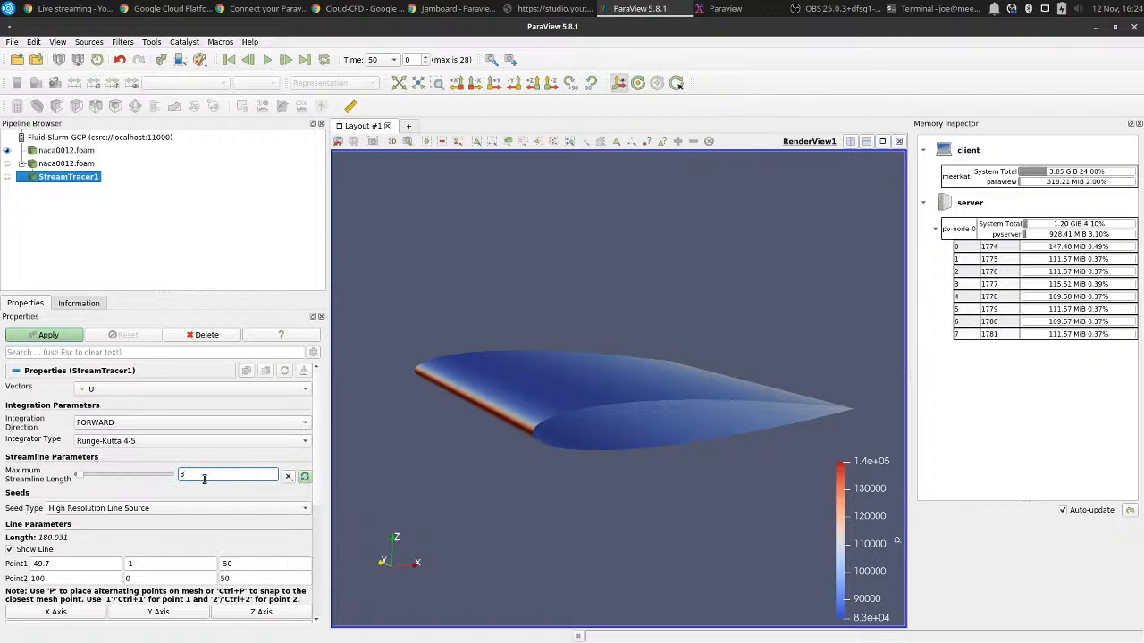
Set the X coordinate of both seed line points to -0.1.
scroll(204, 478, "down", 2)
scroll(198, 486, "down", 2)
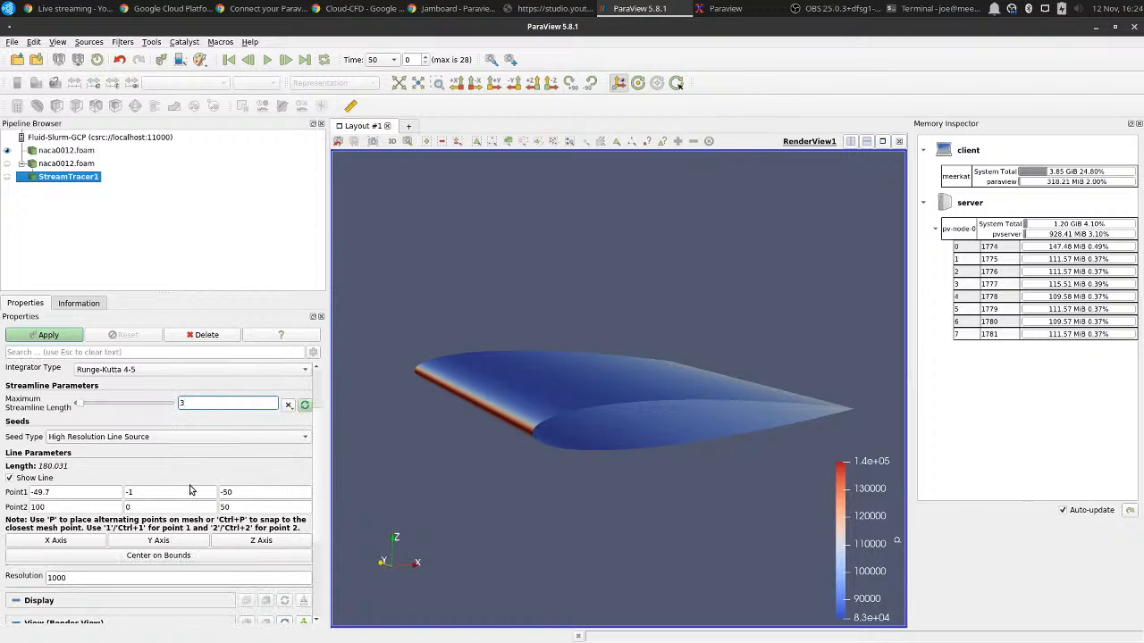
double_click(71, 492)
triple_click(72, 492)
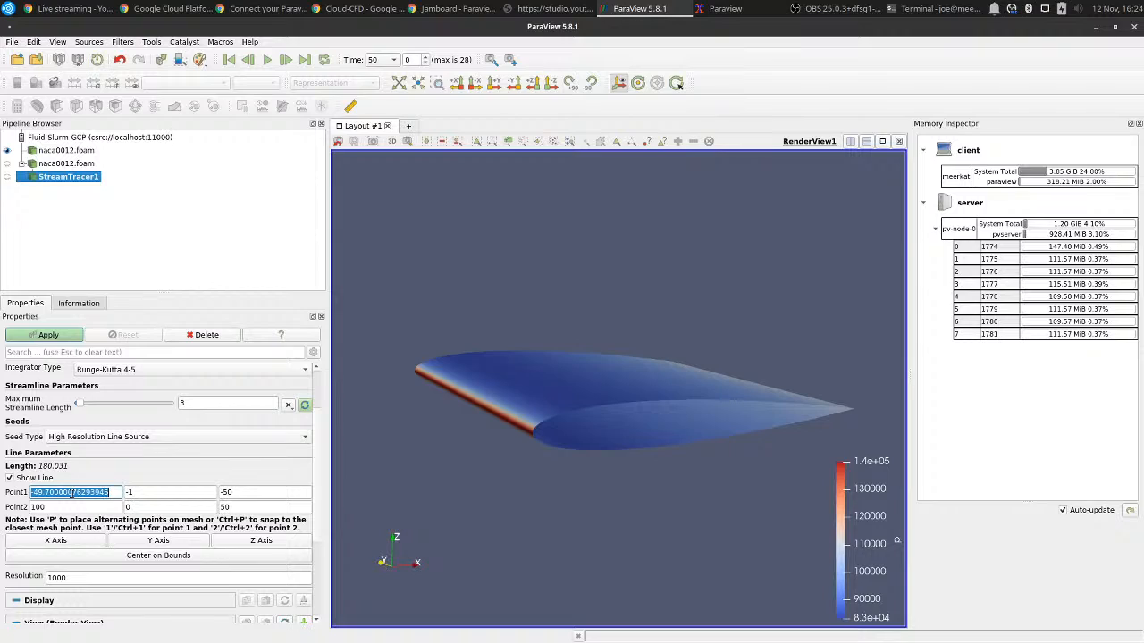
type("-0.1")
double_click(61, 502)
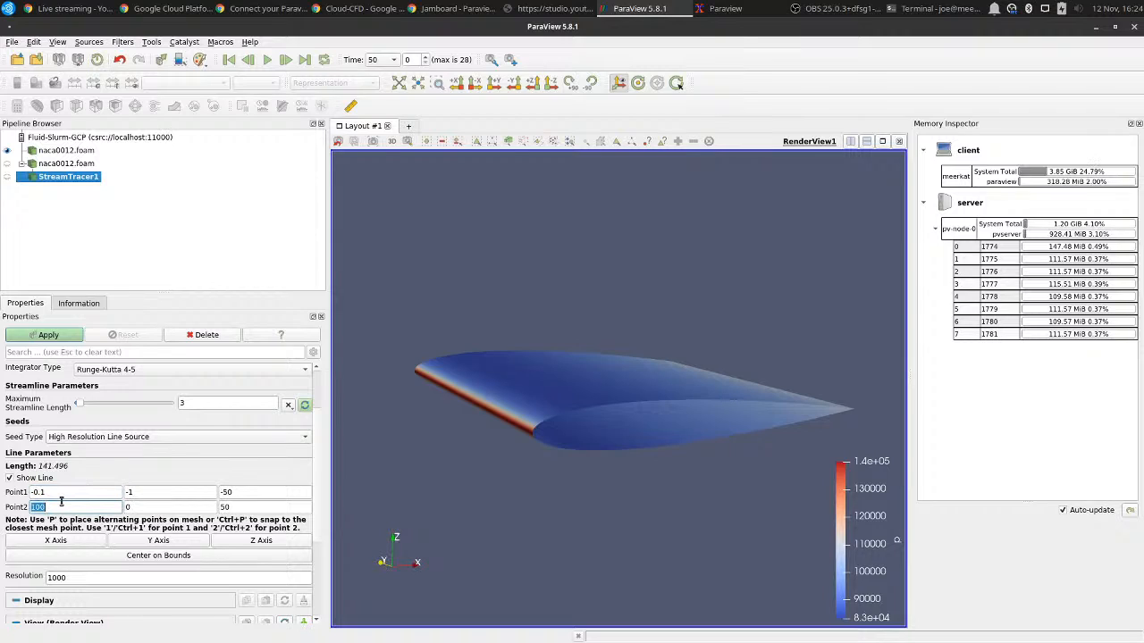
key("BackSpace")
type("-0.1")
Set the Y coordinate of both seed line points to -0.5.
left_click(141, 492)
double_click(141, 492)
key("BackSpace")
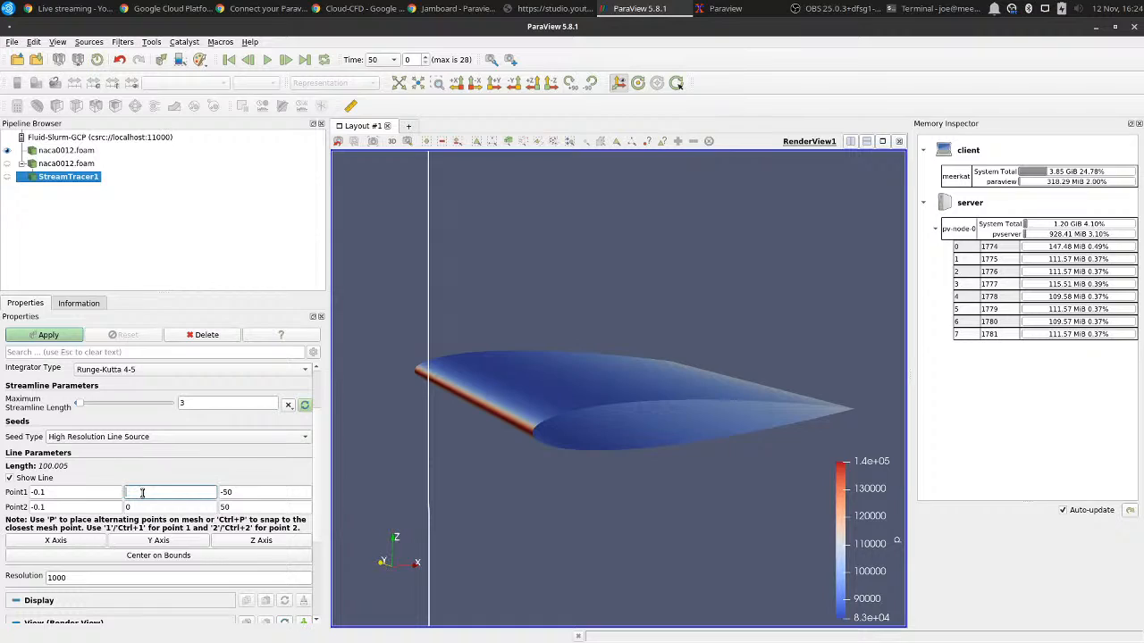
type("-0.5")
left_click(130, 507)
type("-0.5")
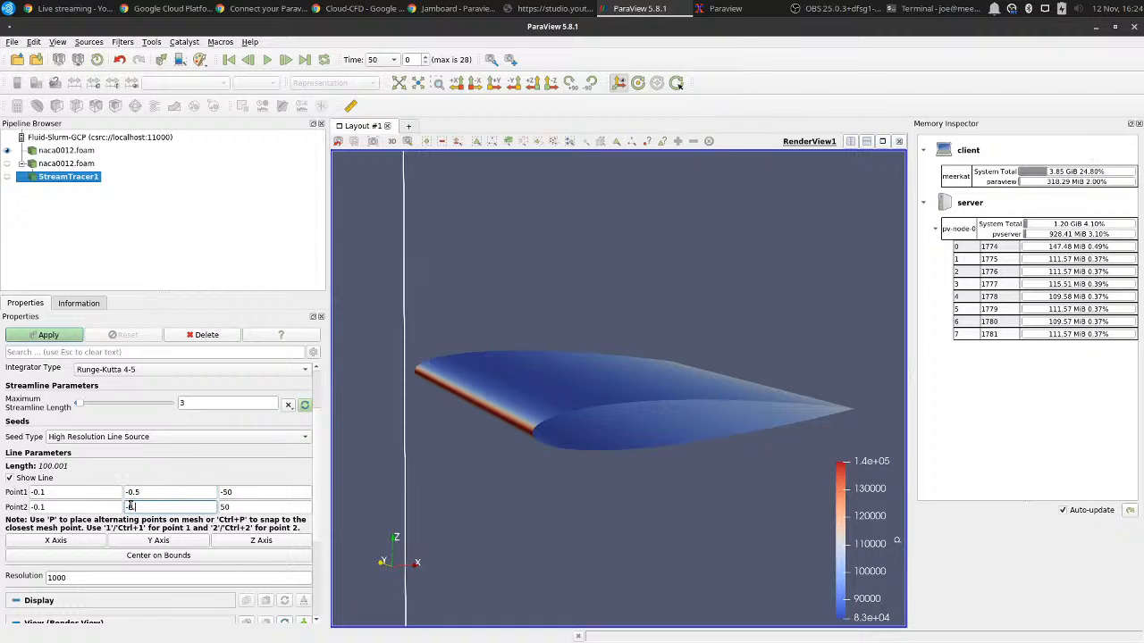
Set the seed line's Z coordinates to -0.5 for Point1 and 0.5 for Point2.
double_click(262, 491)
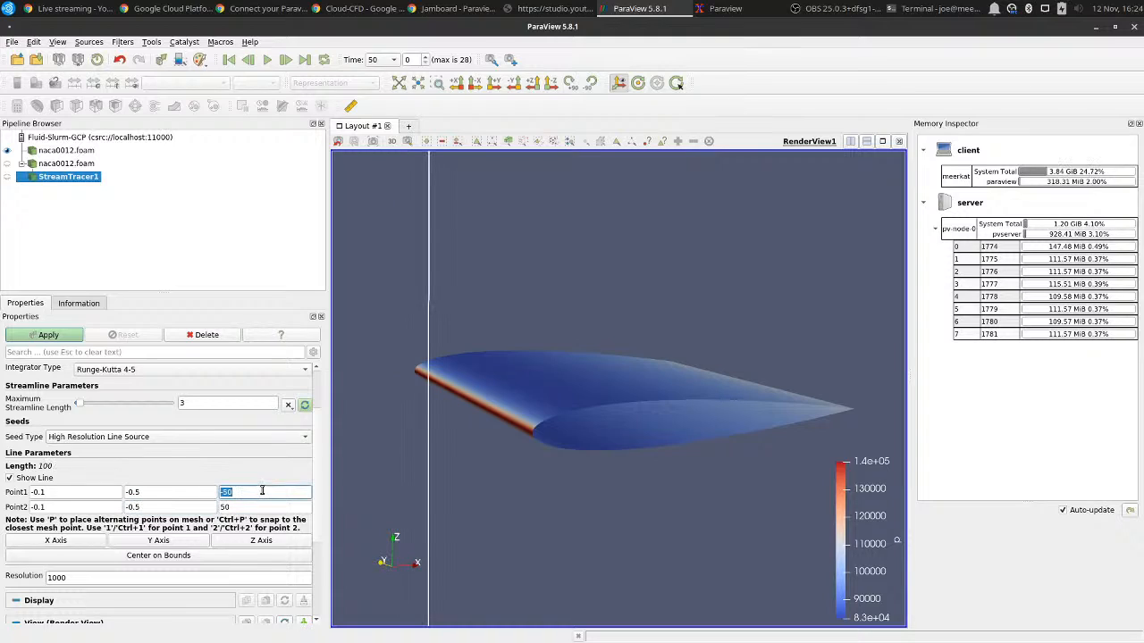
type("-0.5")
double_click(258, 506)
type("0.5")
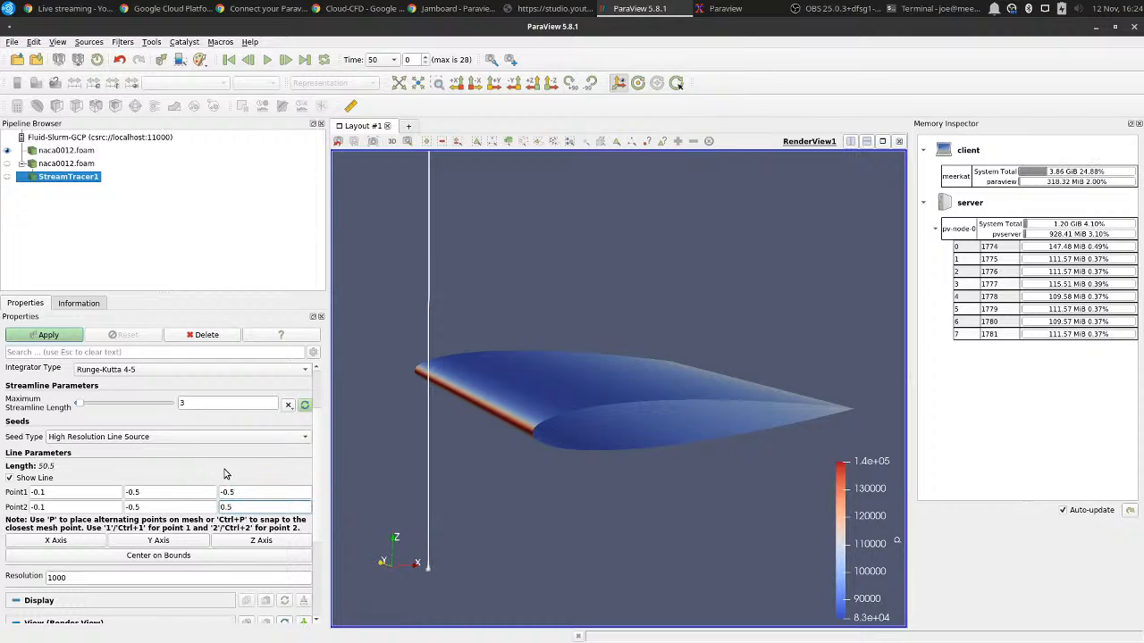
Check the seed line against the aerofoil's leading edge and shorten it to Z coordinates of -0.25 for Point1 and 0.25 for Point2.
double_click(201, 506)
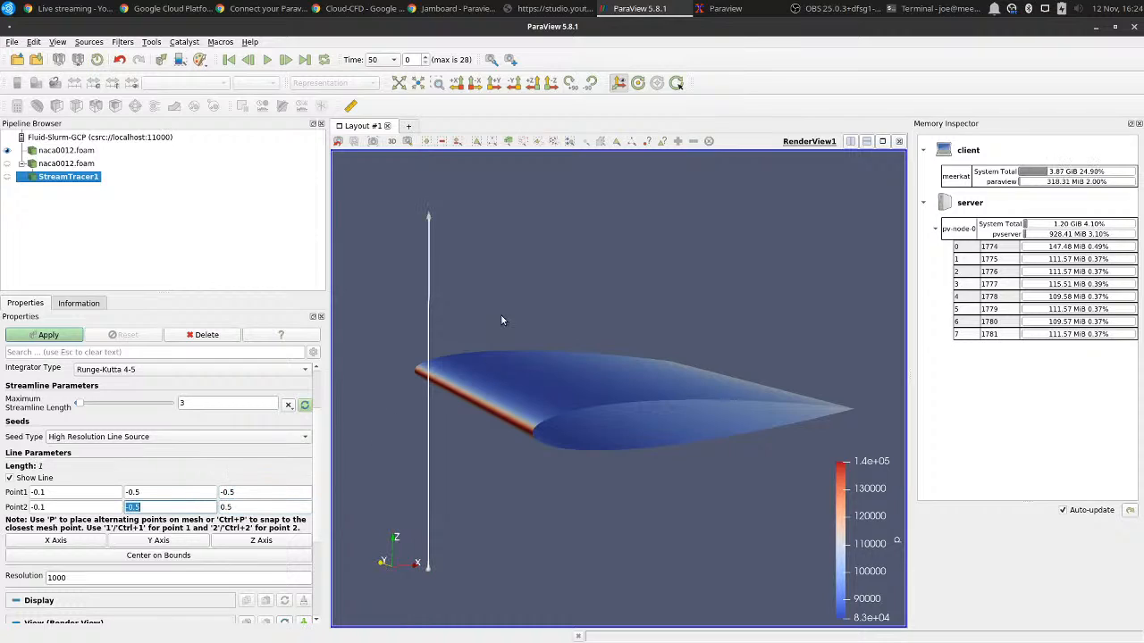
left_click(455, 87)
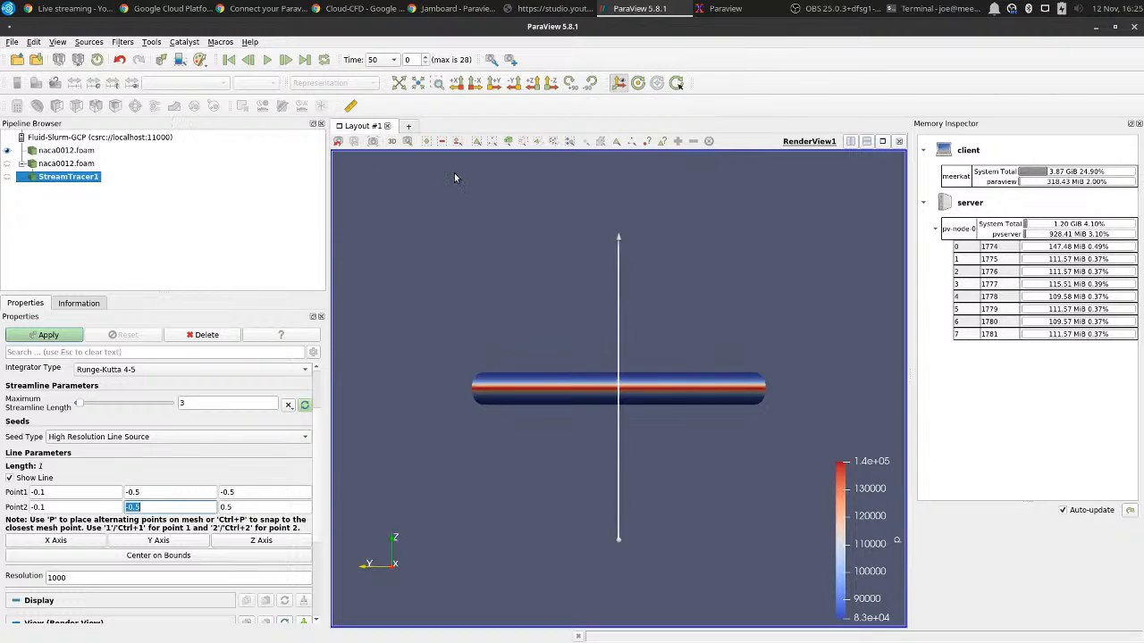
left_click_drag(481, 255, 553, 280)
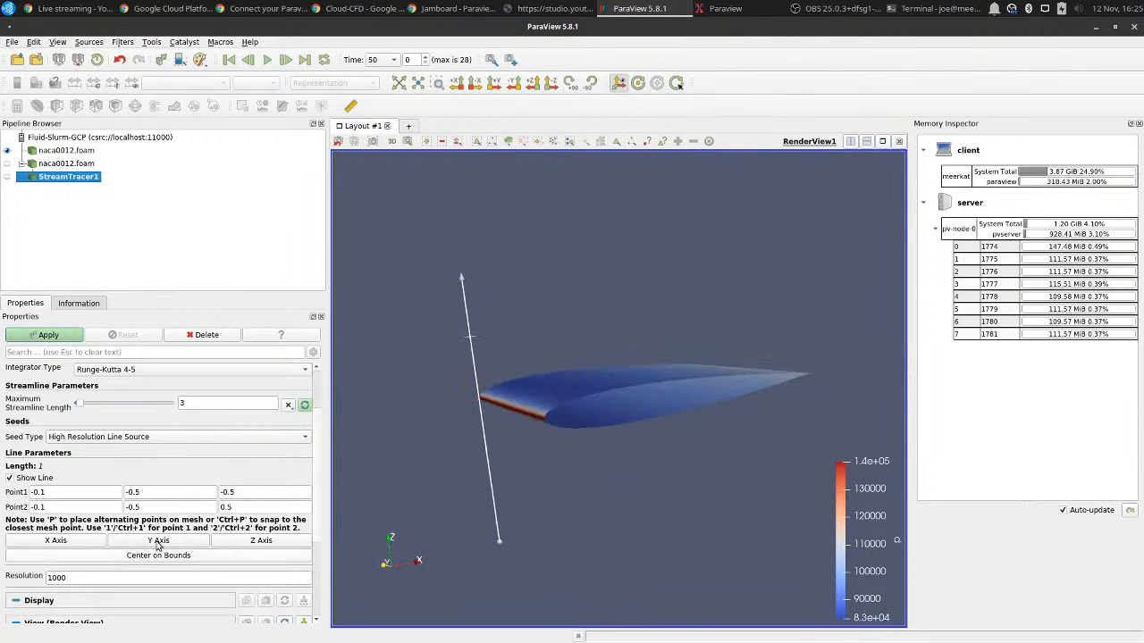
left_click(231, 493)
type("2")
double_click(225, 508)
type("2")
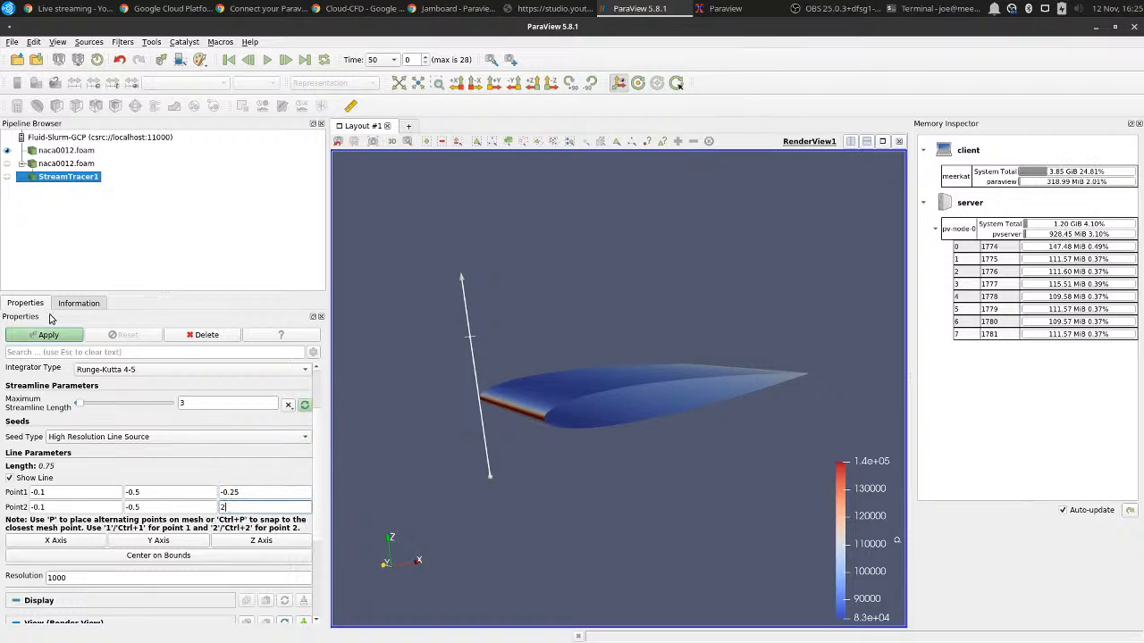
key("BackSpace")
type("0.25")
left_click(37, 334)
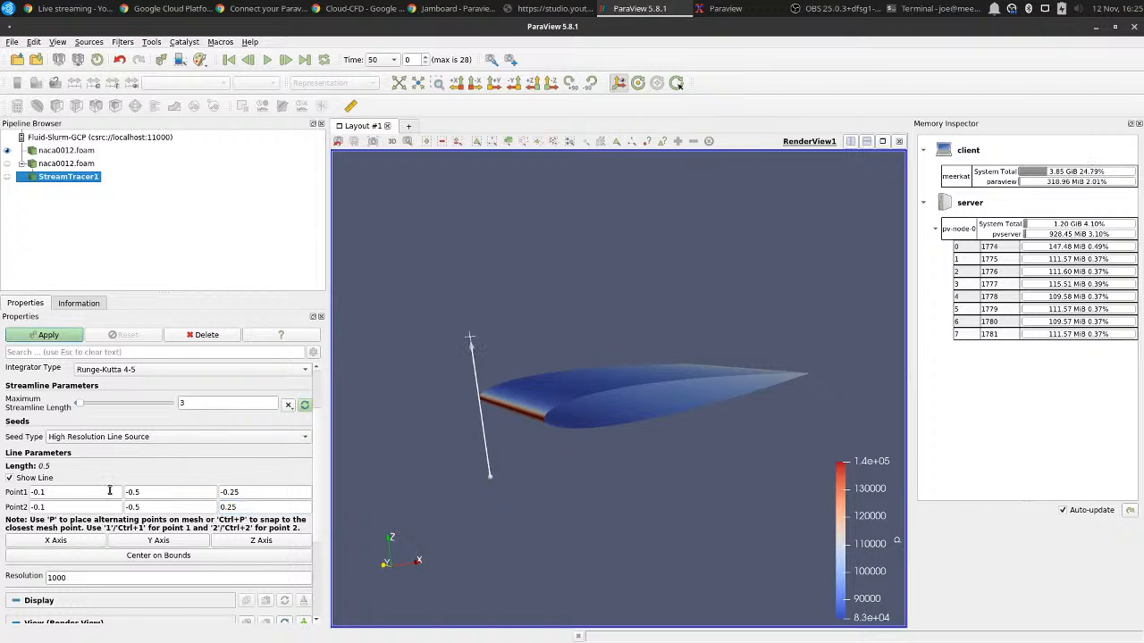
Set the seed line's resolution to 30 and apply the stream tracer to generate the streamlines.
scroll(109, 490, "down", 2)
double_click(81, 504)
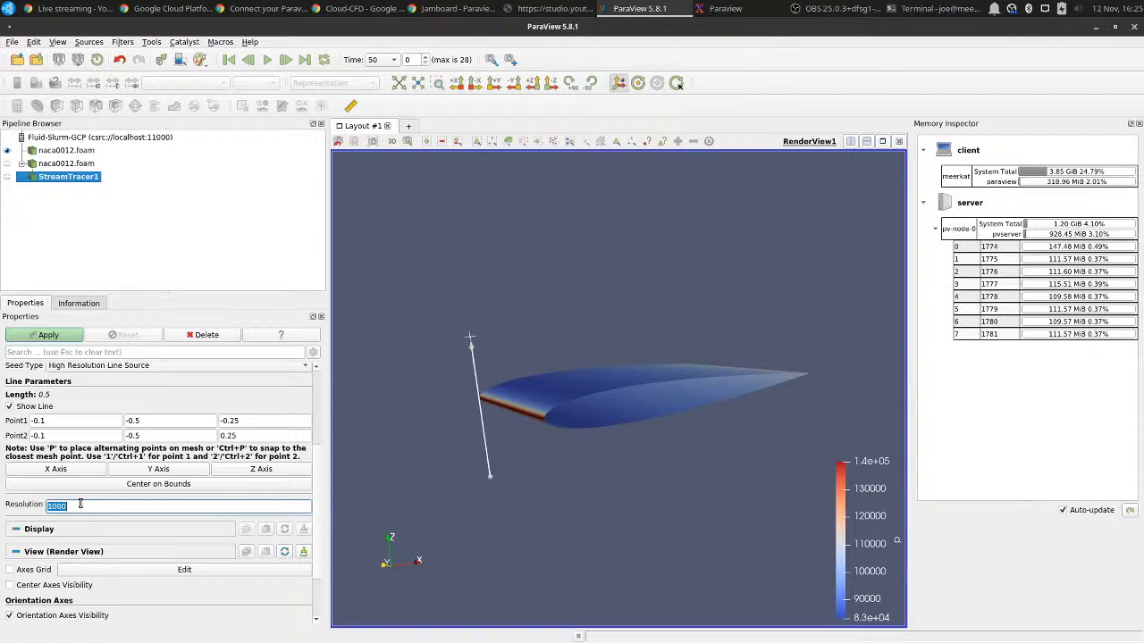
type("30")
scroll(49, 591, "down", 1)
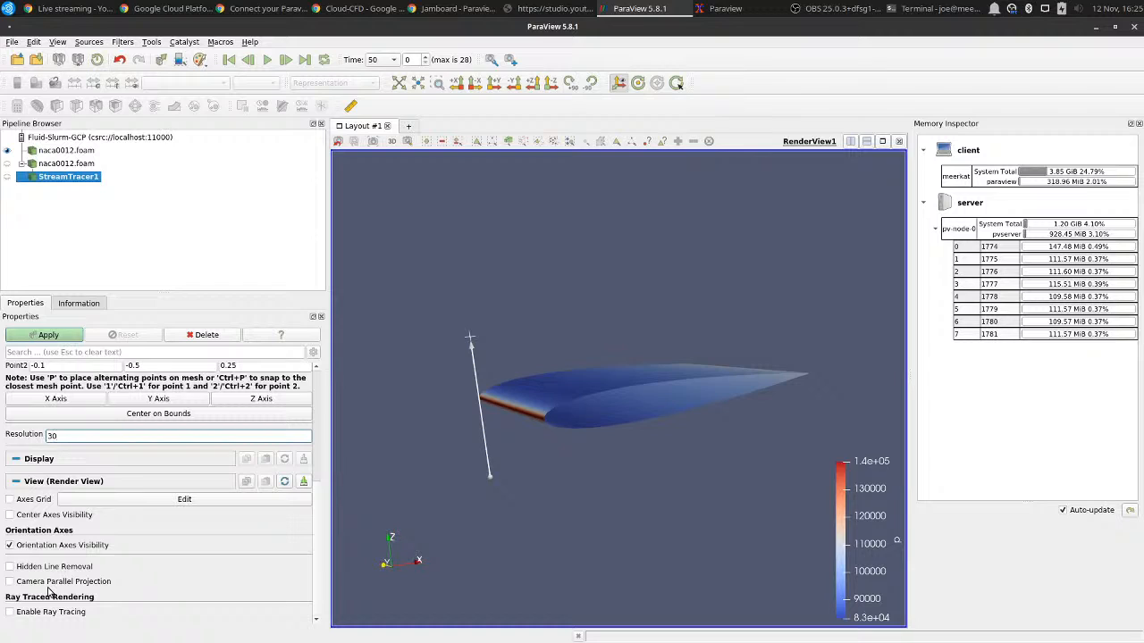
scroll(49, 591, "up", 2)
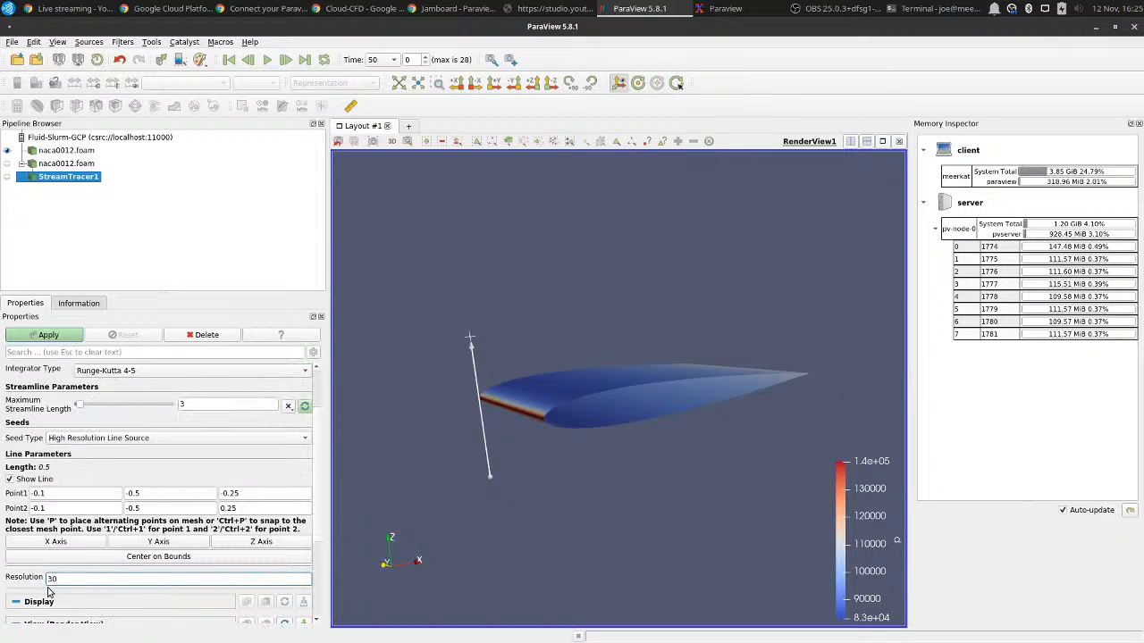
scroll(49, 592, "up", 2)
scroll(50, 592, "down", 3)
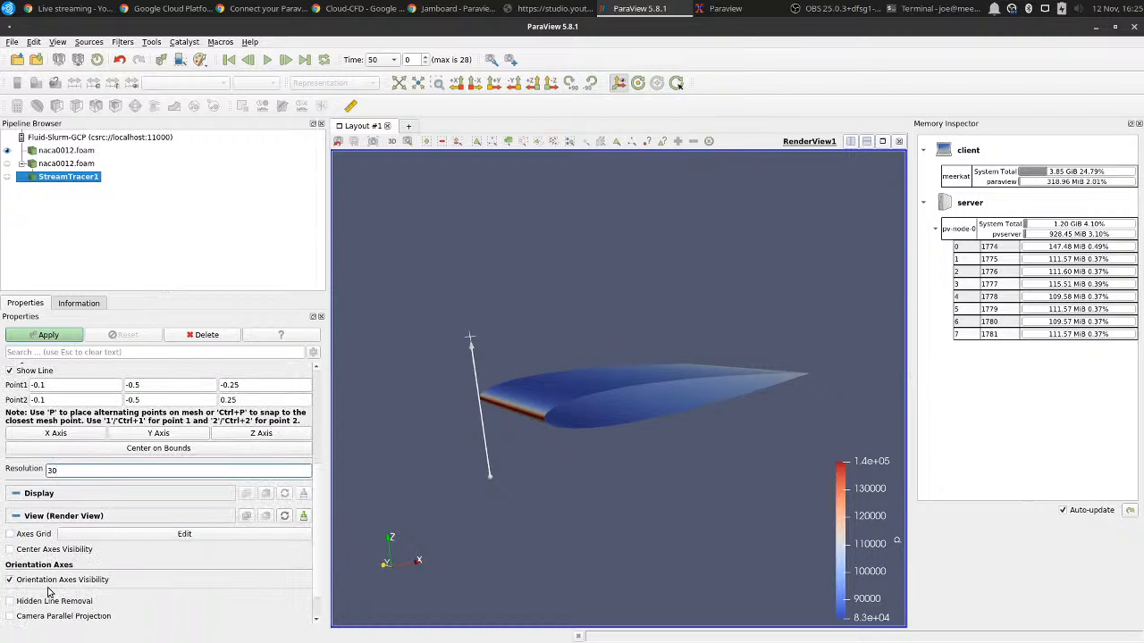
left_click(58, 498)
left_click(58, 496)
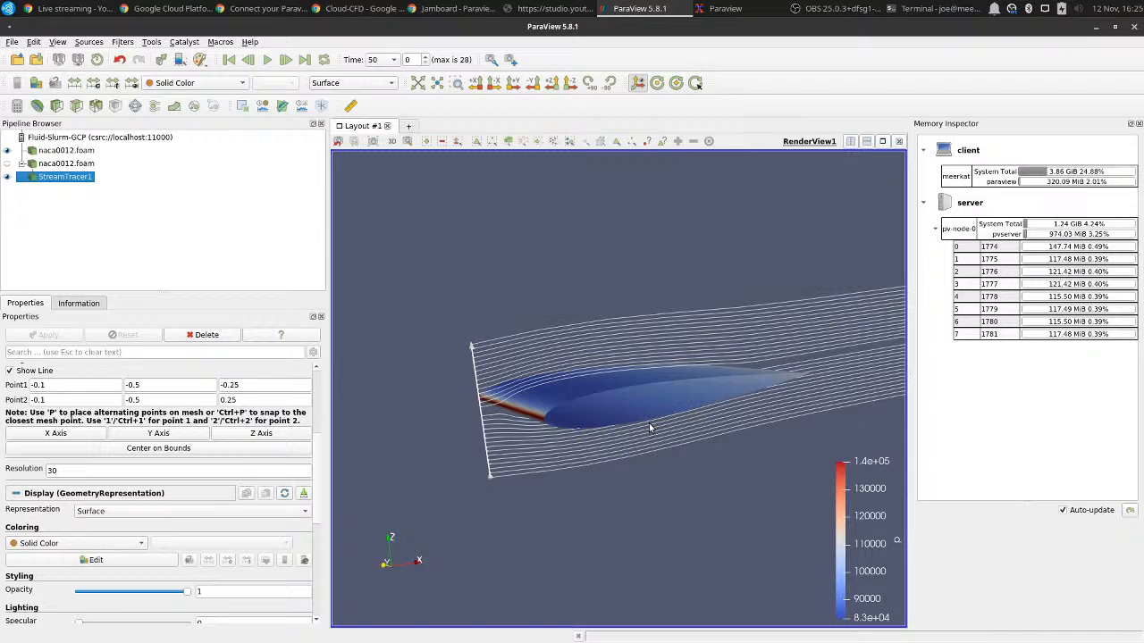
Color the streamlines by the magnitude of the velocity field U.
mouse_move(546, 406)
left_mouse_down()
mouse_move(559, 398)
mouse_move(549, 409)
mouse_move(540, 392)
mouse_move(532, 425)
mouse_move(536, 416)
left_mouse_up()
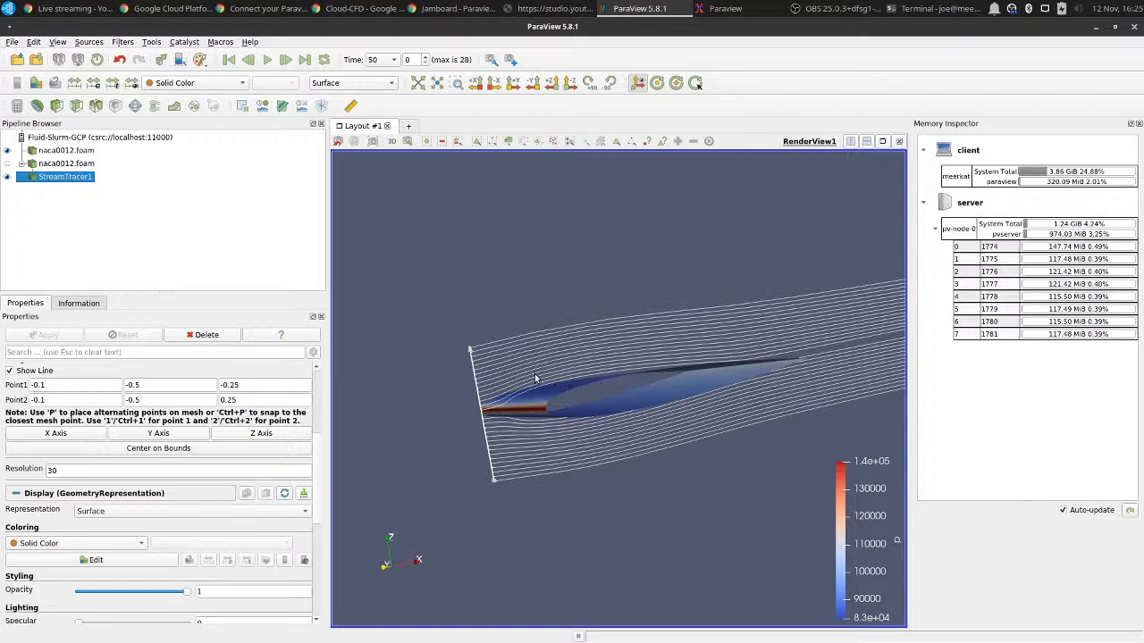
left_click(128, 545)
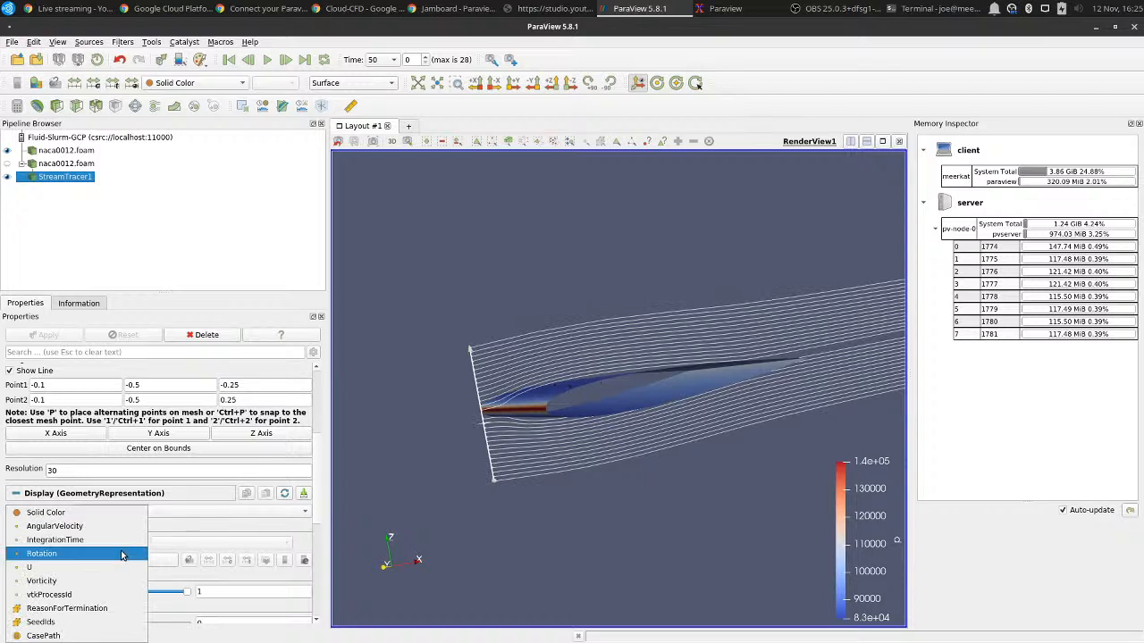
left_click(105, 567)
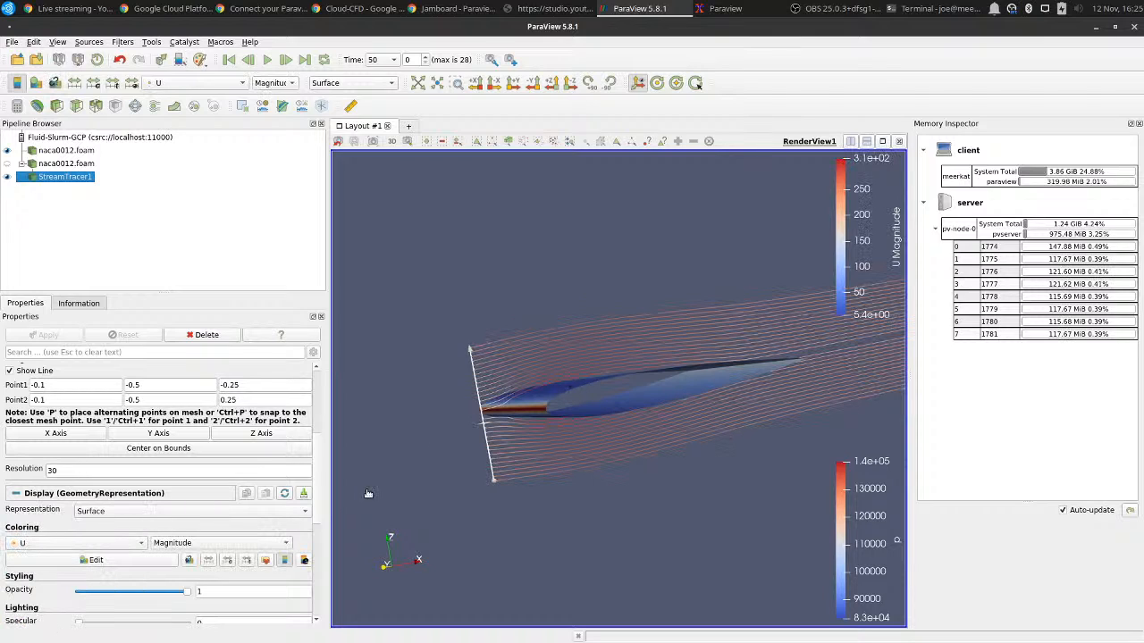
Rescale the U color map to a custom range of 150 to 300 and disable automatic rescaling.
left_click(96, 560)
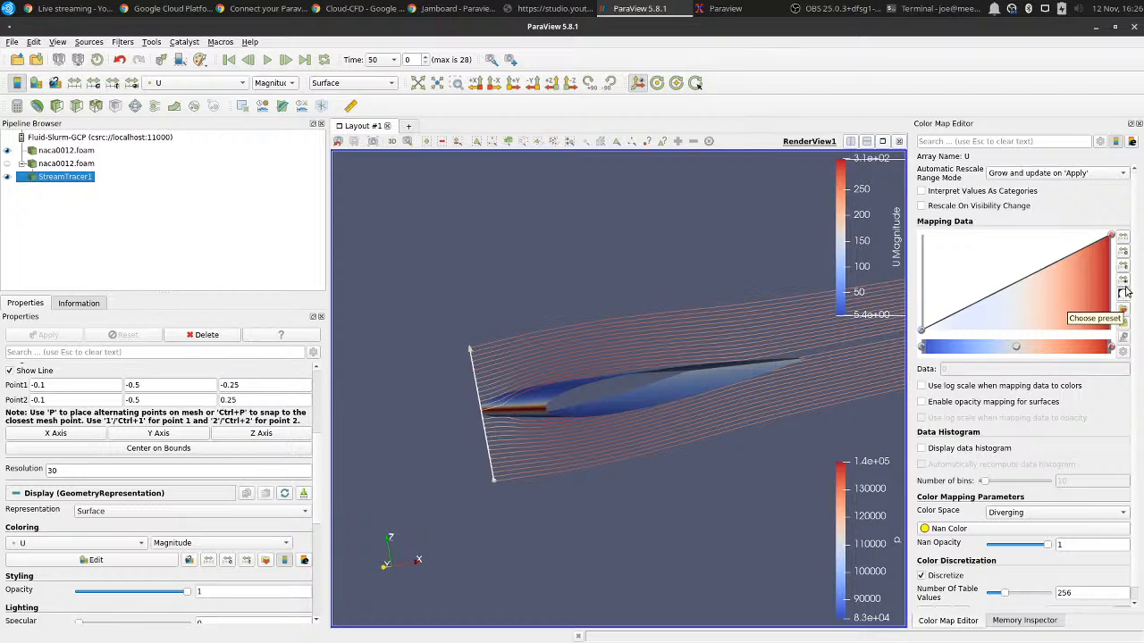
left_click(1123, 251)
double_click(499, 307)
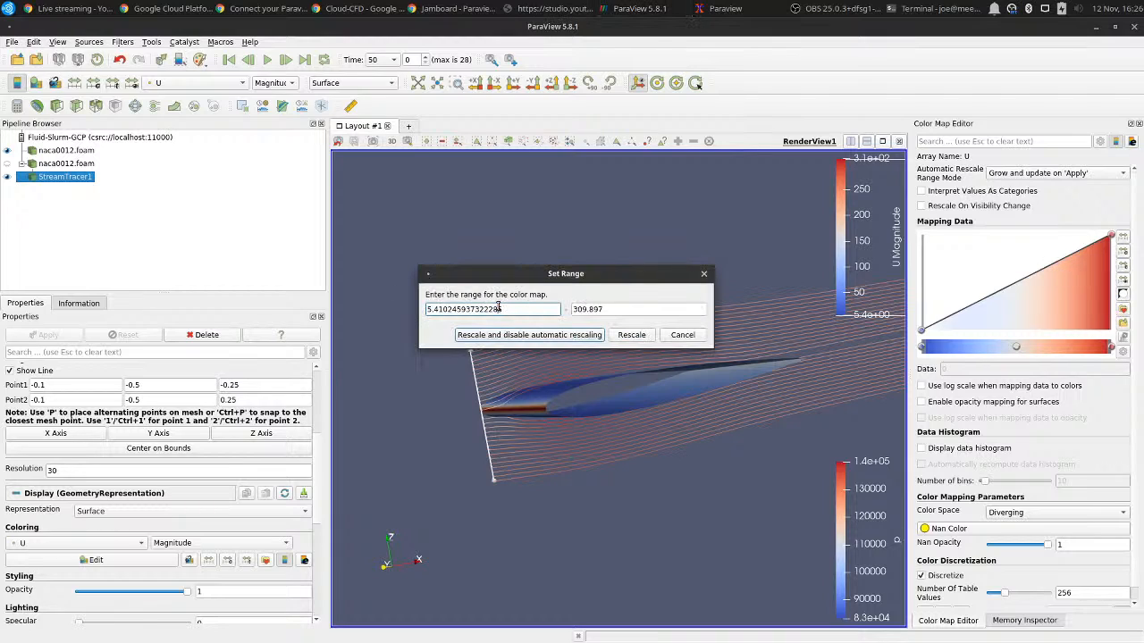
type("150")
key("Tab")
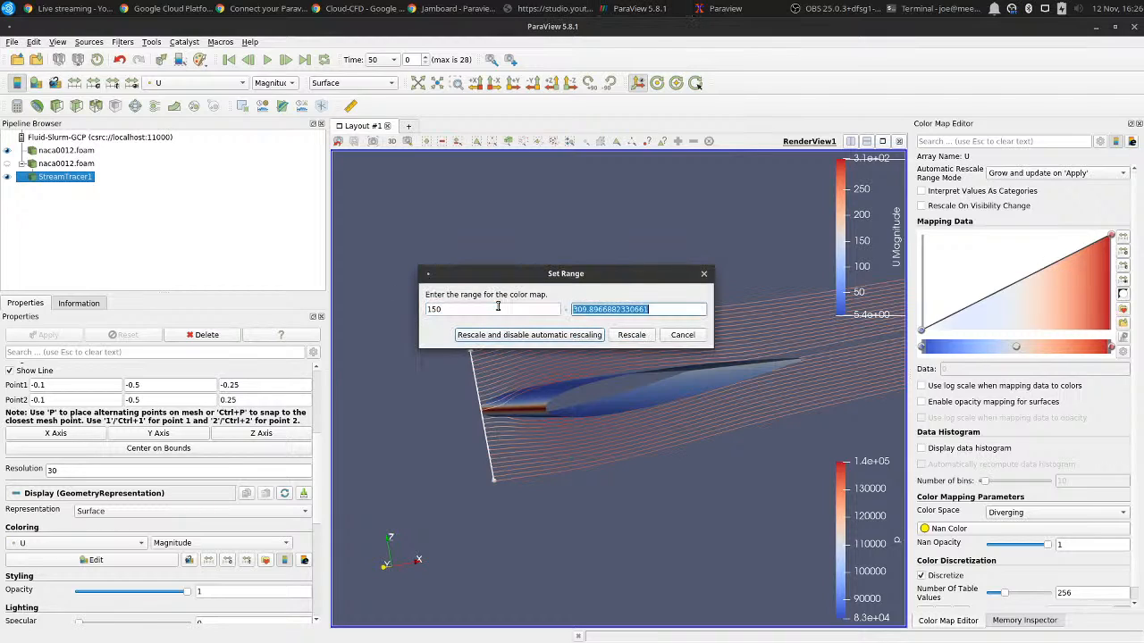
type("300")
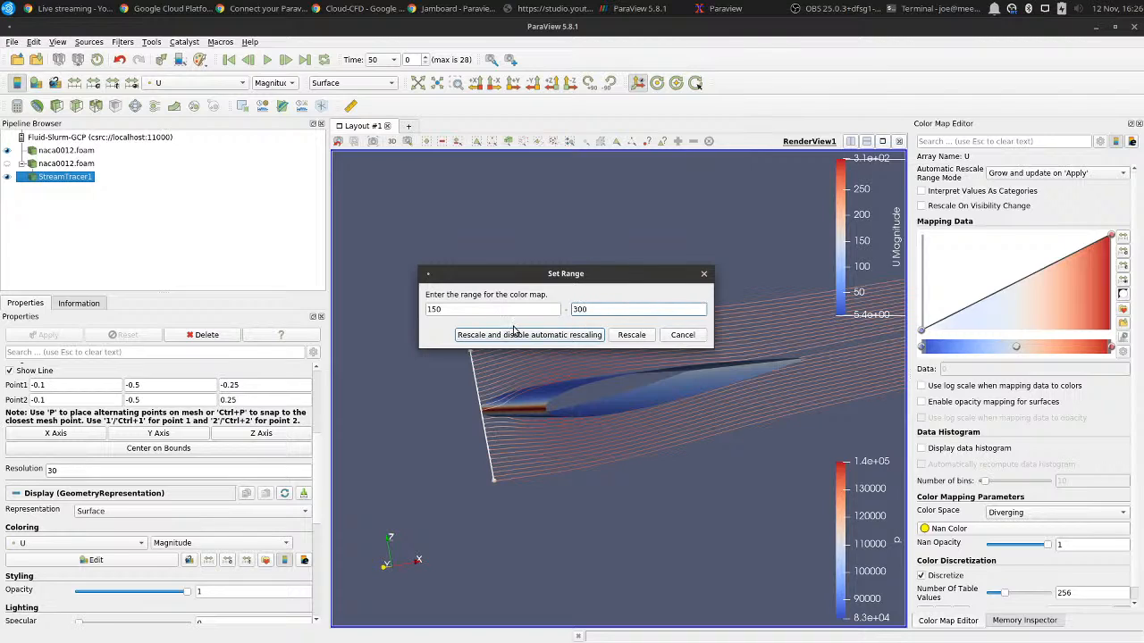
left_click(514, 337)
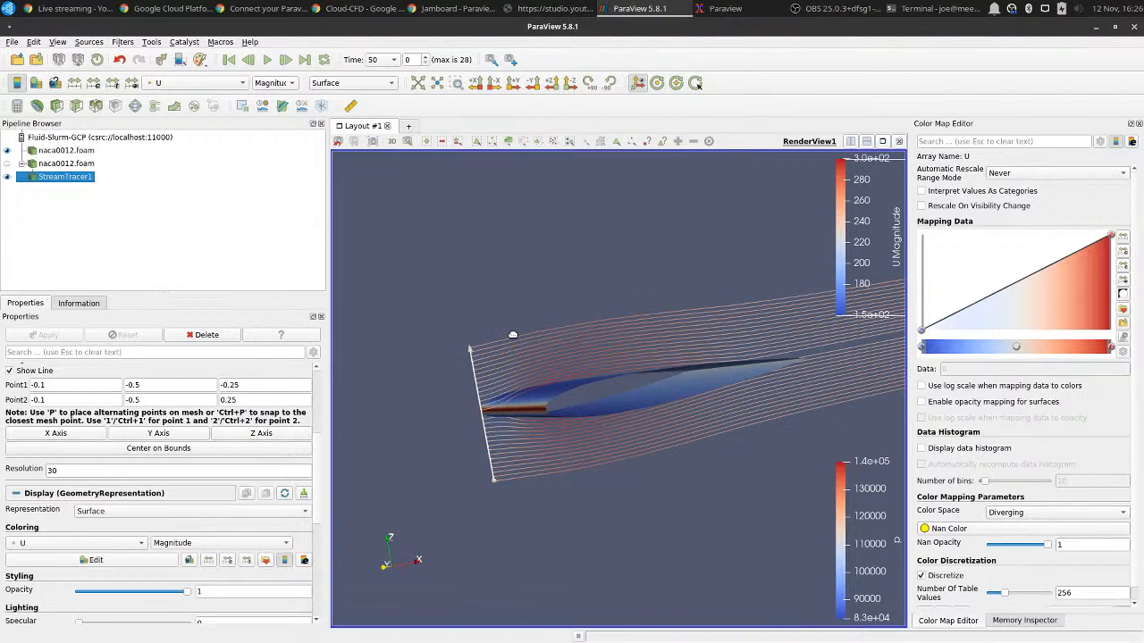
Apply the Cold and Hot color preset to the U color map and inspect the streamlines around the aerofoil.
left_click(1124, 309)
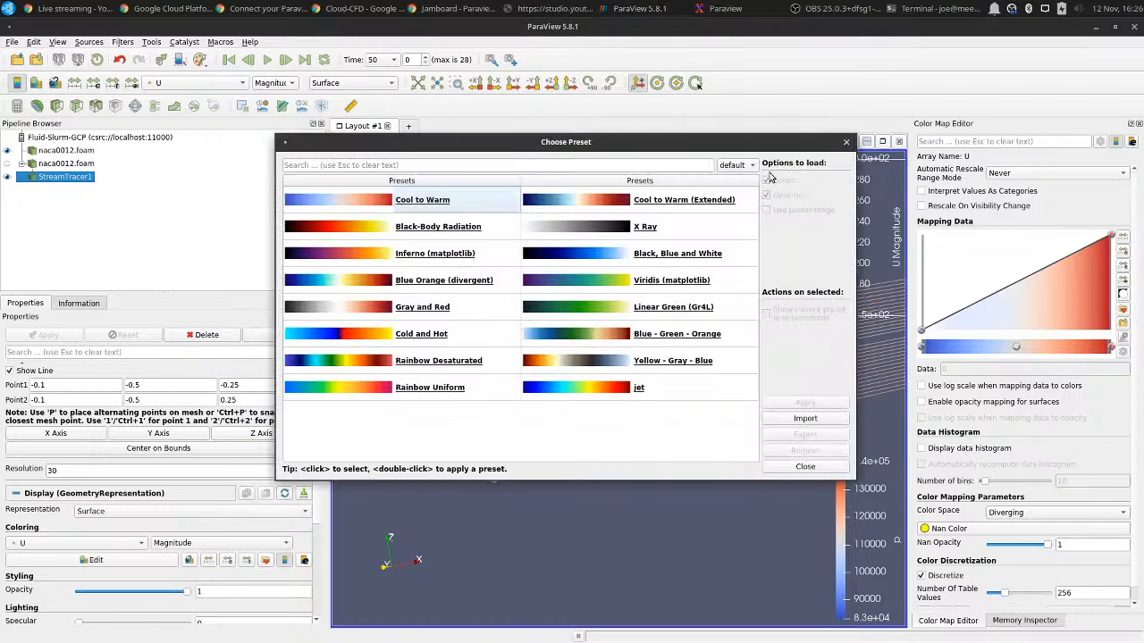
left_click(450, 338)
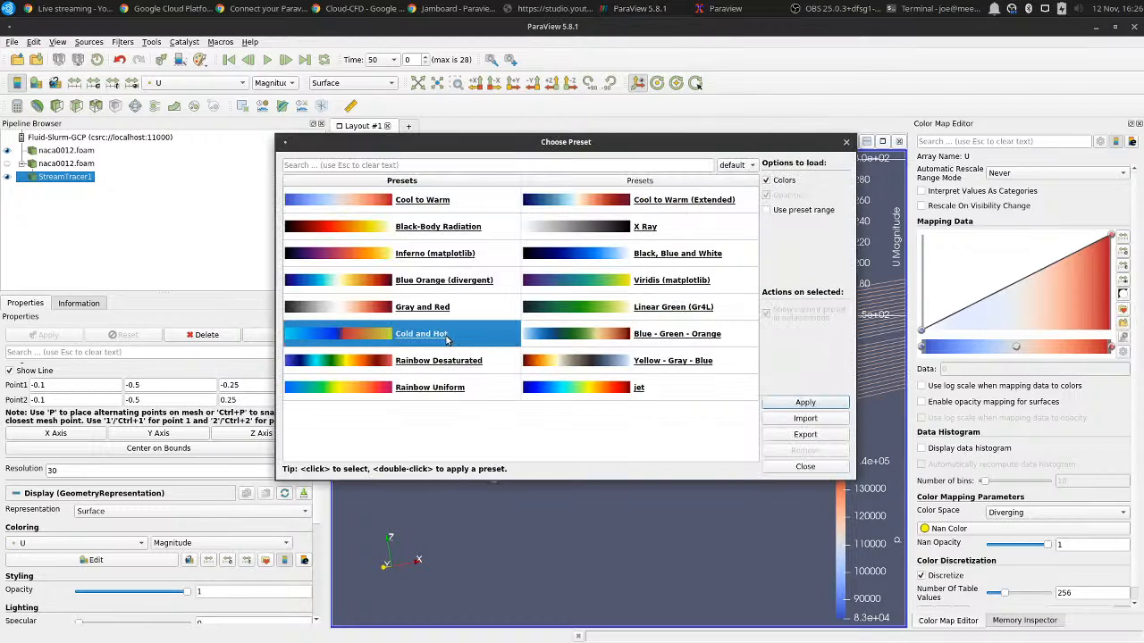
left_click(809, 402)
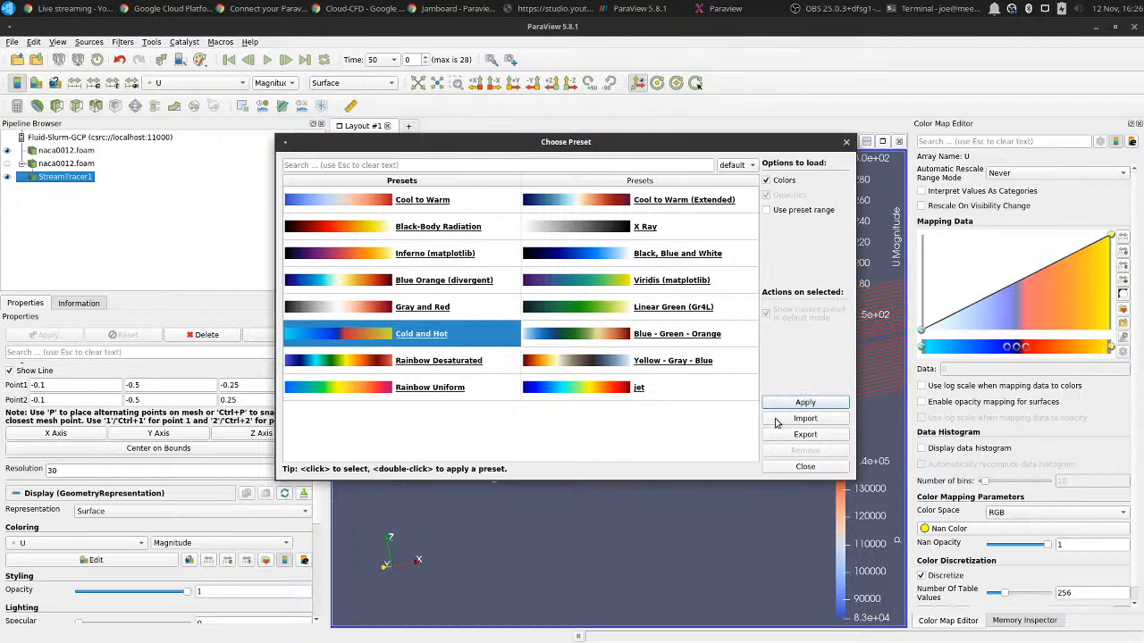
left_click(845, 143)
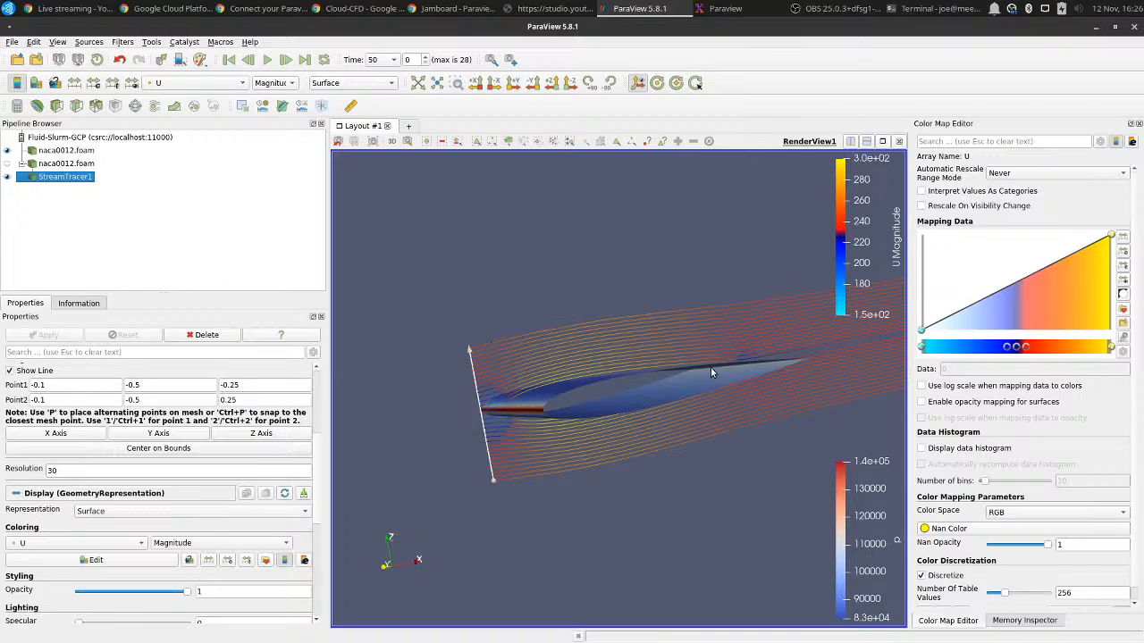
left_click_drag(711, 367, 728, 383)
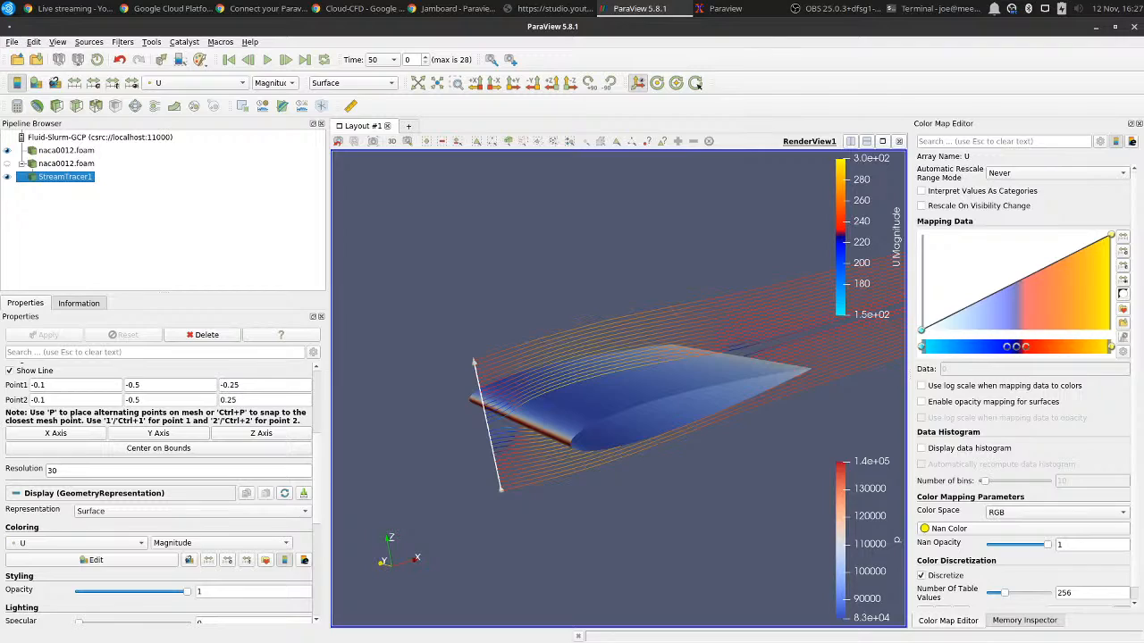
Switch to the live streaming browser window.
key("alt+Tab")
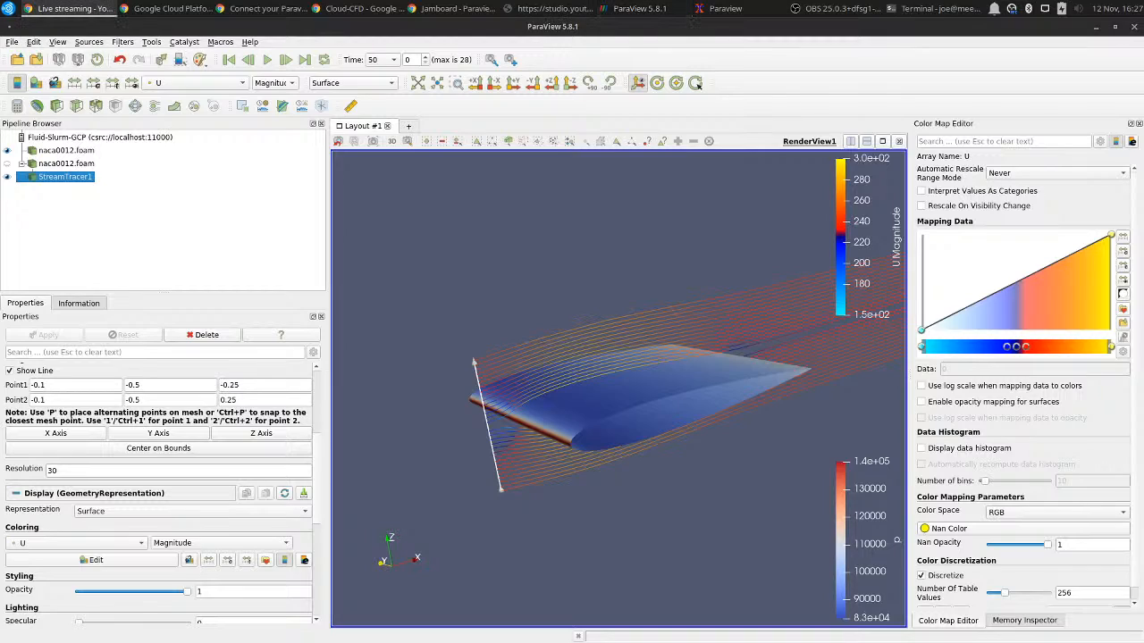